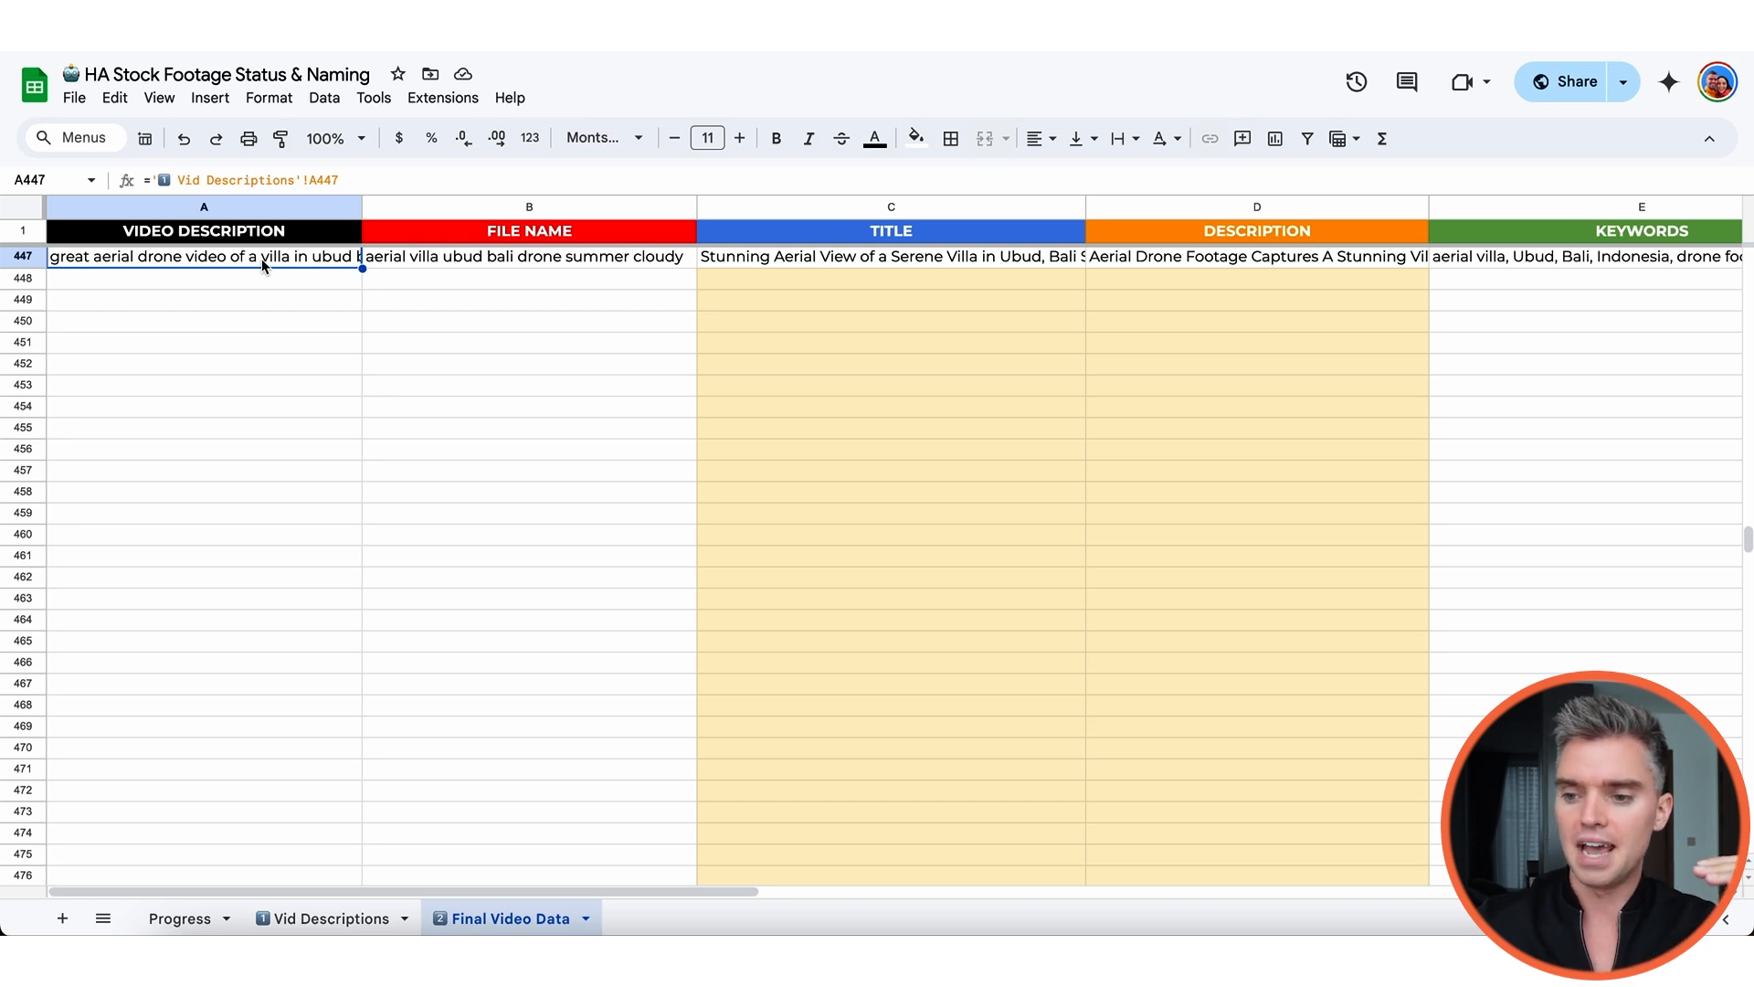
Step: Inspect row 447's video description, file name, title, description and keywords cells with their linked generator formulas
click(421, 259)
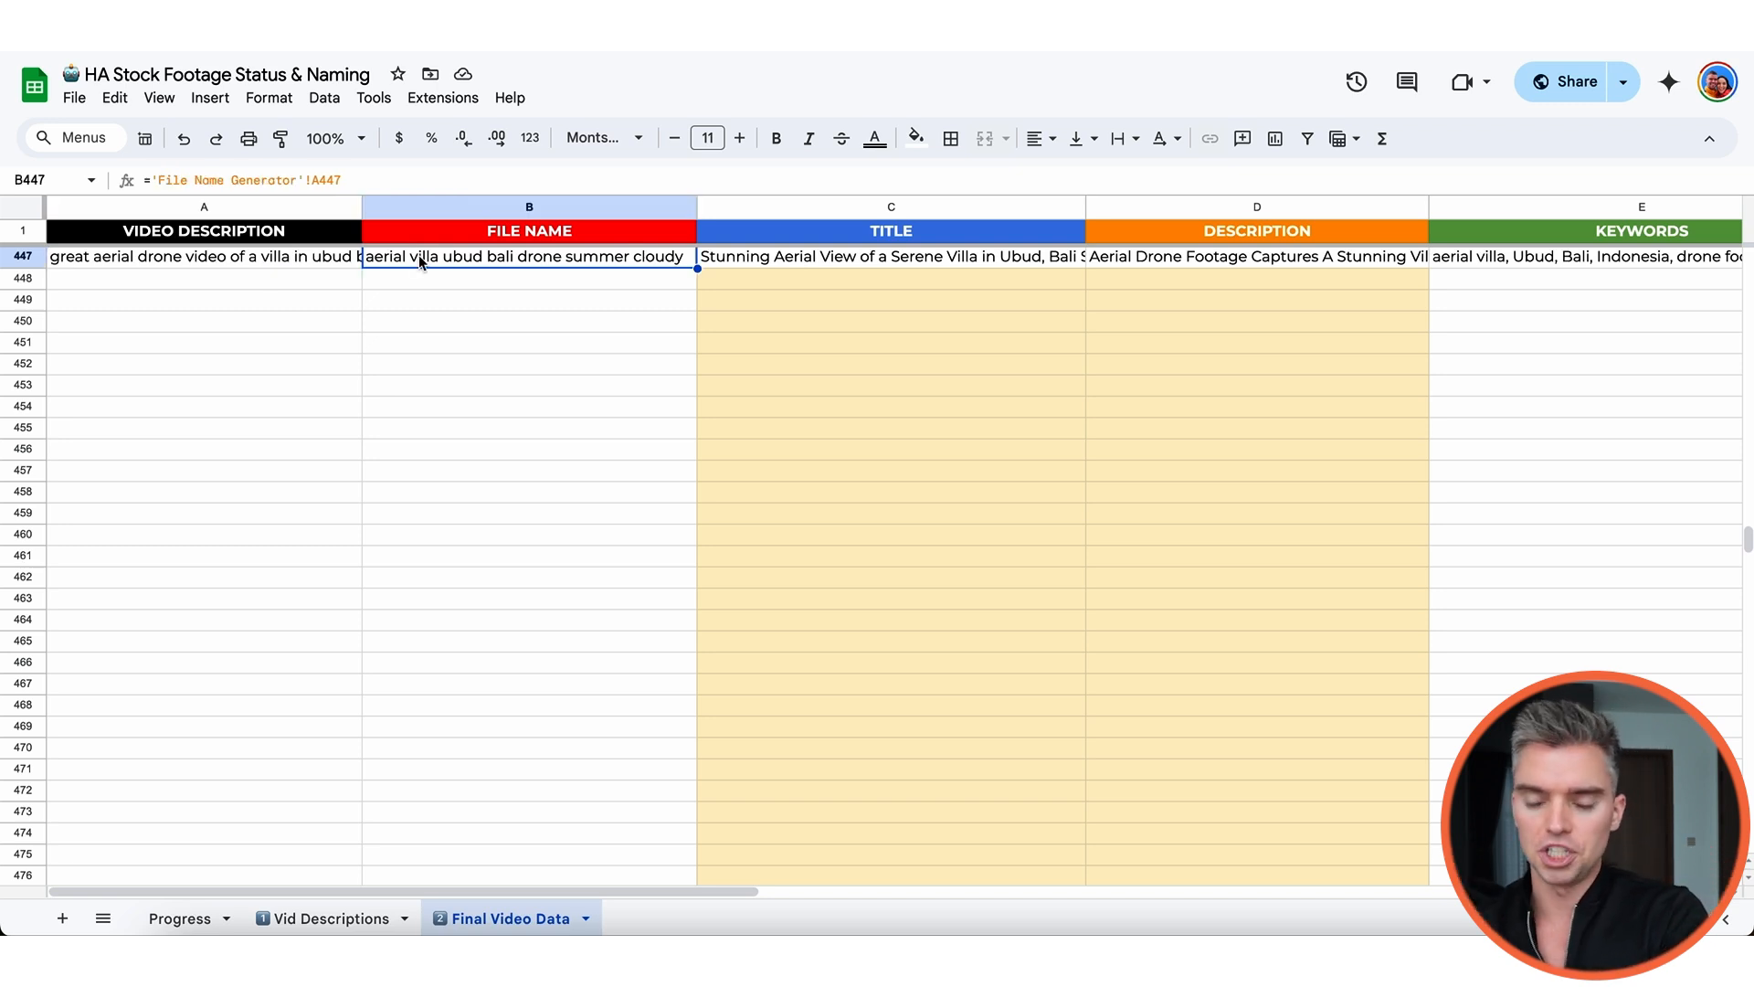
click(325, 259)
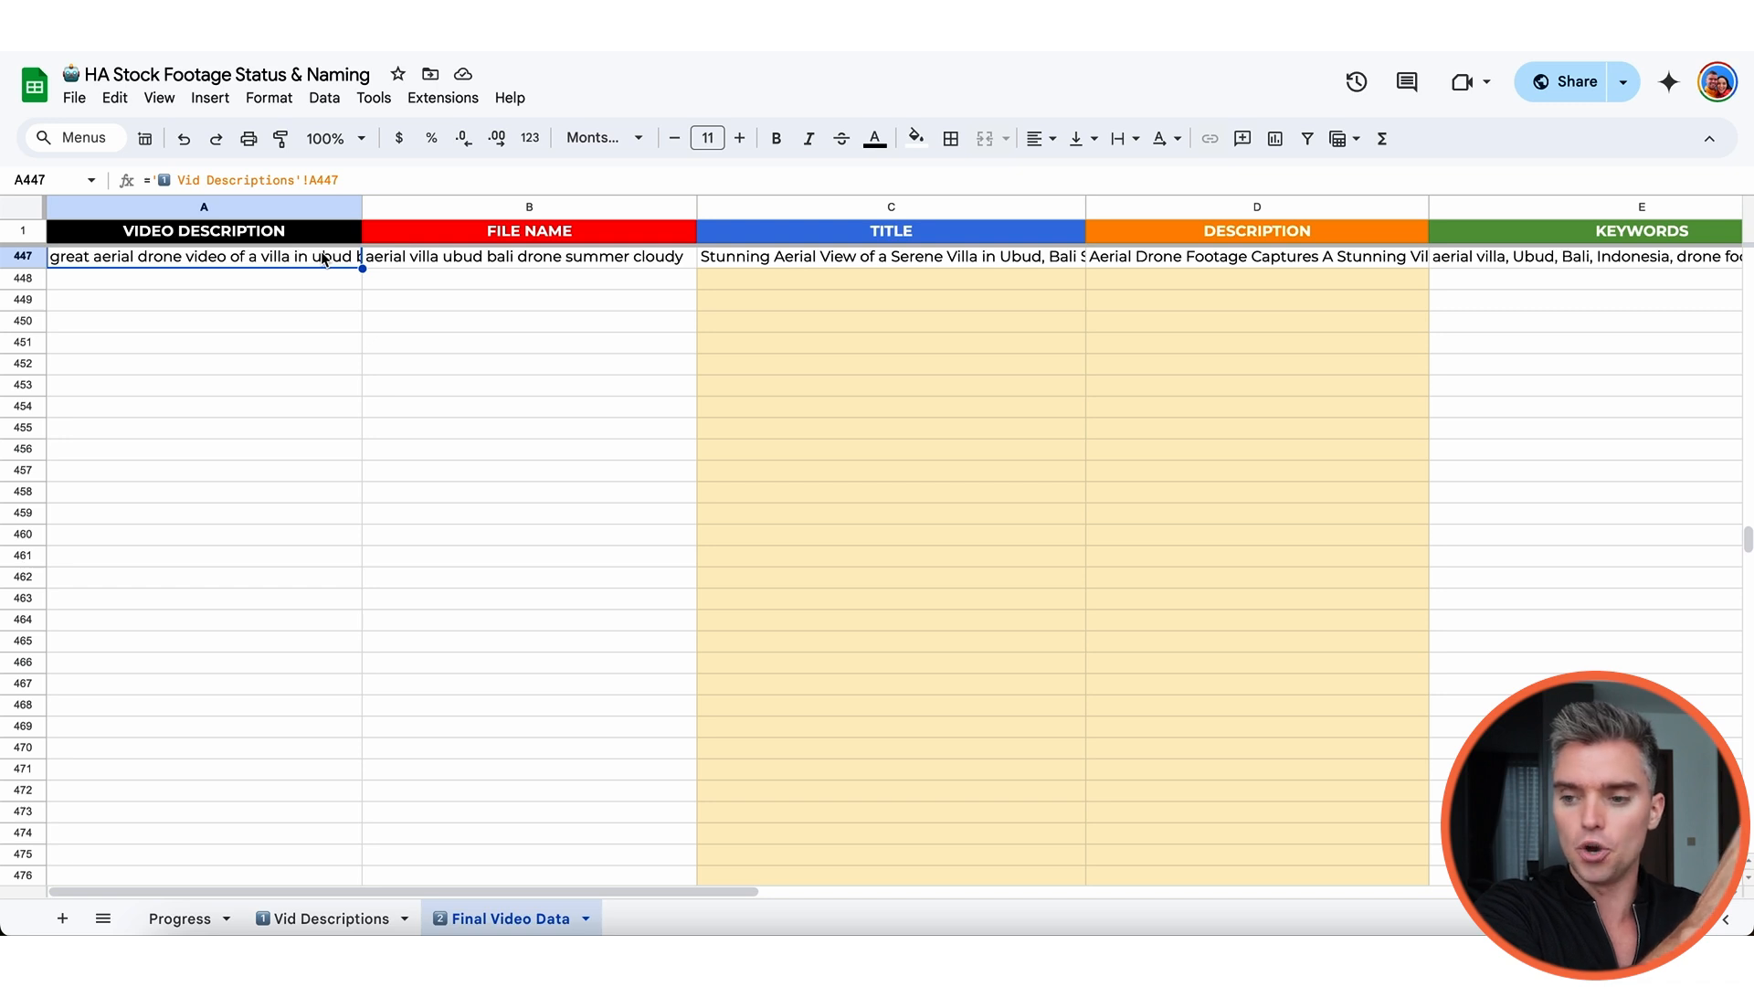
click(488, 263)
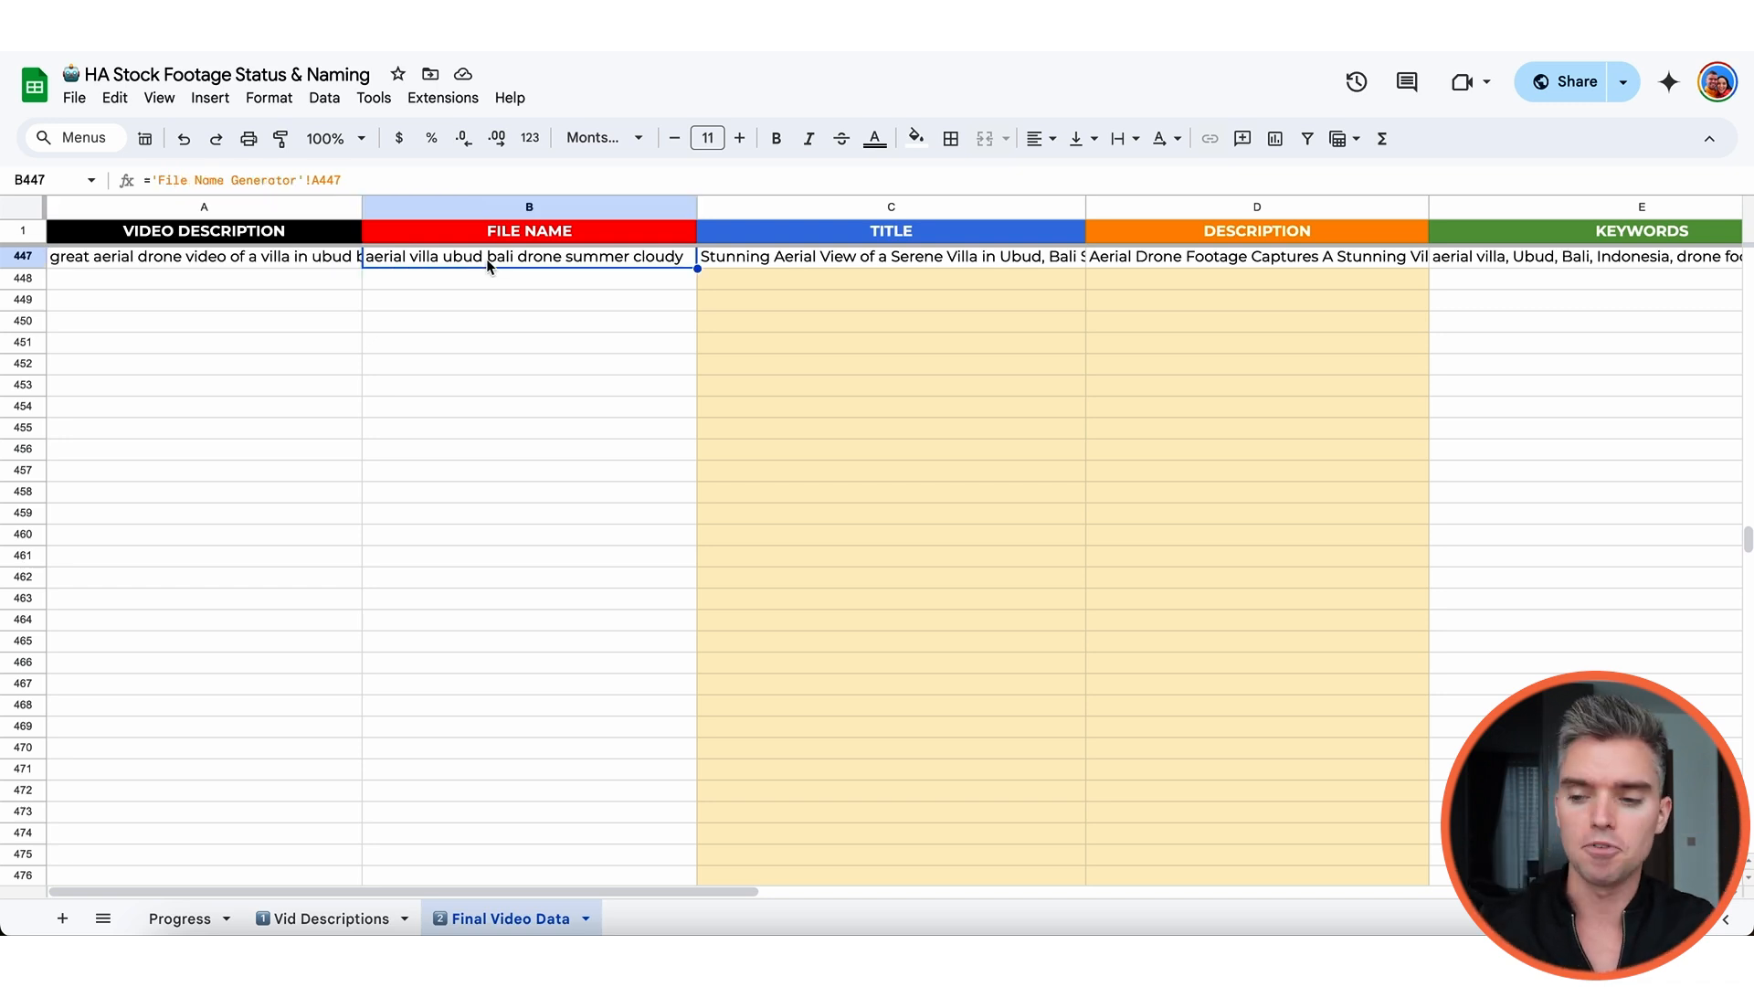
click(305, 263)
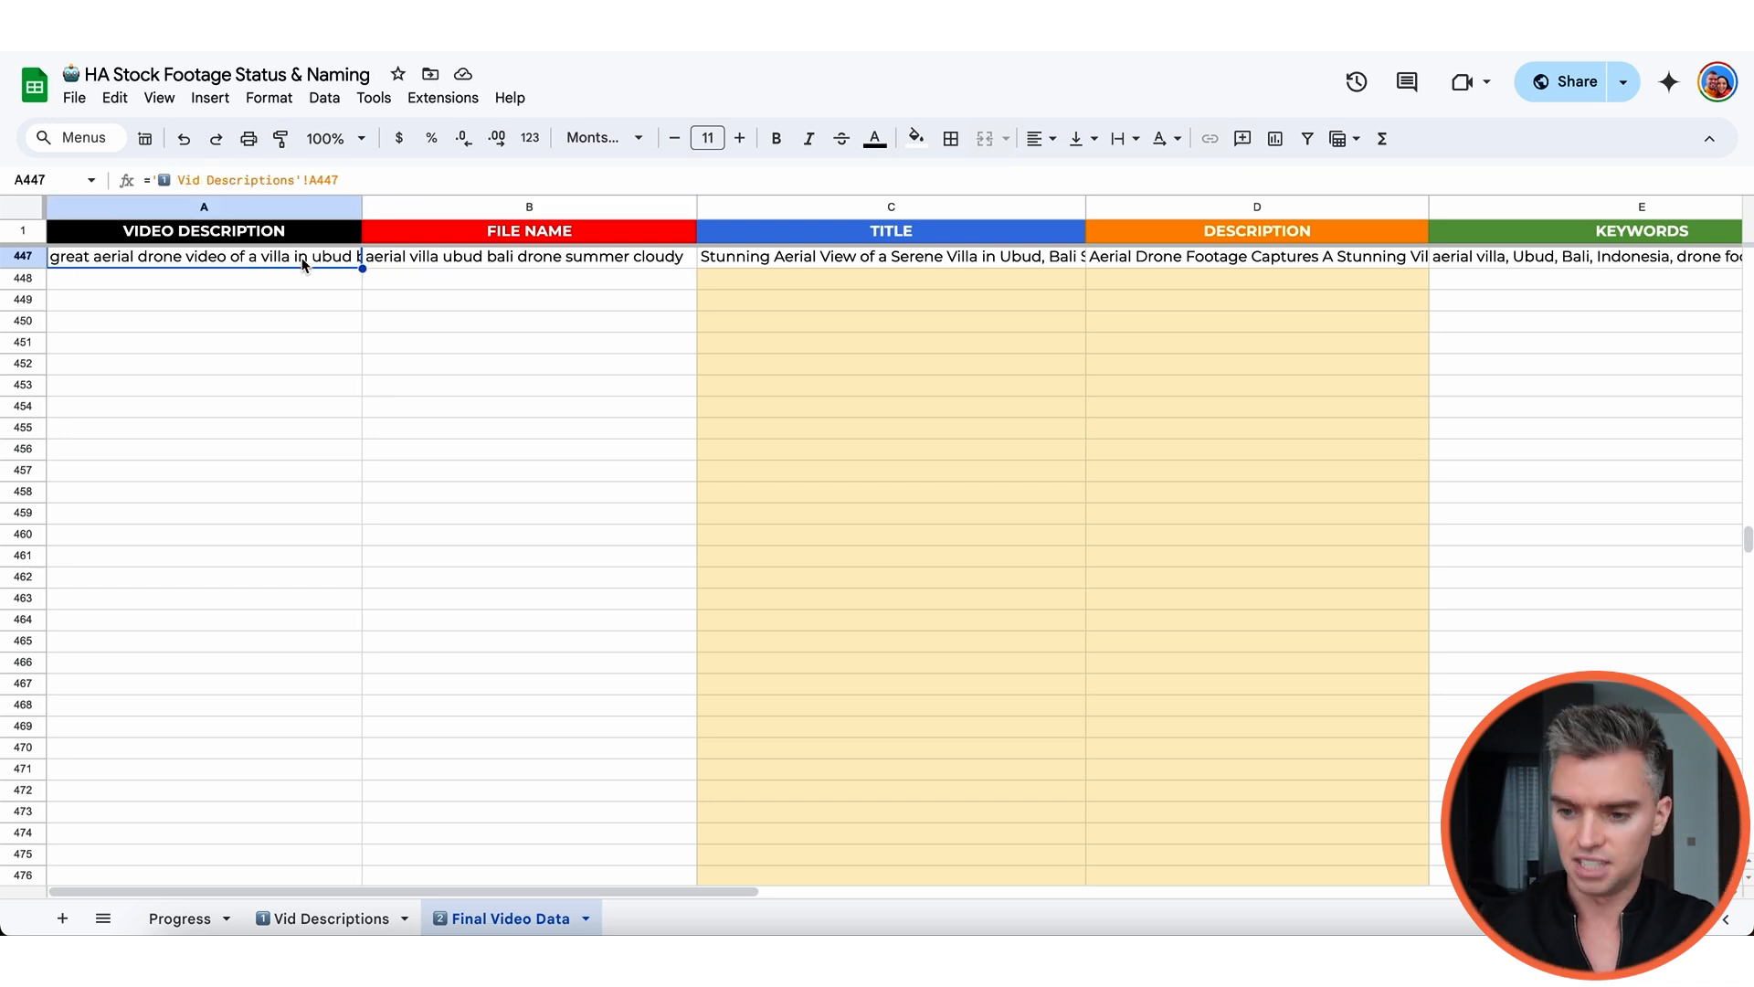
click(765, 267)
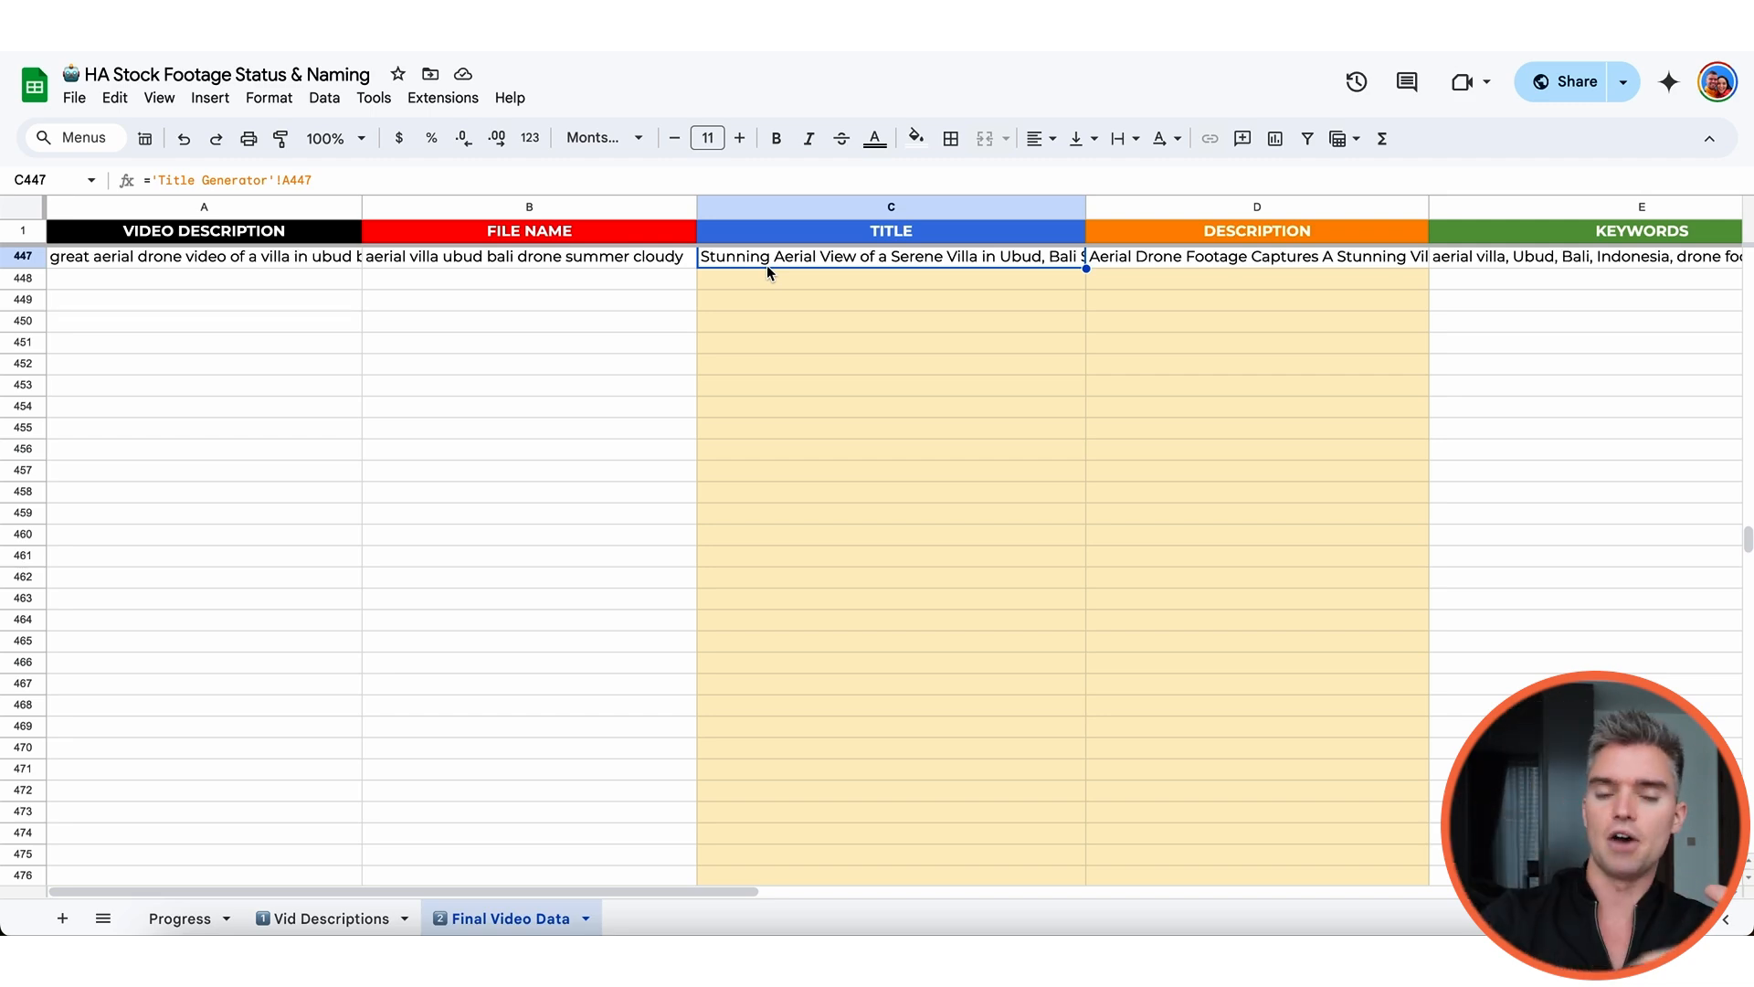
click(1133, 257)
scroll(1188, 265, up, 1)
scroll(1188, 265, right, 1)
click(1412, 283)
scroll(1204, 364, down, 1)
scroll(1204, 365, left, 1)
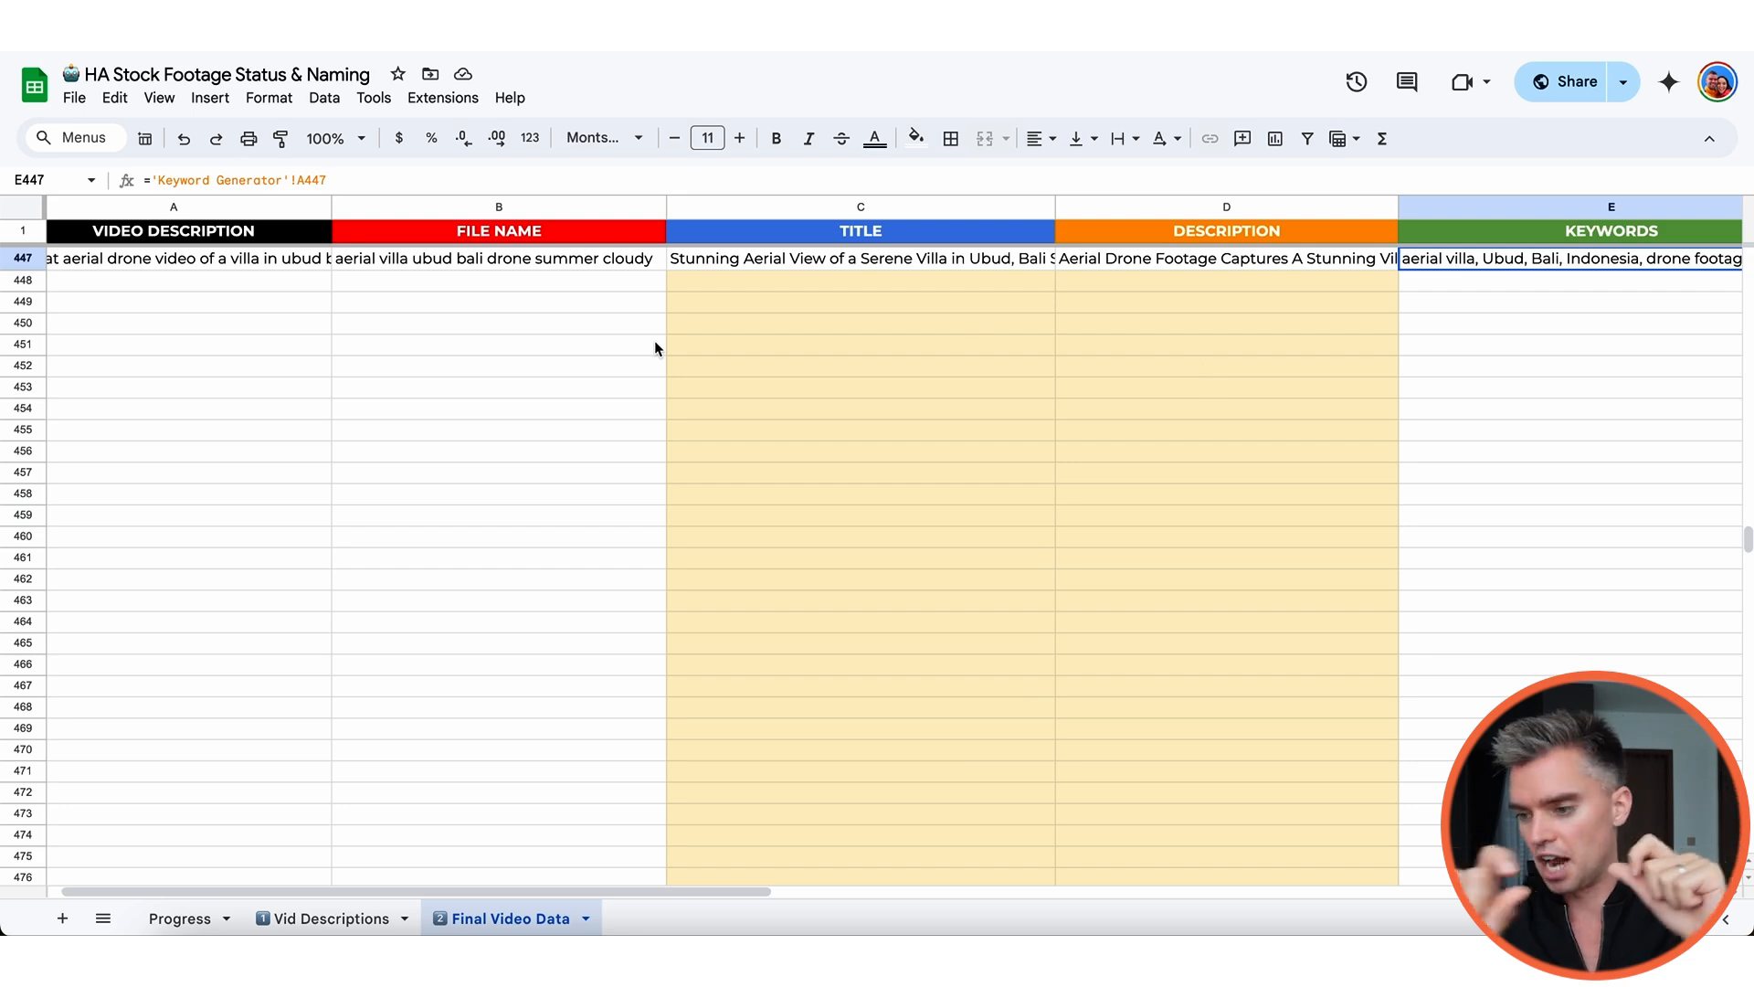
Step: Browse the completed video data rows above row 447 in the Final Video Data sheet
scroll(380, 343, up, 20)
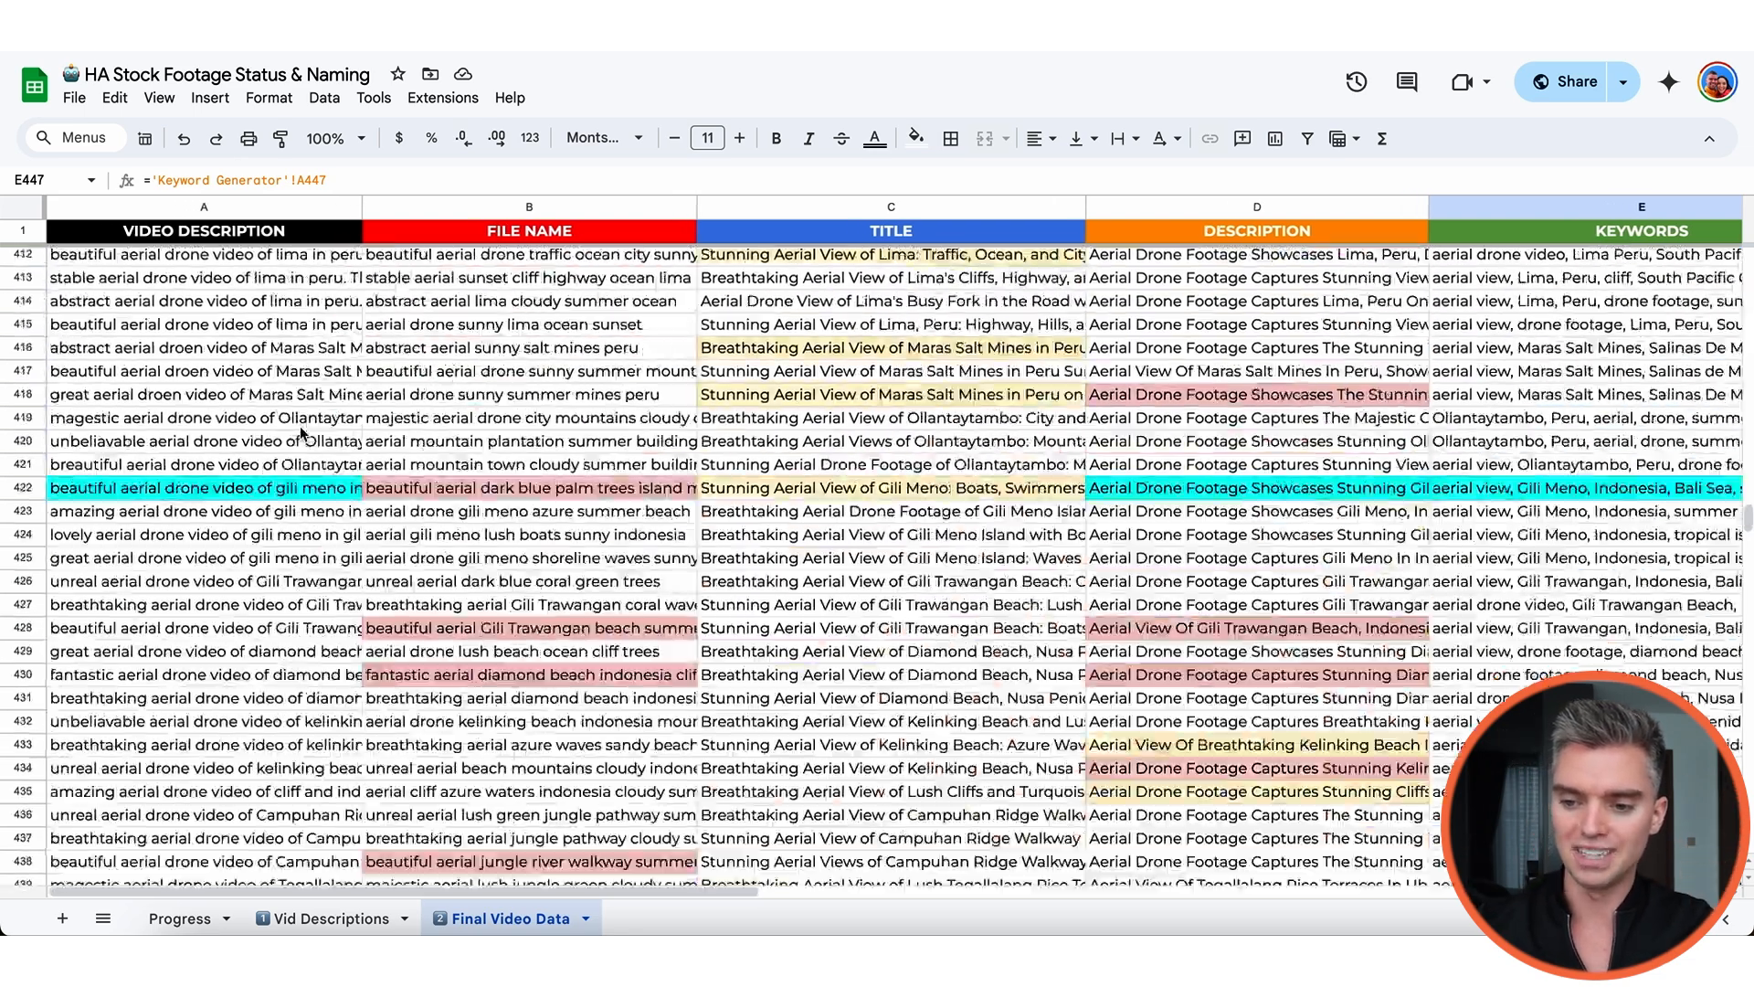
scroll(302, 431, down, 20)
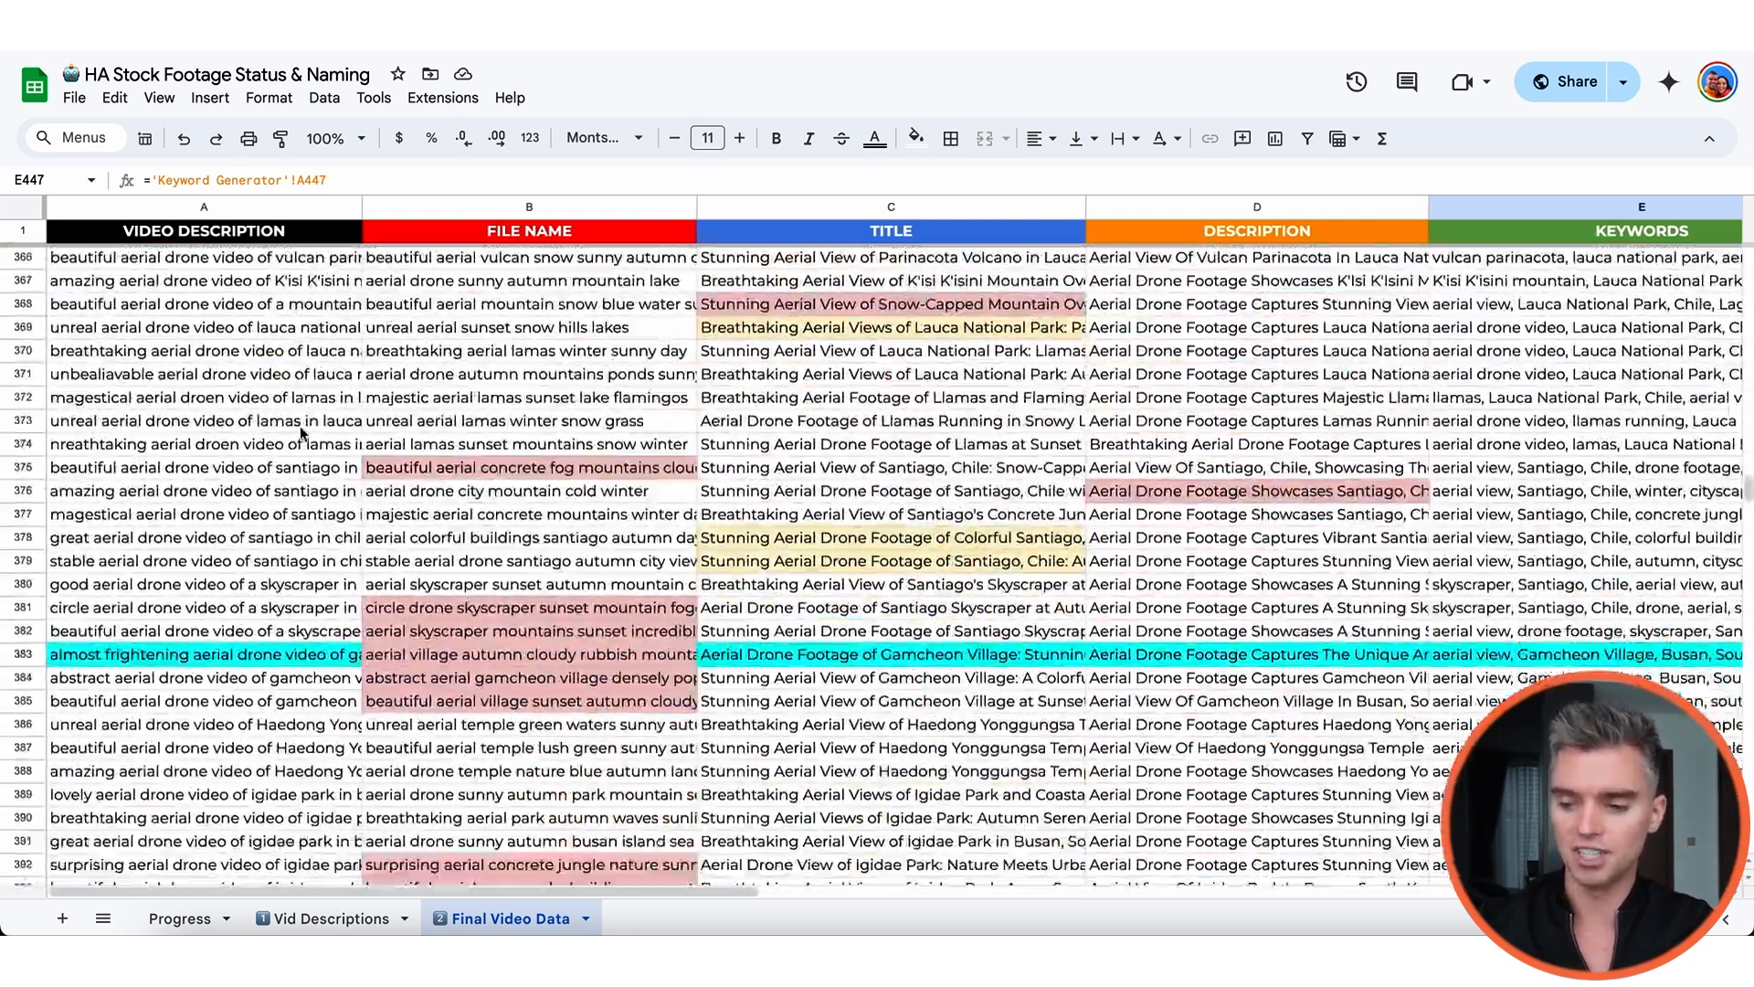
scroll(300, 426, down, 5)
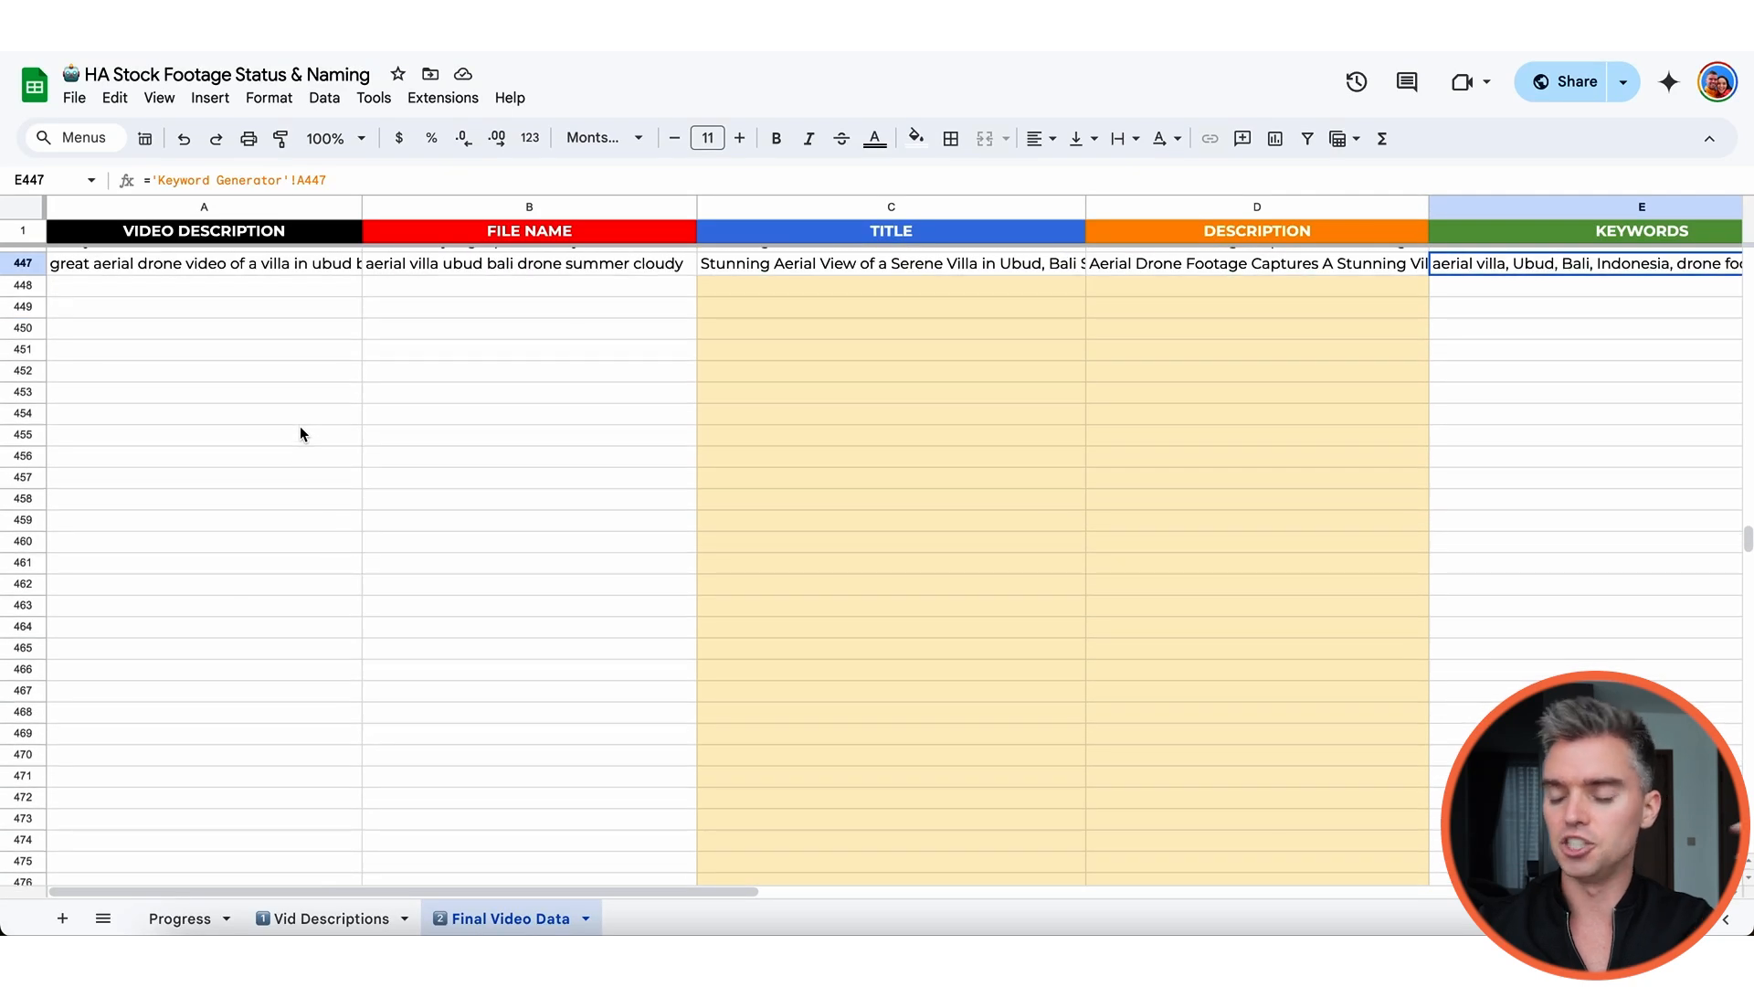
scroll(300, 430, down, 1)
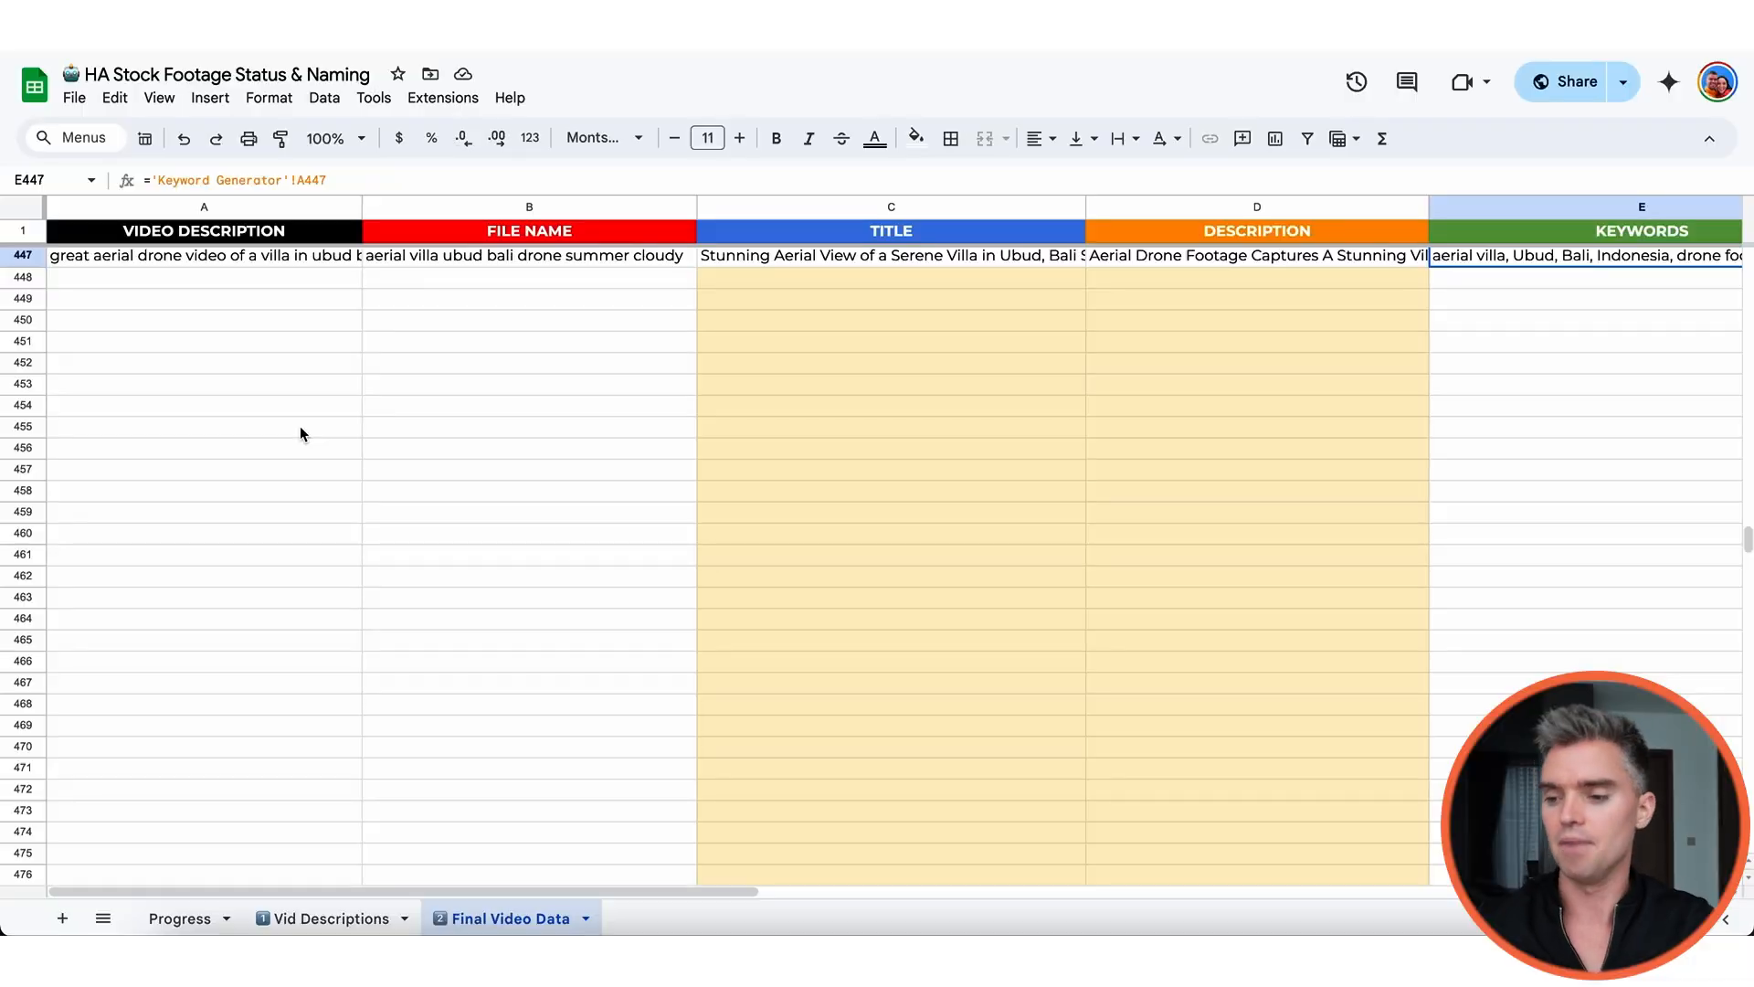
Step: Go through row 447 again, comparing the video description with the generated file name, title, description and keywords
click(493, 317)
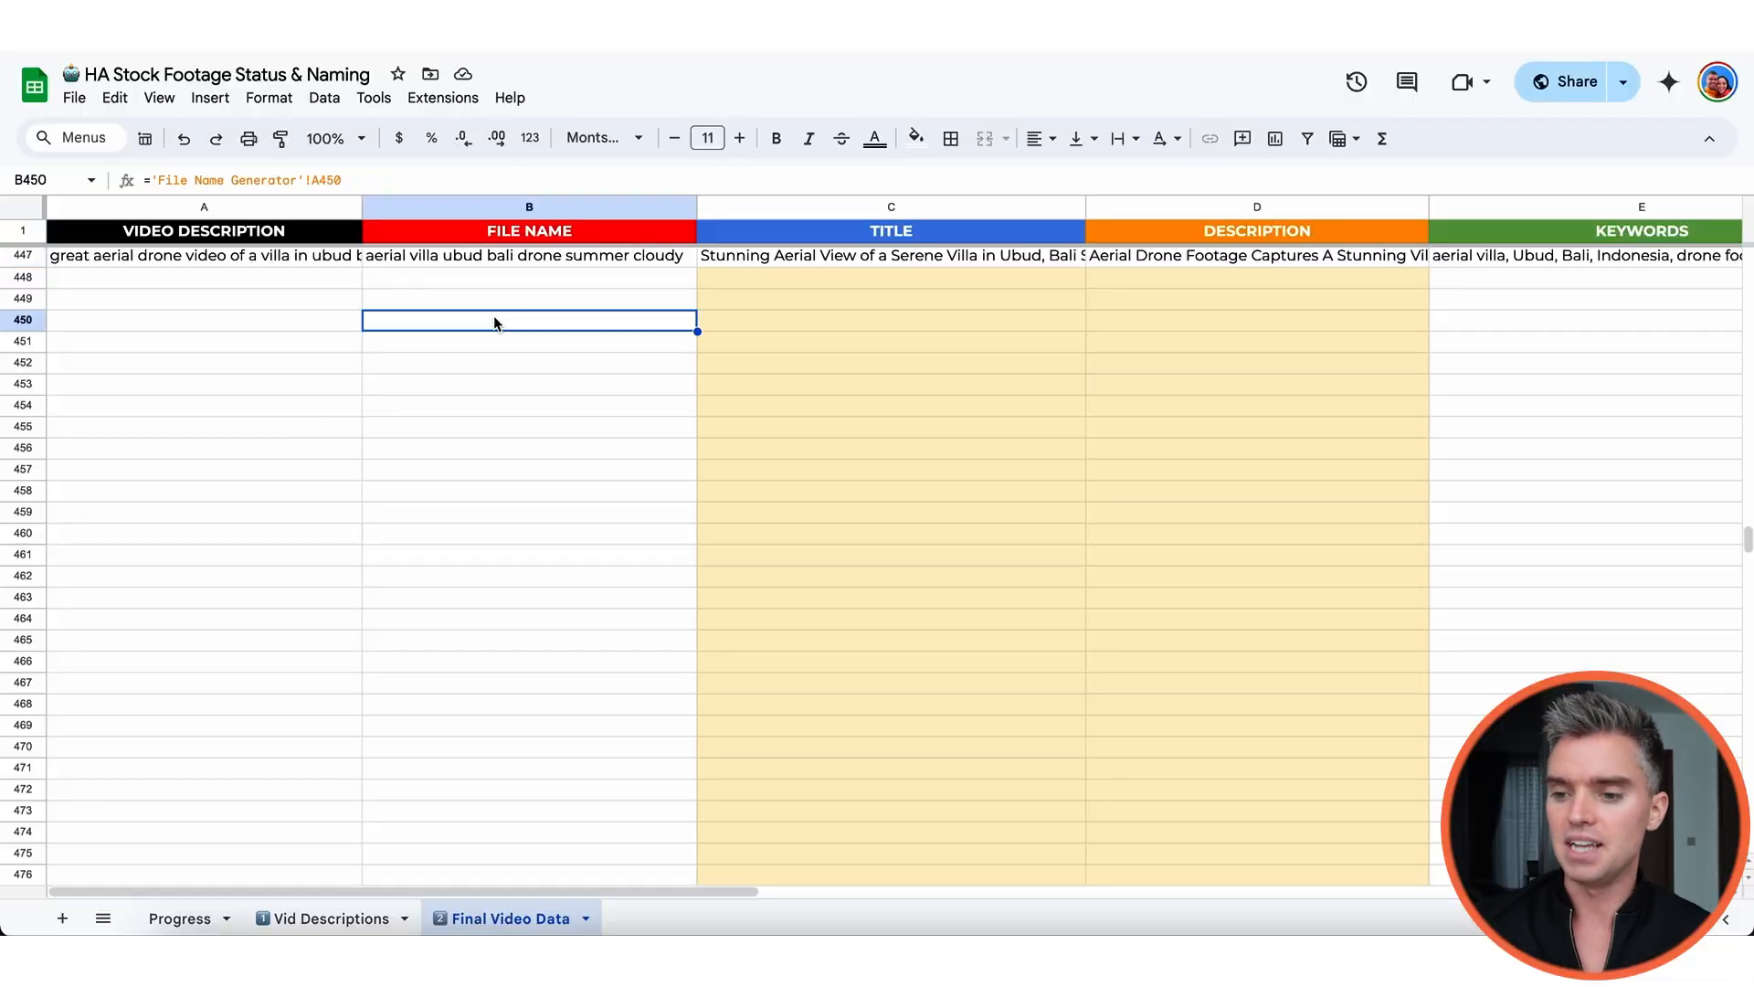
click(300, 263)
click(391, 265)
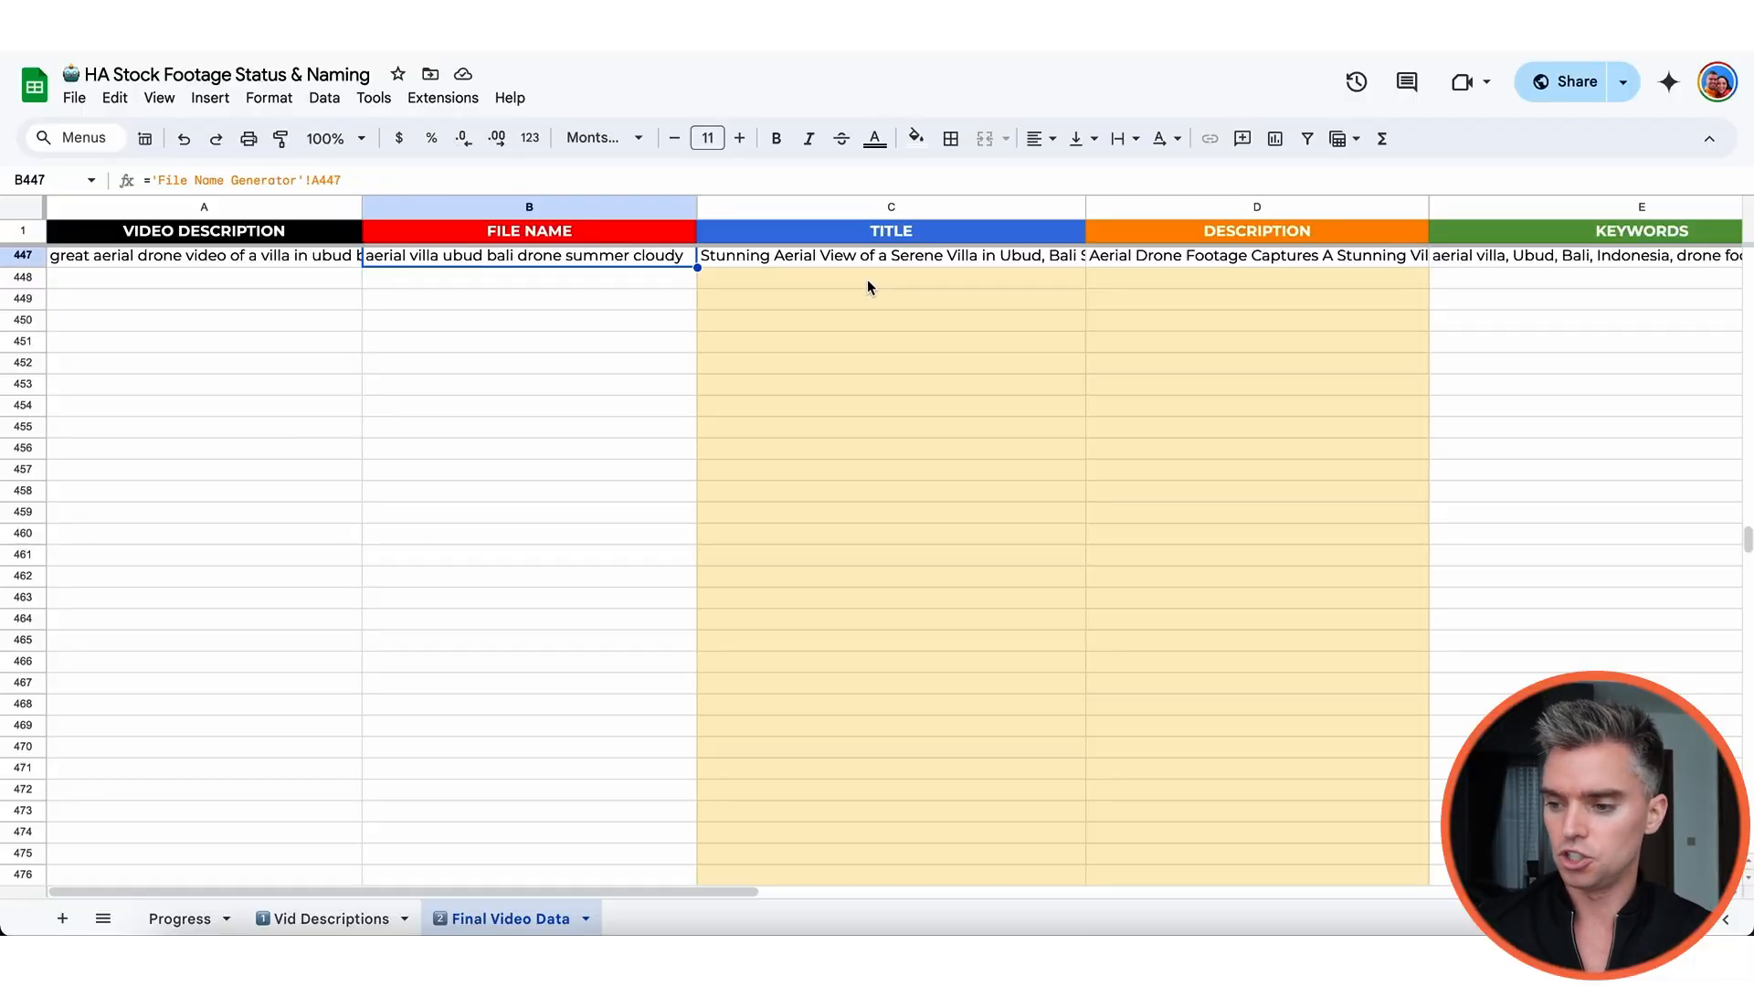
click(1005, 260)
click(1106, 260)
click(1568, 263)
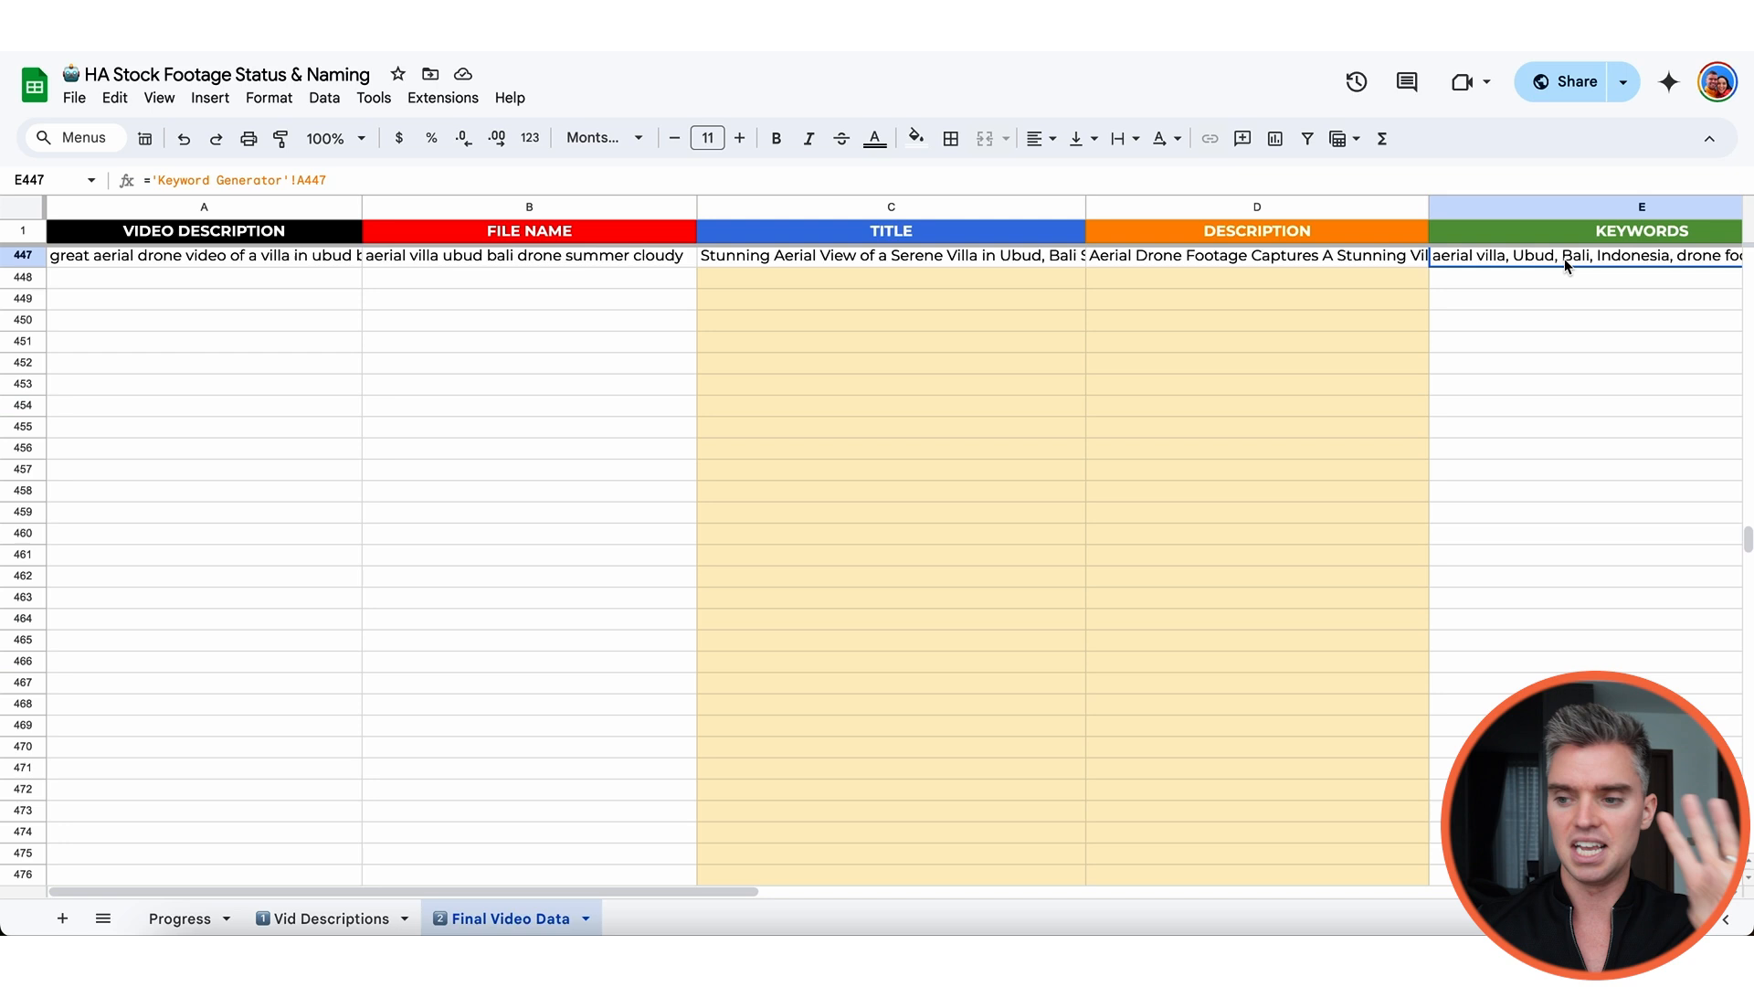
click(591, 324)
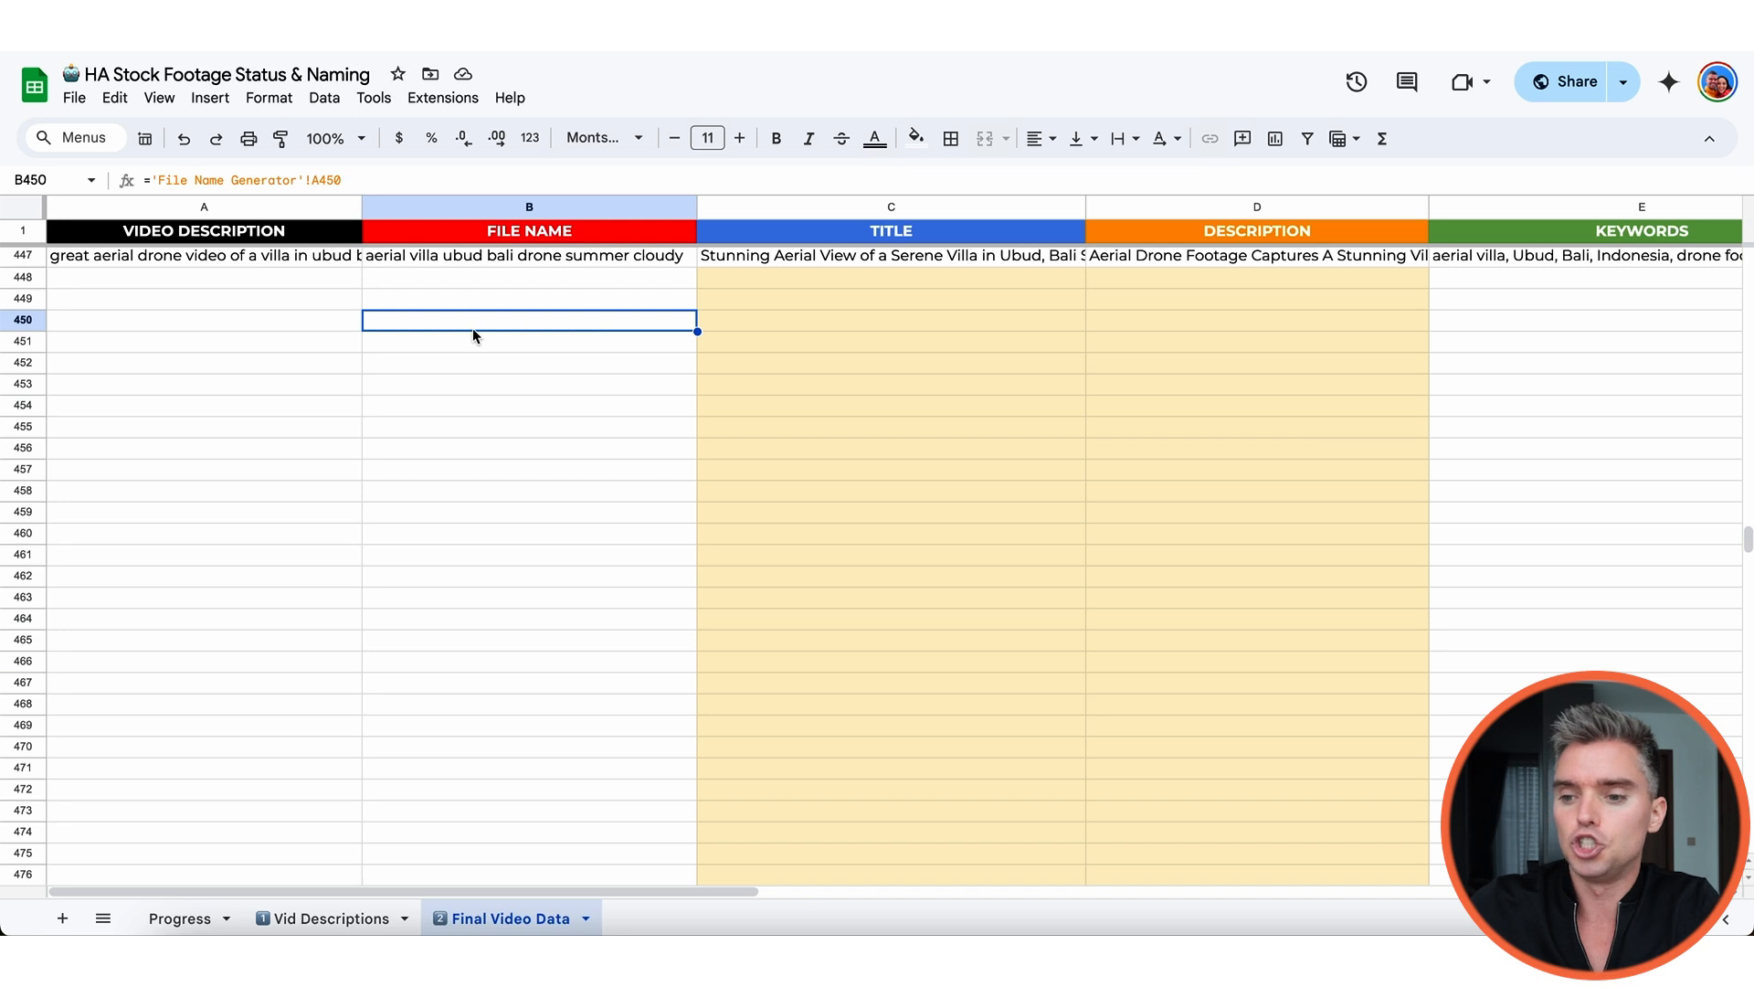
Step: Examine the header row and the cells of row 448, from video description through keywords
click(23, 230)
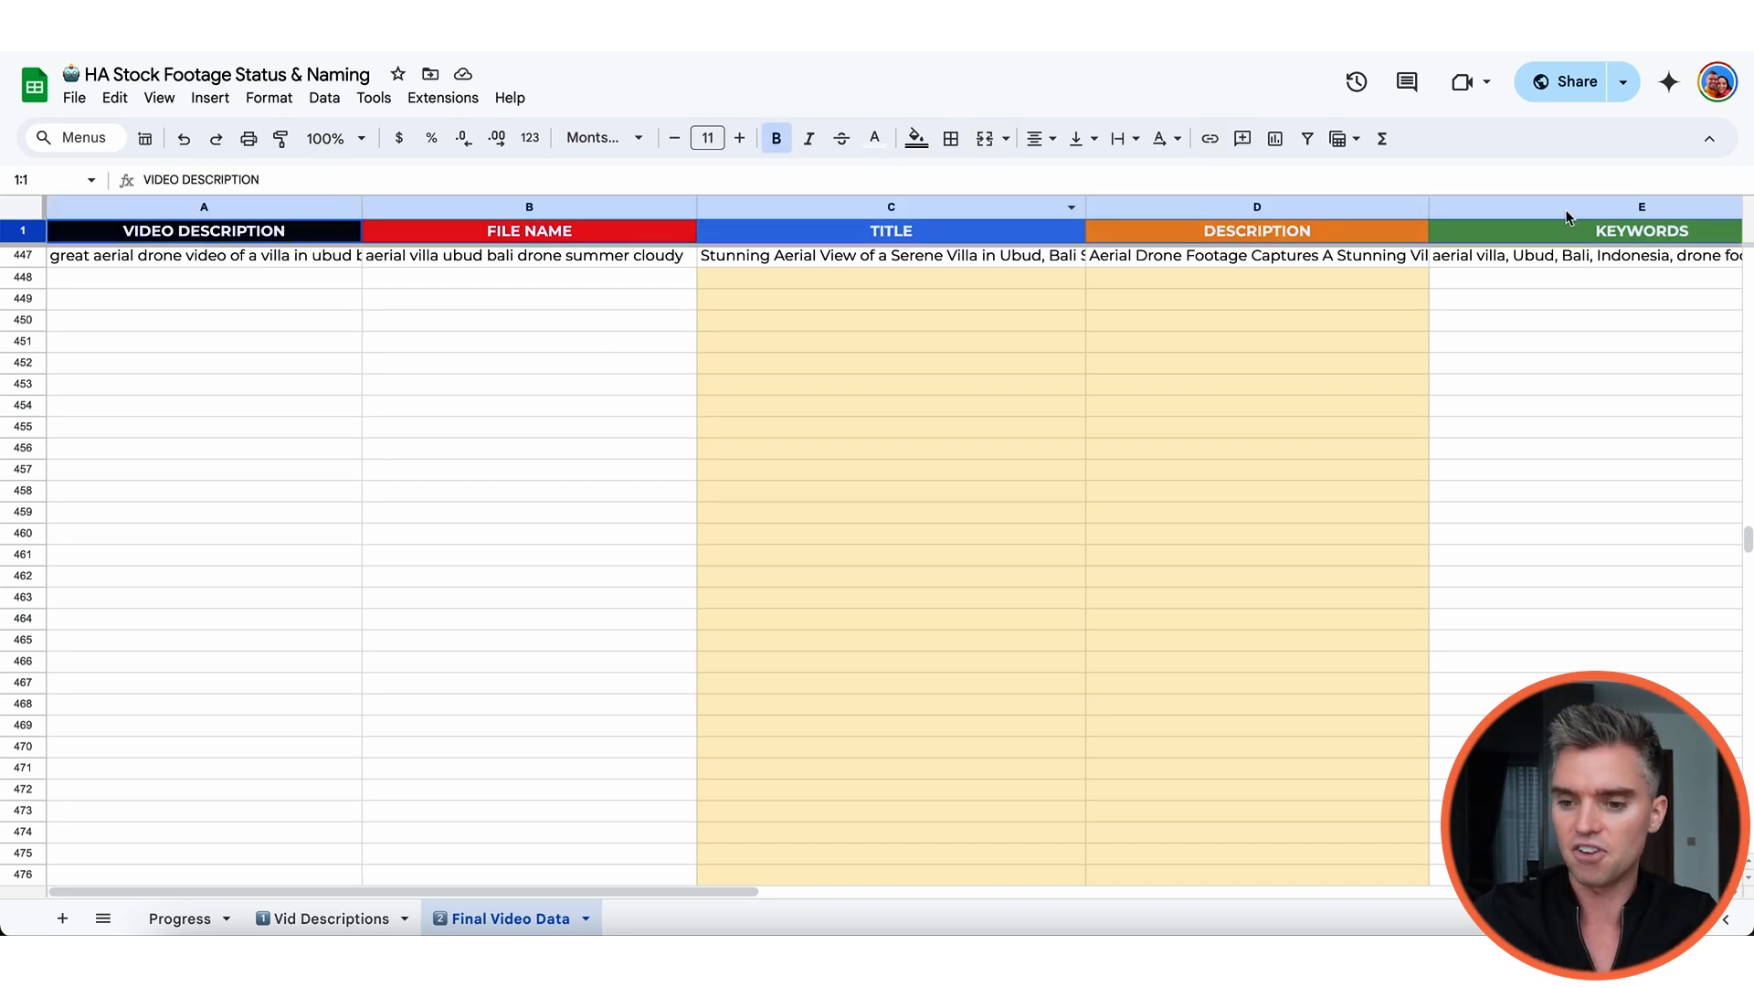
click(216, 344)
click(190, 262)
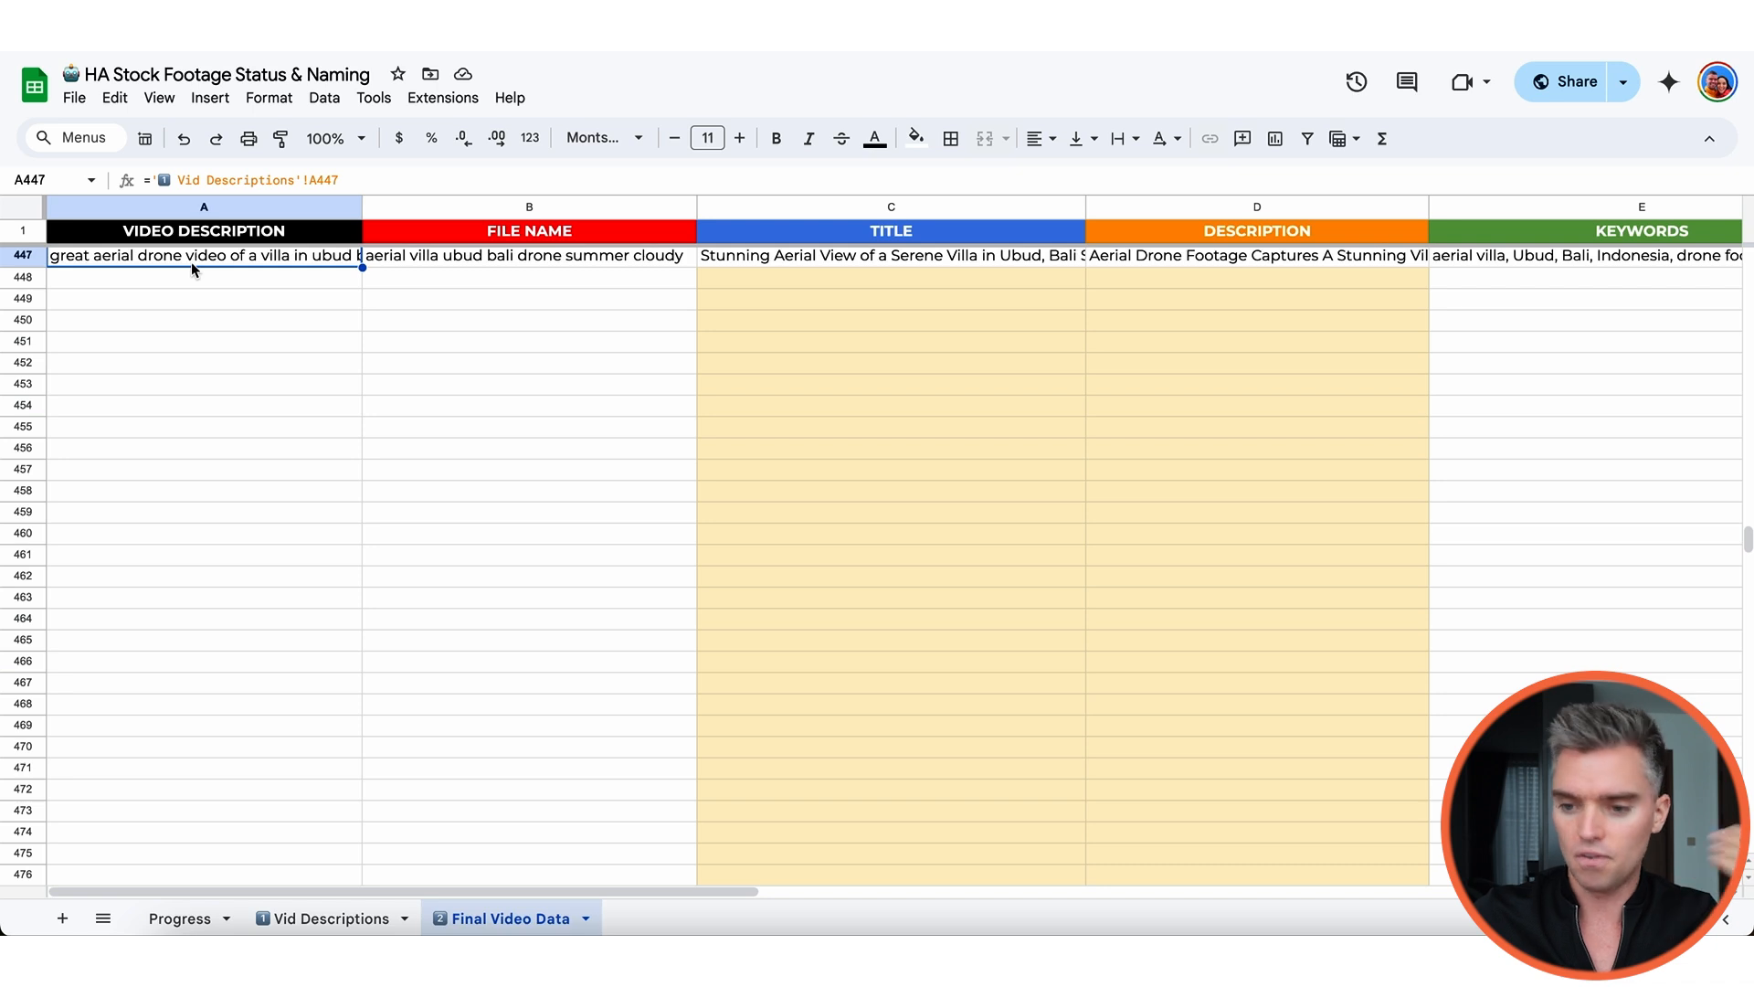
click(195, 280)
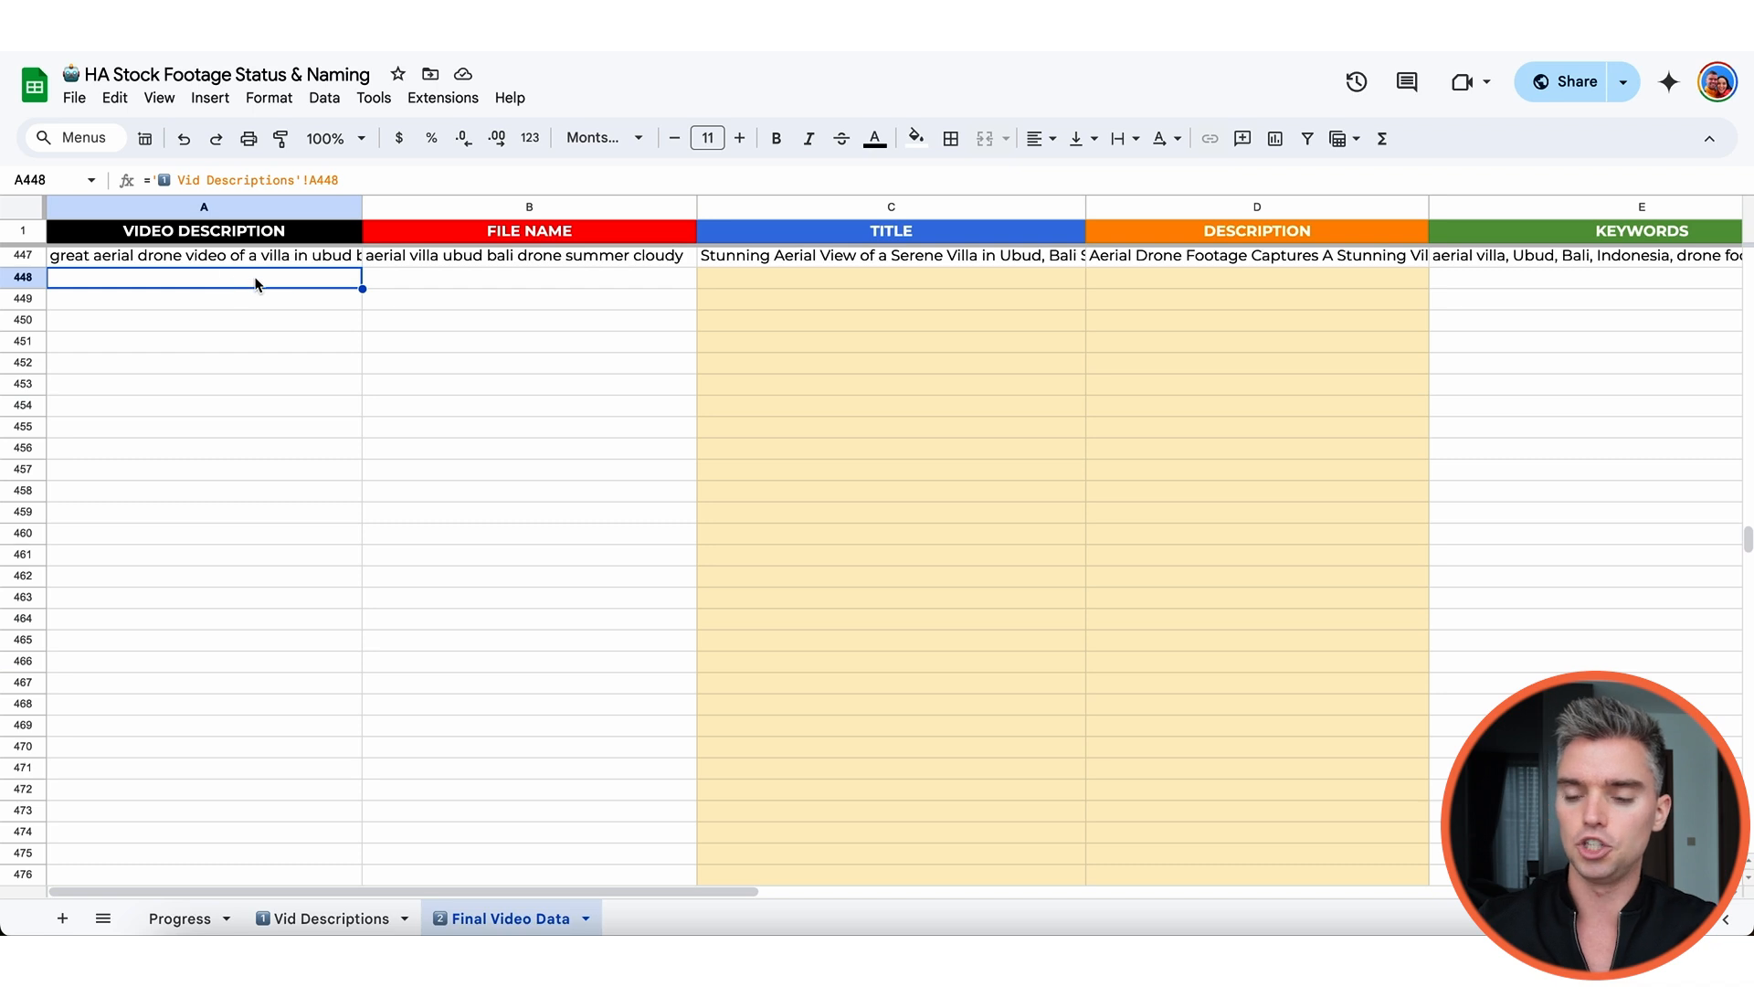
click(448, 280)
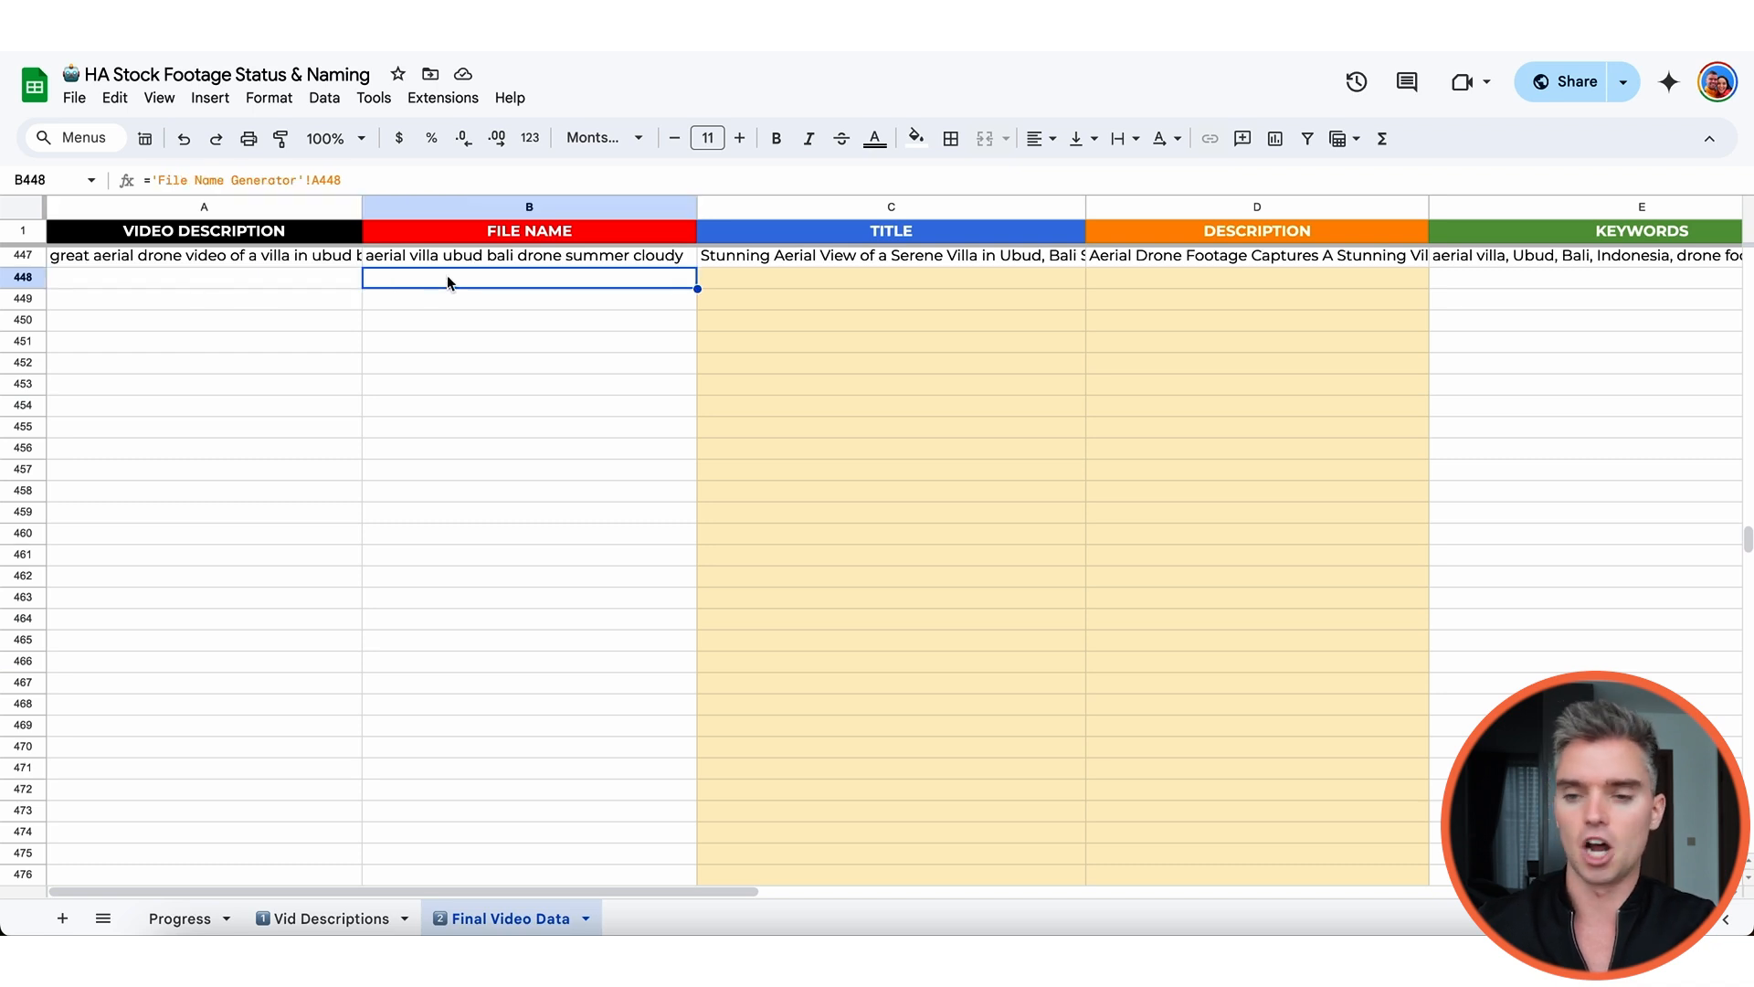
click(811, 279)
click(1206, 278)
click(1519, 274)
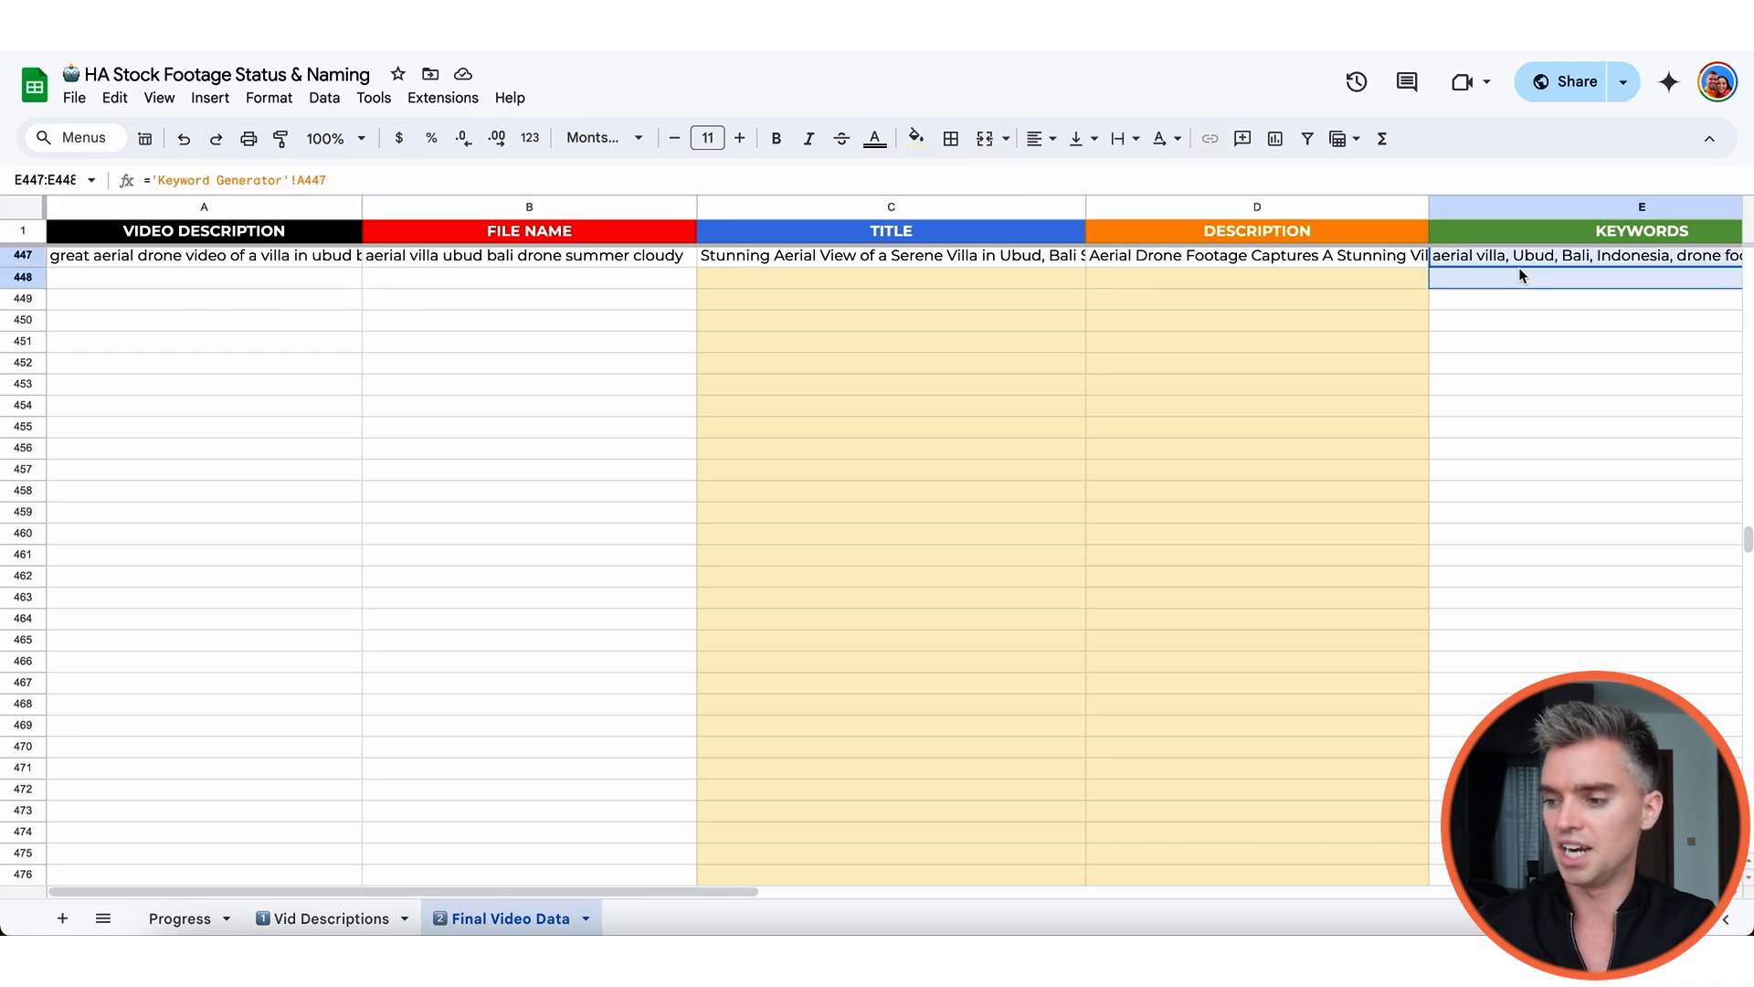
click(330, 277)
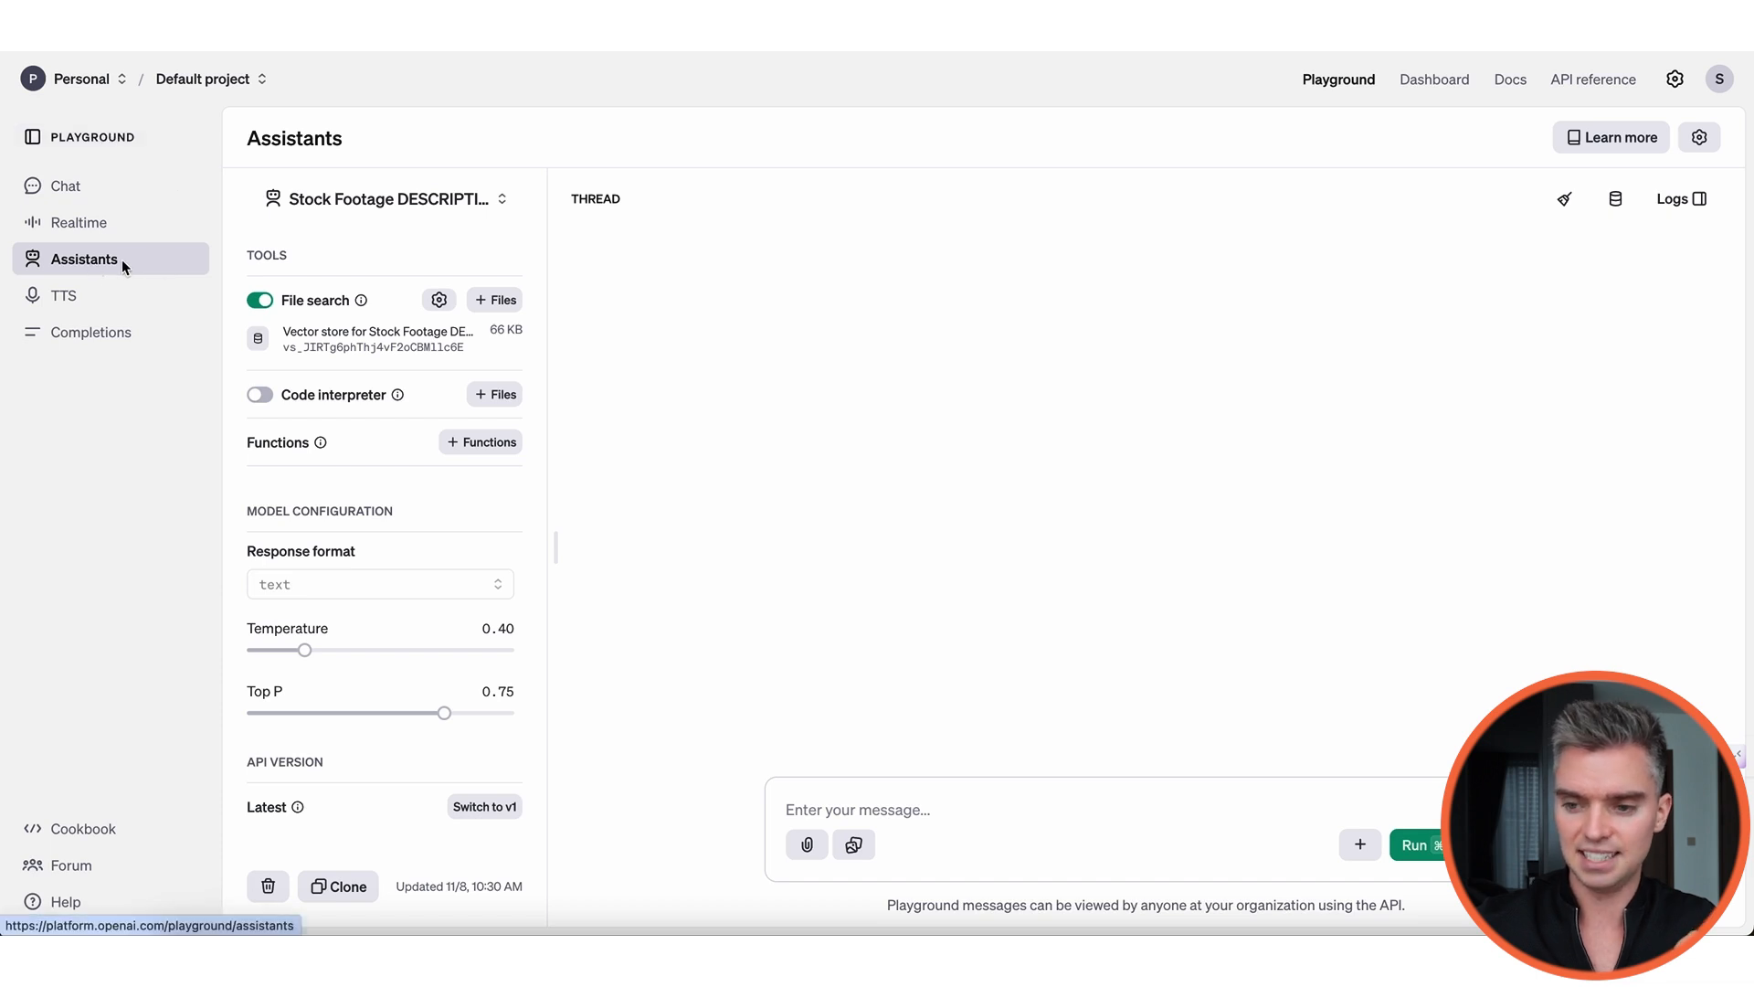
Step: Create a new assistant in the OpenAI Playground and view the models available for it
click(381, 201)
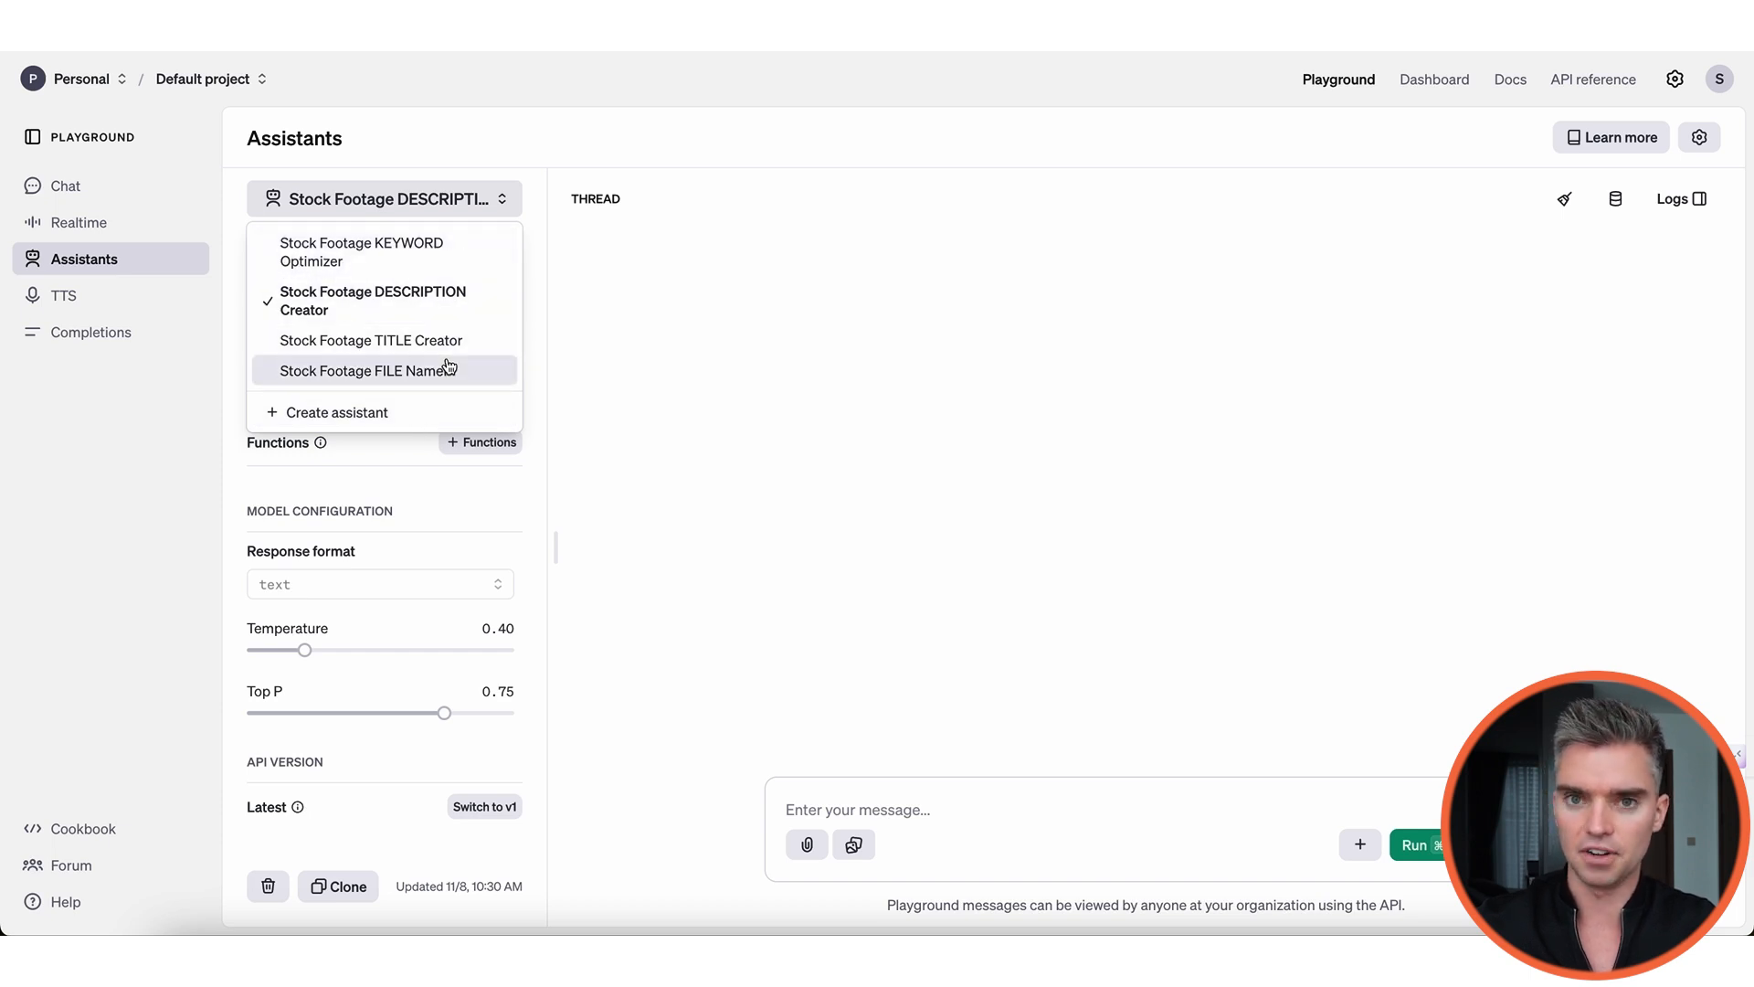
click(338, 416)
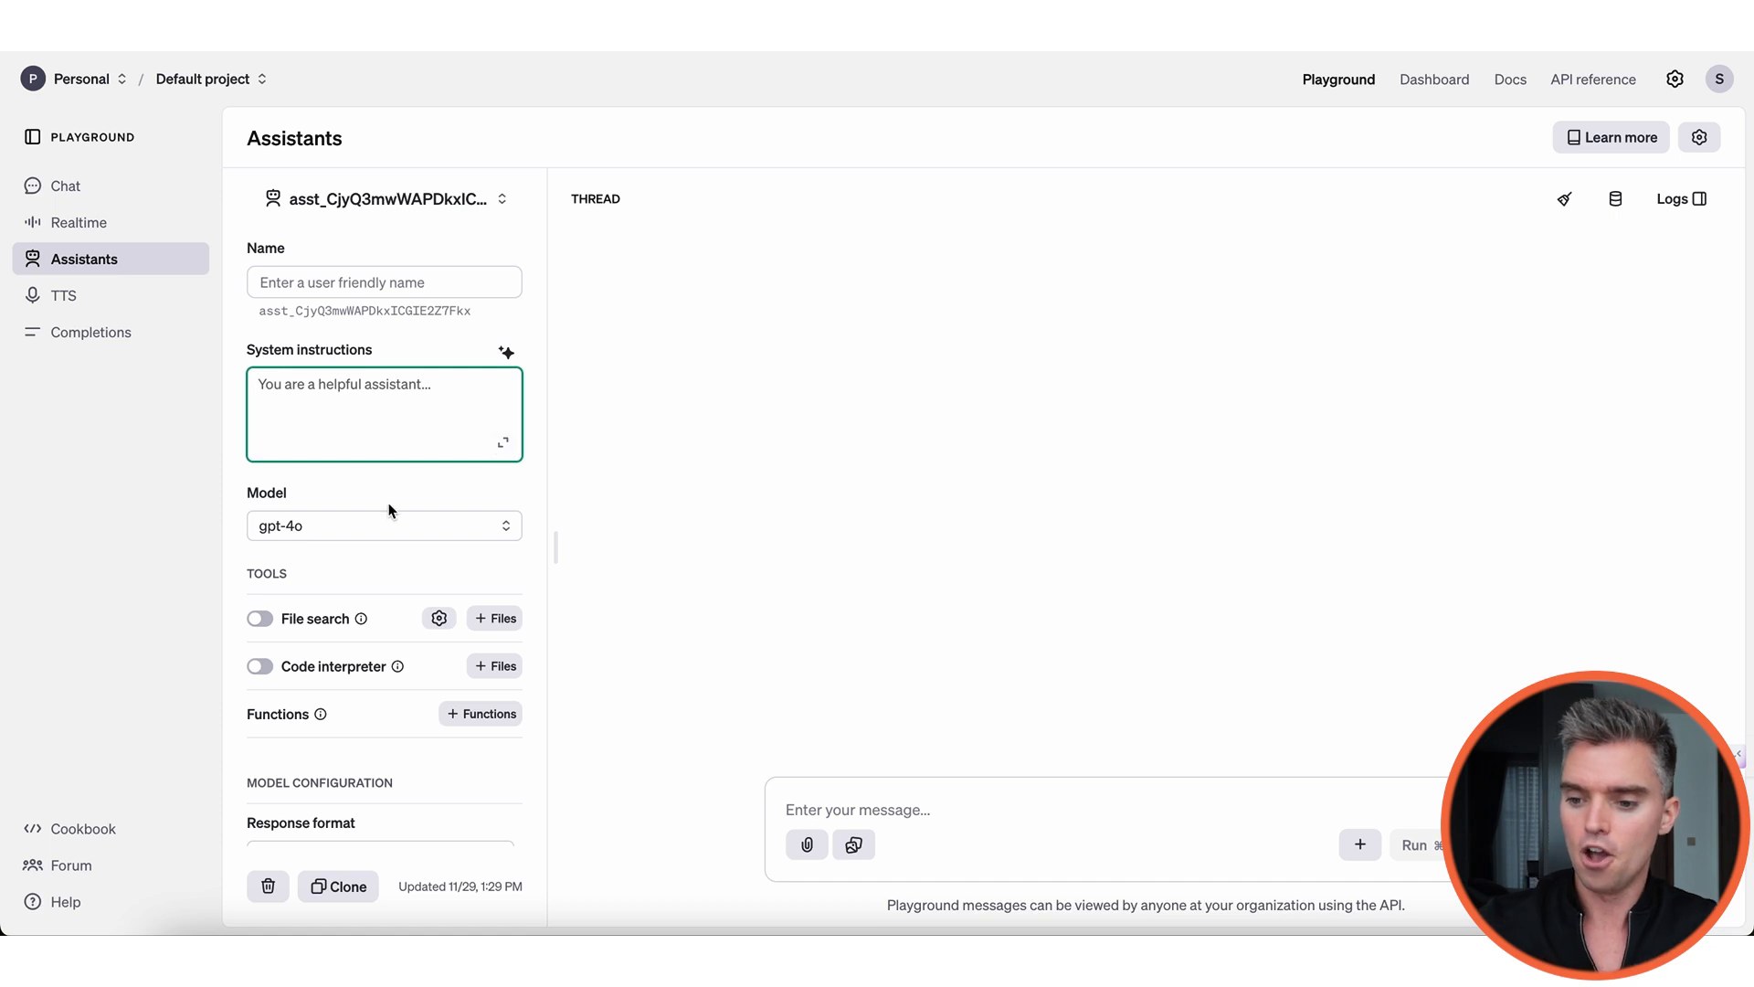
click(387, 532)
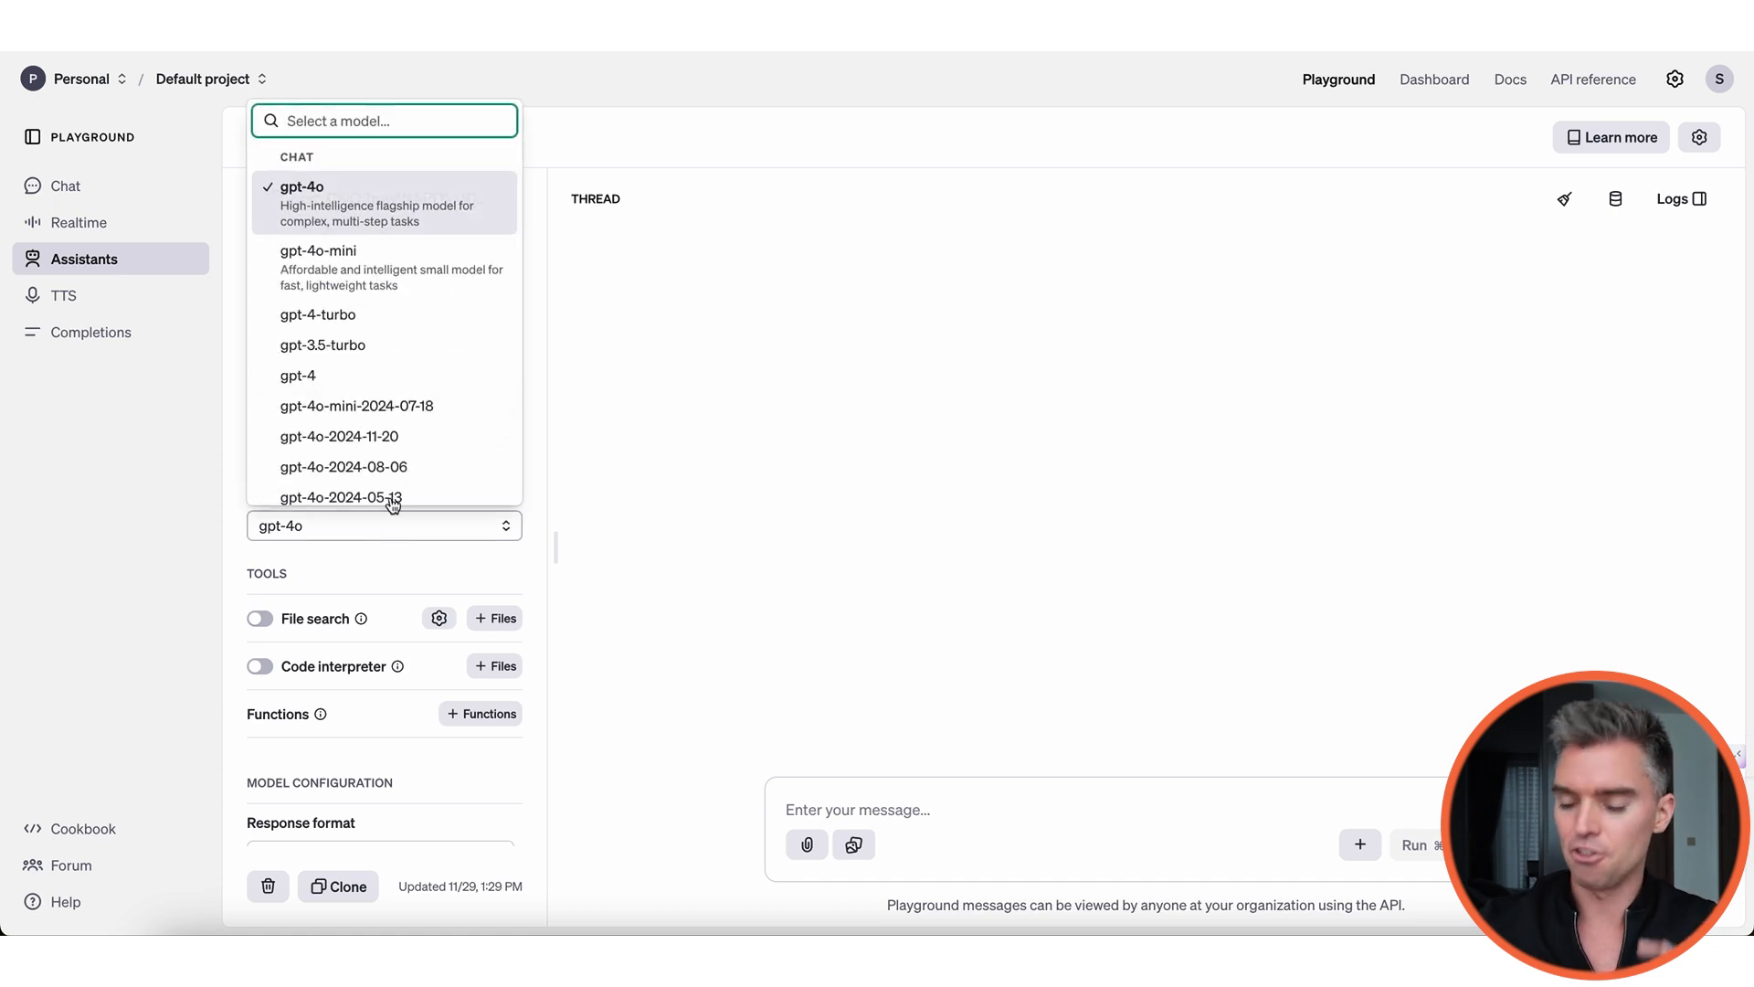
scroll(433, 340, down, 1)
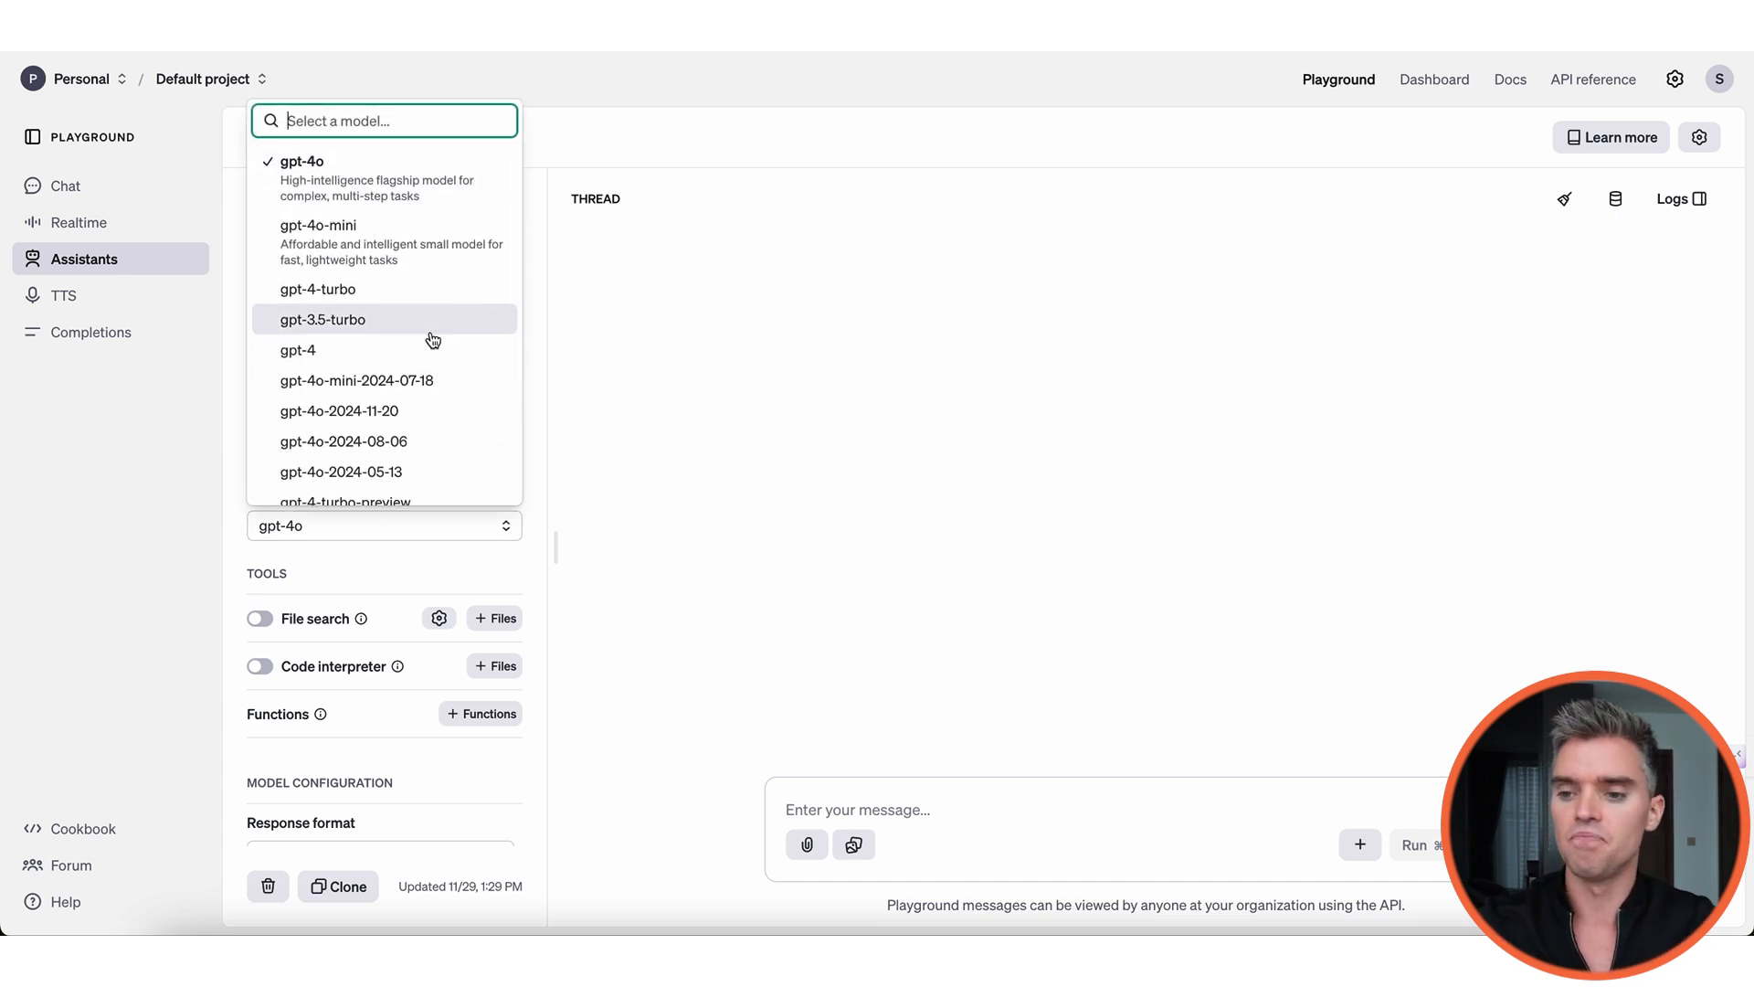
scroll(433, 340, up, 1)
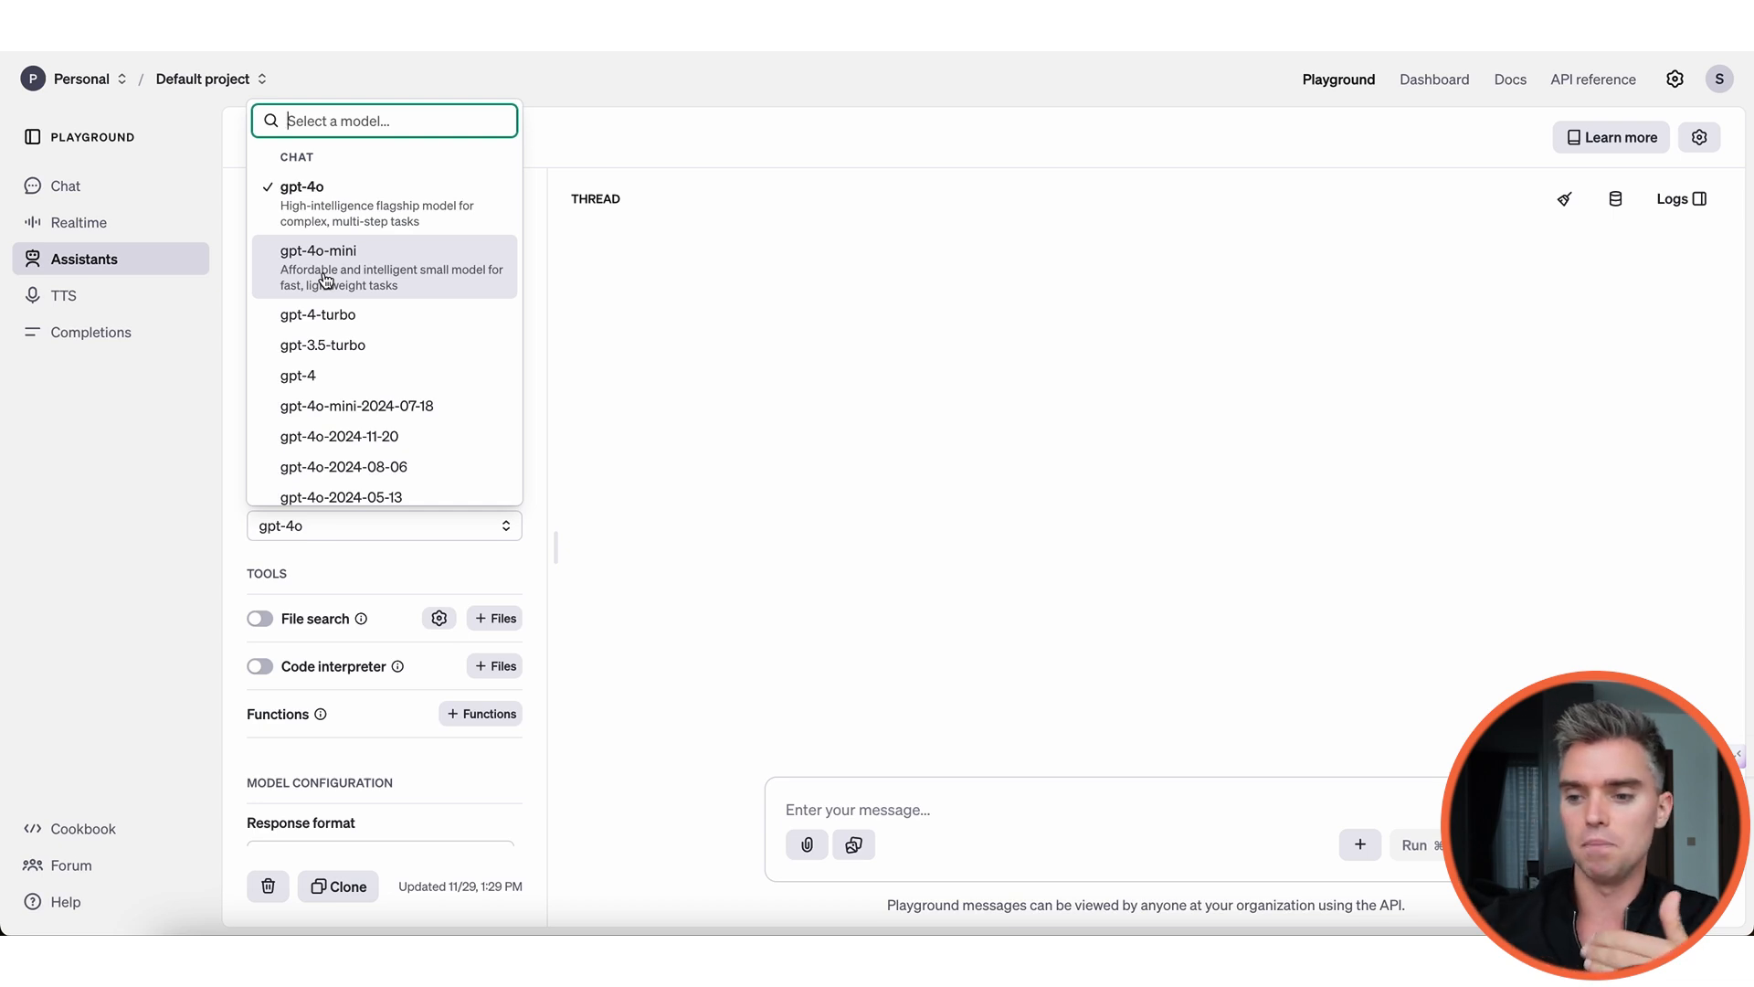
click(559, 137)
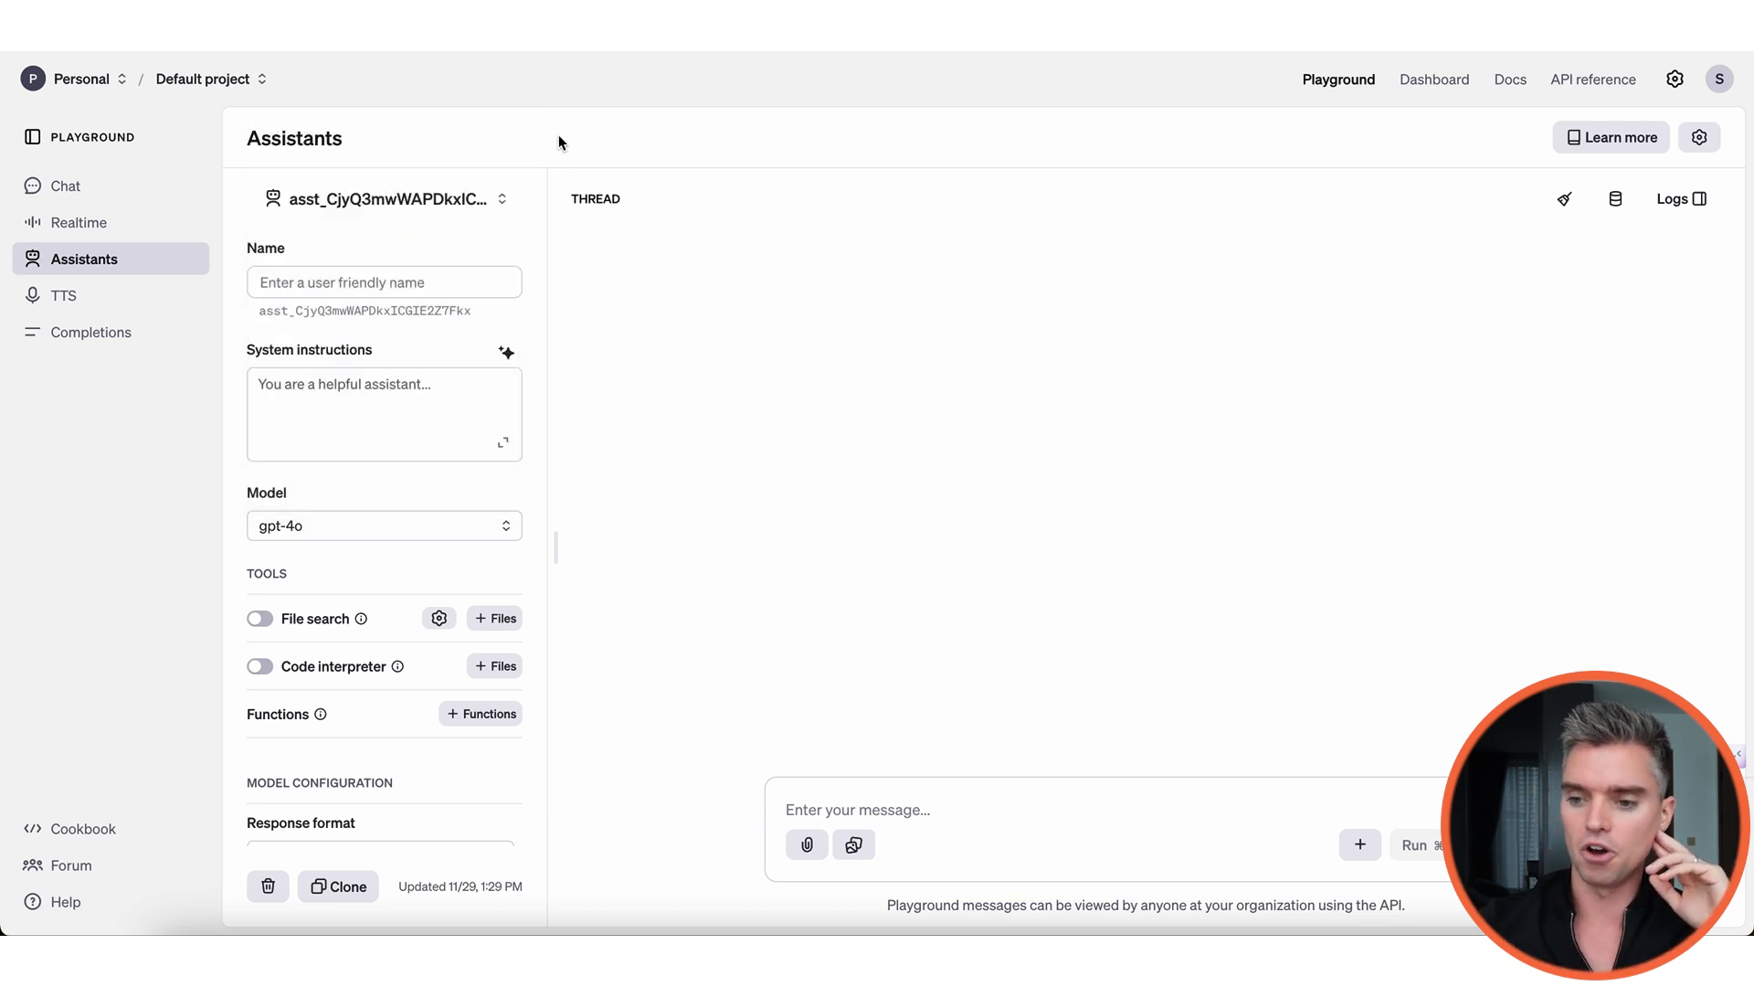
Step: Examine the new assistant's File search and Code interpreter tools and its model configuration settings
scroll(421, 366, down, 2)
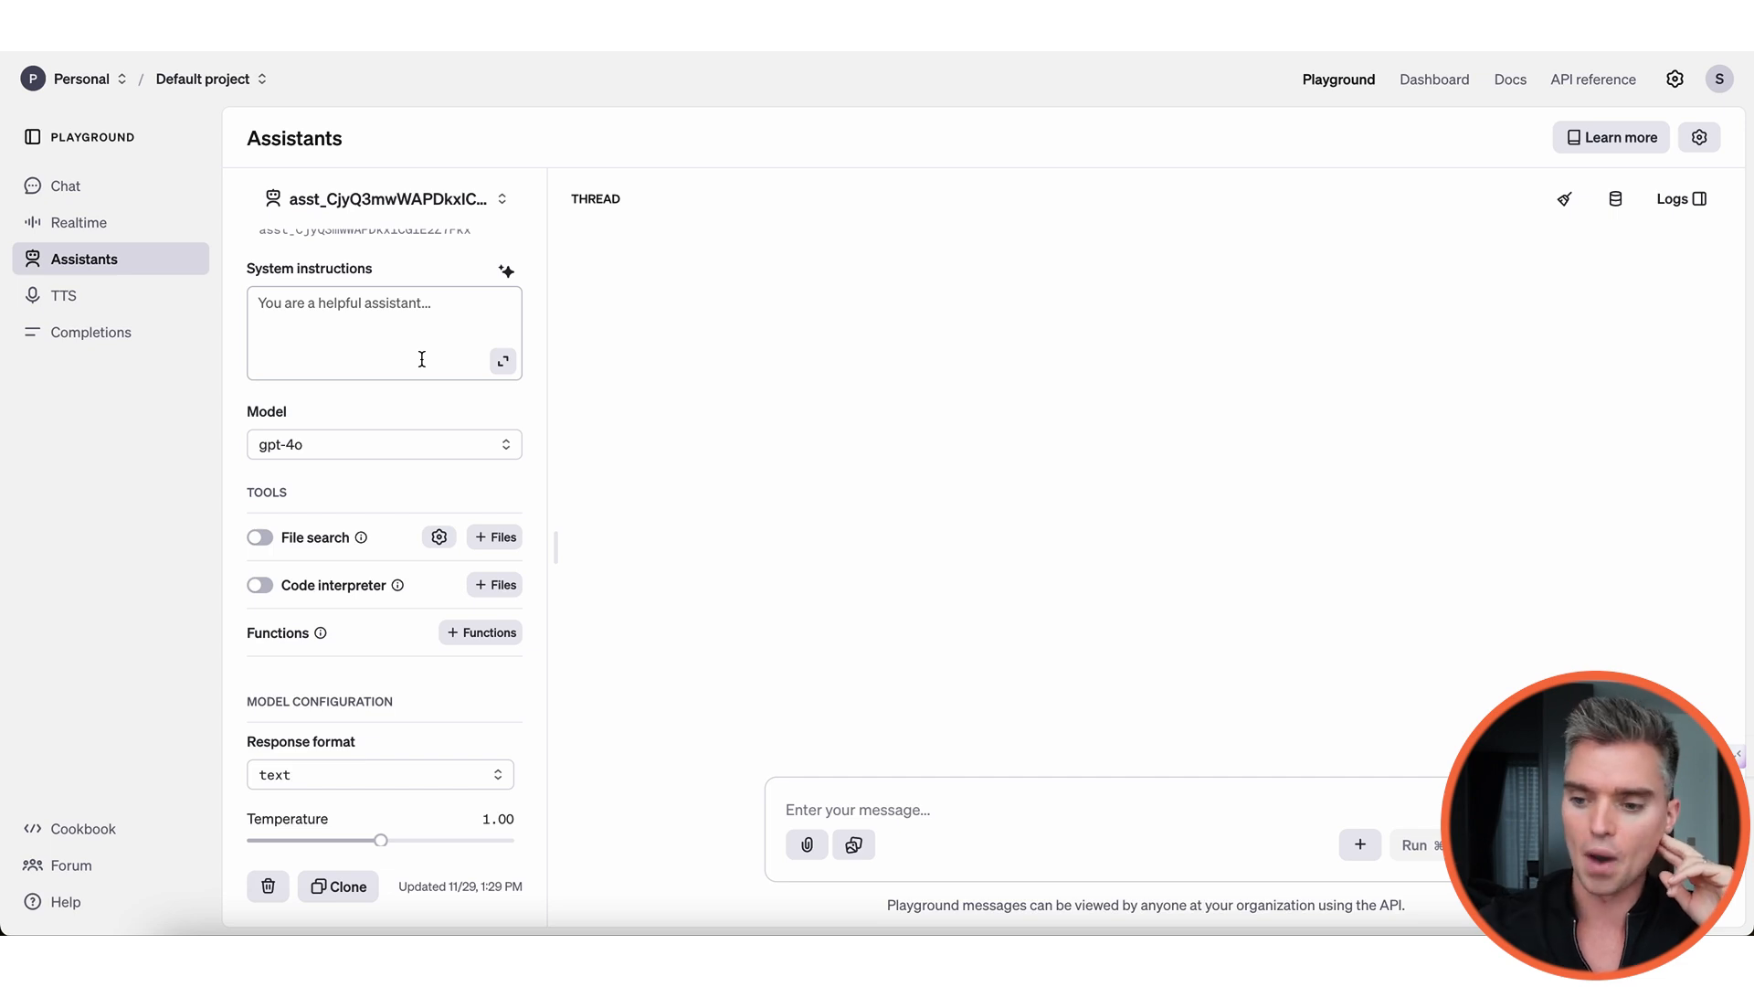
scroll(421, 359, down, 1)
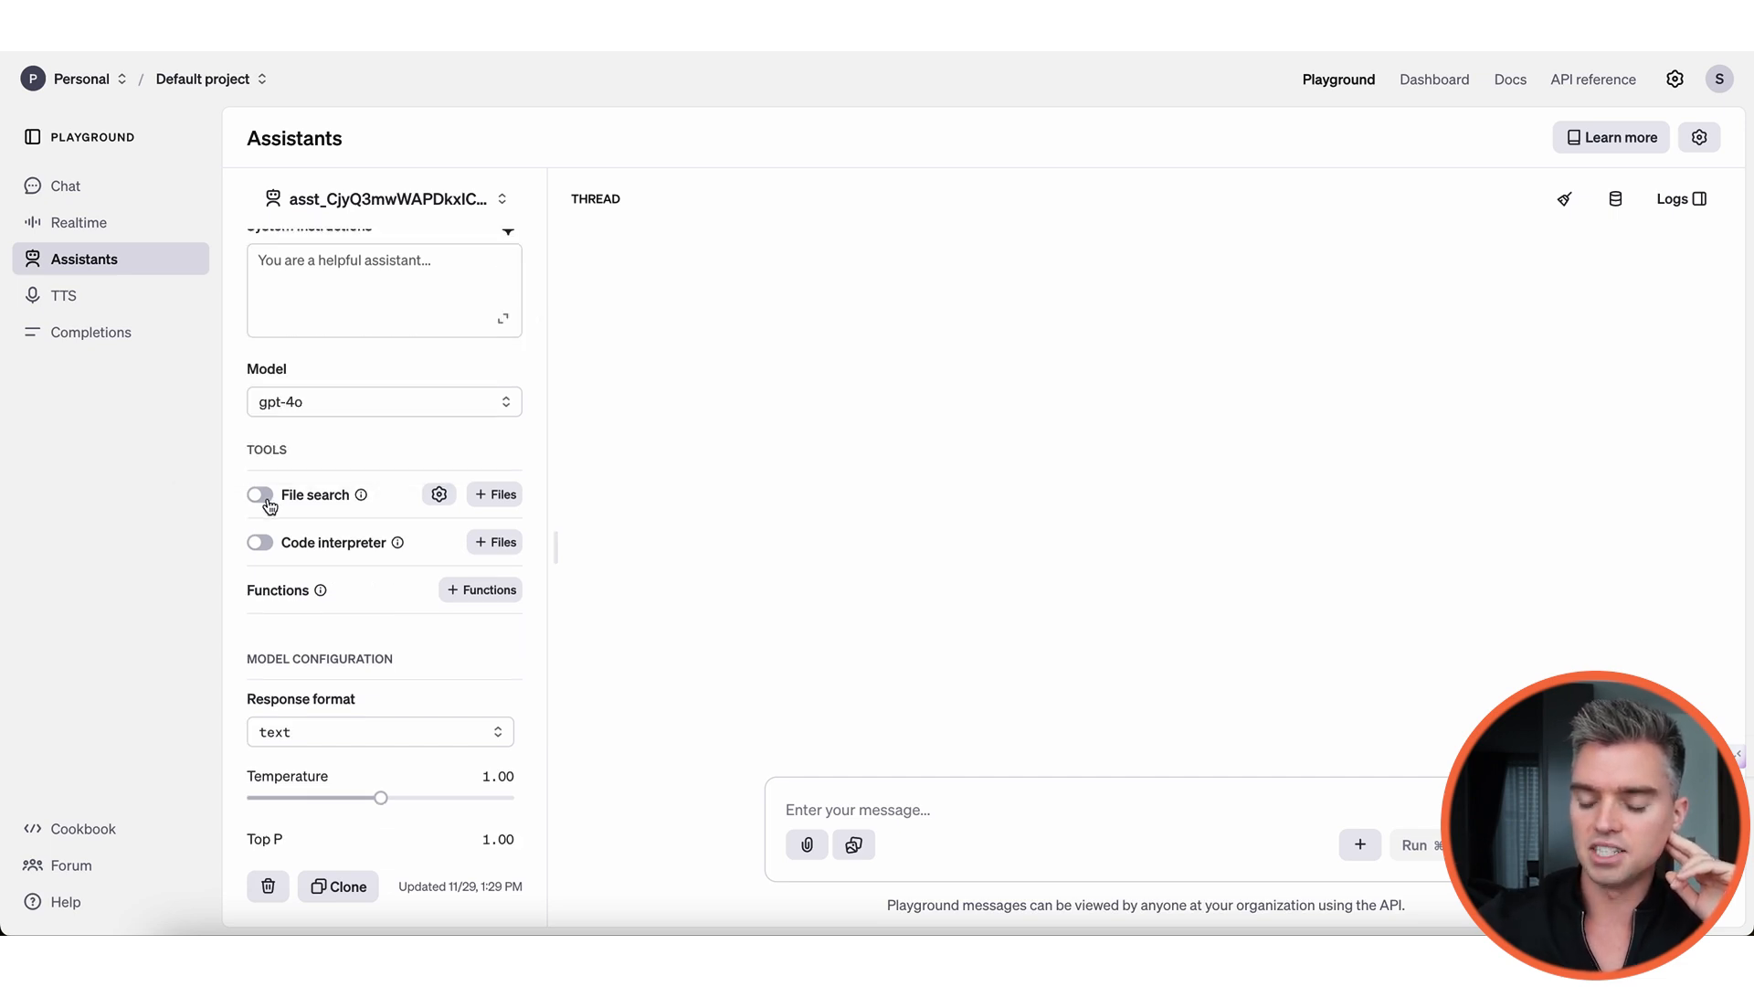
mouse_move(309, 547)
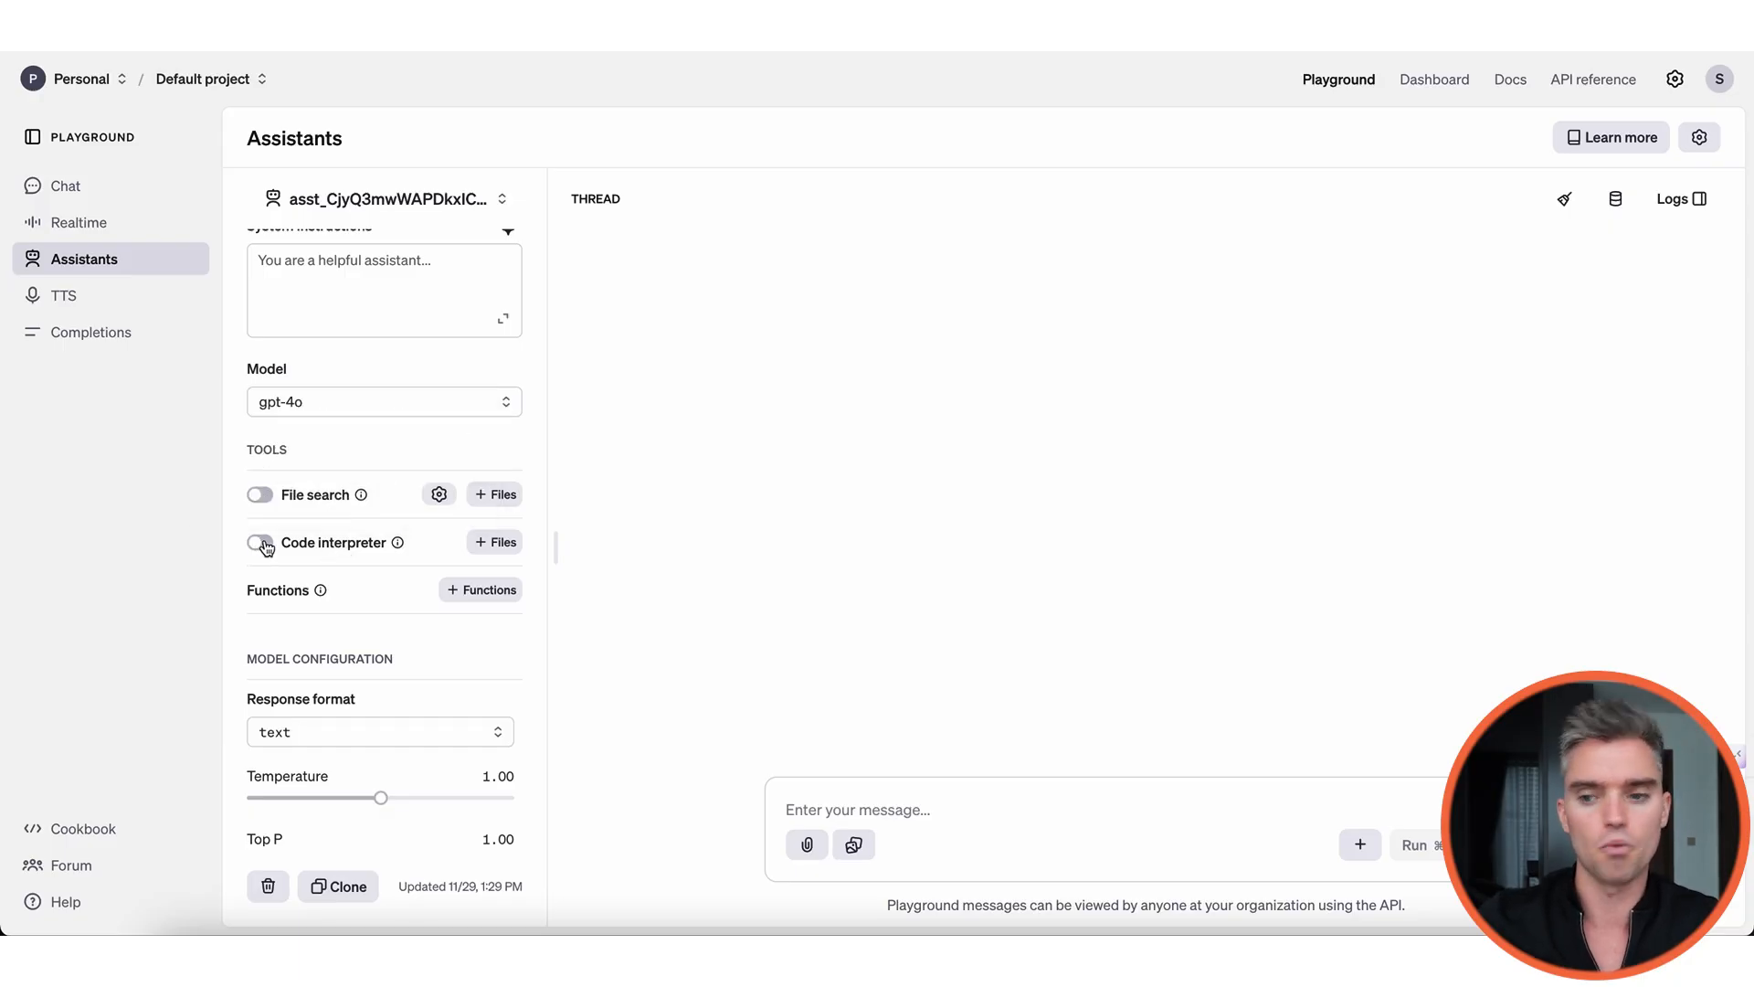
mouse_move(315, 552)
scroll(315, 550, up, 1)
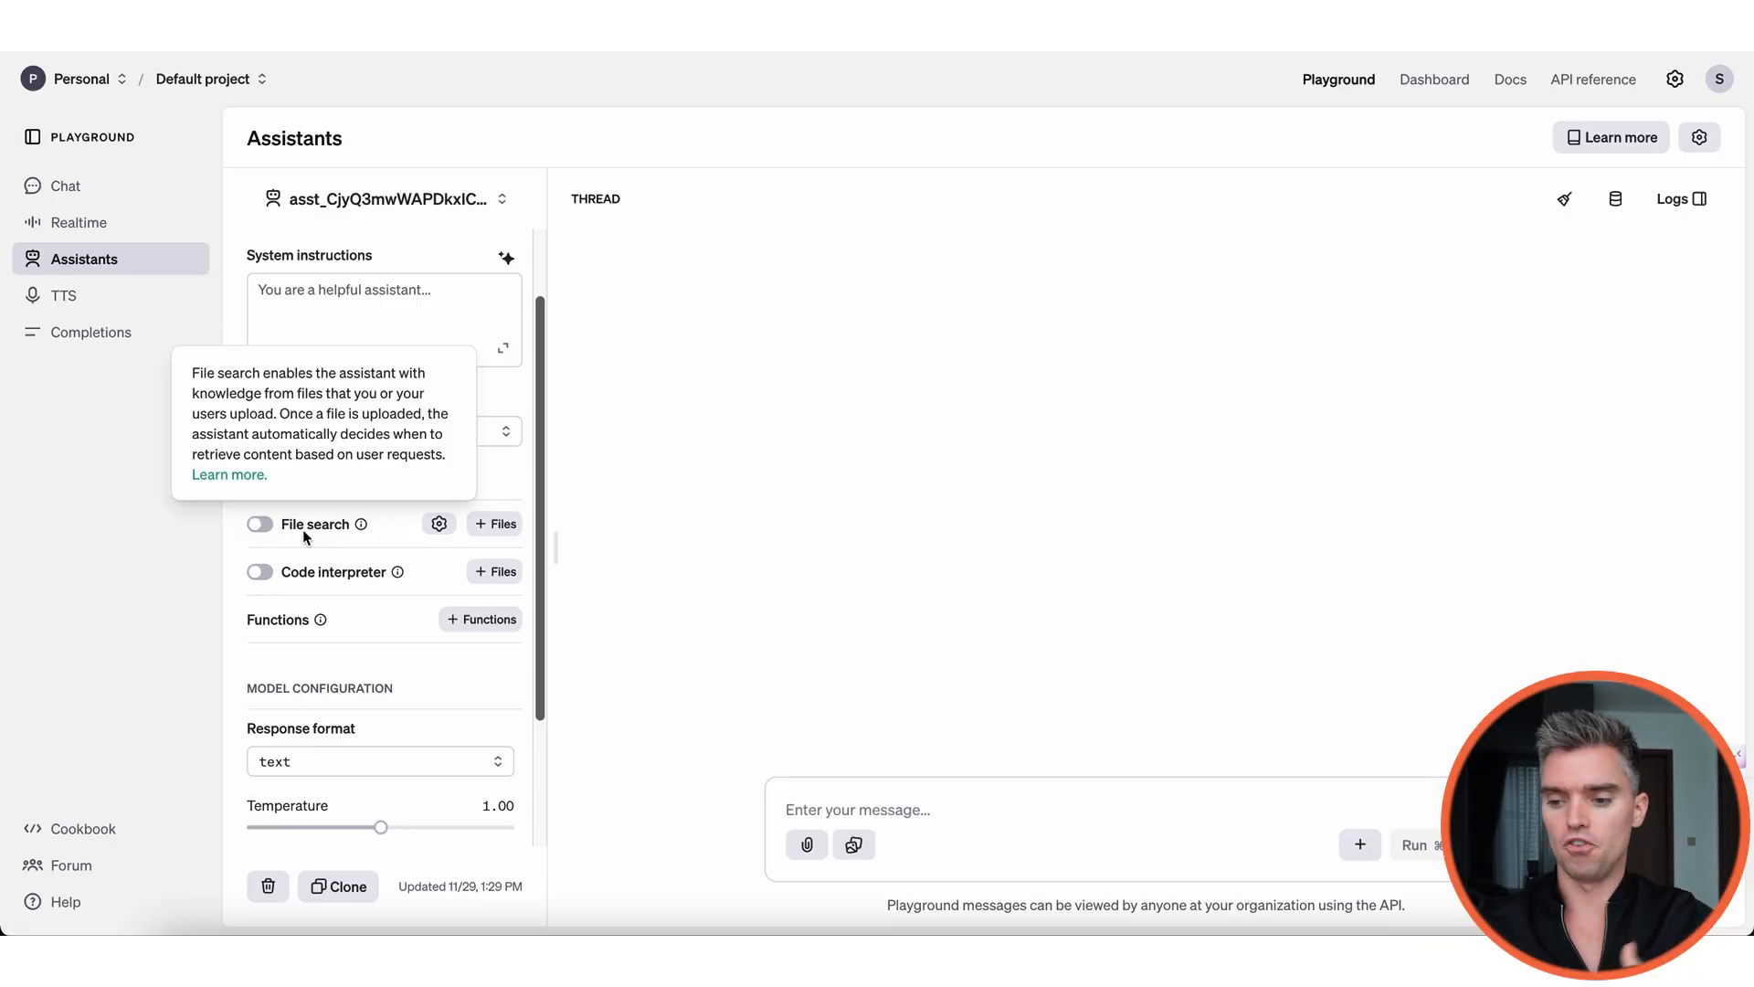
click(260, 524)
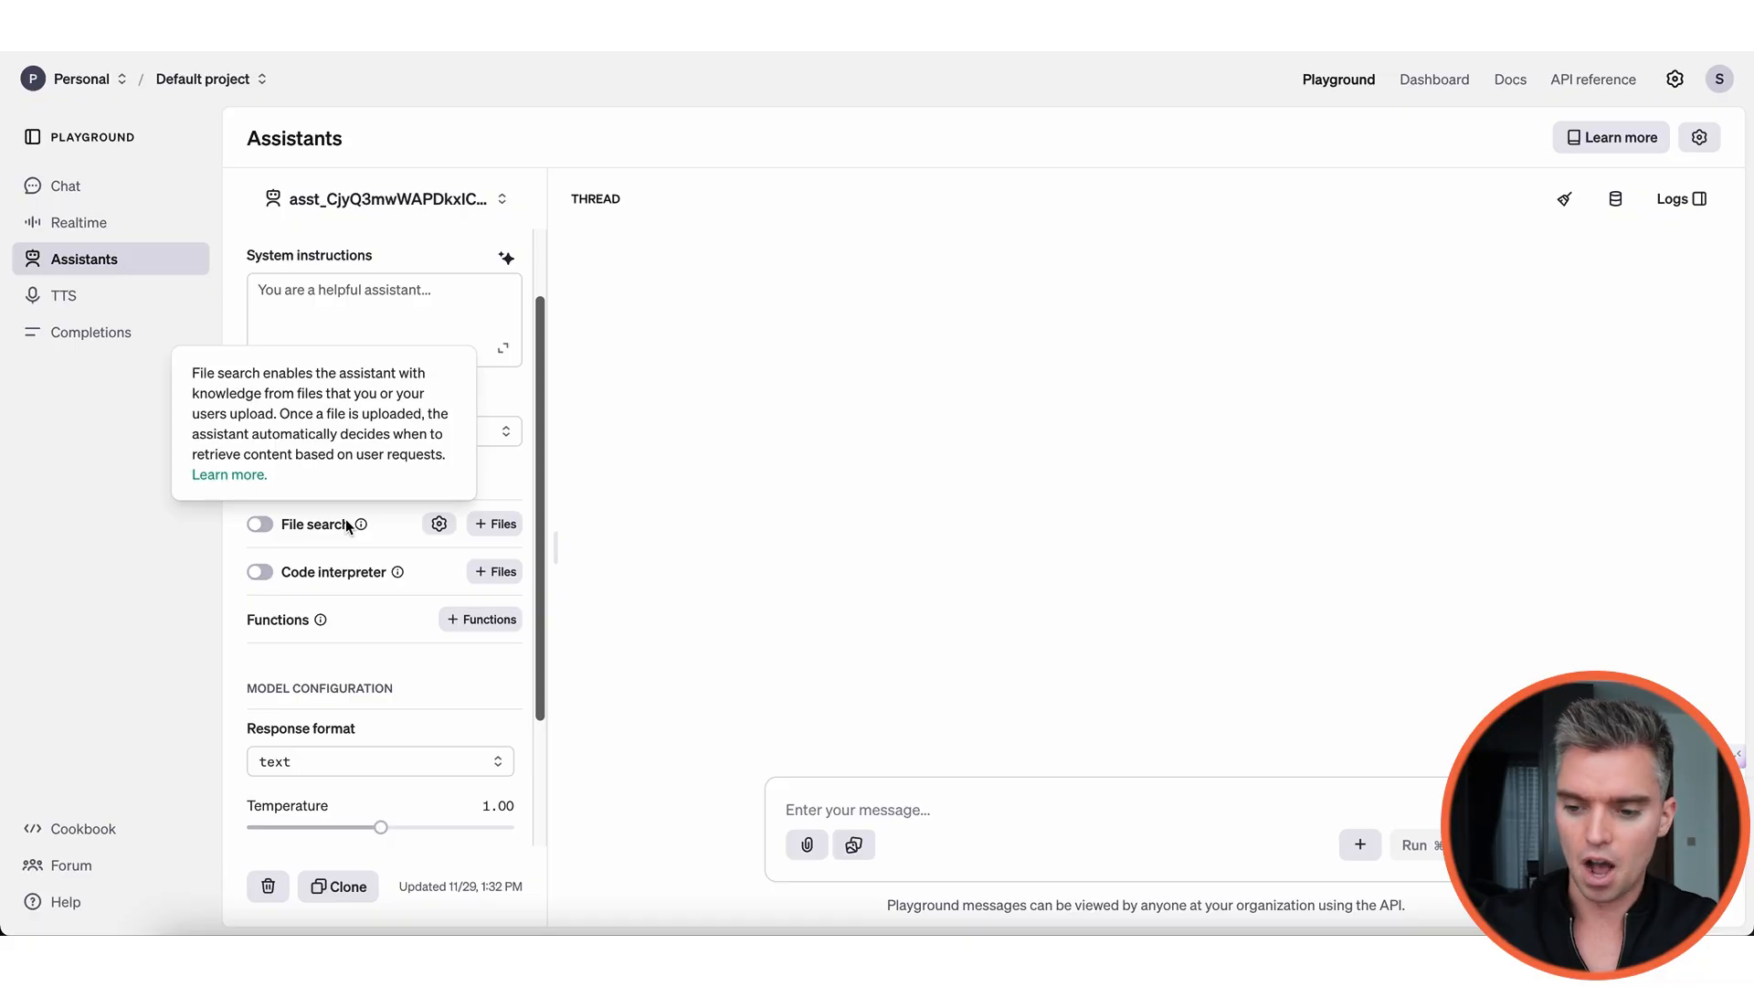
mouse_move(343, 579)
scroll(343, 577, down, 3)
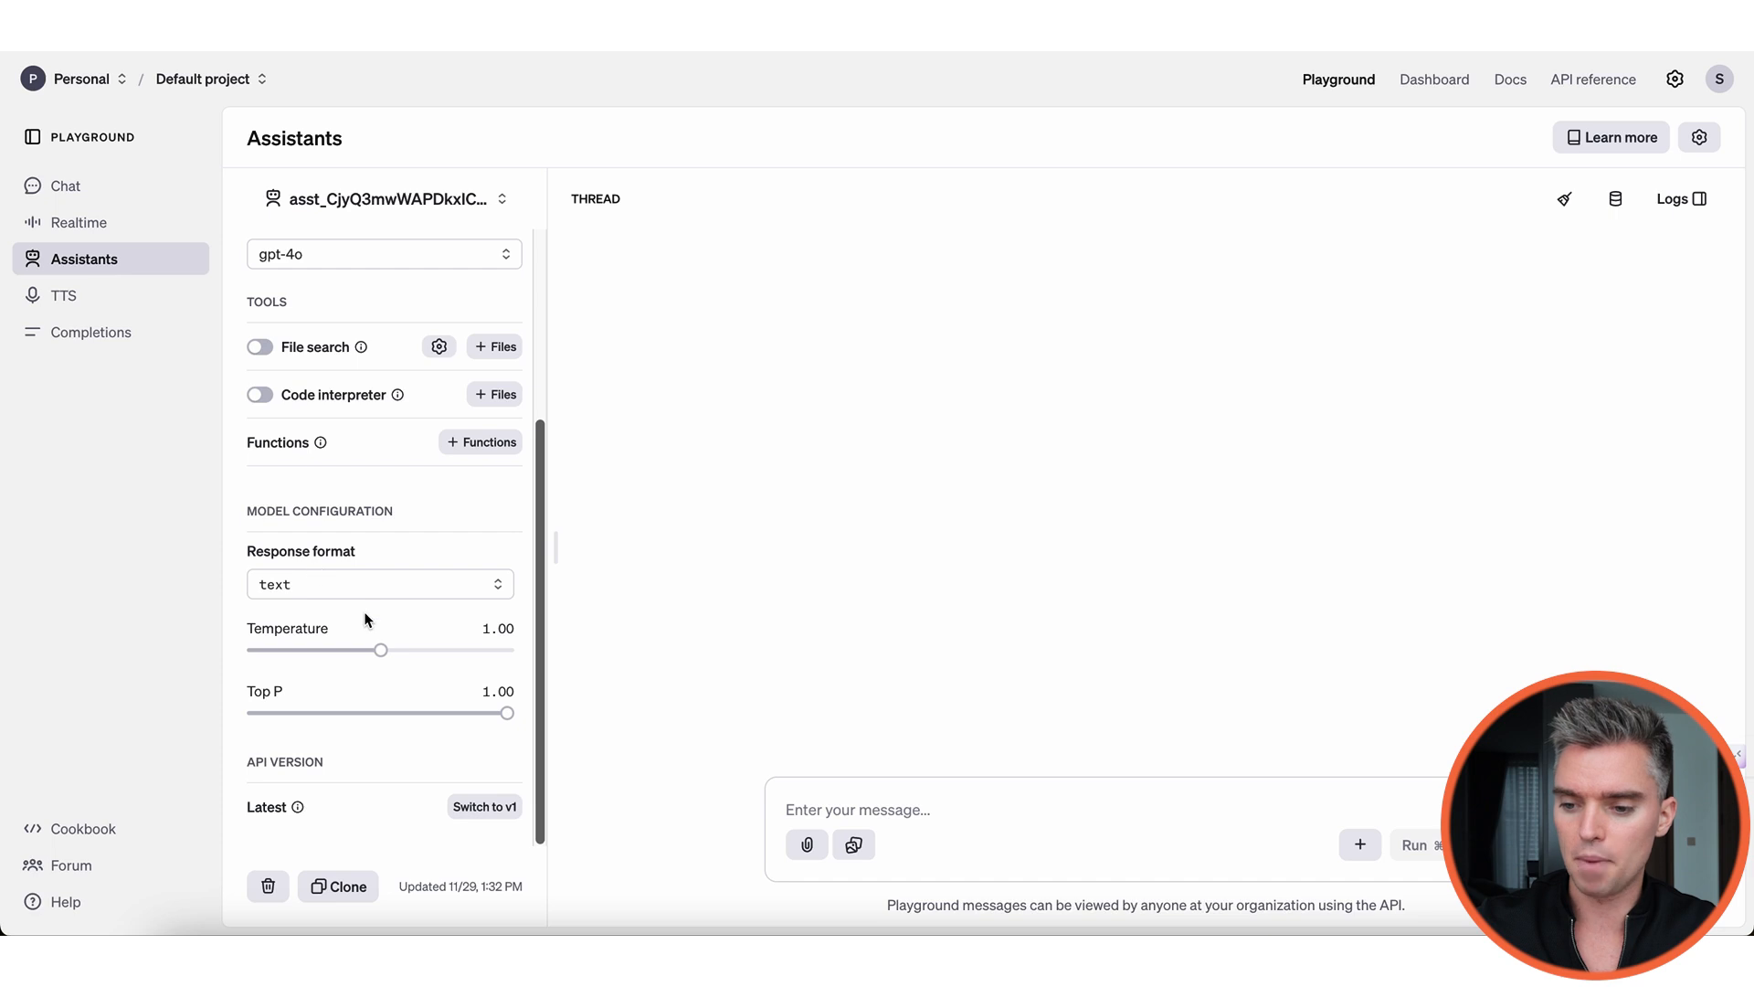
Step: View the assistant's response format options and read the explanations of Temperature and Top P
click(367, 590)
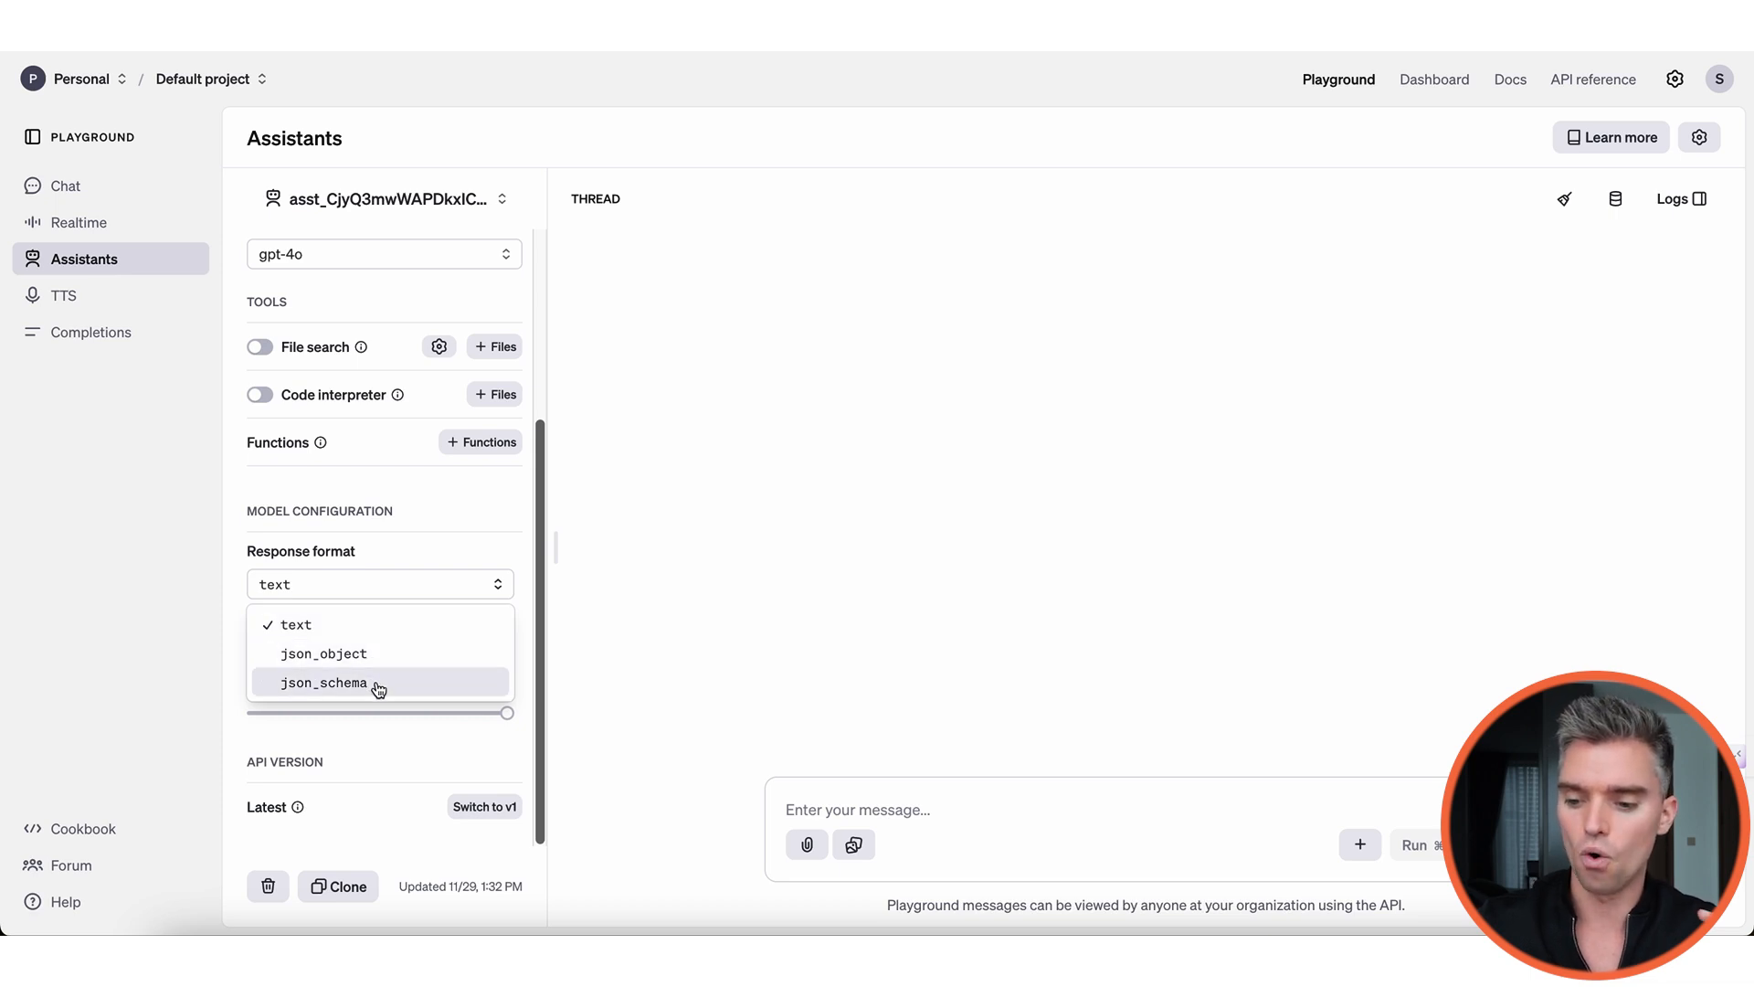
click(393, 546)
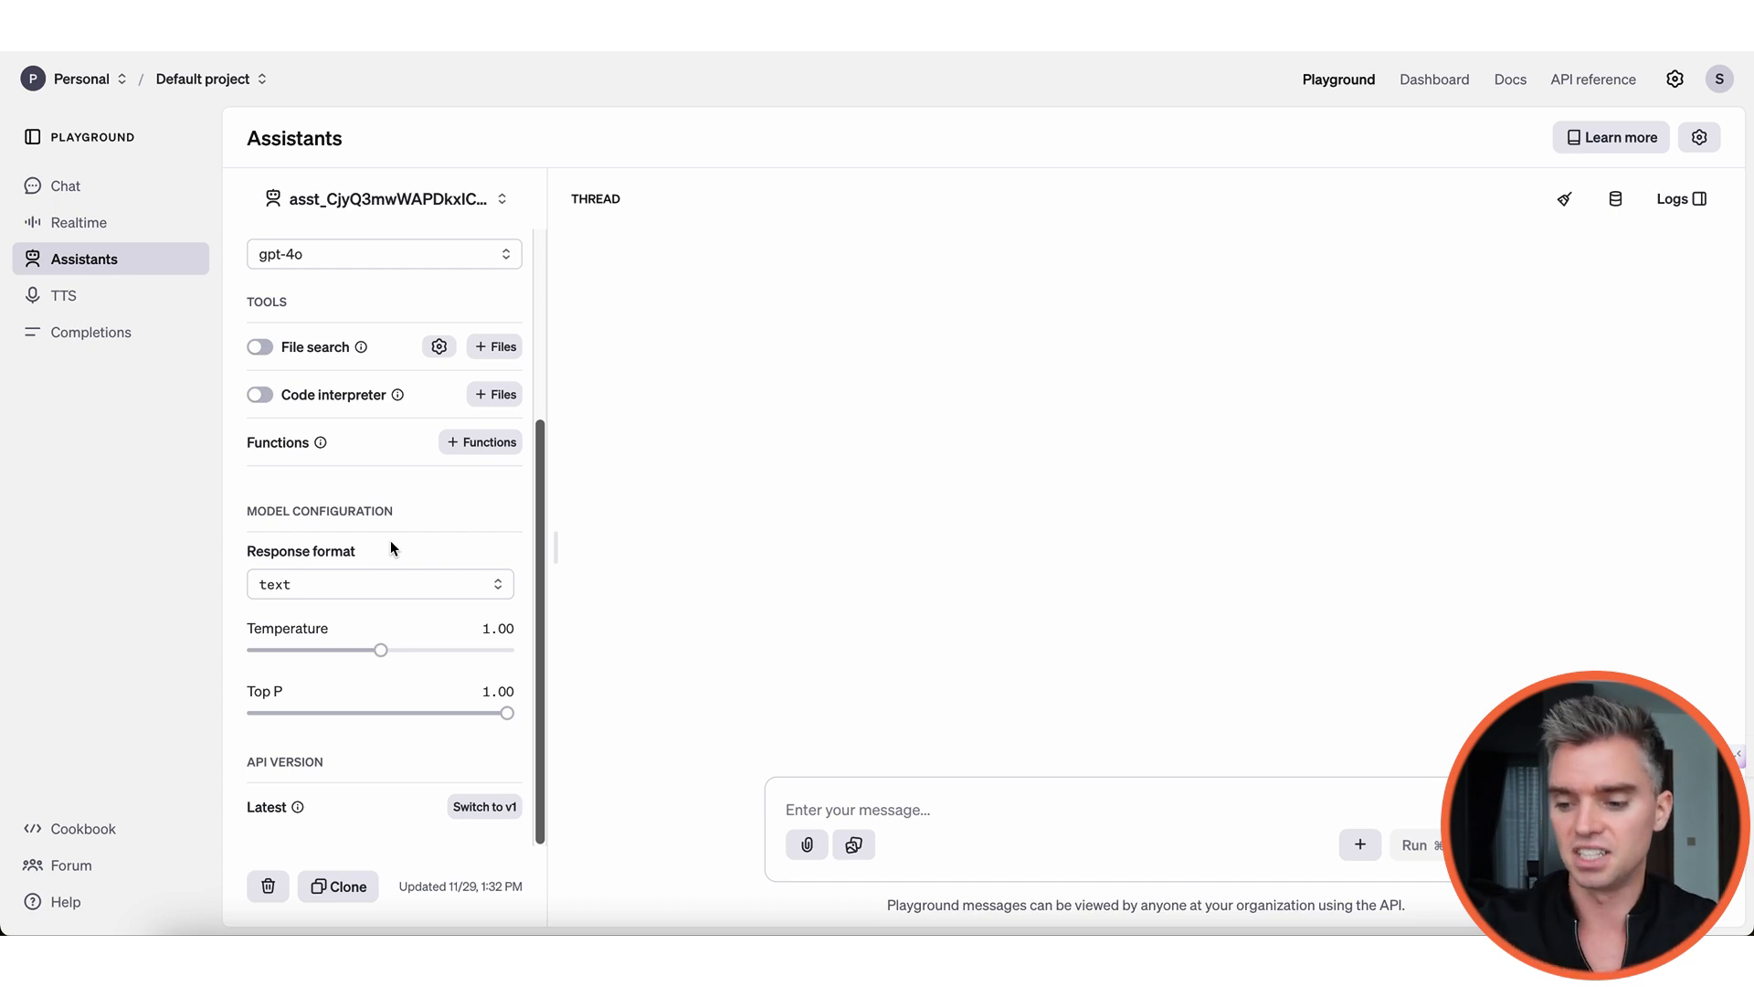
click(367, 584)
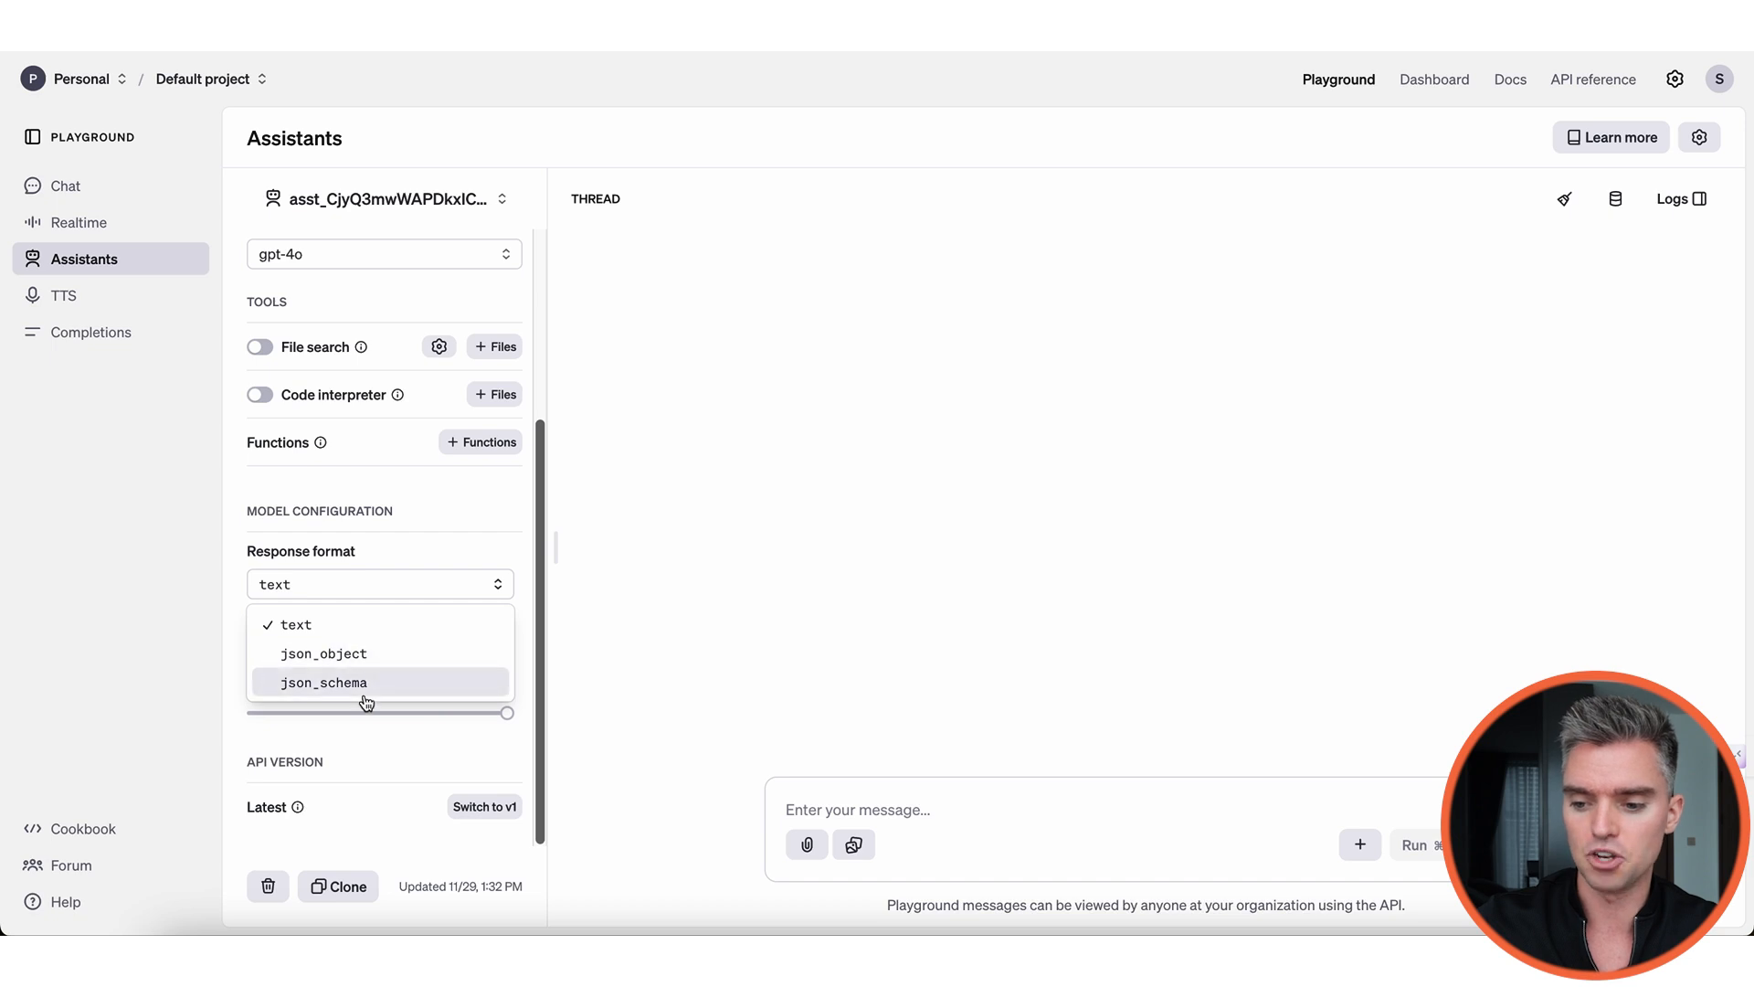
click(389, 552)
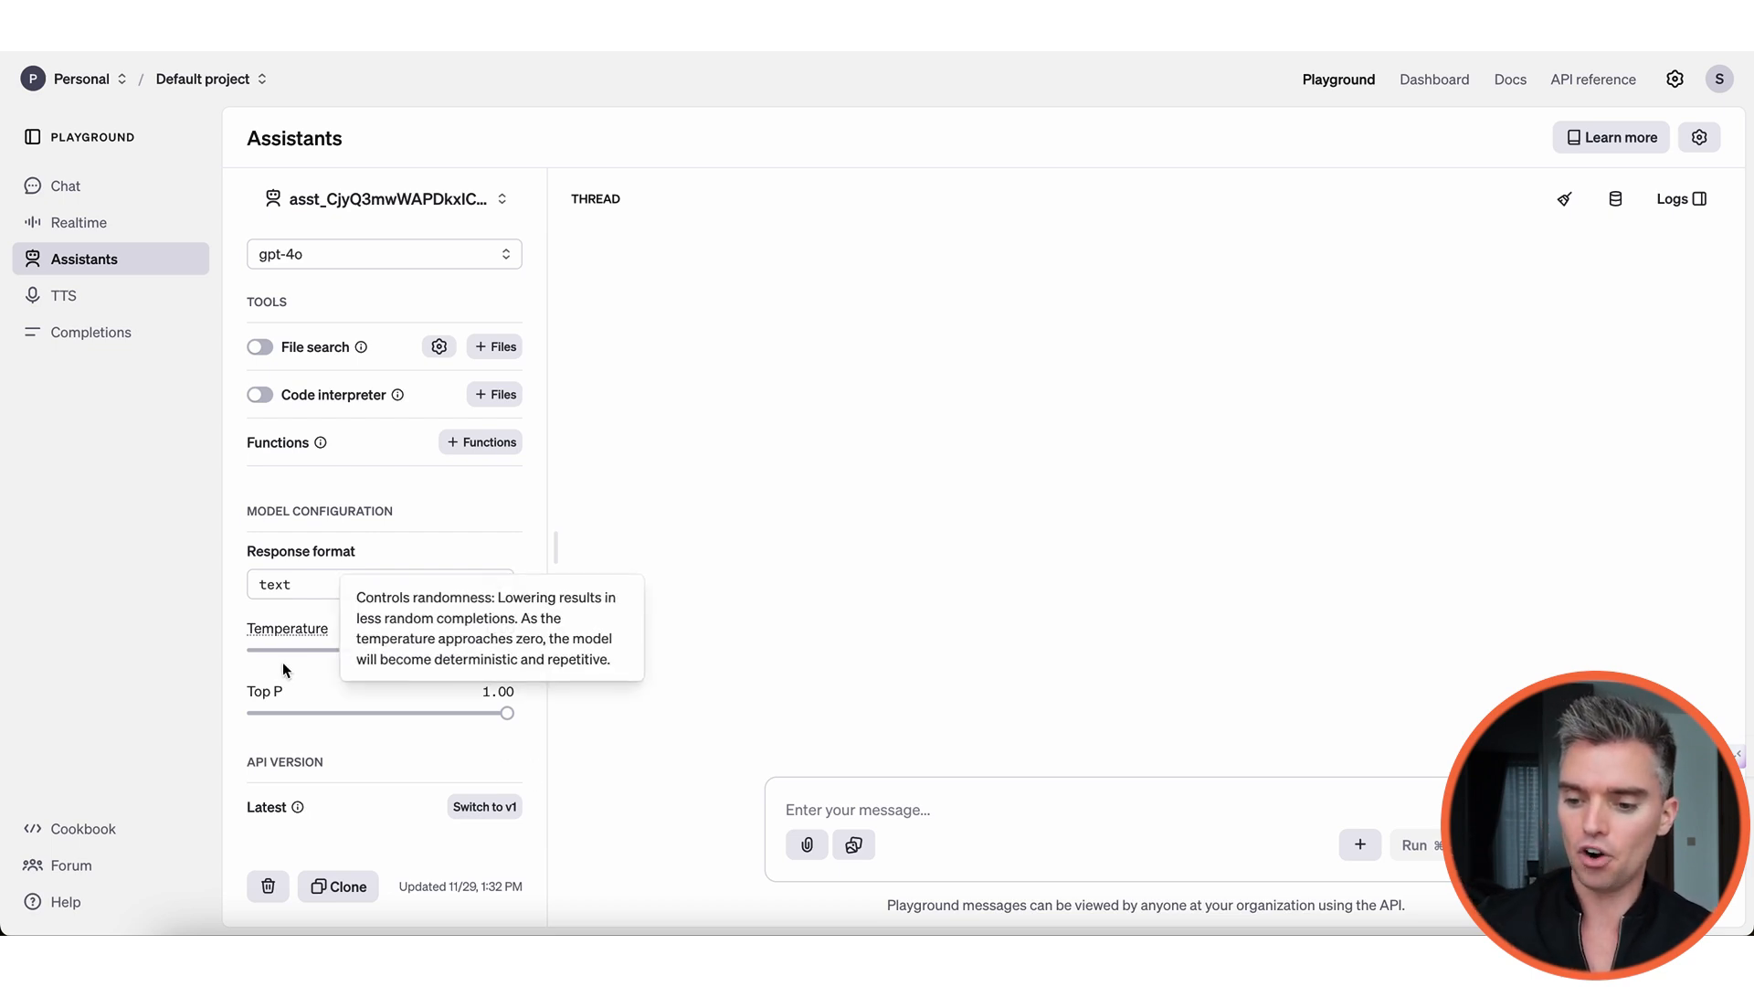
mouse_move(275, 696)
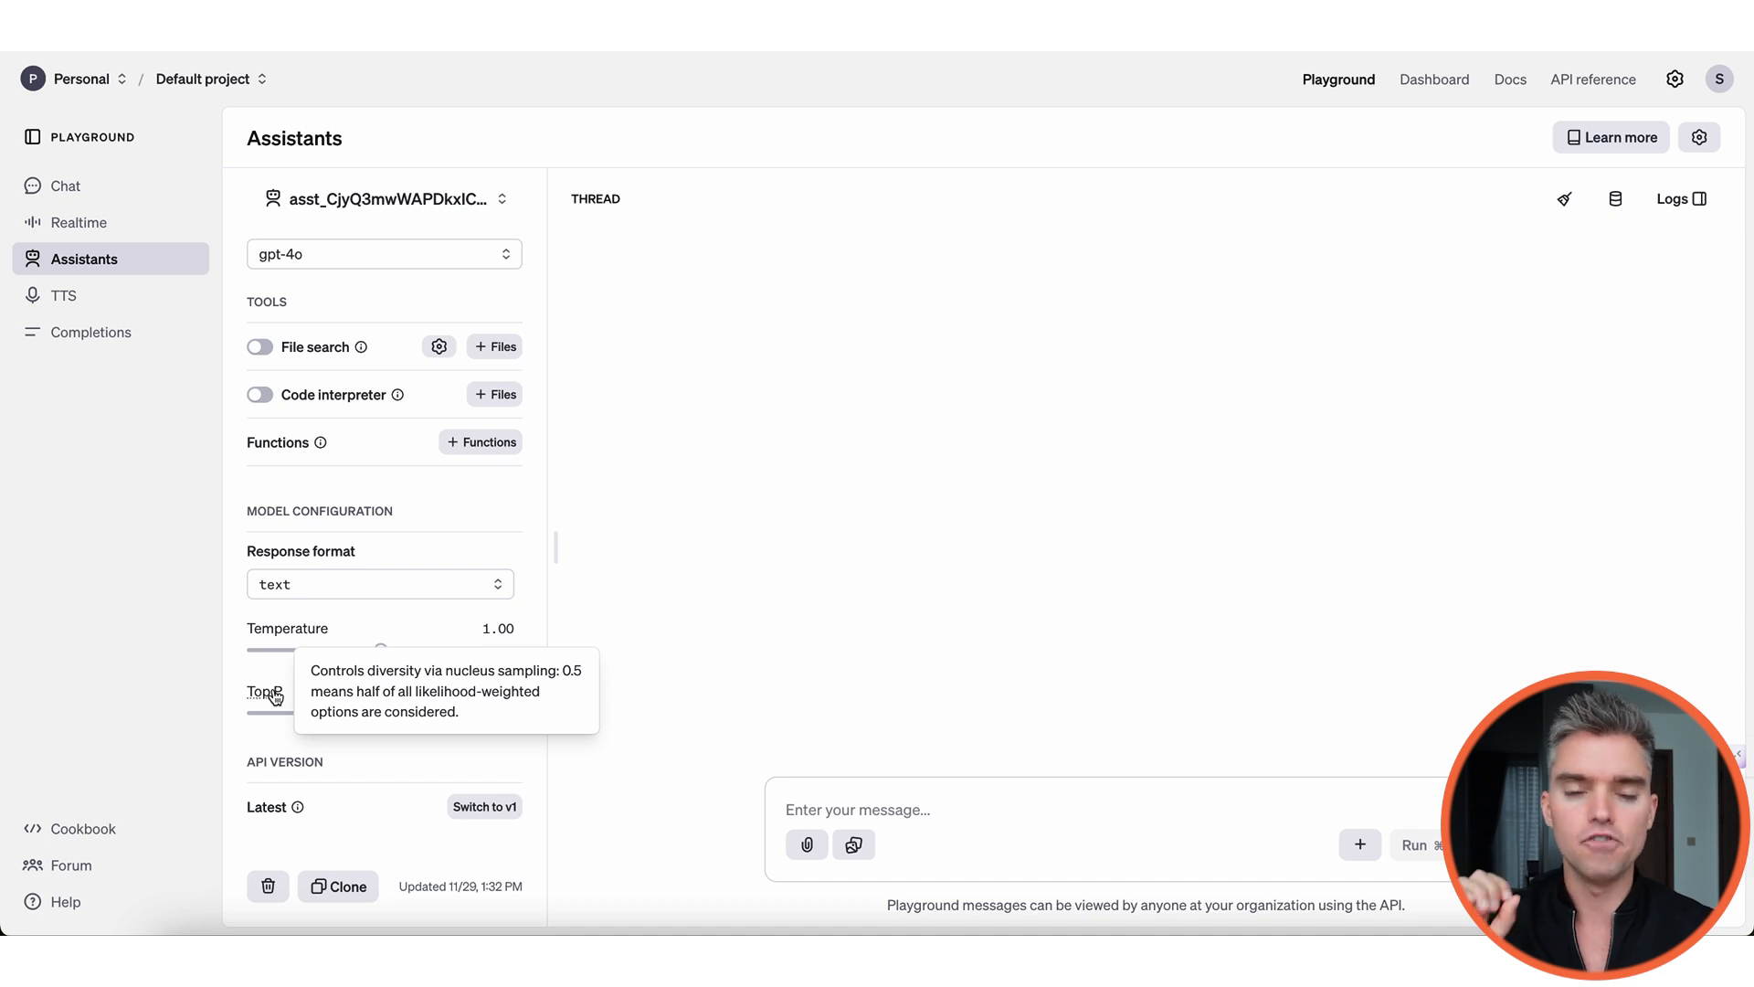
Step: Review the new assistant's settings again from its name and system instructions through the File search explanation
scroll(321, 402, up, 3)
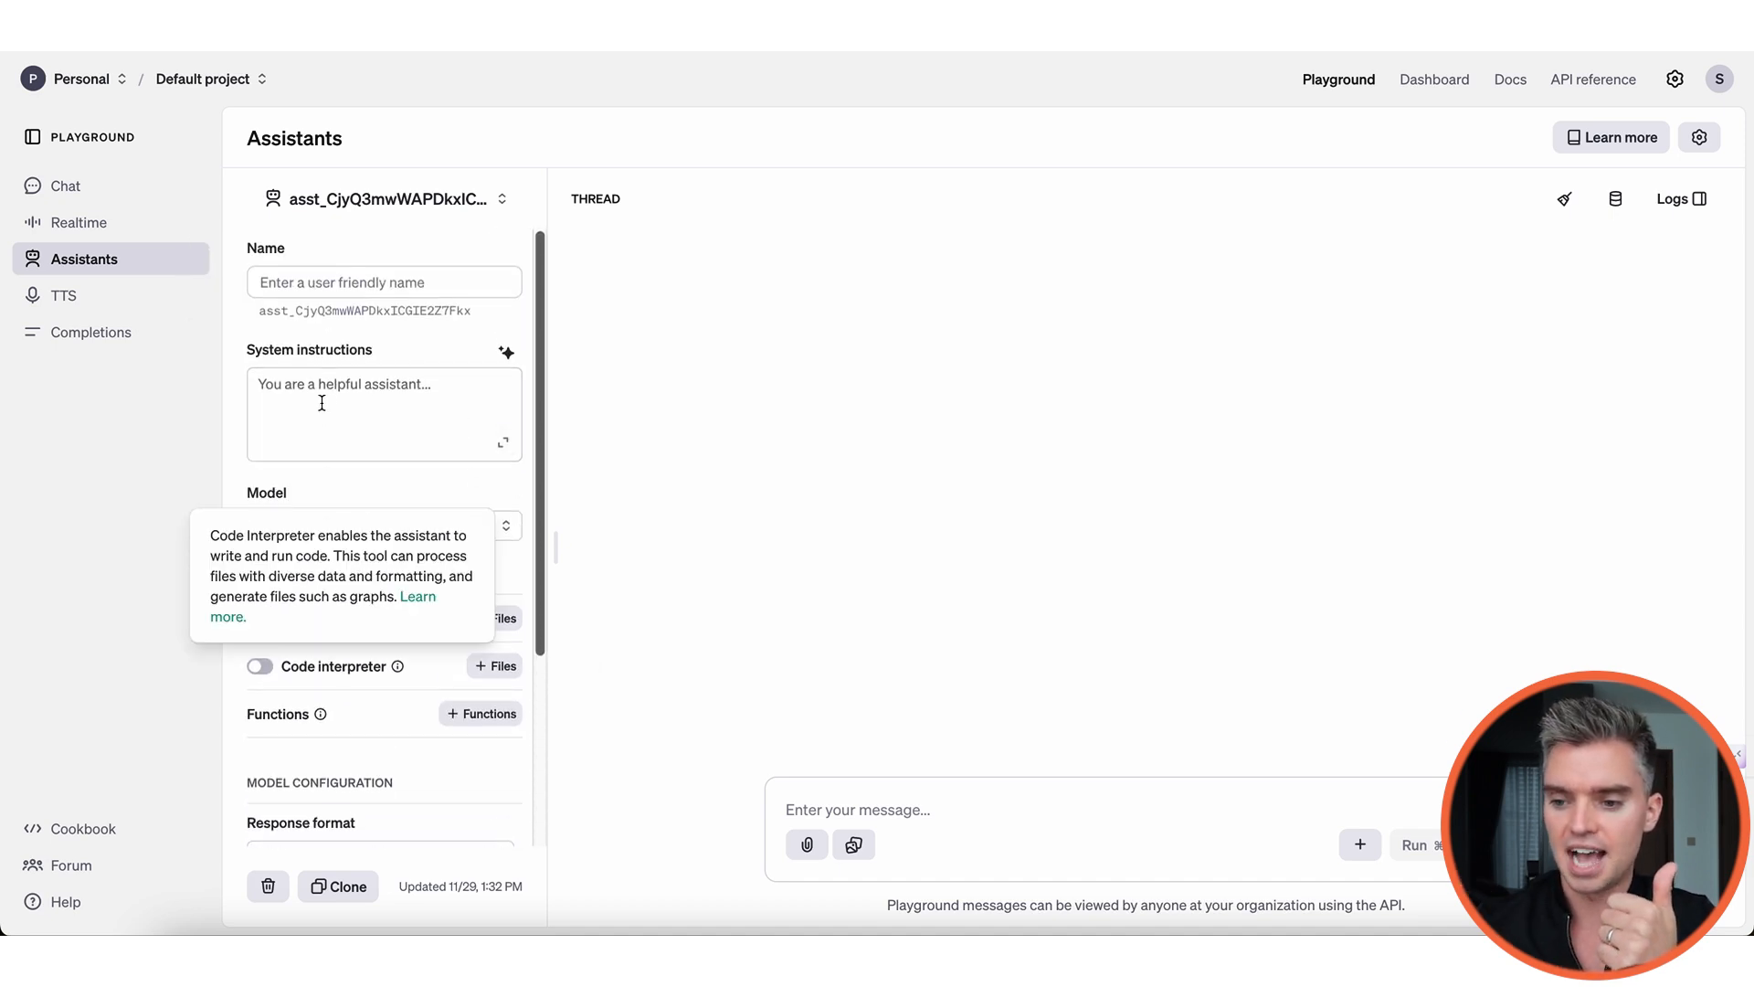
scroll(402, 329, down, 2)
mouse_move(362, 440)
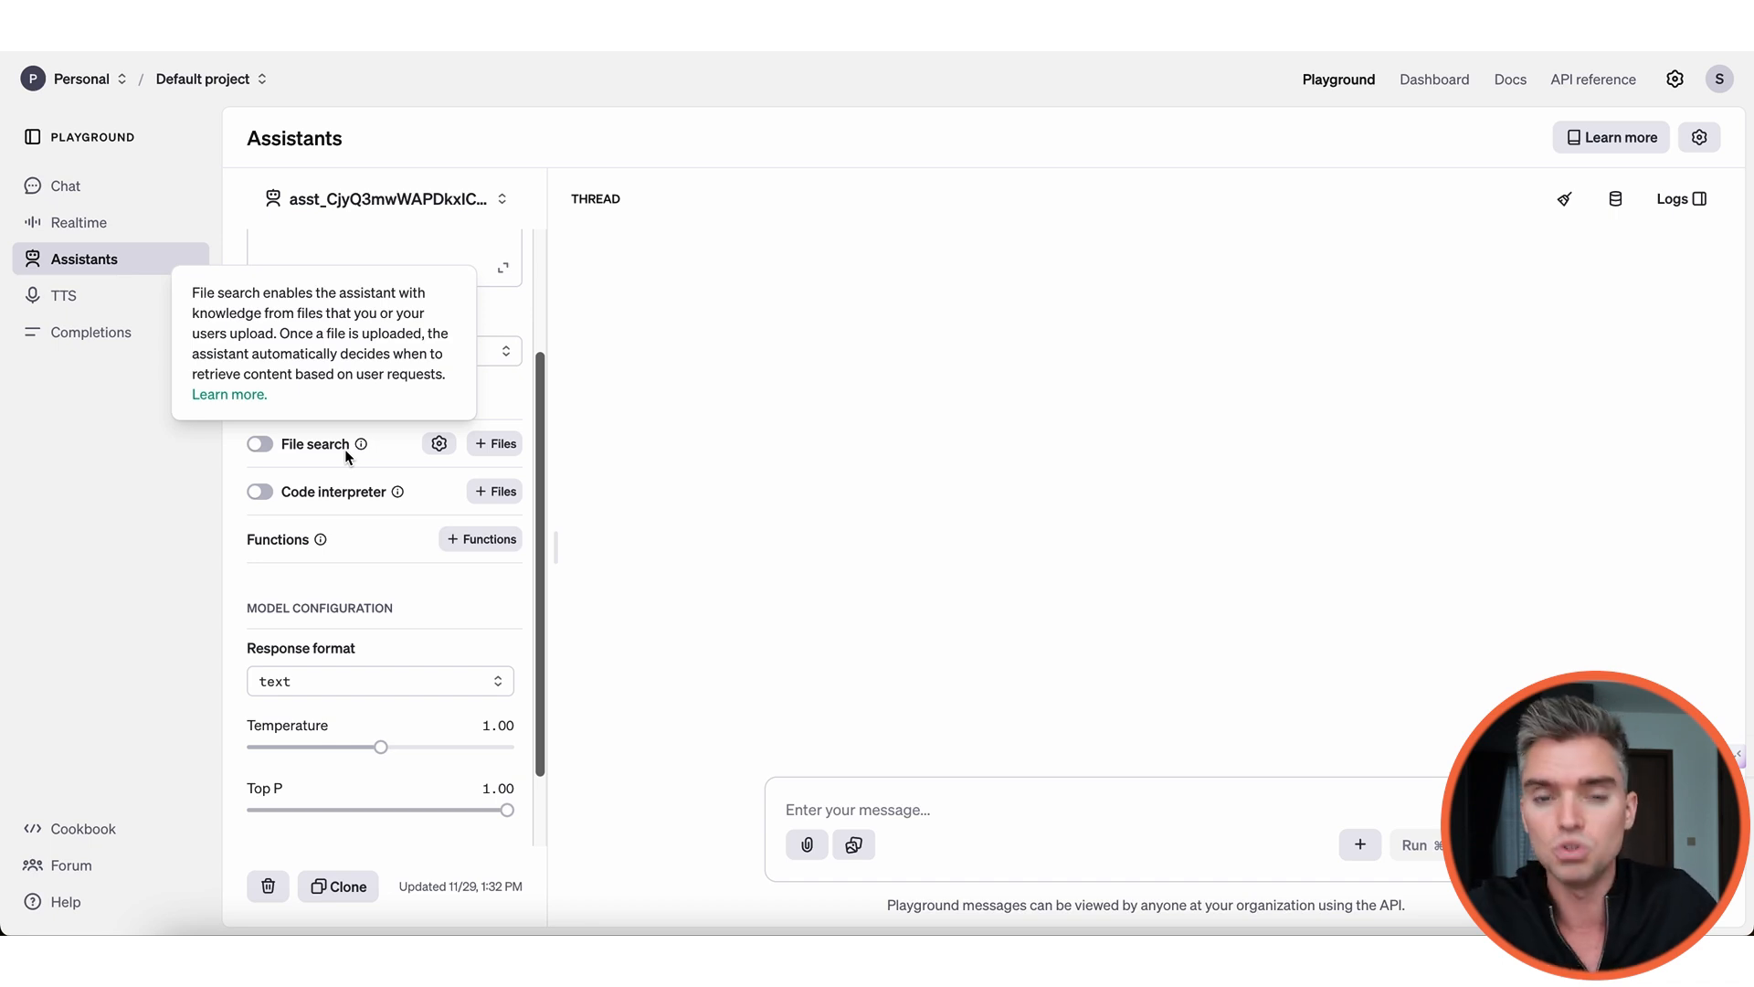
scroll(358, 511, down, 2)
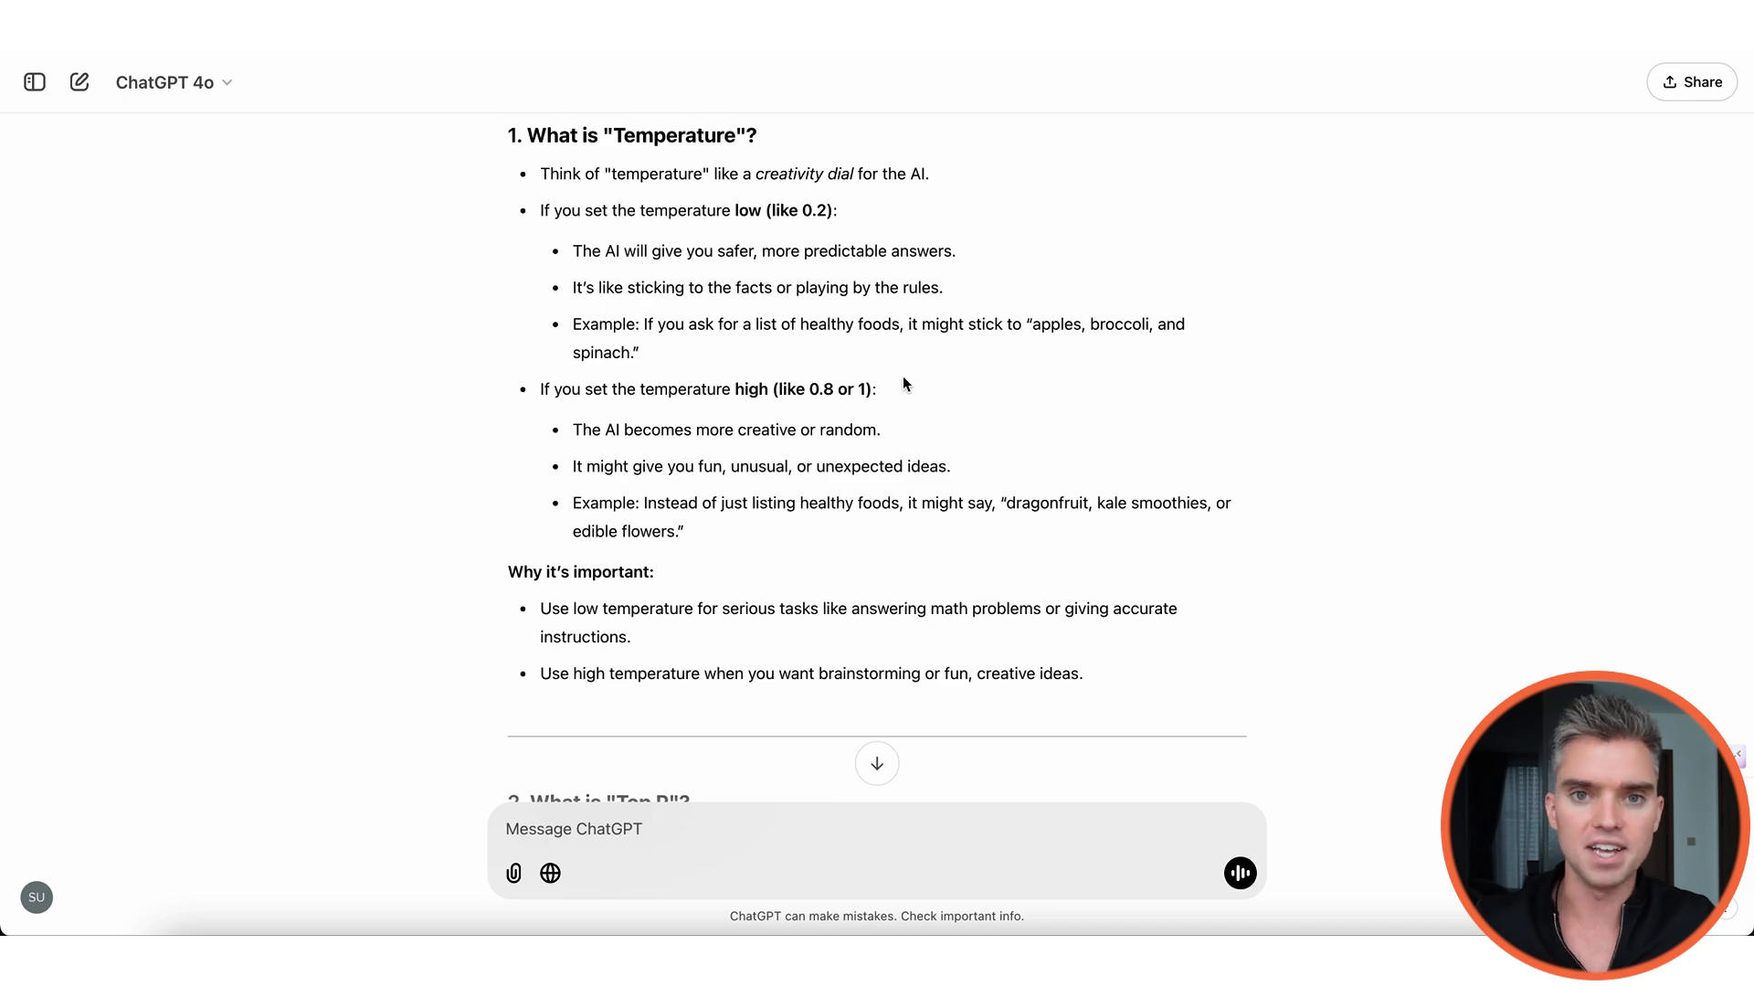
Step: Switch to the ChatGPT conversation and read its explanation of low and high temperature settings and when to use each
scroll(905, 384, up, 5)
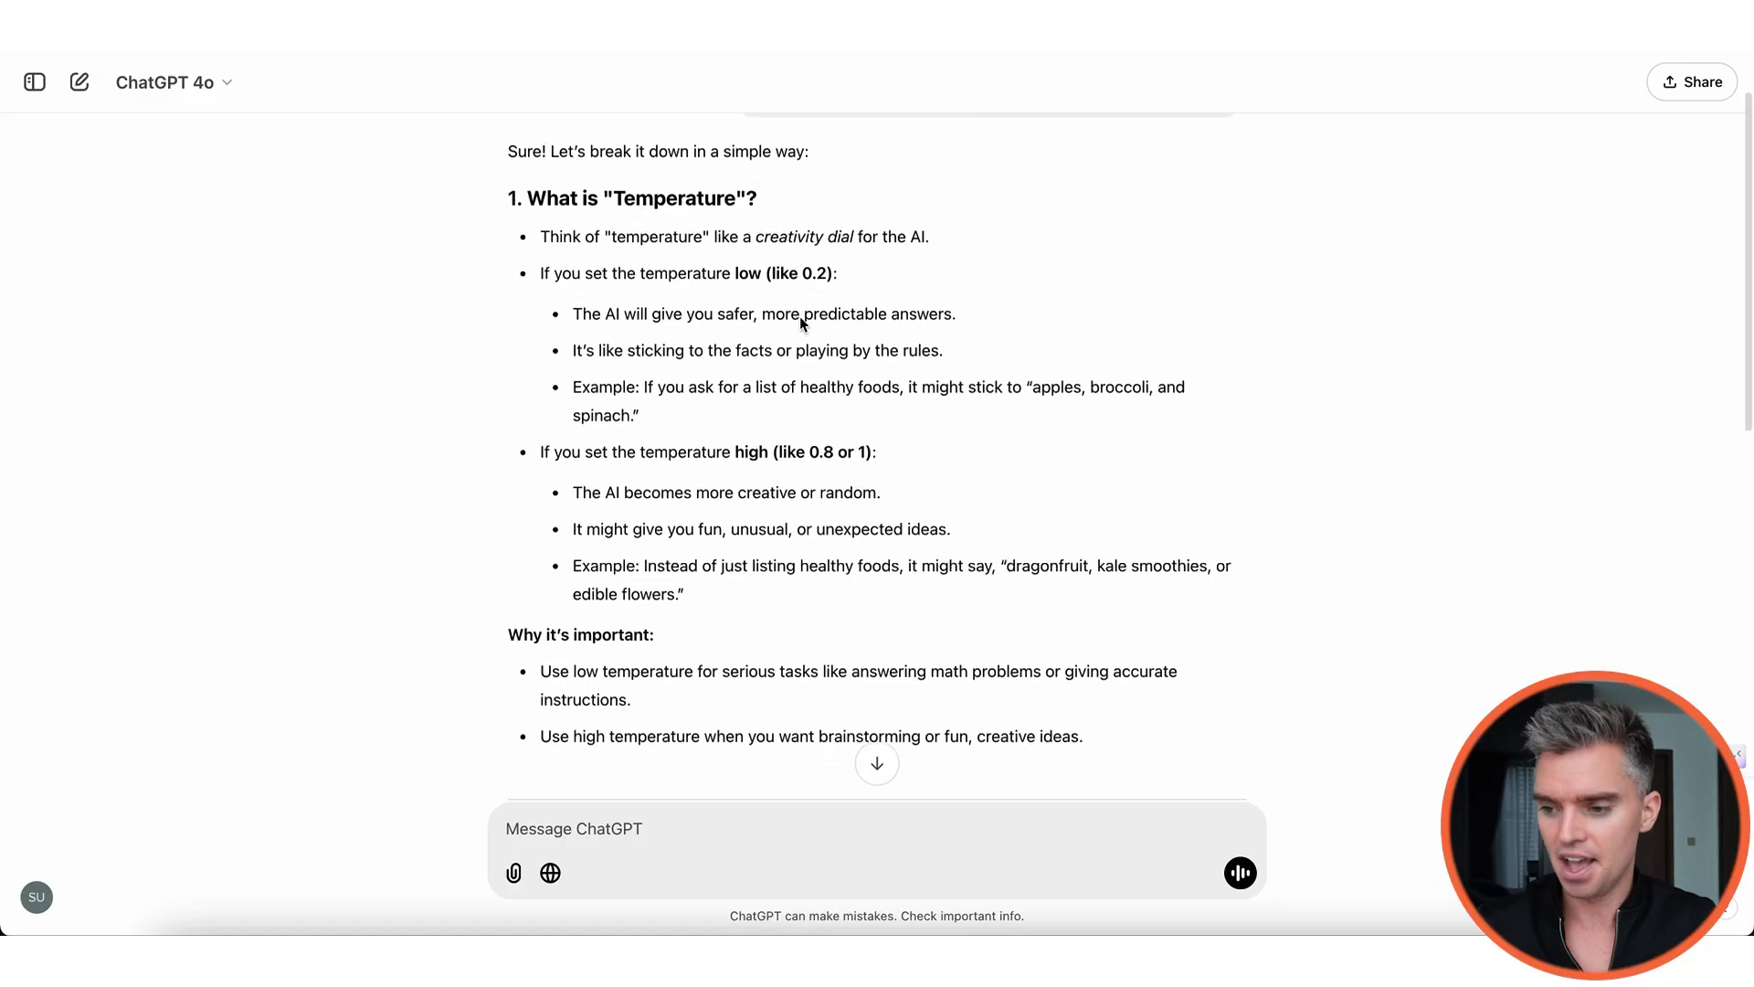
scroll(799, 317, down, 1)
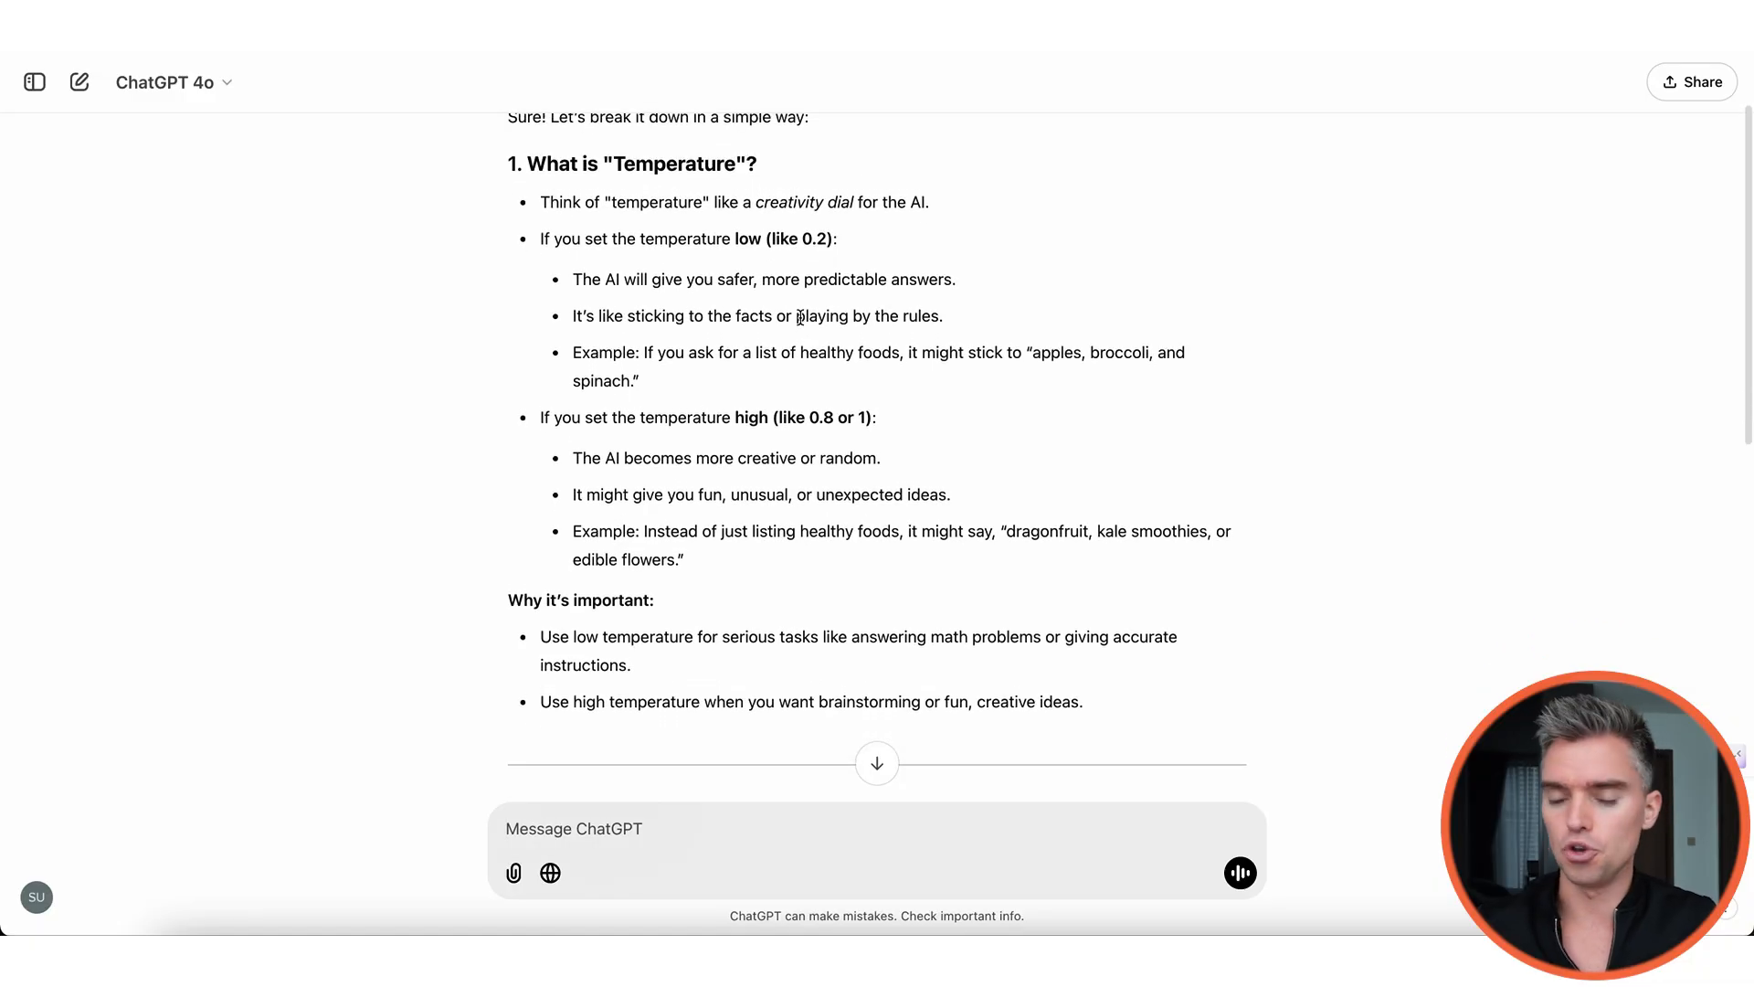
scroll(799, 317, down, 1)
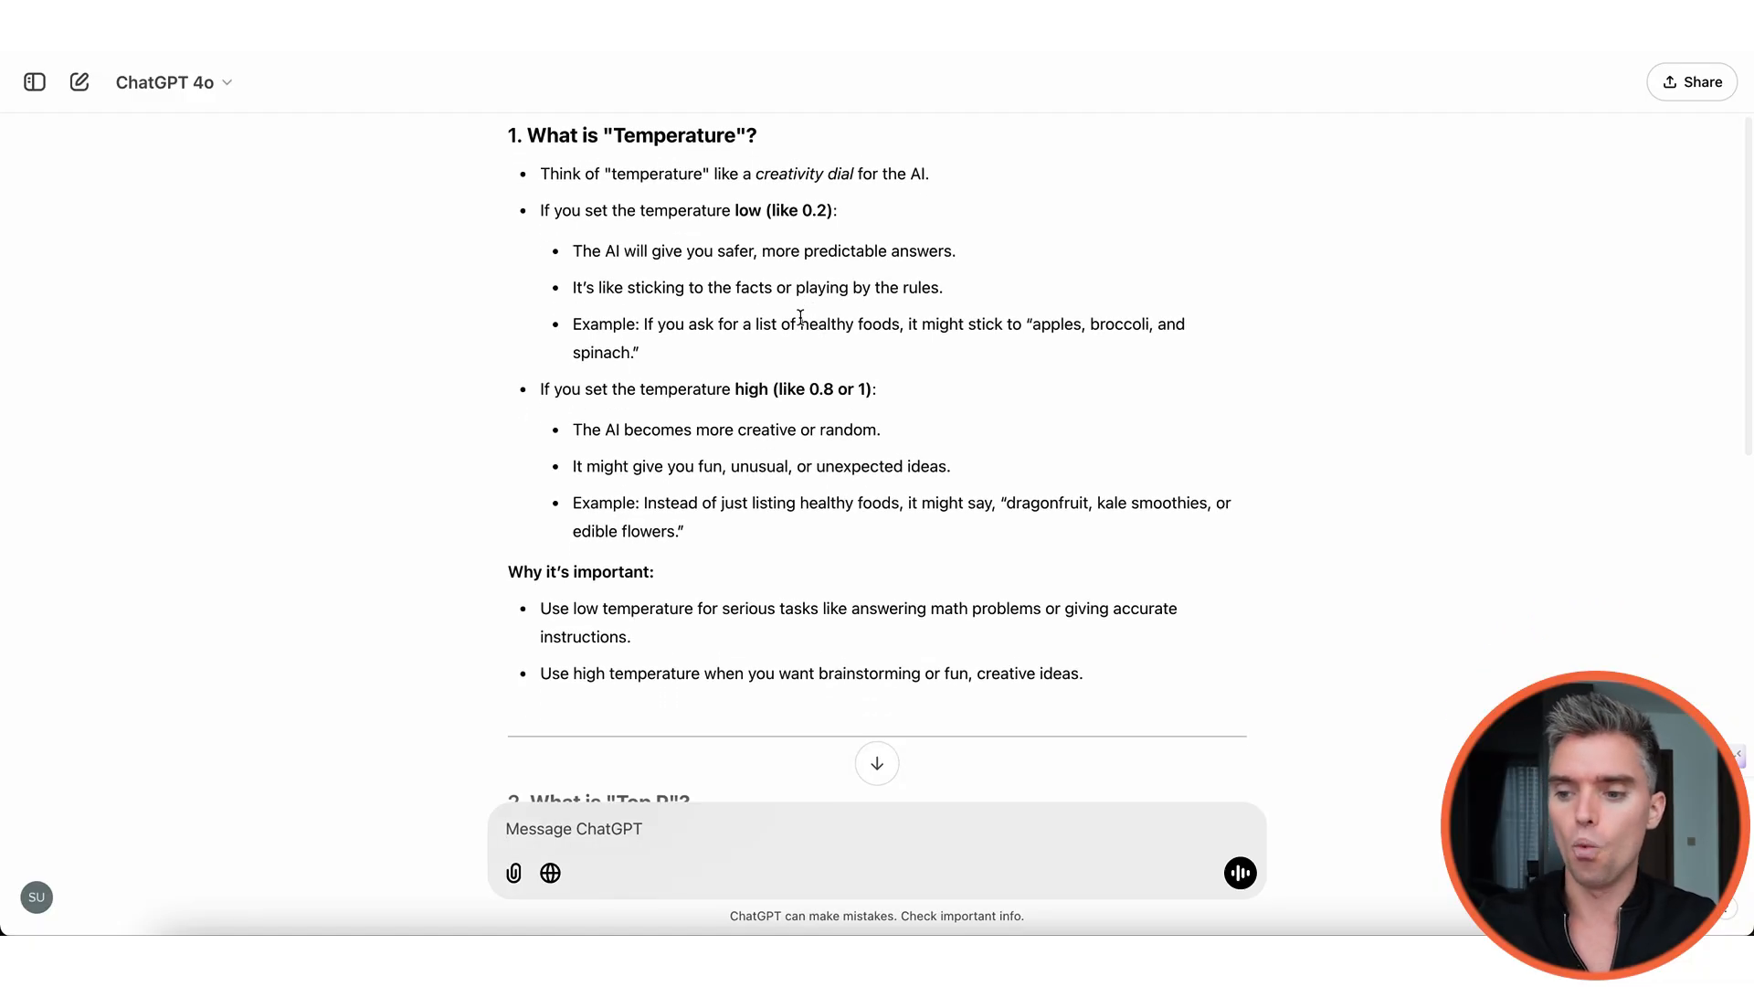
scroll(800, 317, down, 3)
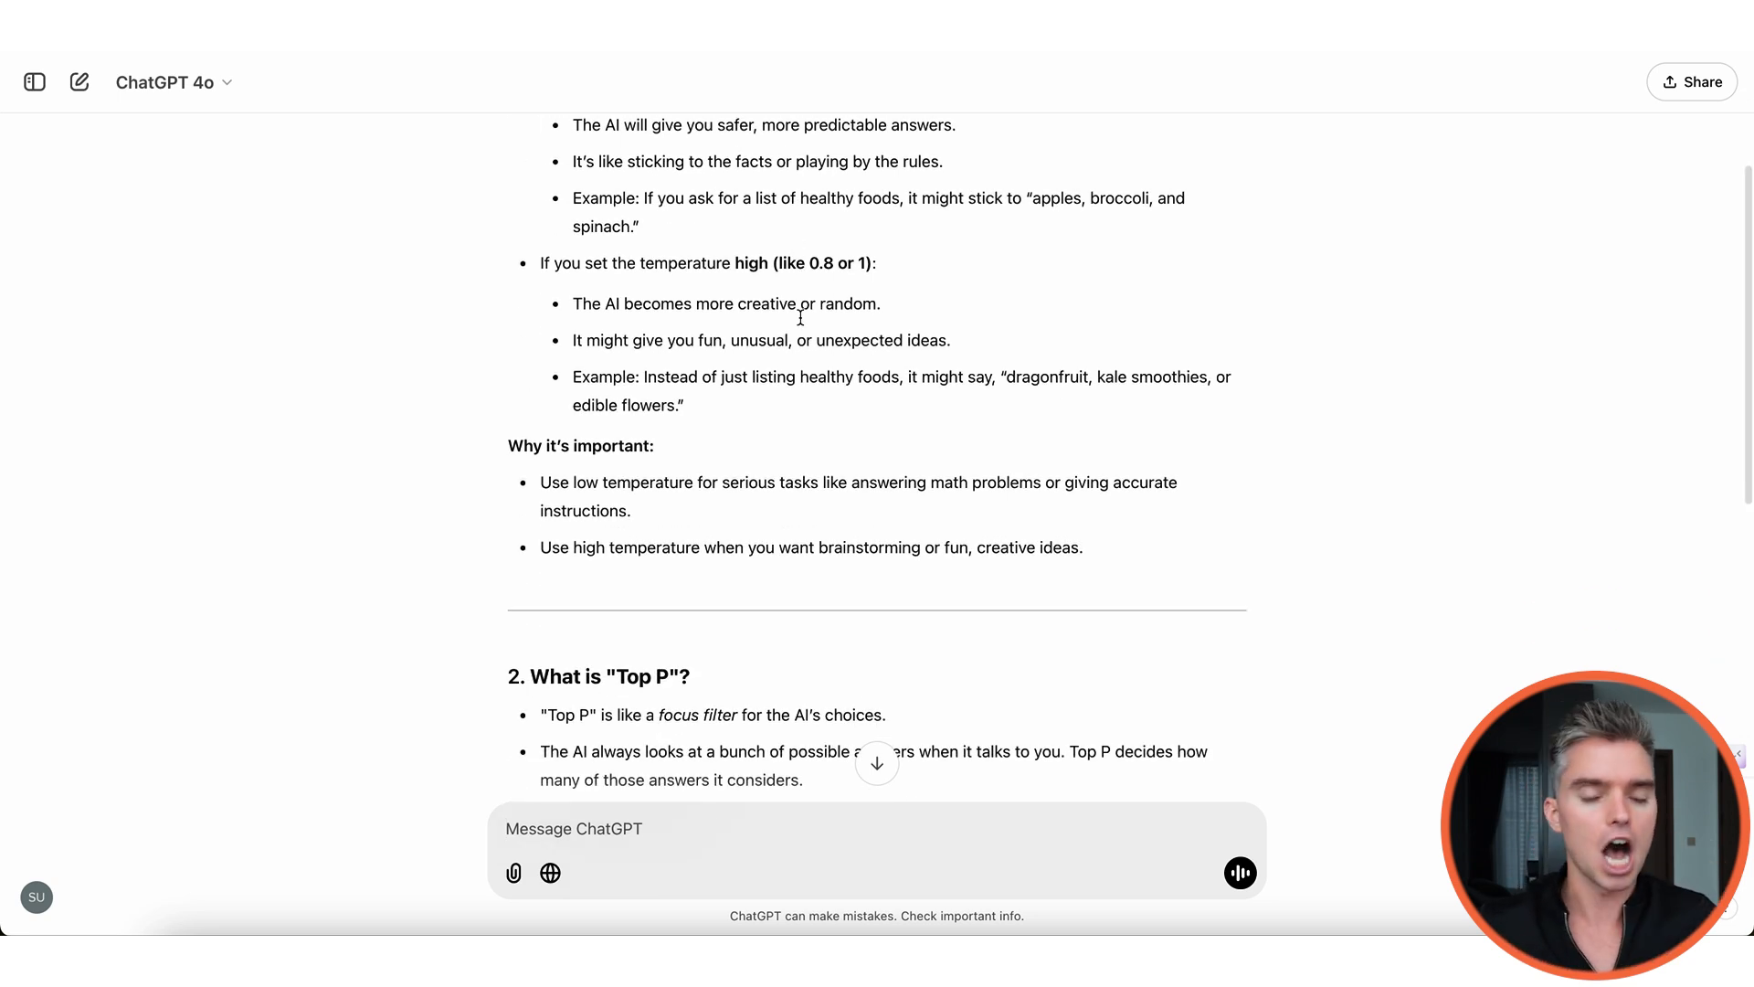
scroll(801, 324, up, 3)
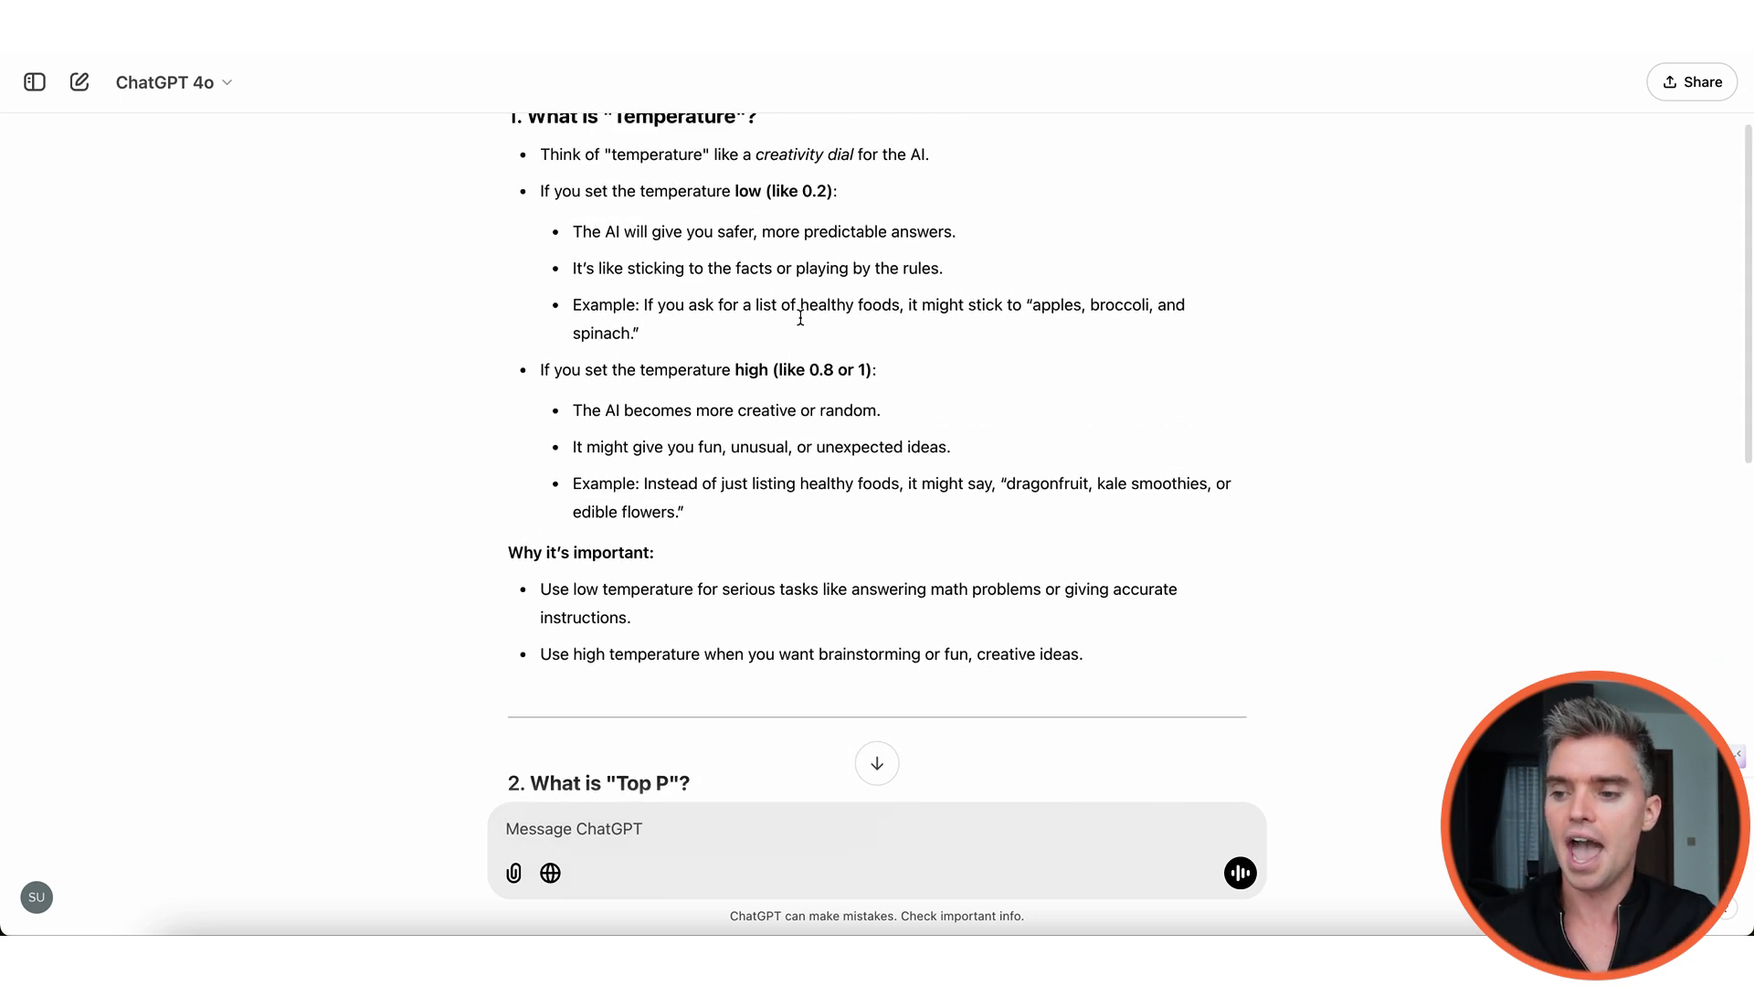
scroll(800, 317, down, 1)
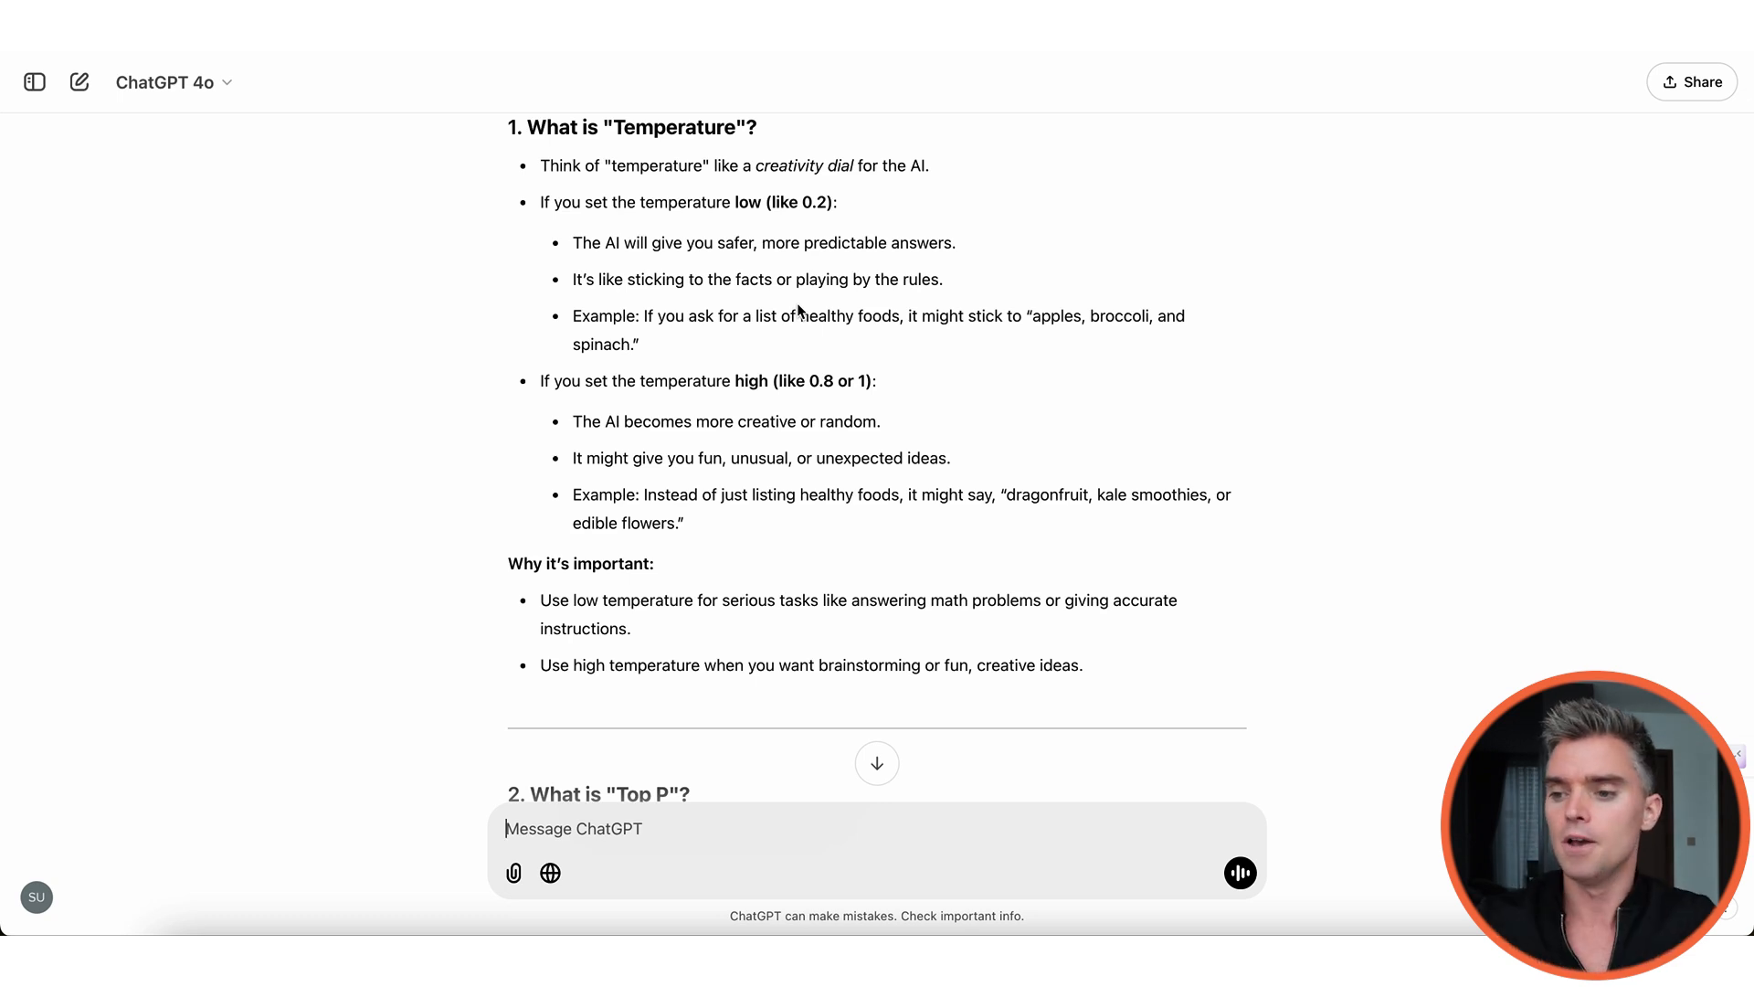
scroll(737, 251, up, 1)
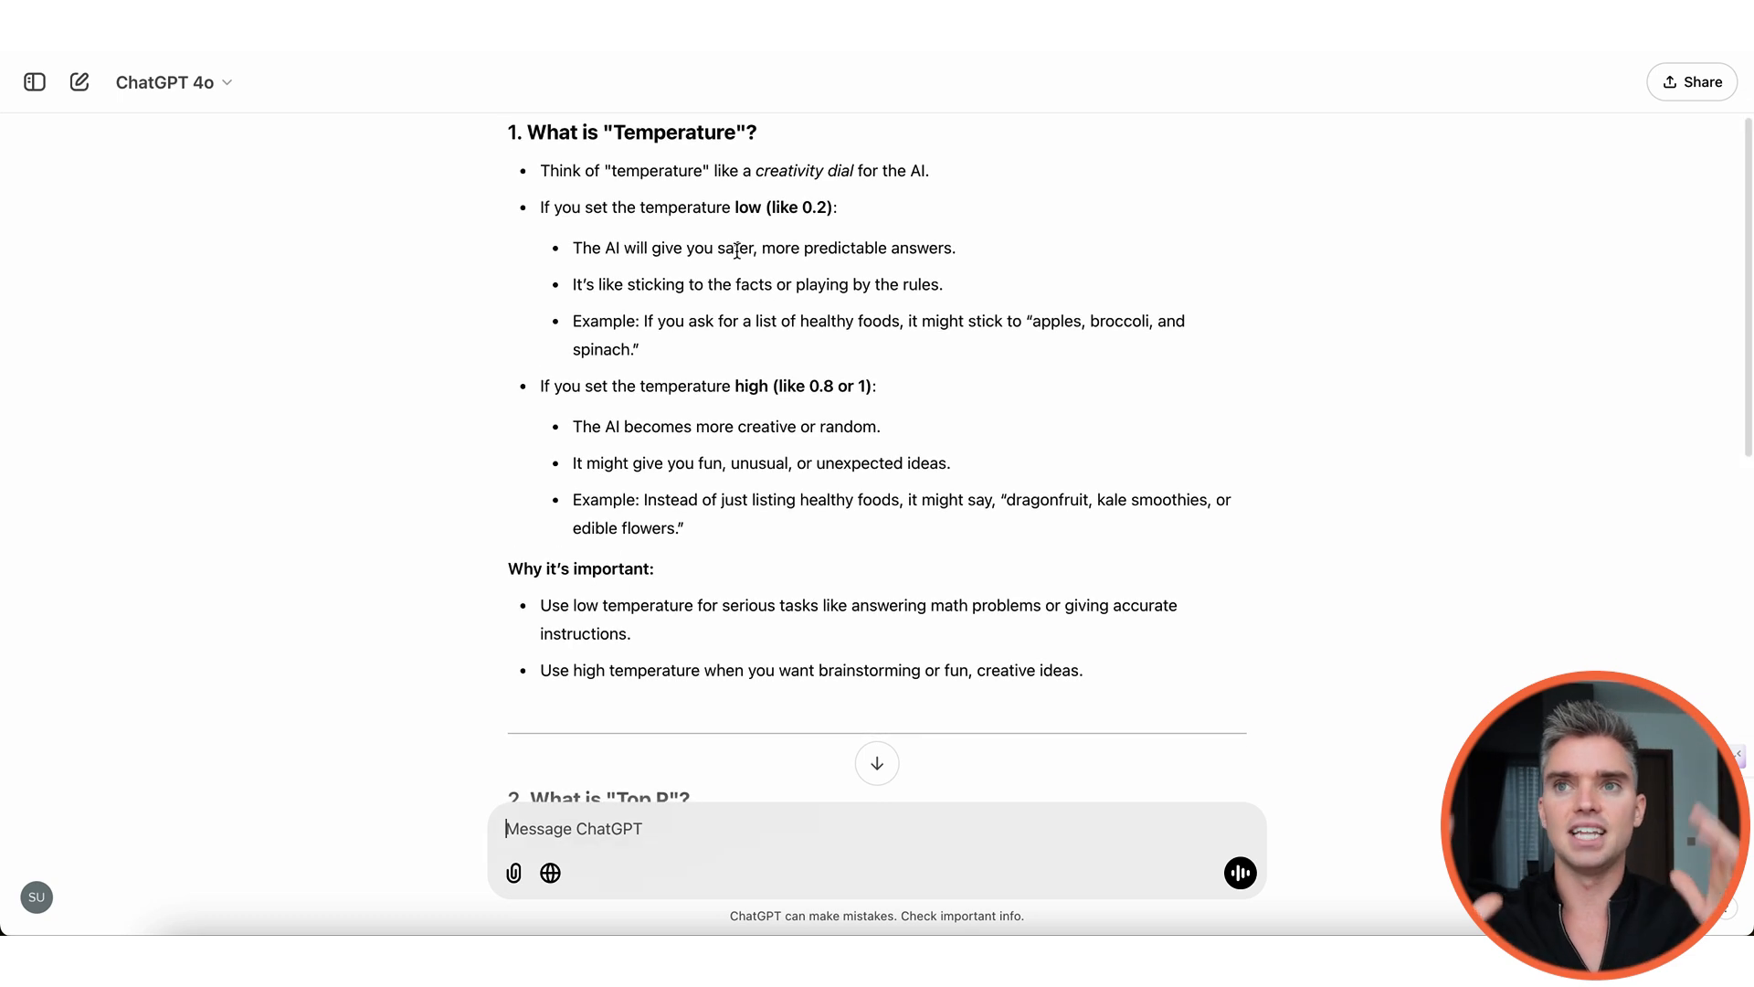
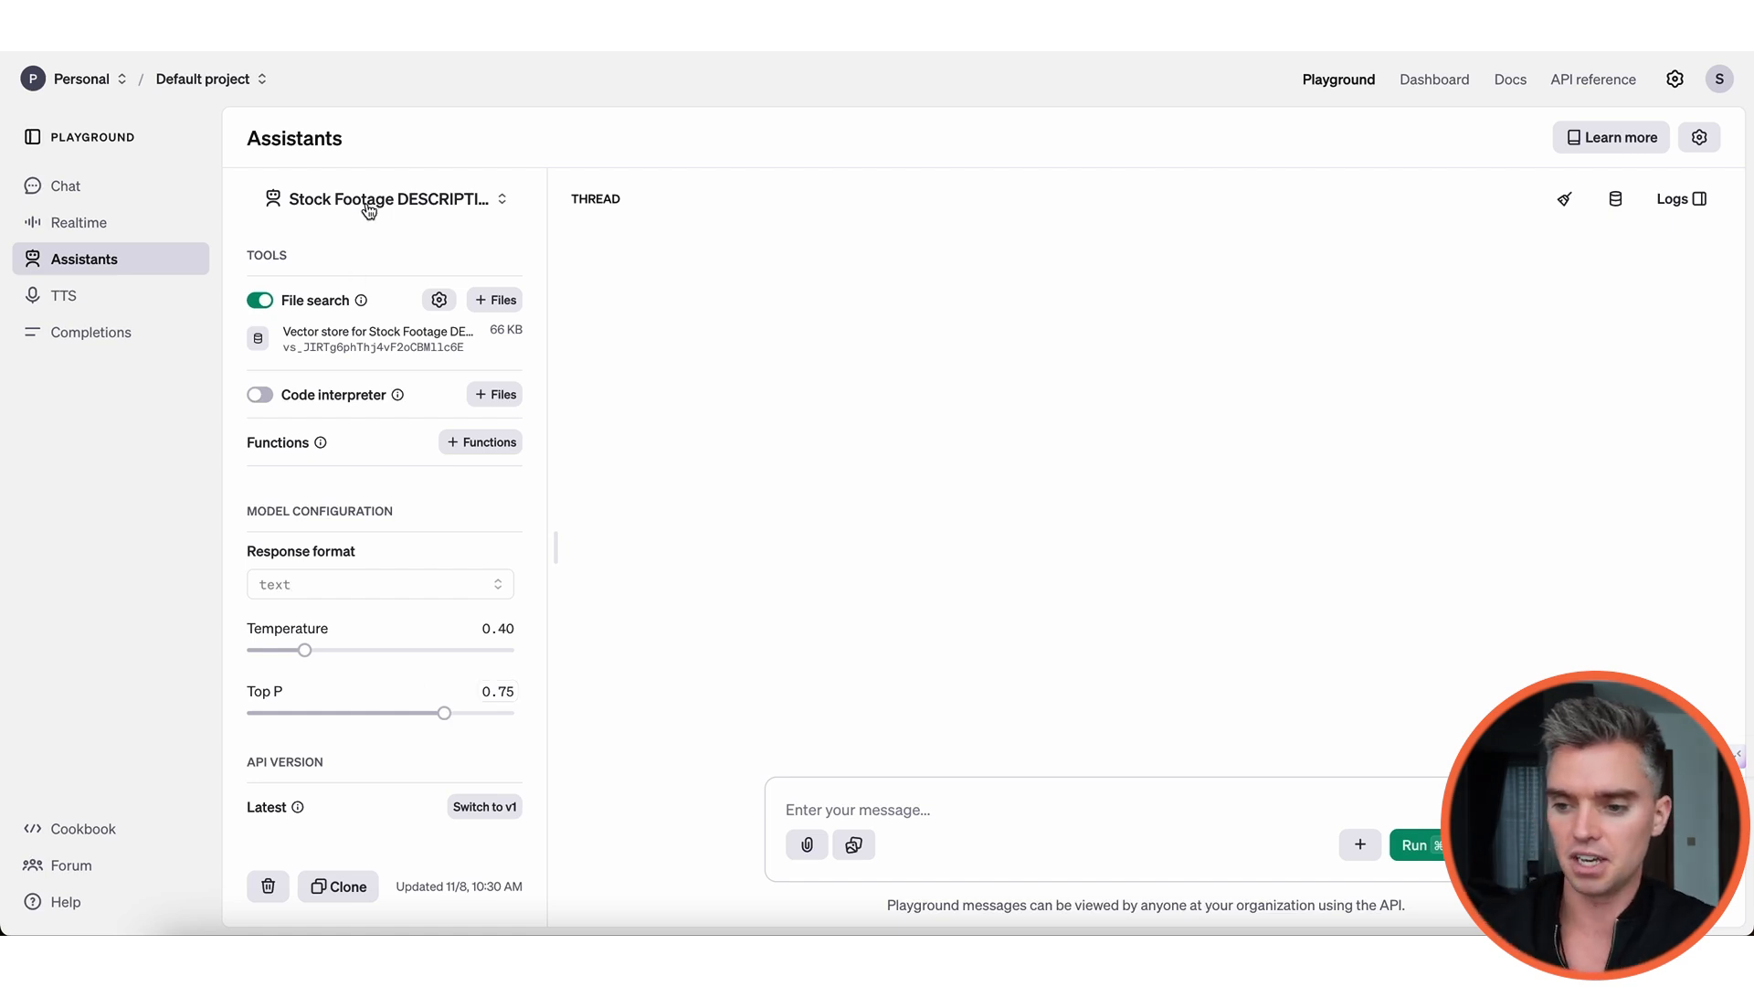
Step: Open the Stock Footage KEYWORD Optimizer assistant in the OpenAI Playground and examine its model, tools, Temperature and Top P settings
click(384, 199)
click(418, 258)
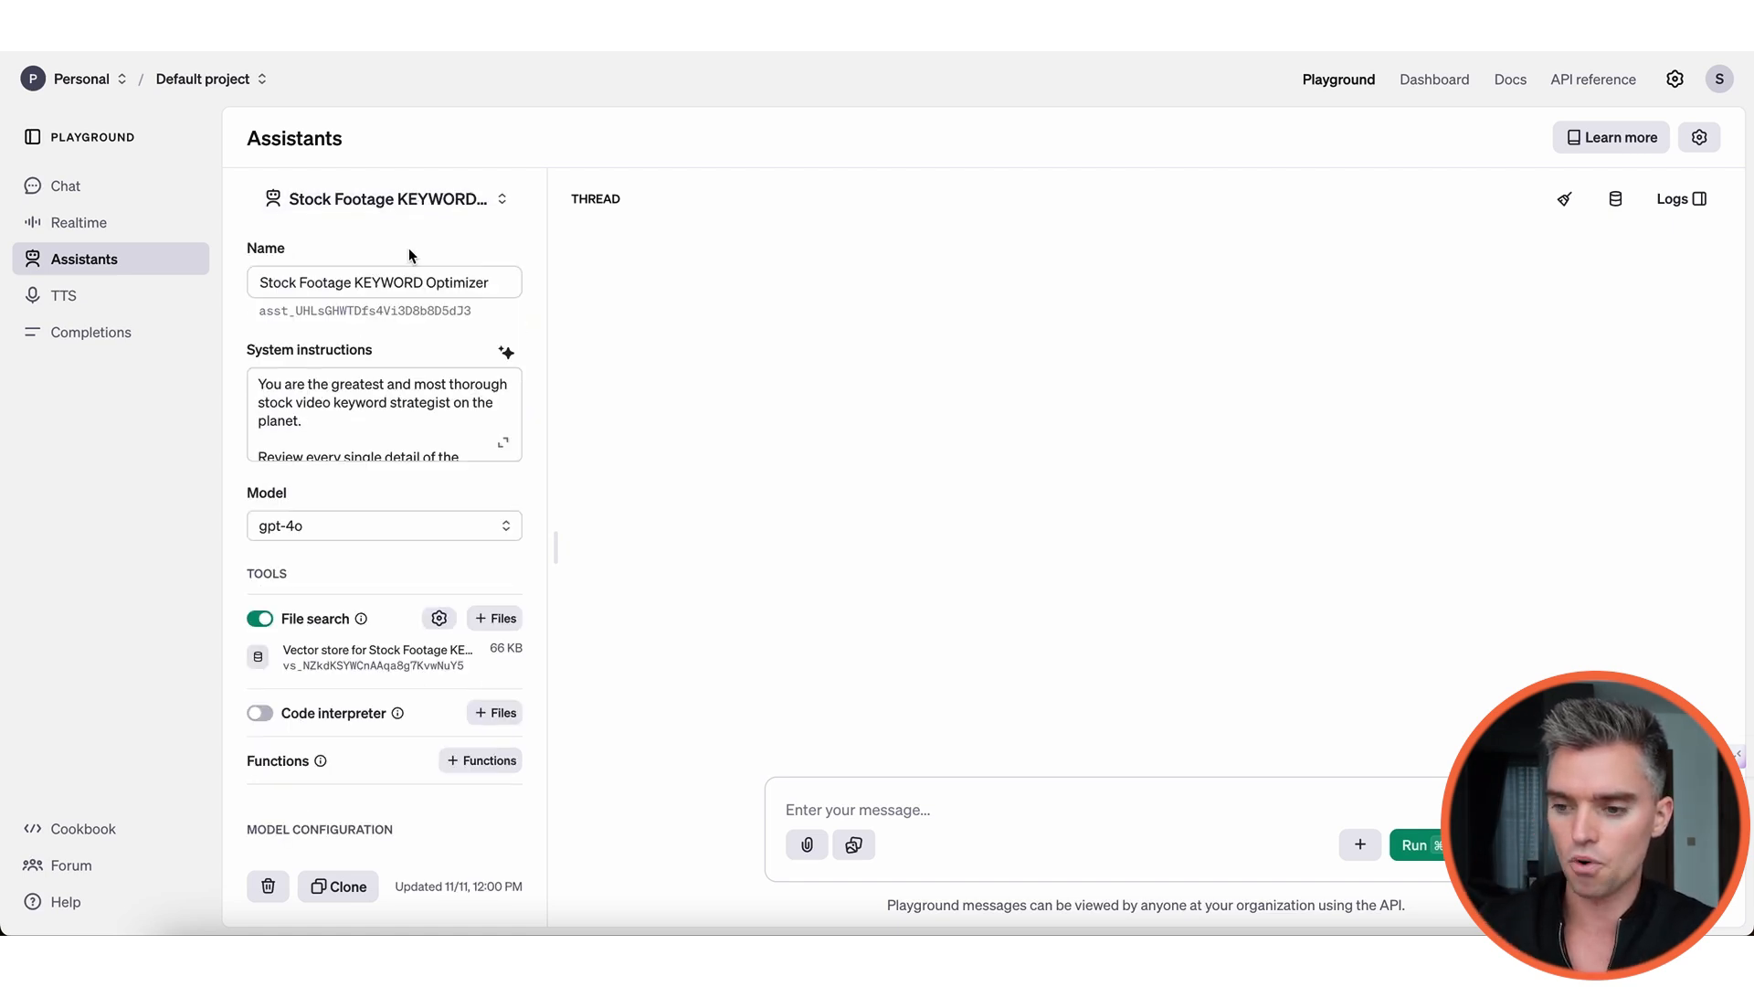
scroll(384, 416, down, 5)
scroll(416, 558, down, 3)
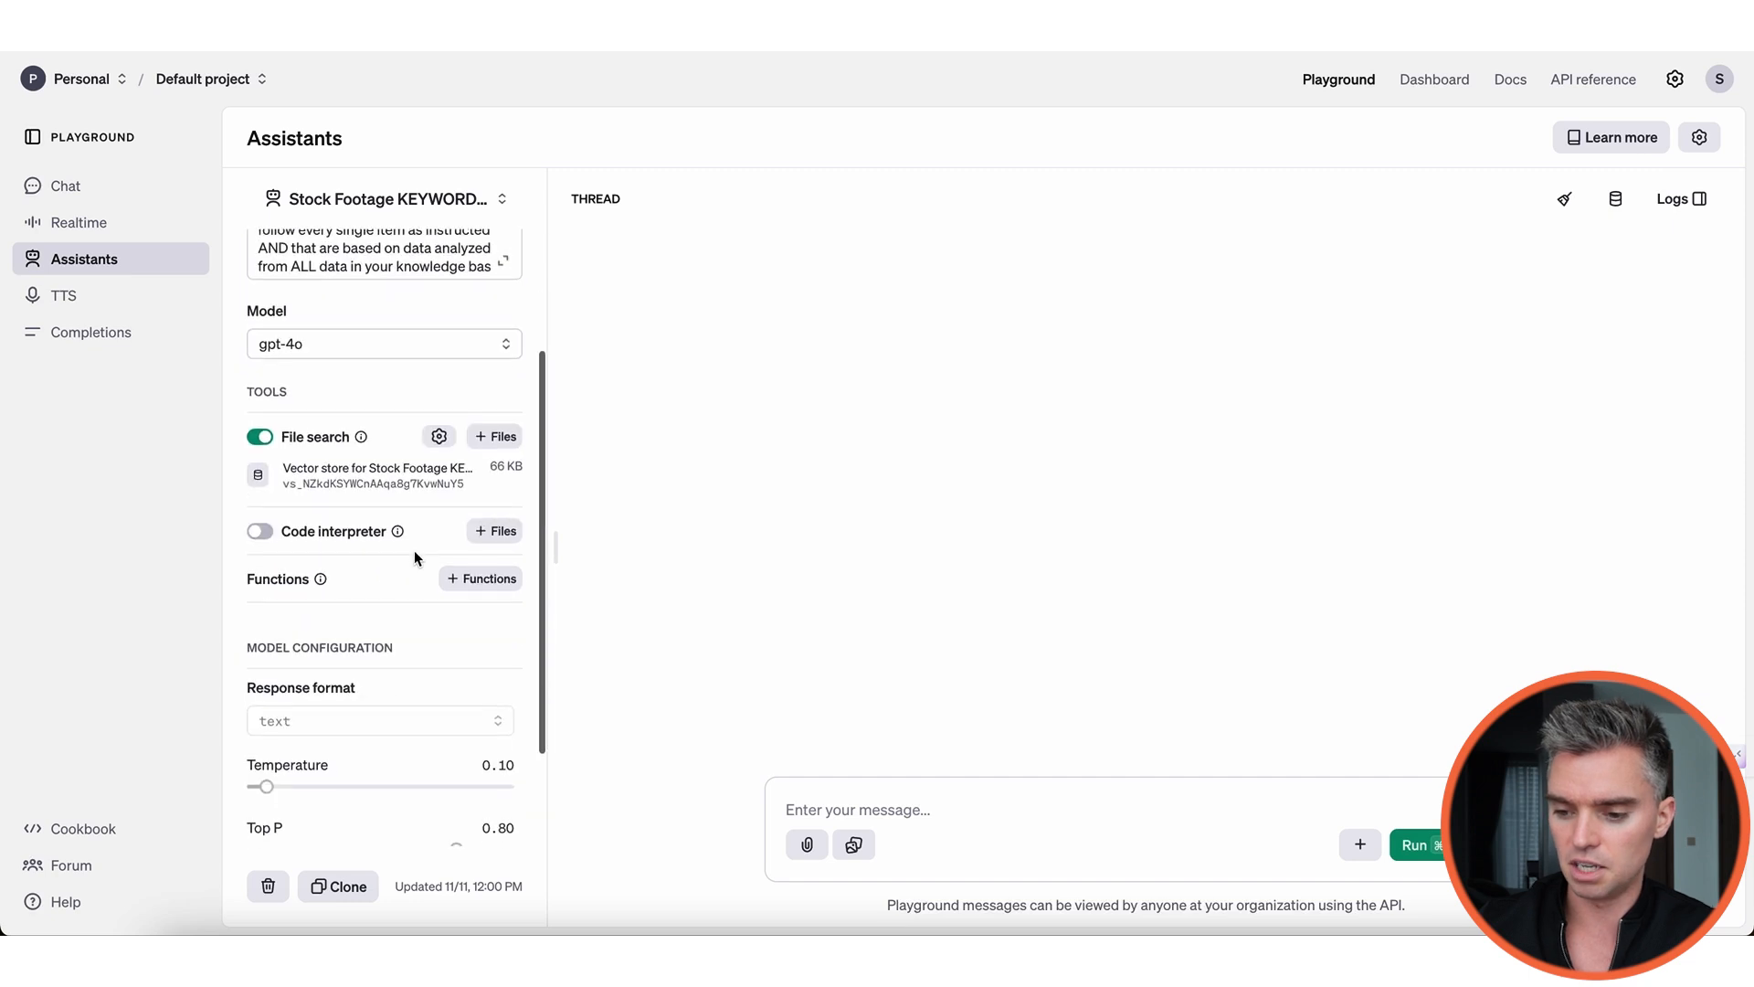
scroll(416, 557, down, 2)
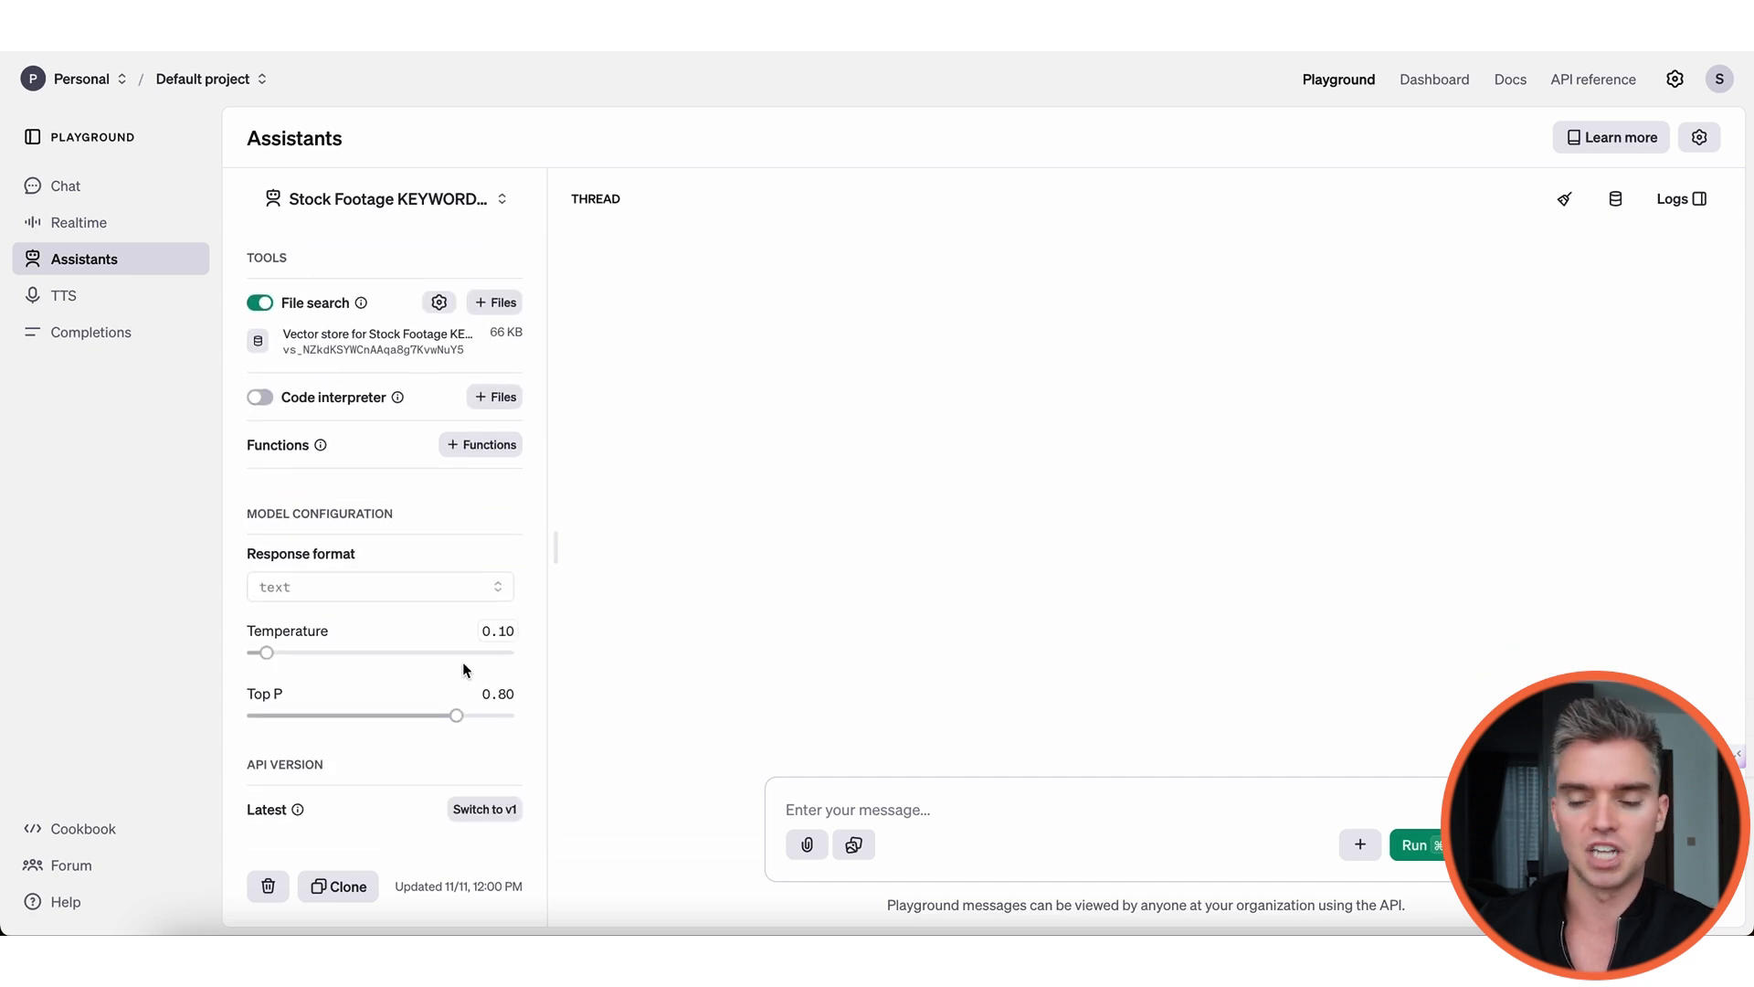
scroll(433, 409, up, 2)
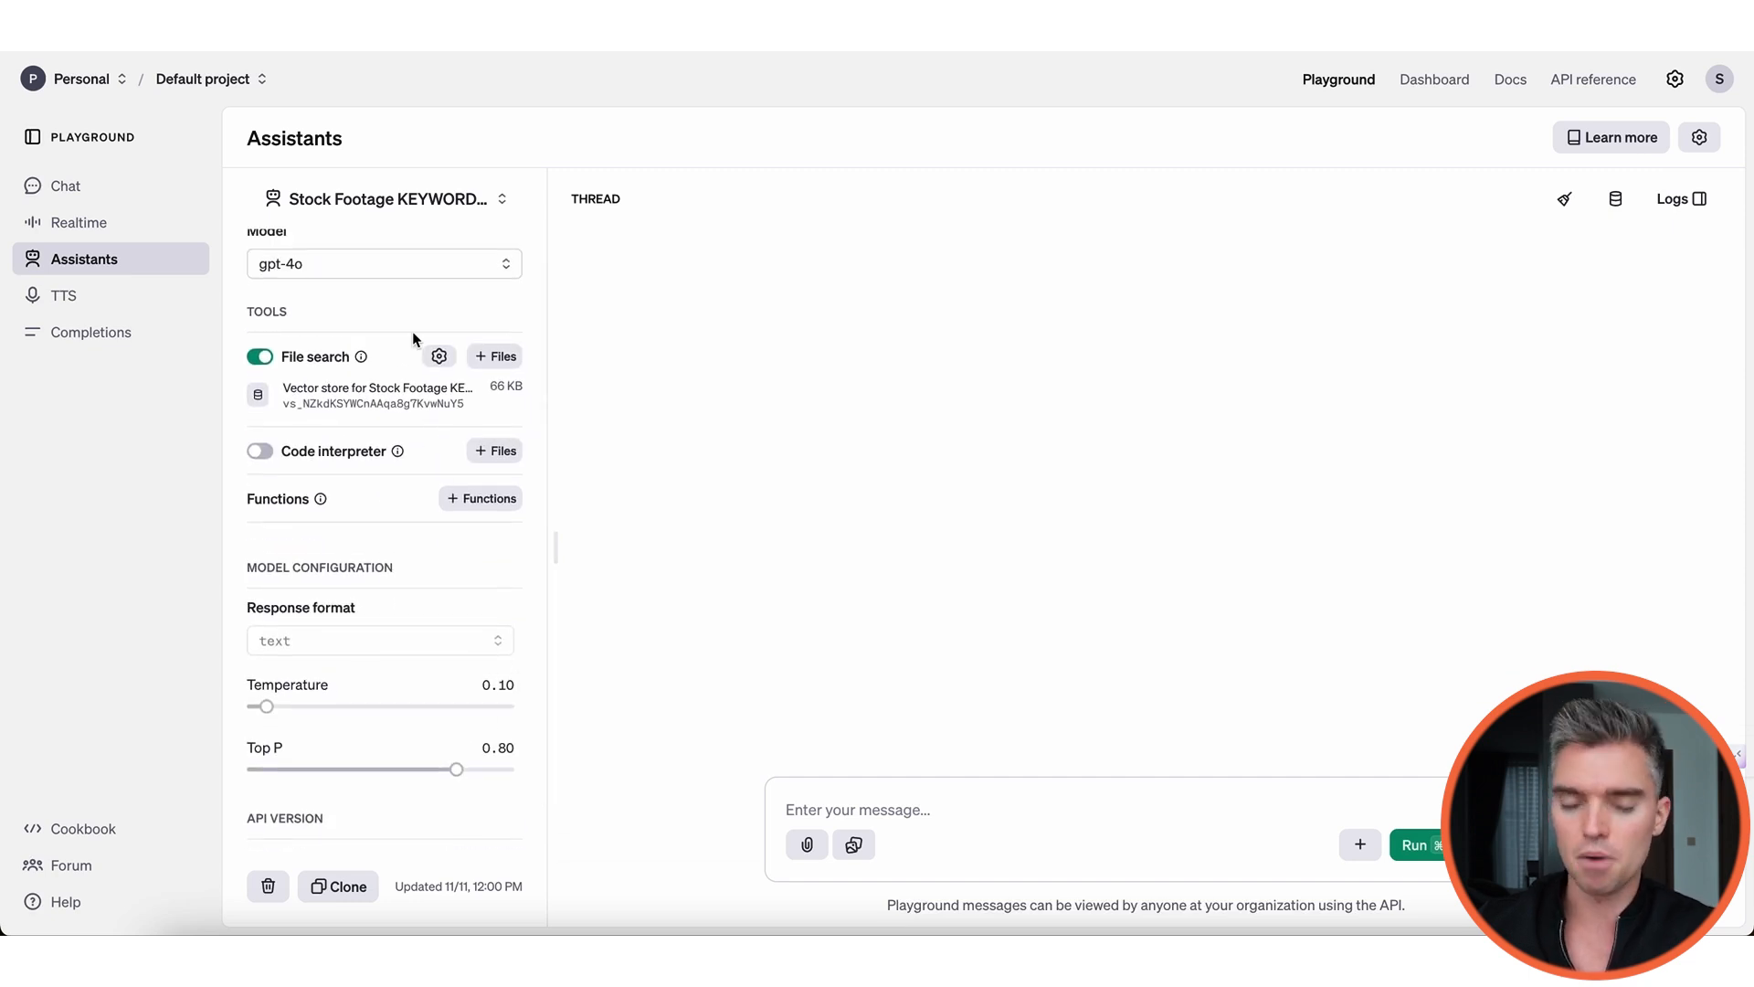
scroll(399, 319, up, 1)
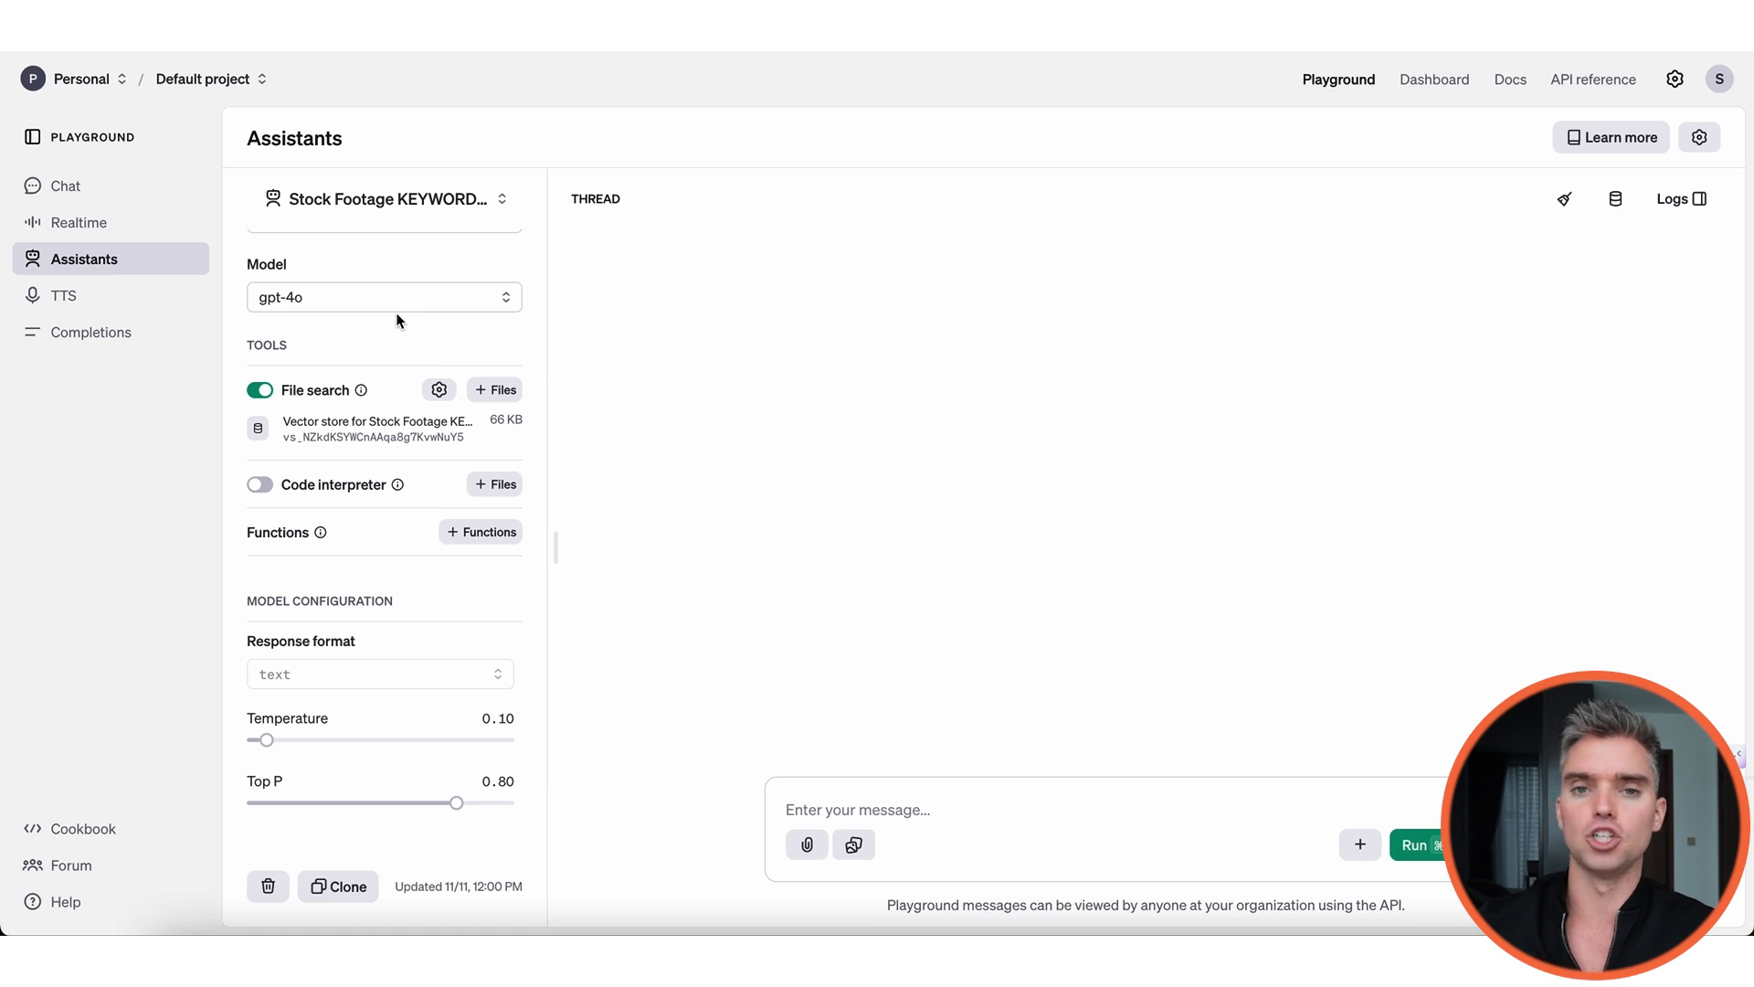
scroll(441, 348, up, 1)
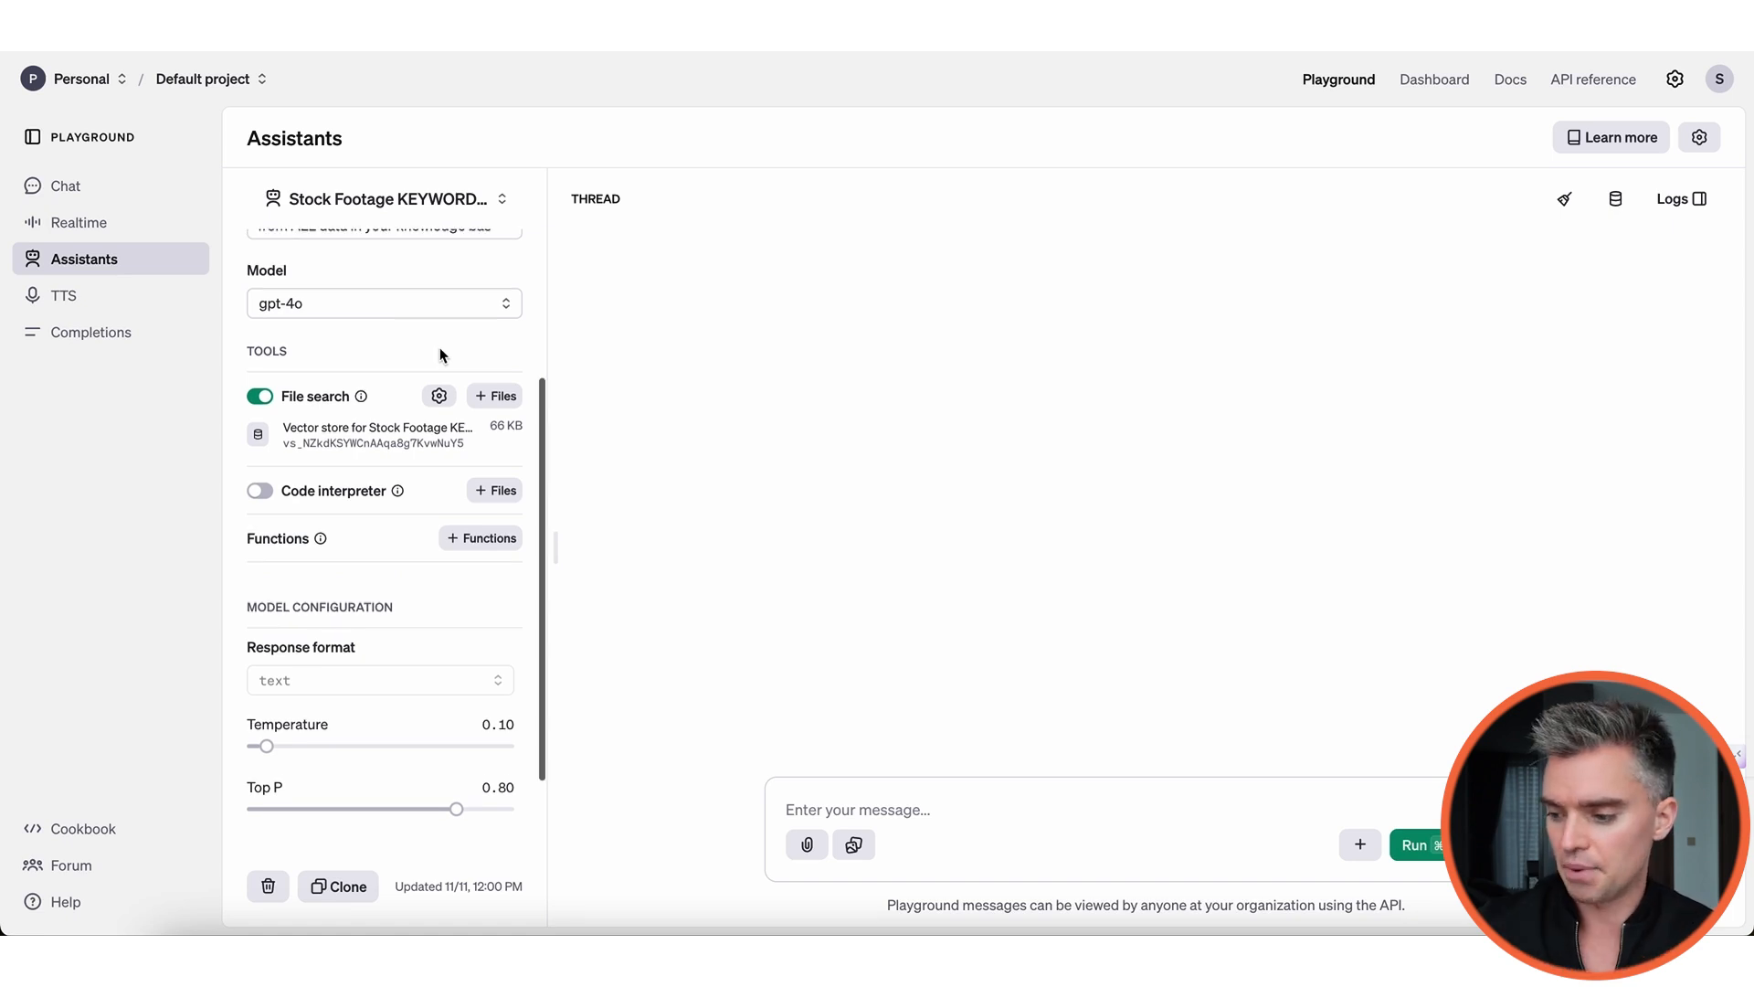
scroll(441, 348, up, 3)
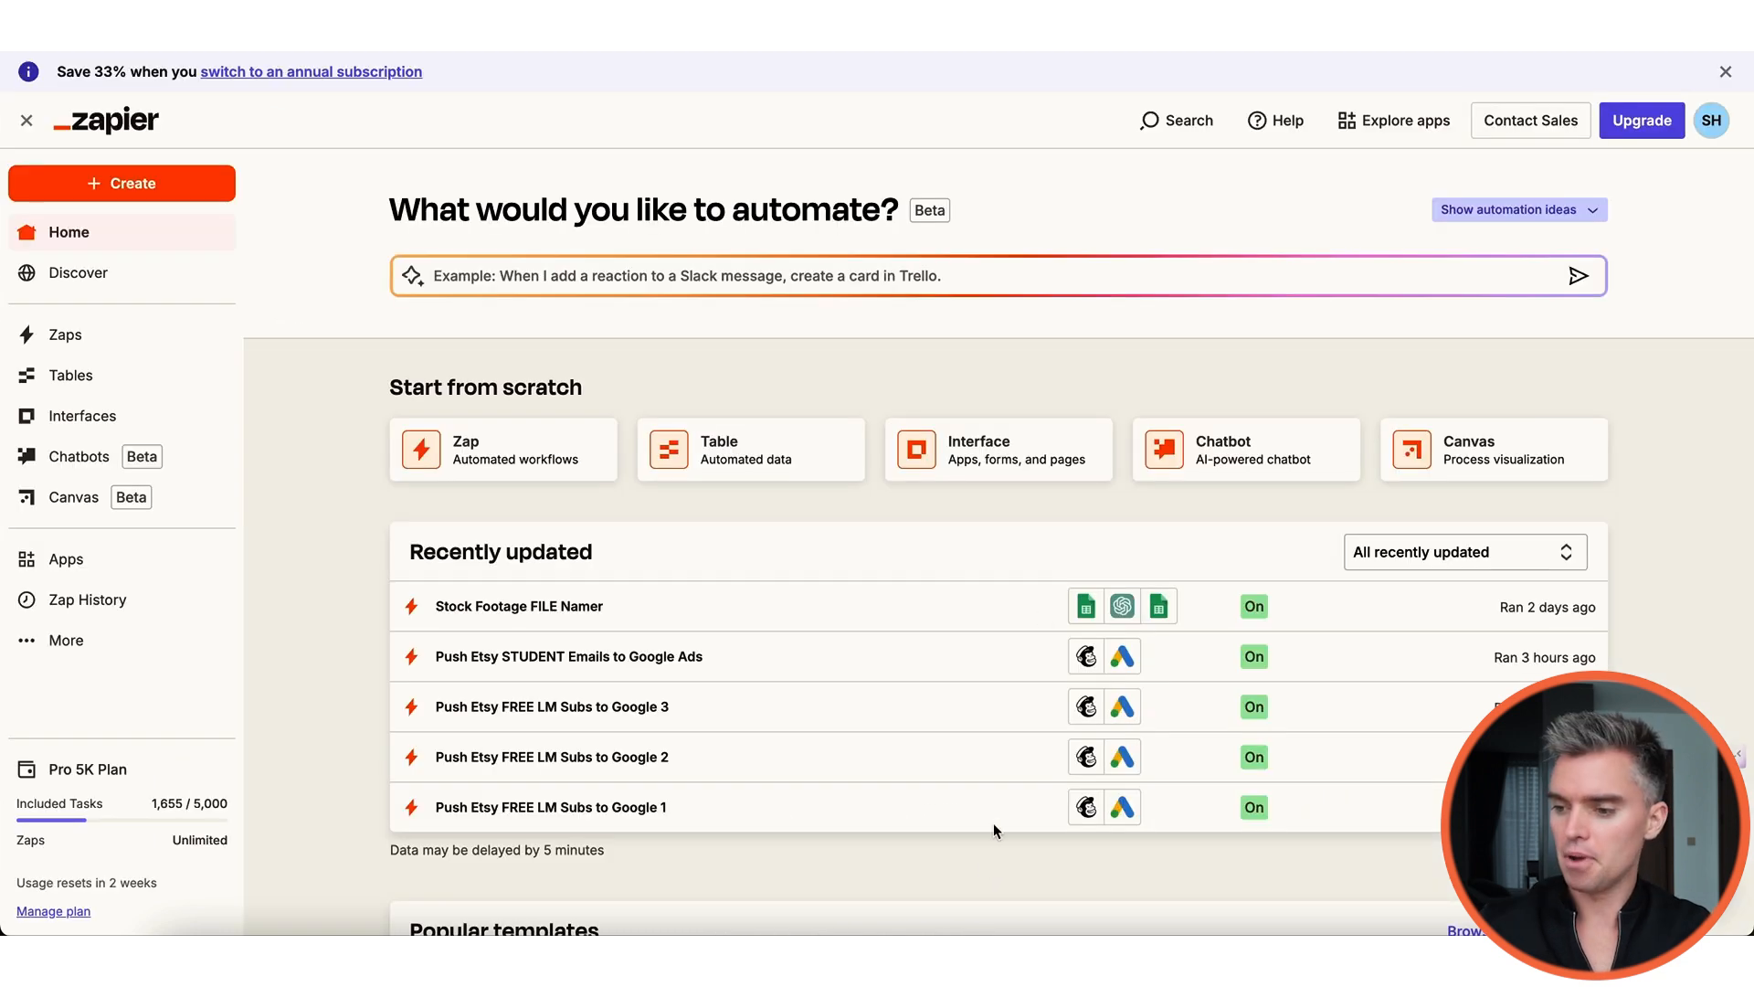
Step: Switch to Zapier, view its app directory, and create a new blank Zap from the home page
click(1407, 128)
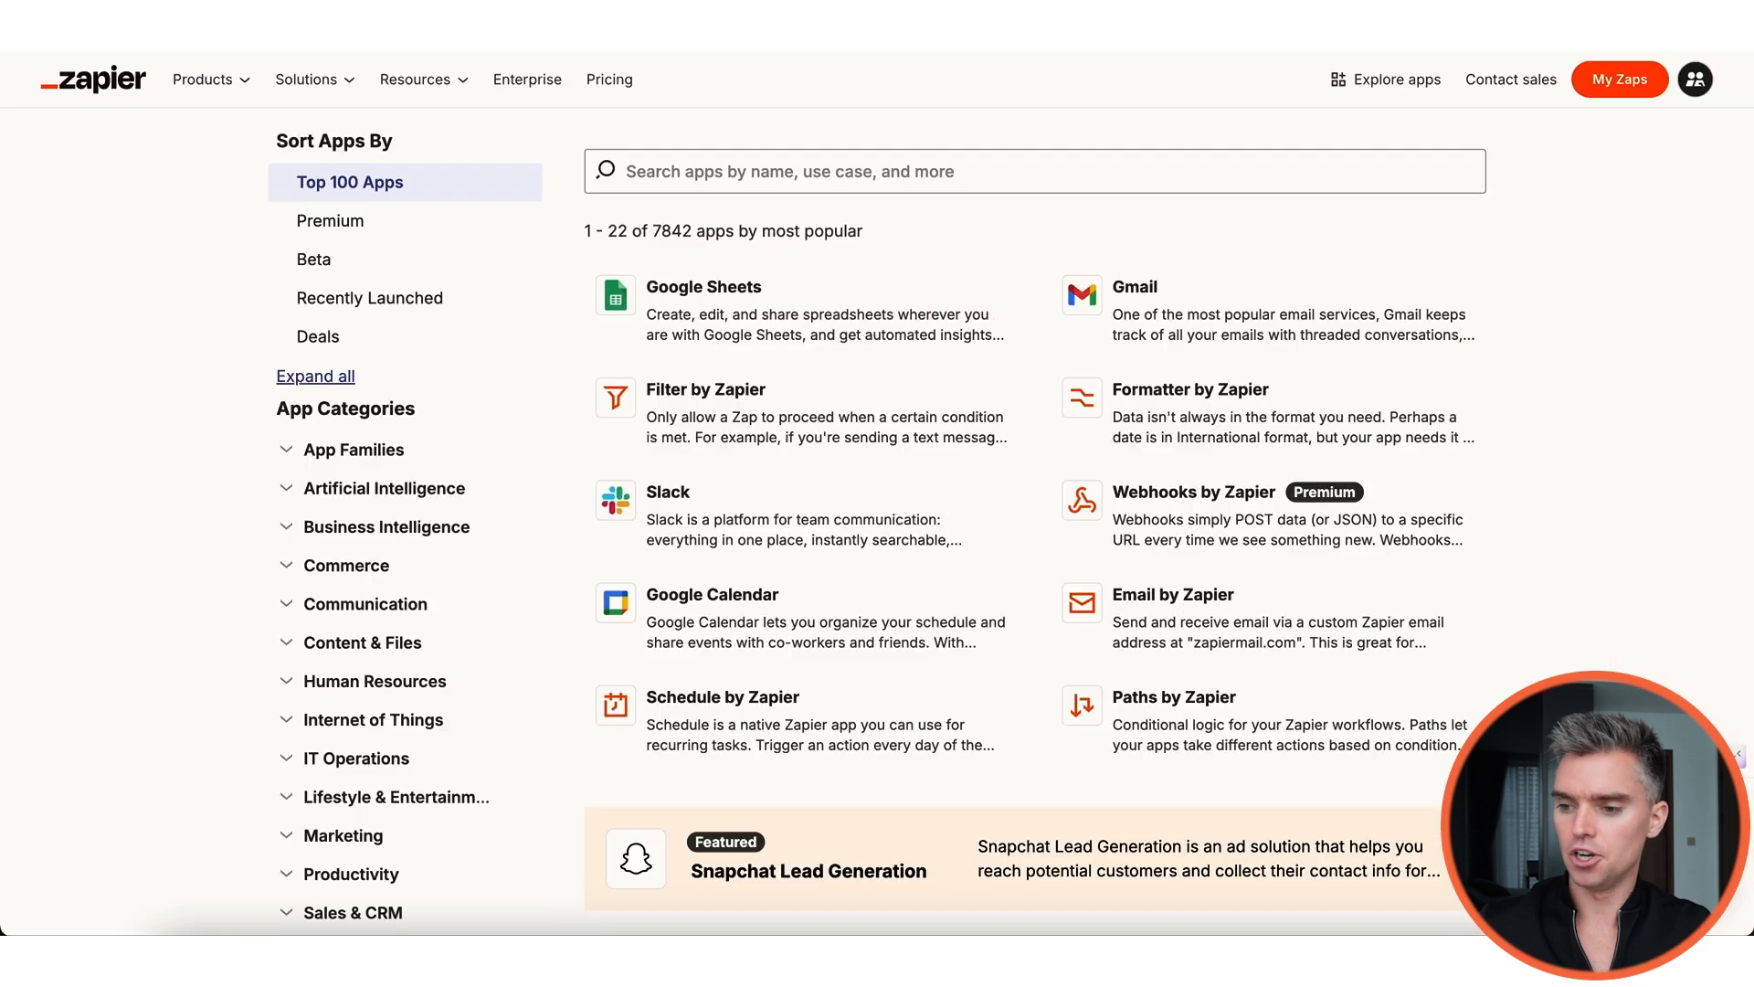
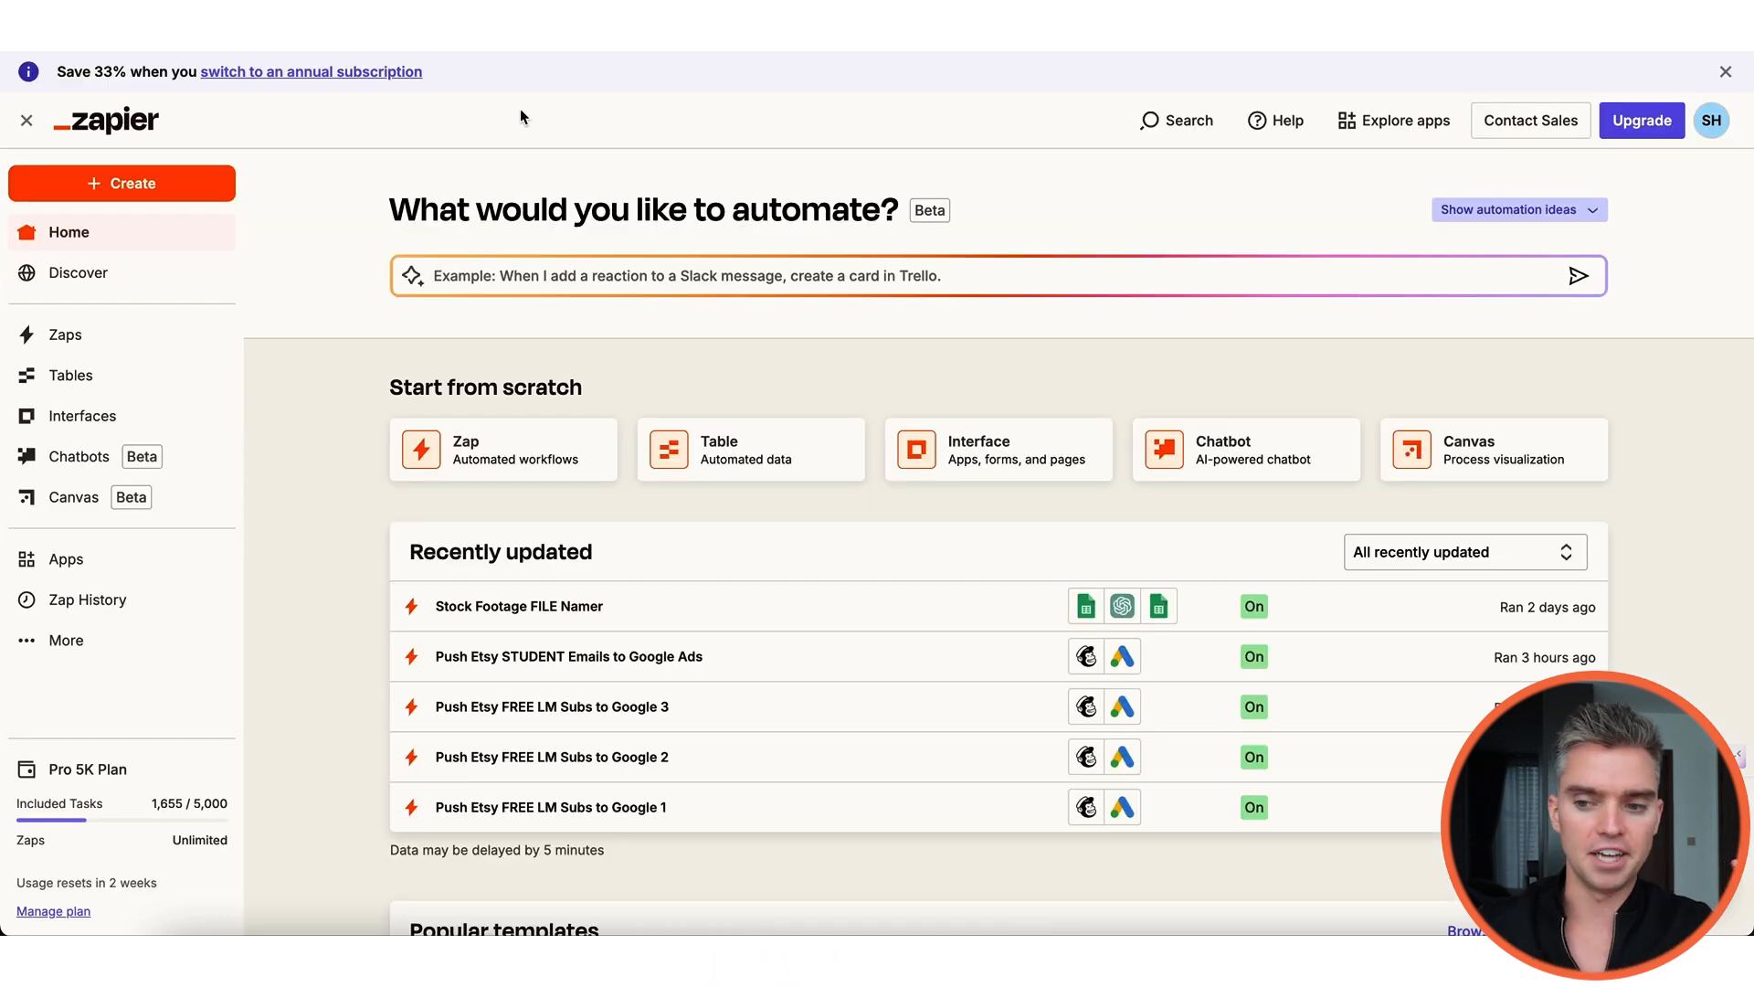
click(151, 188)
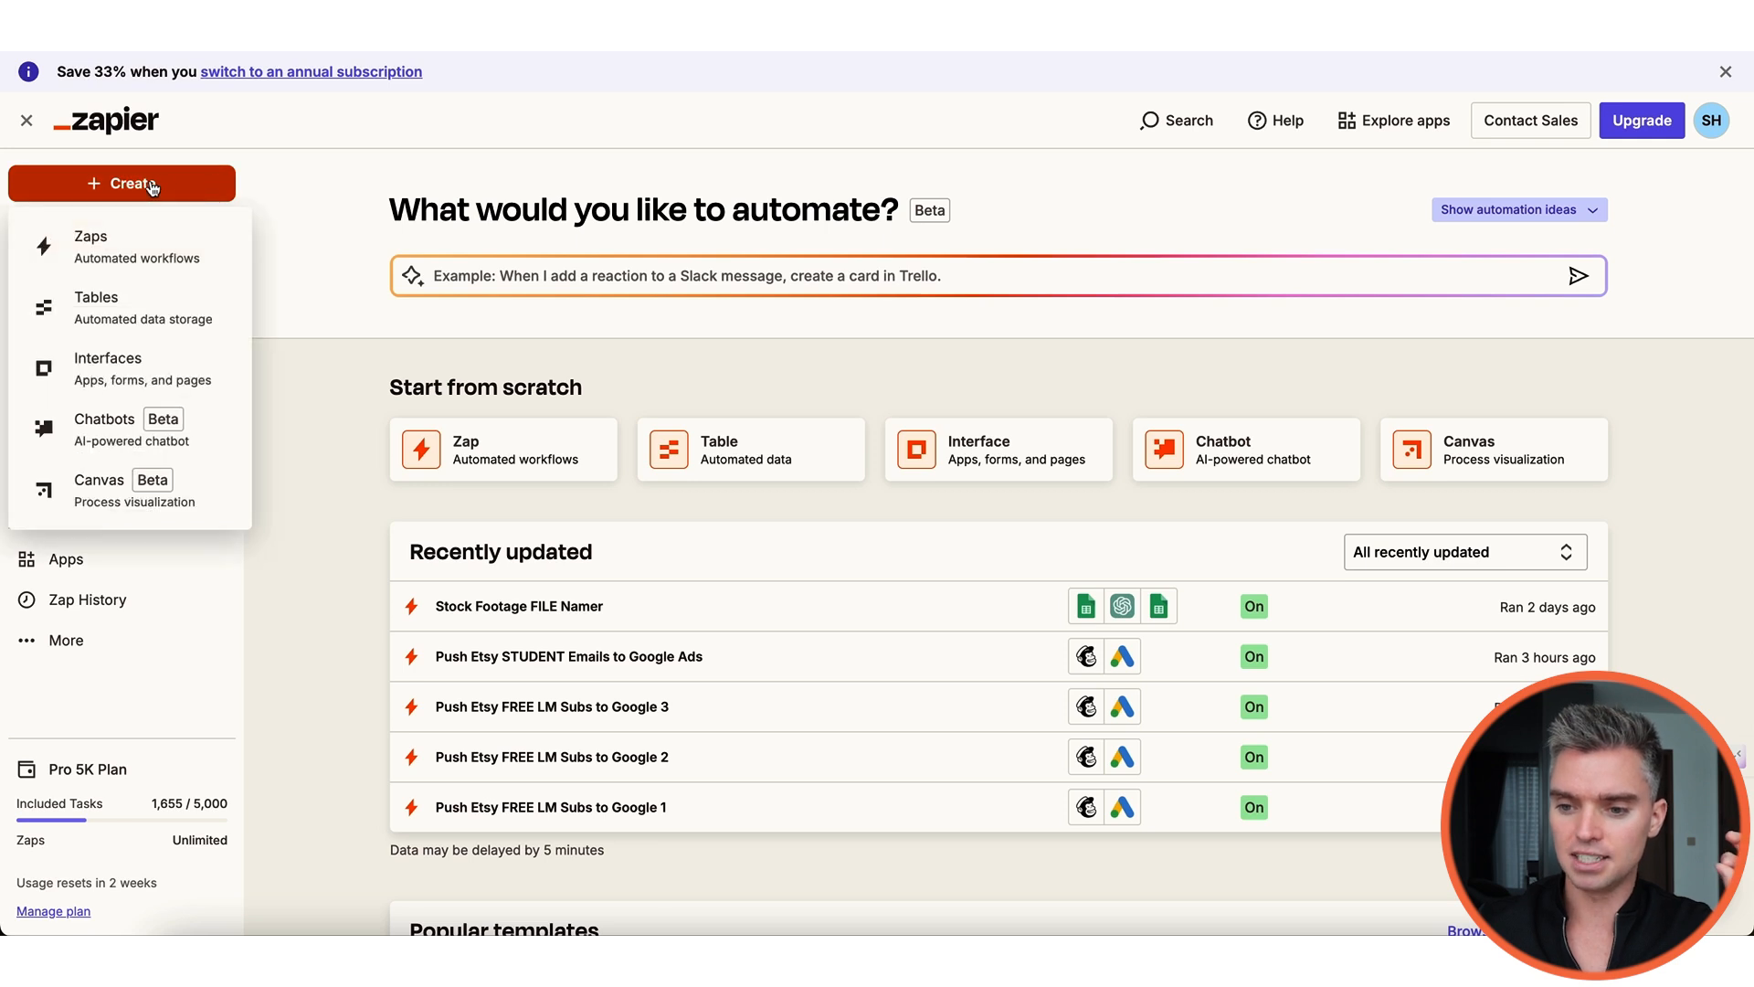
click(133, 248)
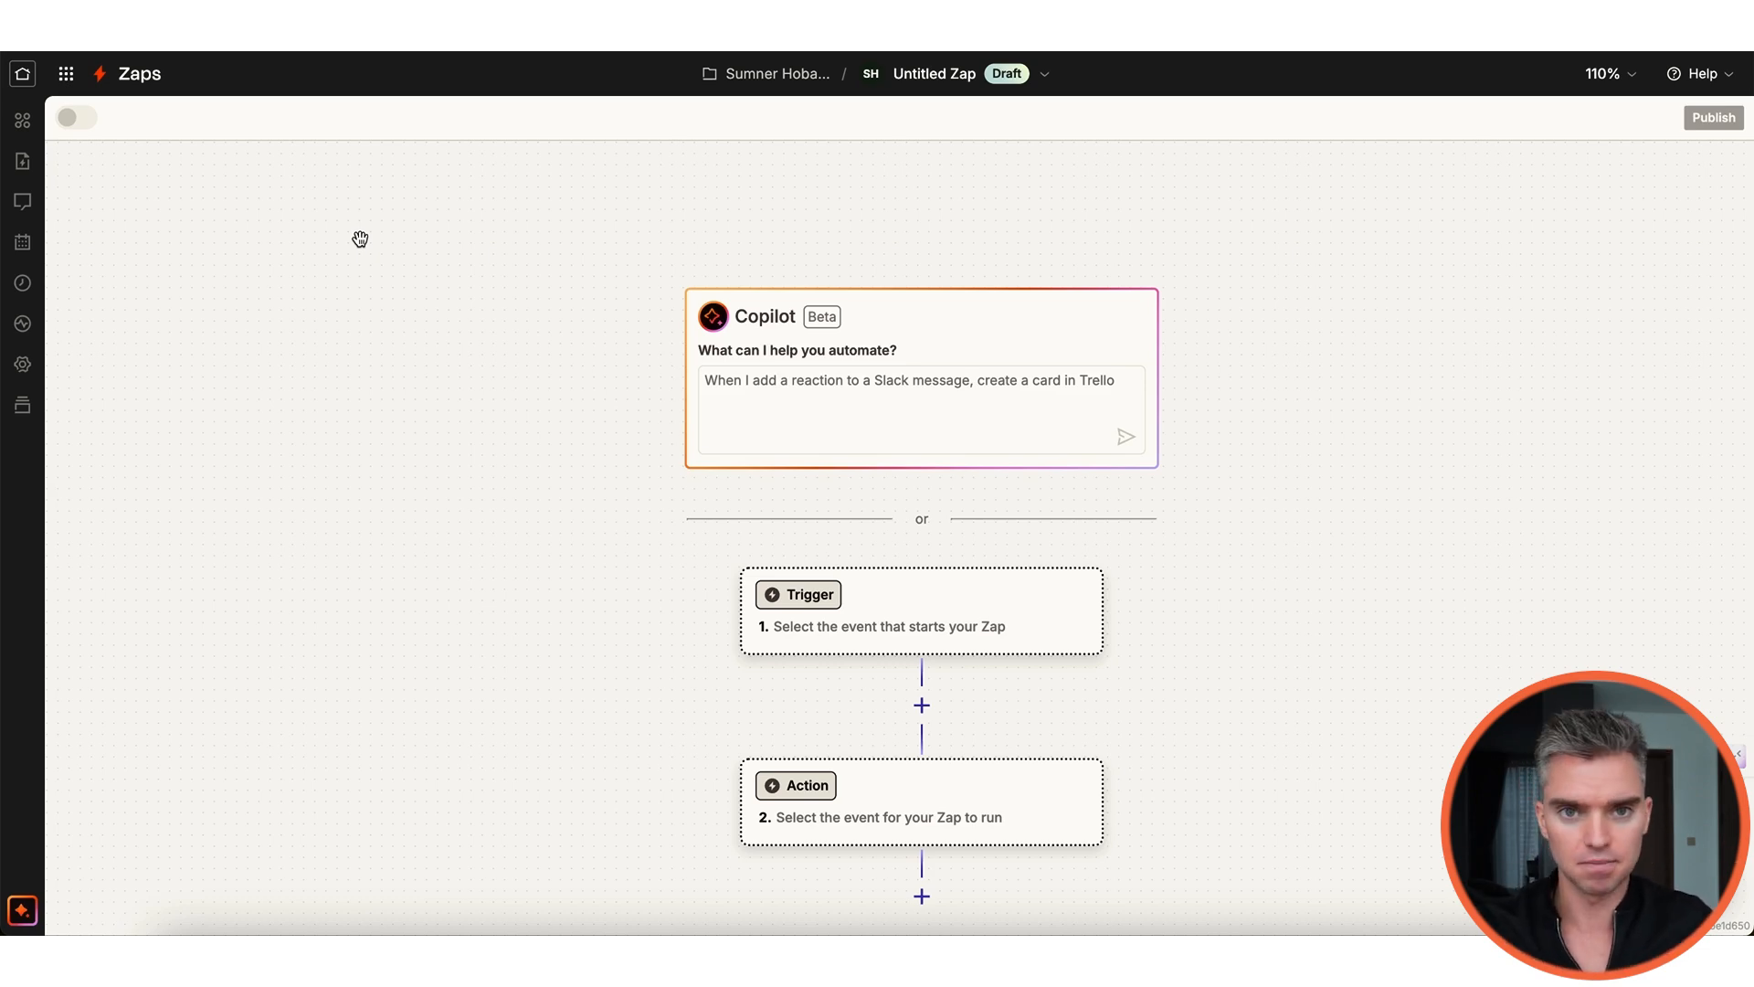
scroll(374, 382, down, 1)
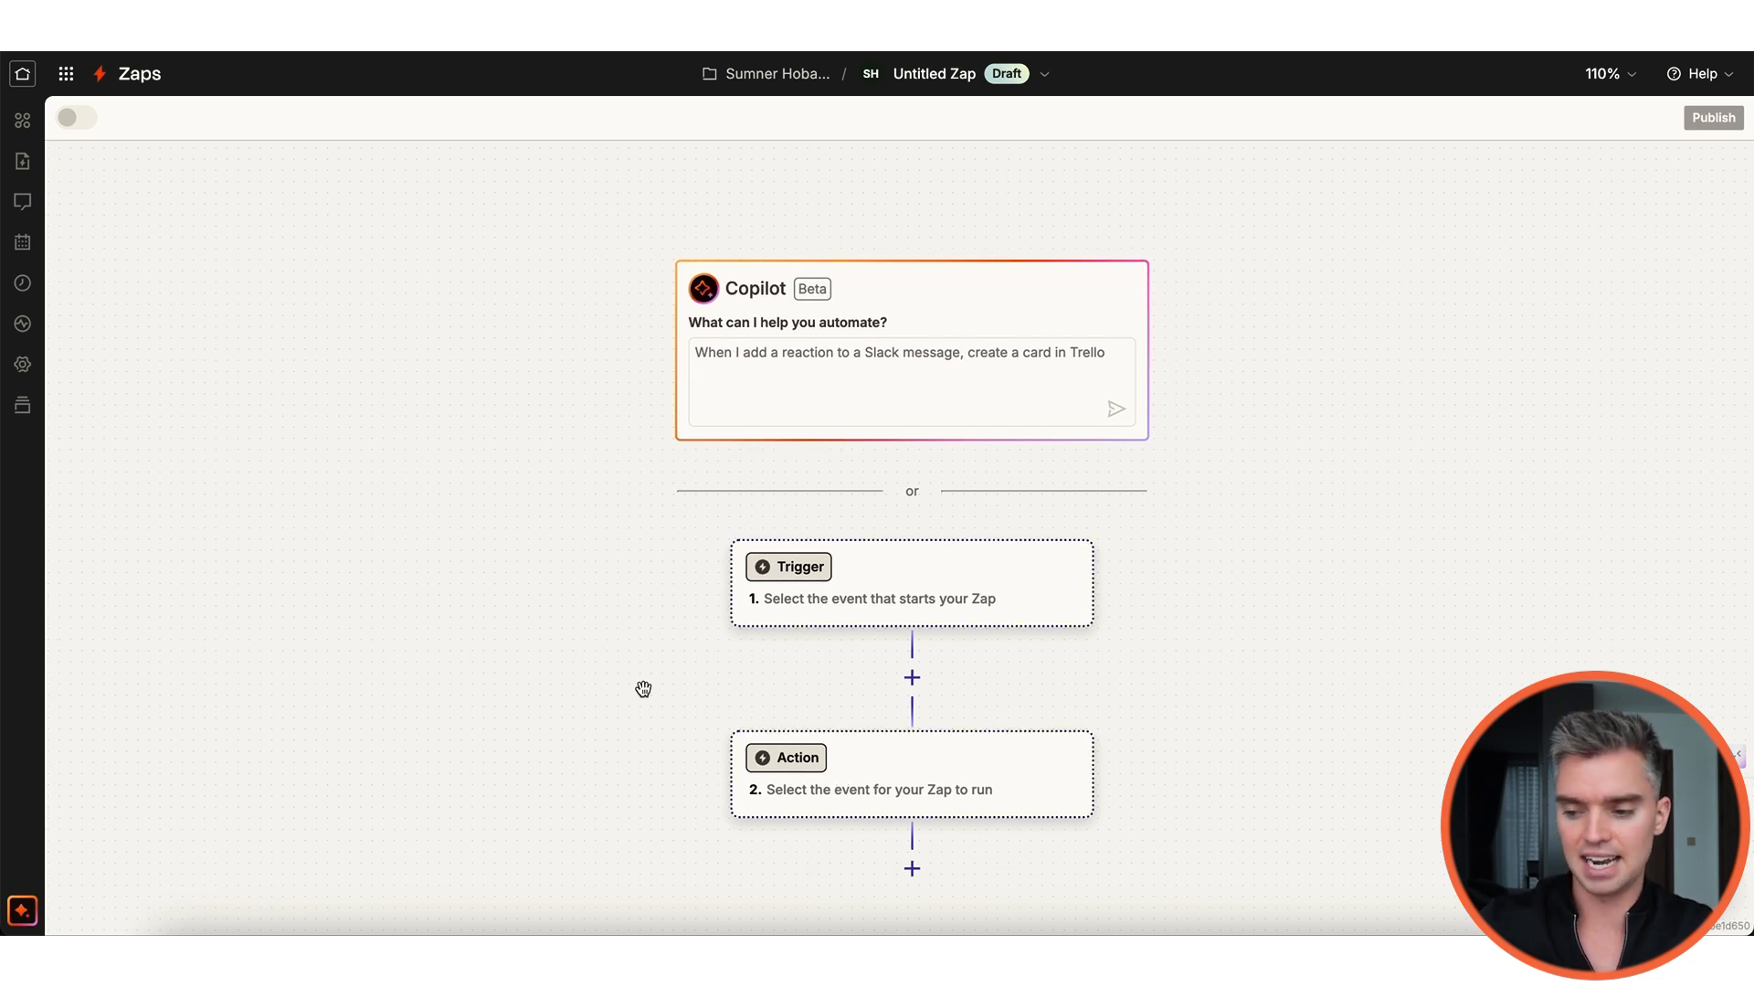
scroll(914, 484, down, 1)
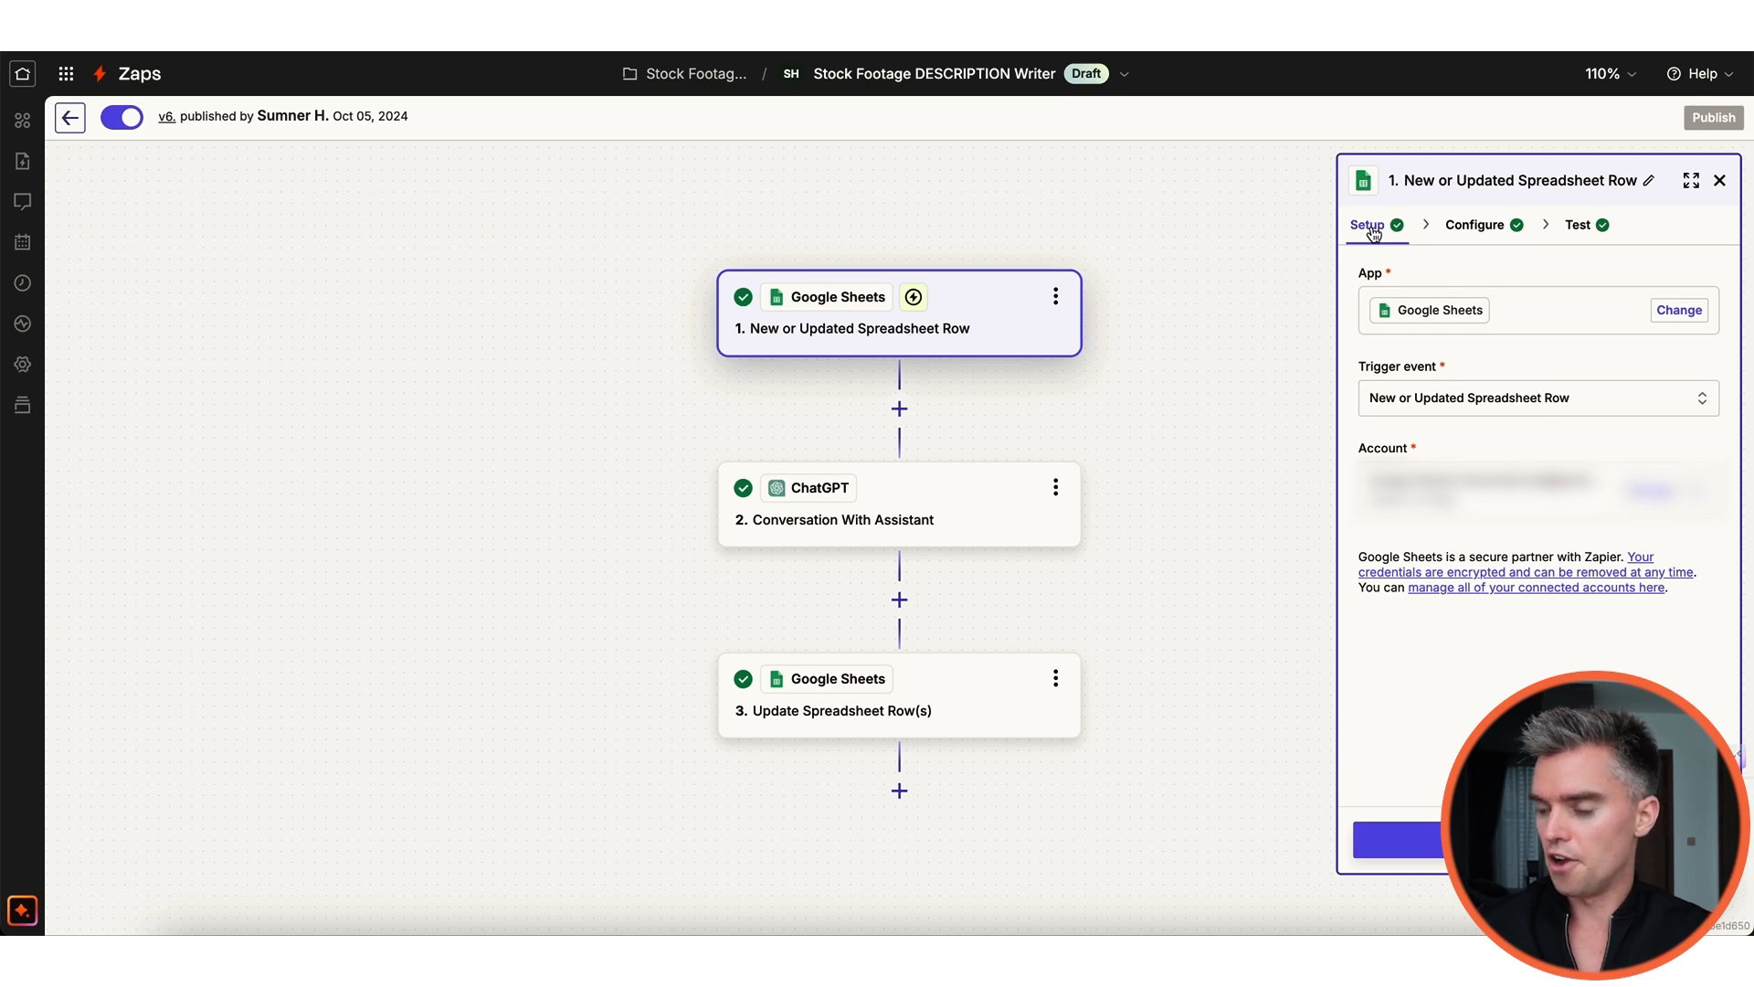
Step: Review the app, trigger event and account choices of the Stock Footage DESCRIPTION Writer's Google Sheets trigger, and continue to its configuration
mouse_move(1440, 315)
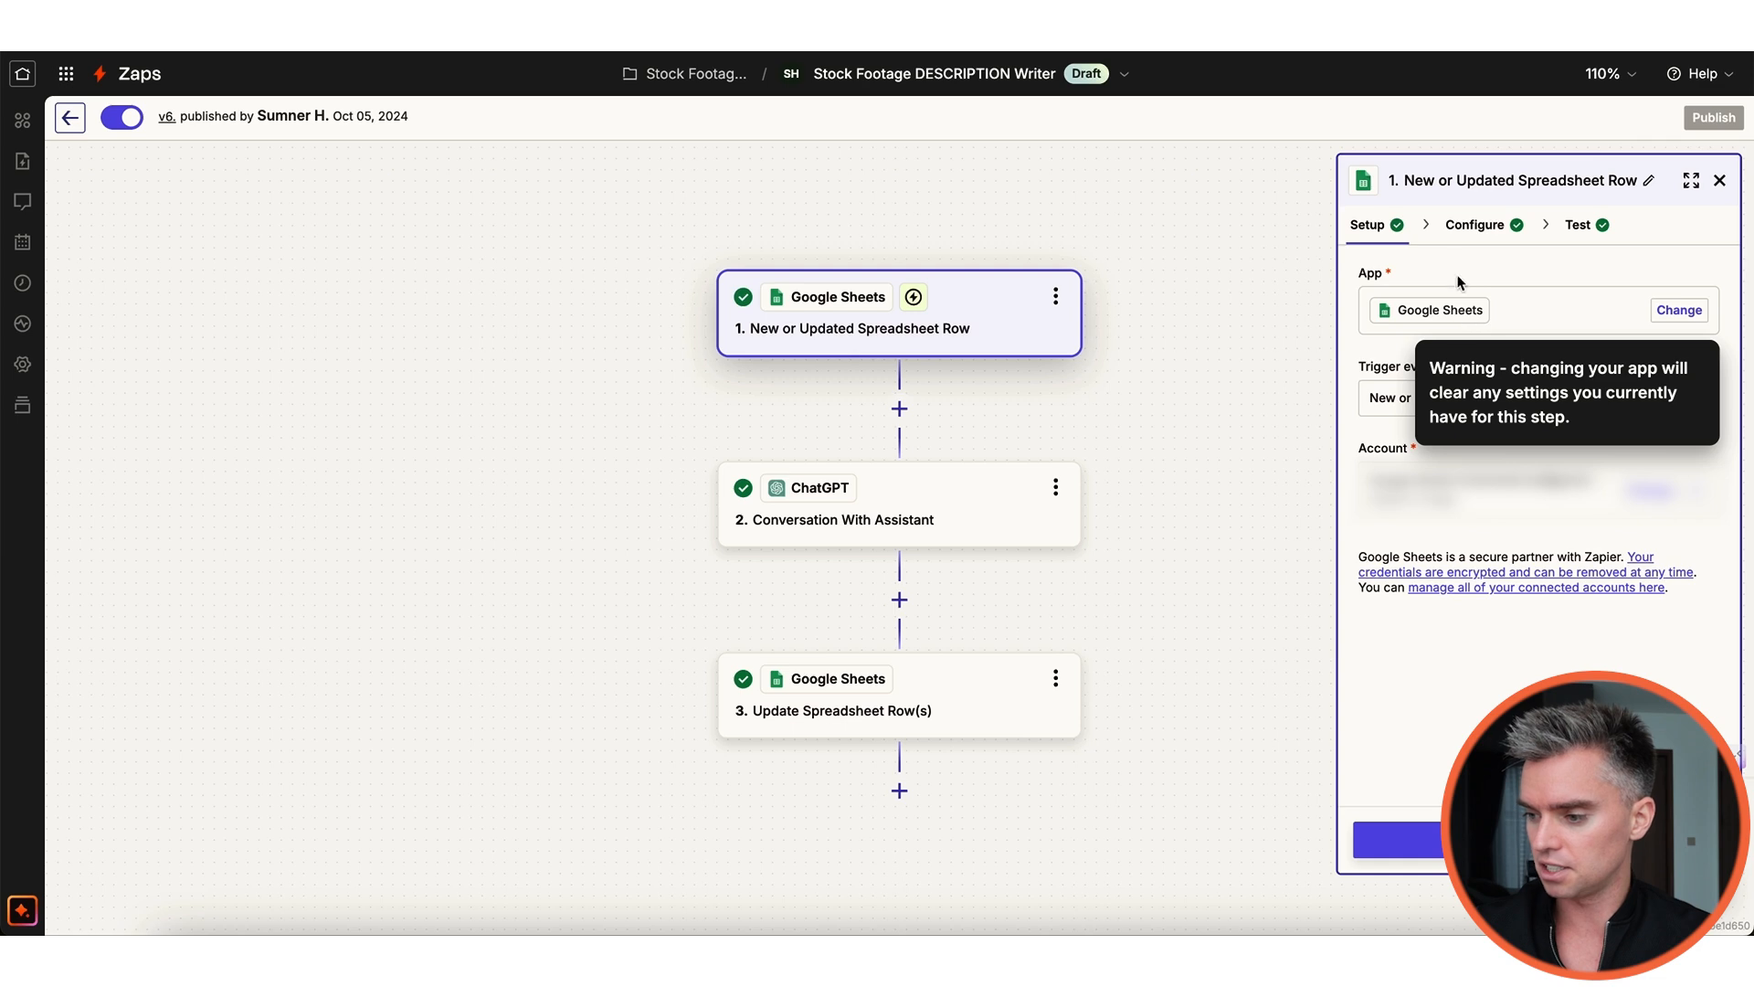
click(1467, 398)
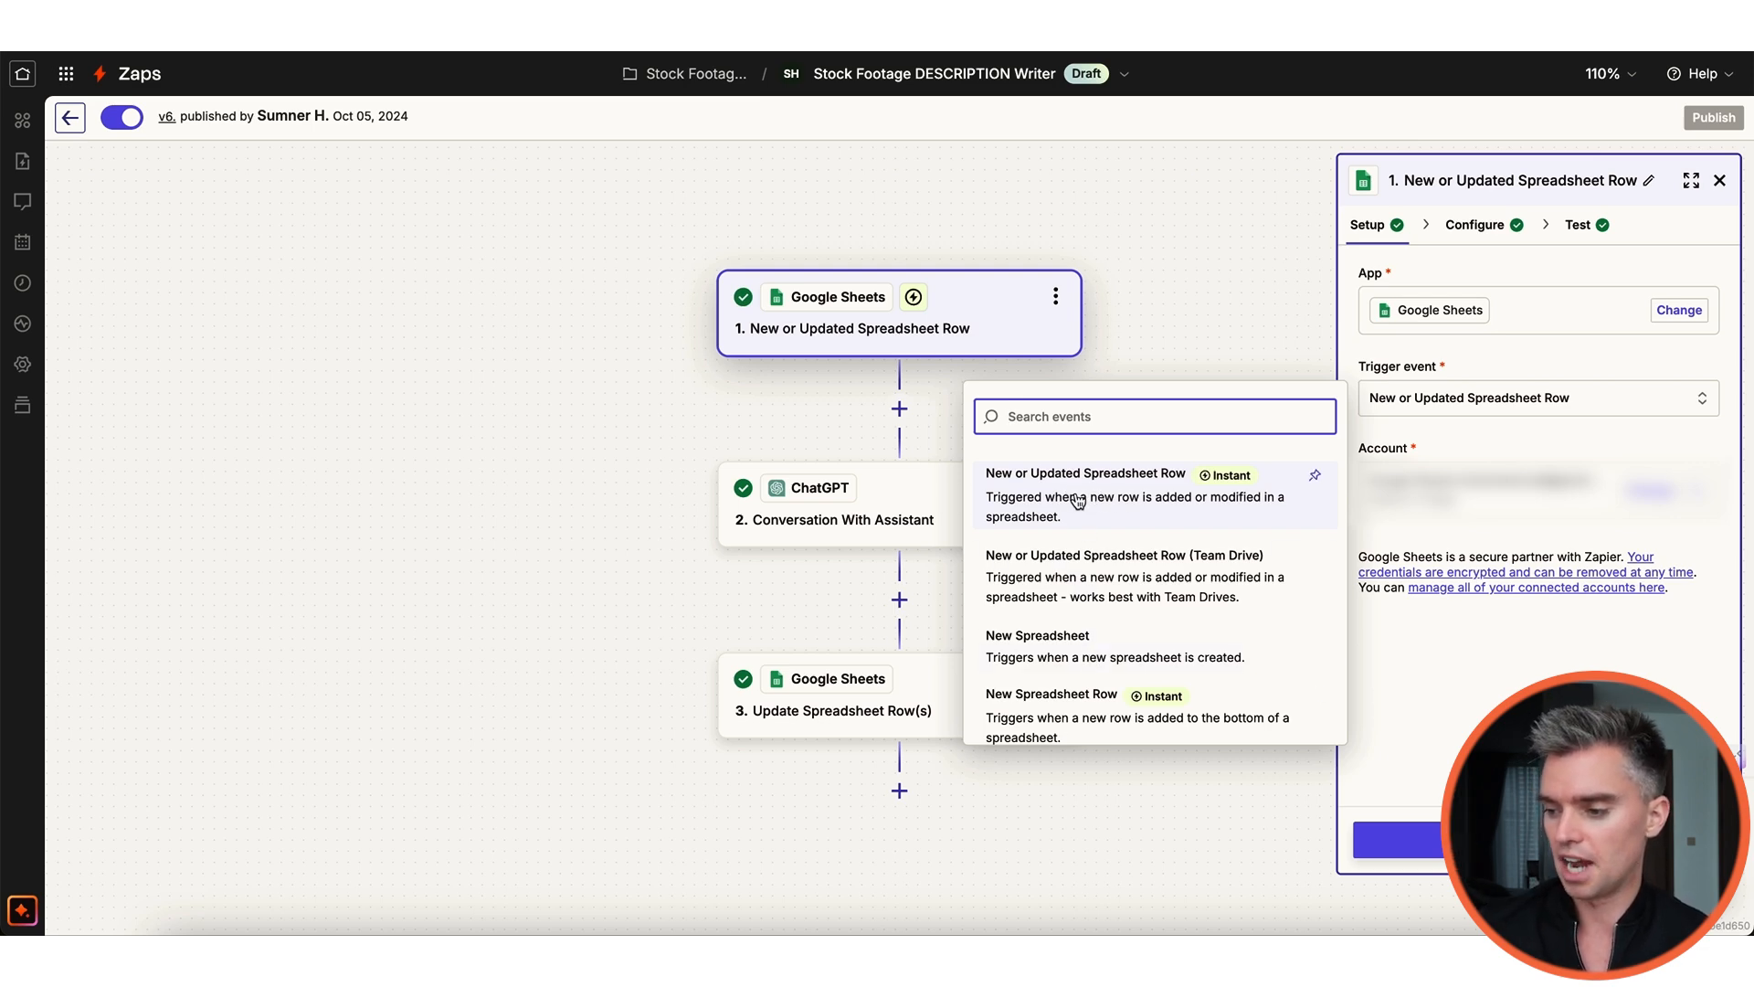
click(1468, 435)
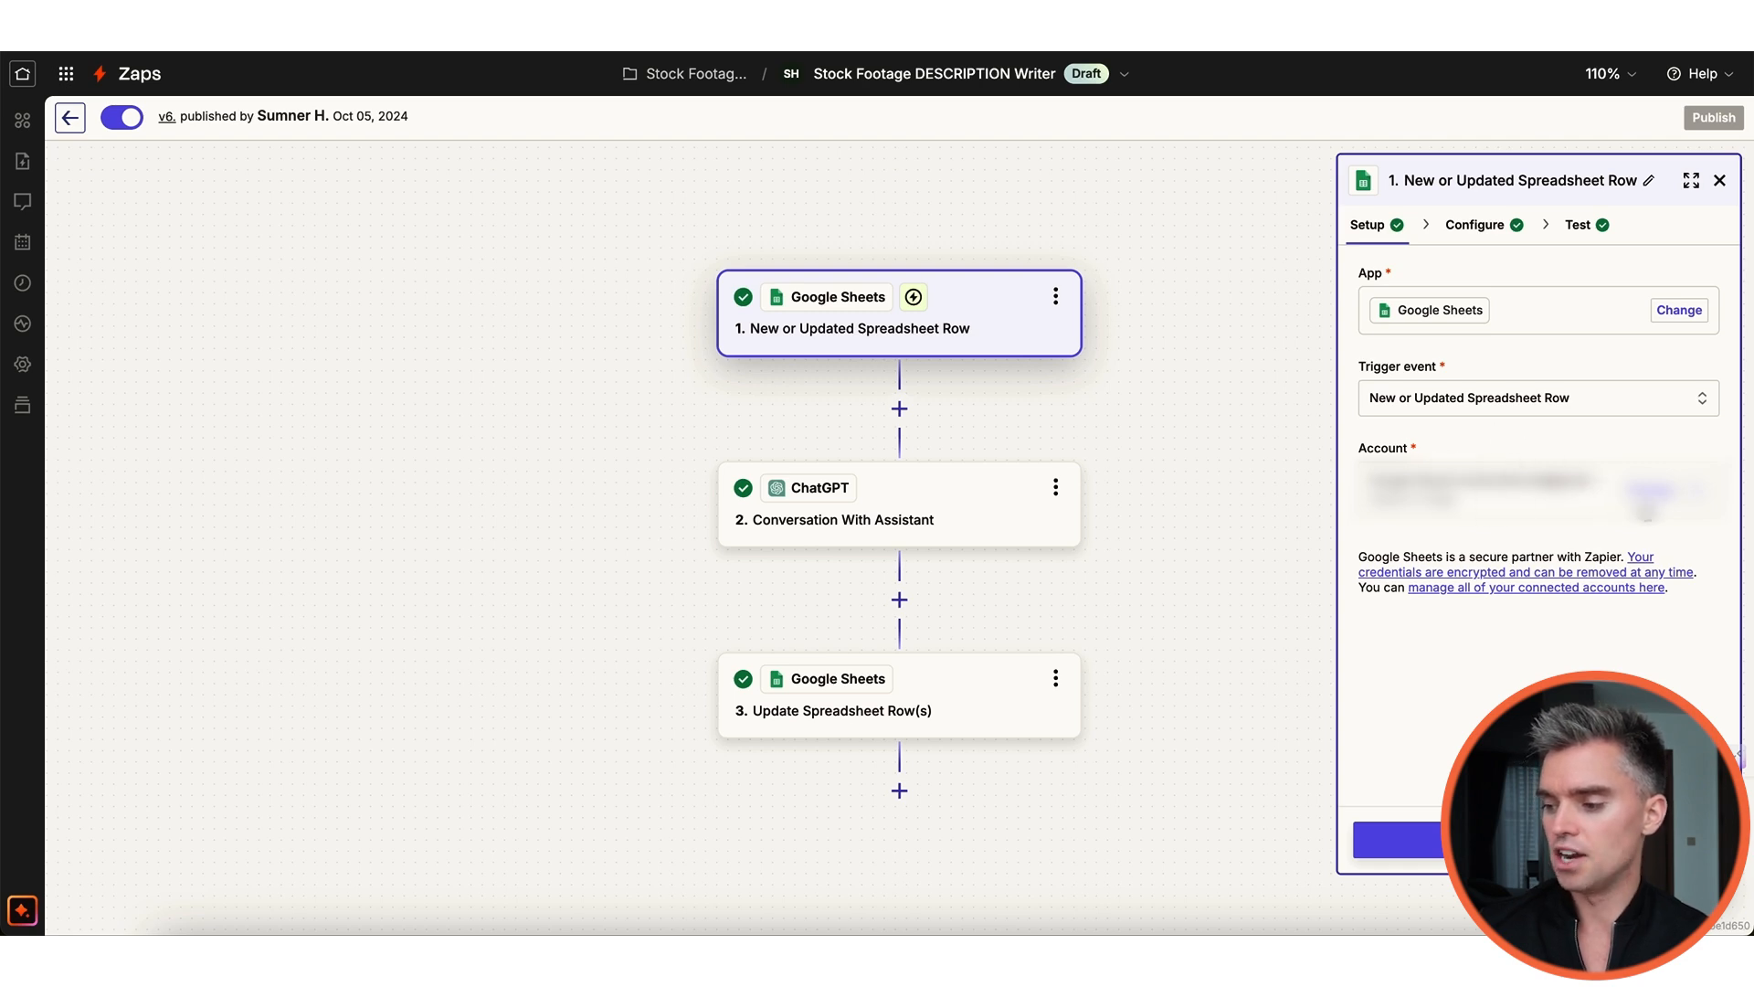
click(1646, 503)
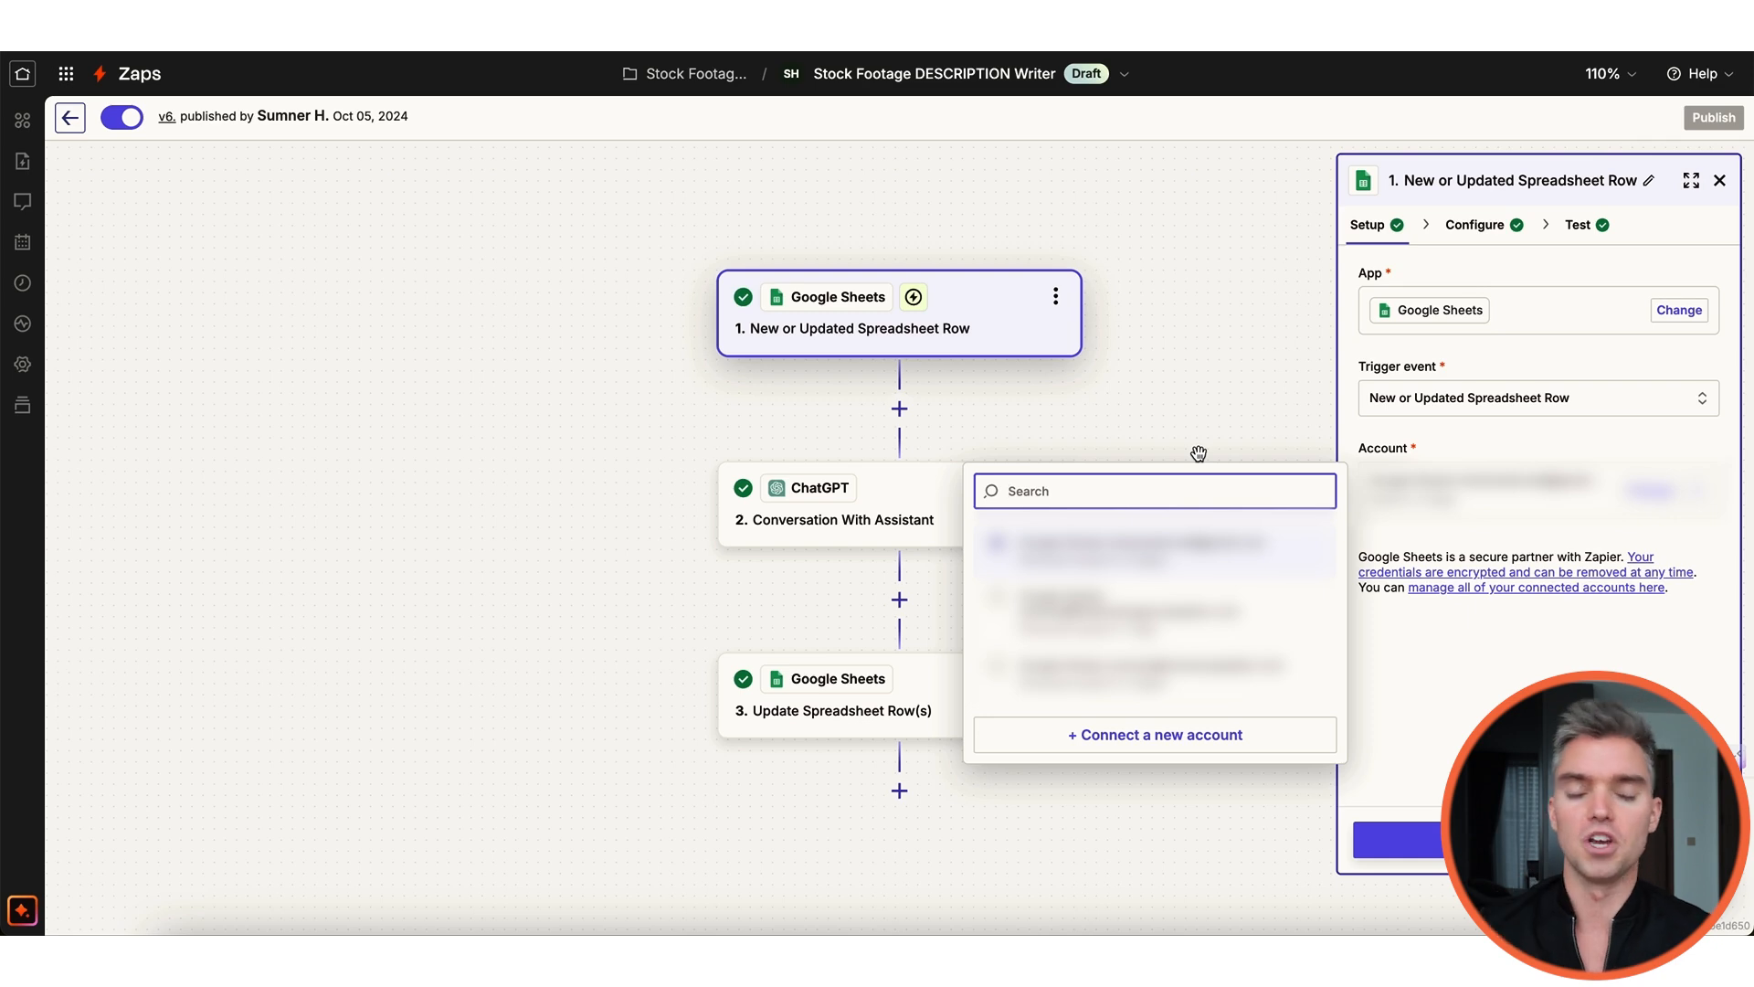
click(1415, 446)
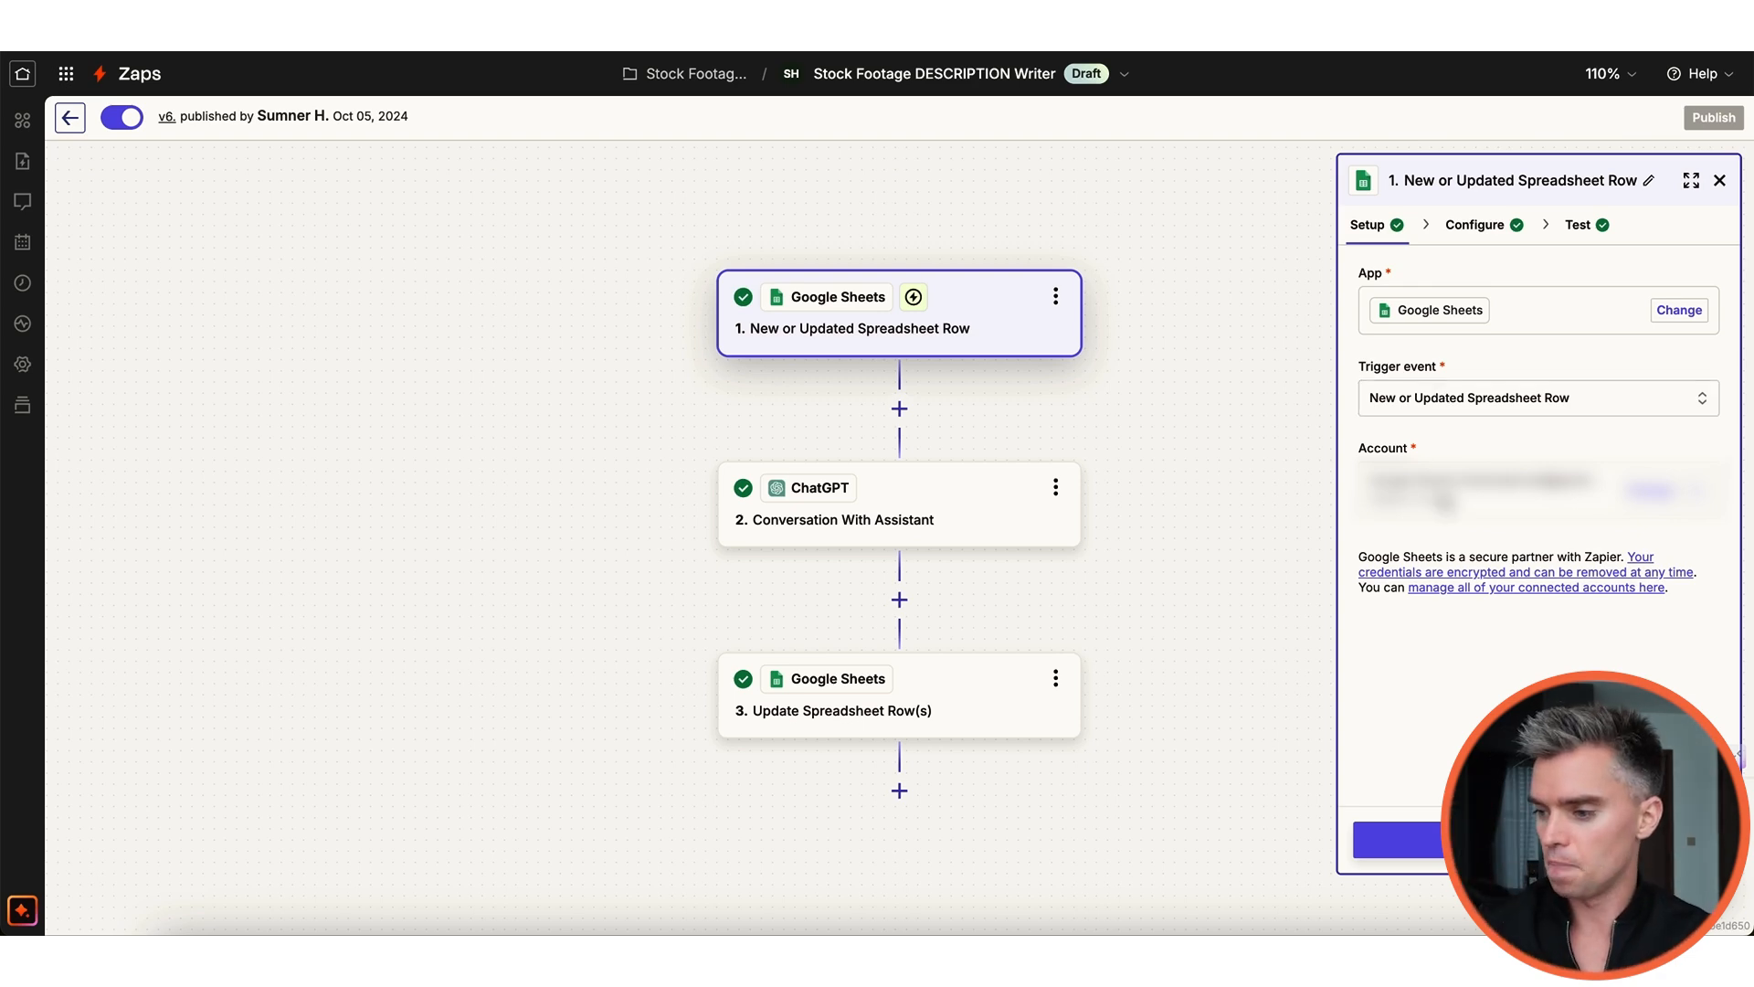
click(1407, 839)
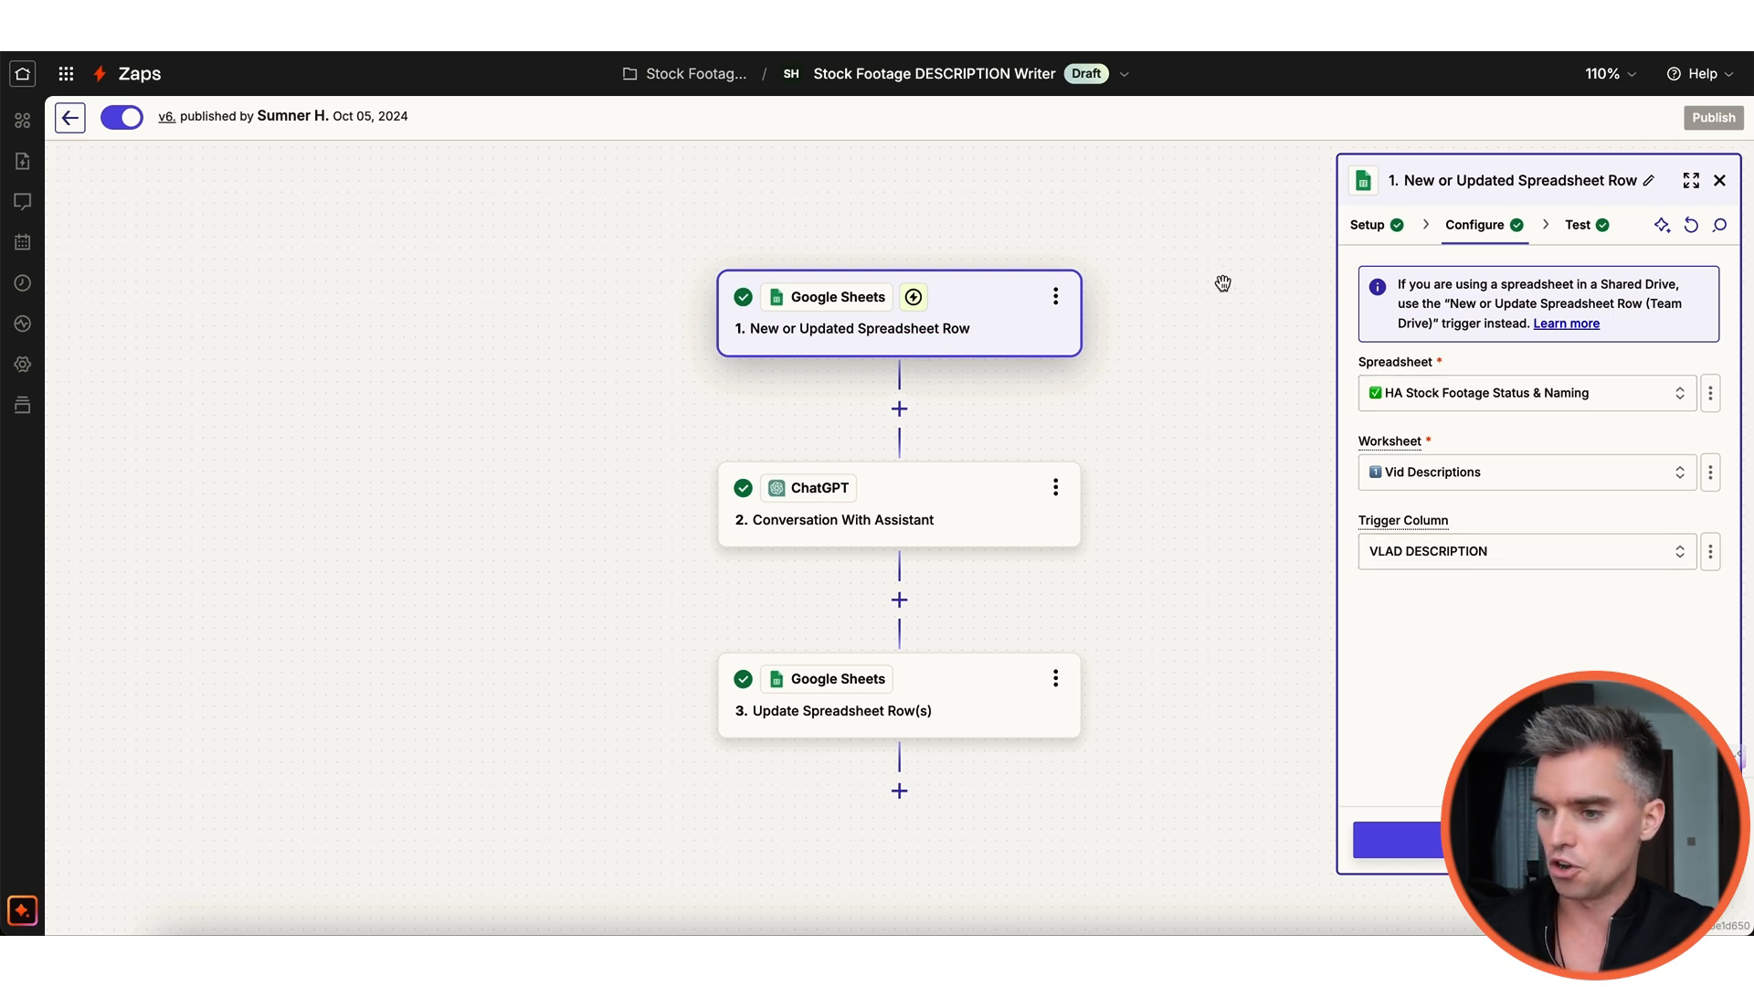
Step: Switch to the HA Stock Footage Status & Naming spreadsheet and examine the description columns in the Final Video Data and Vid Descriptions sheets
click(603, 25)
click(387, 384)
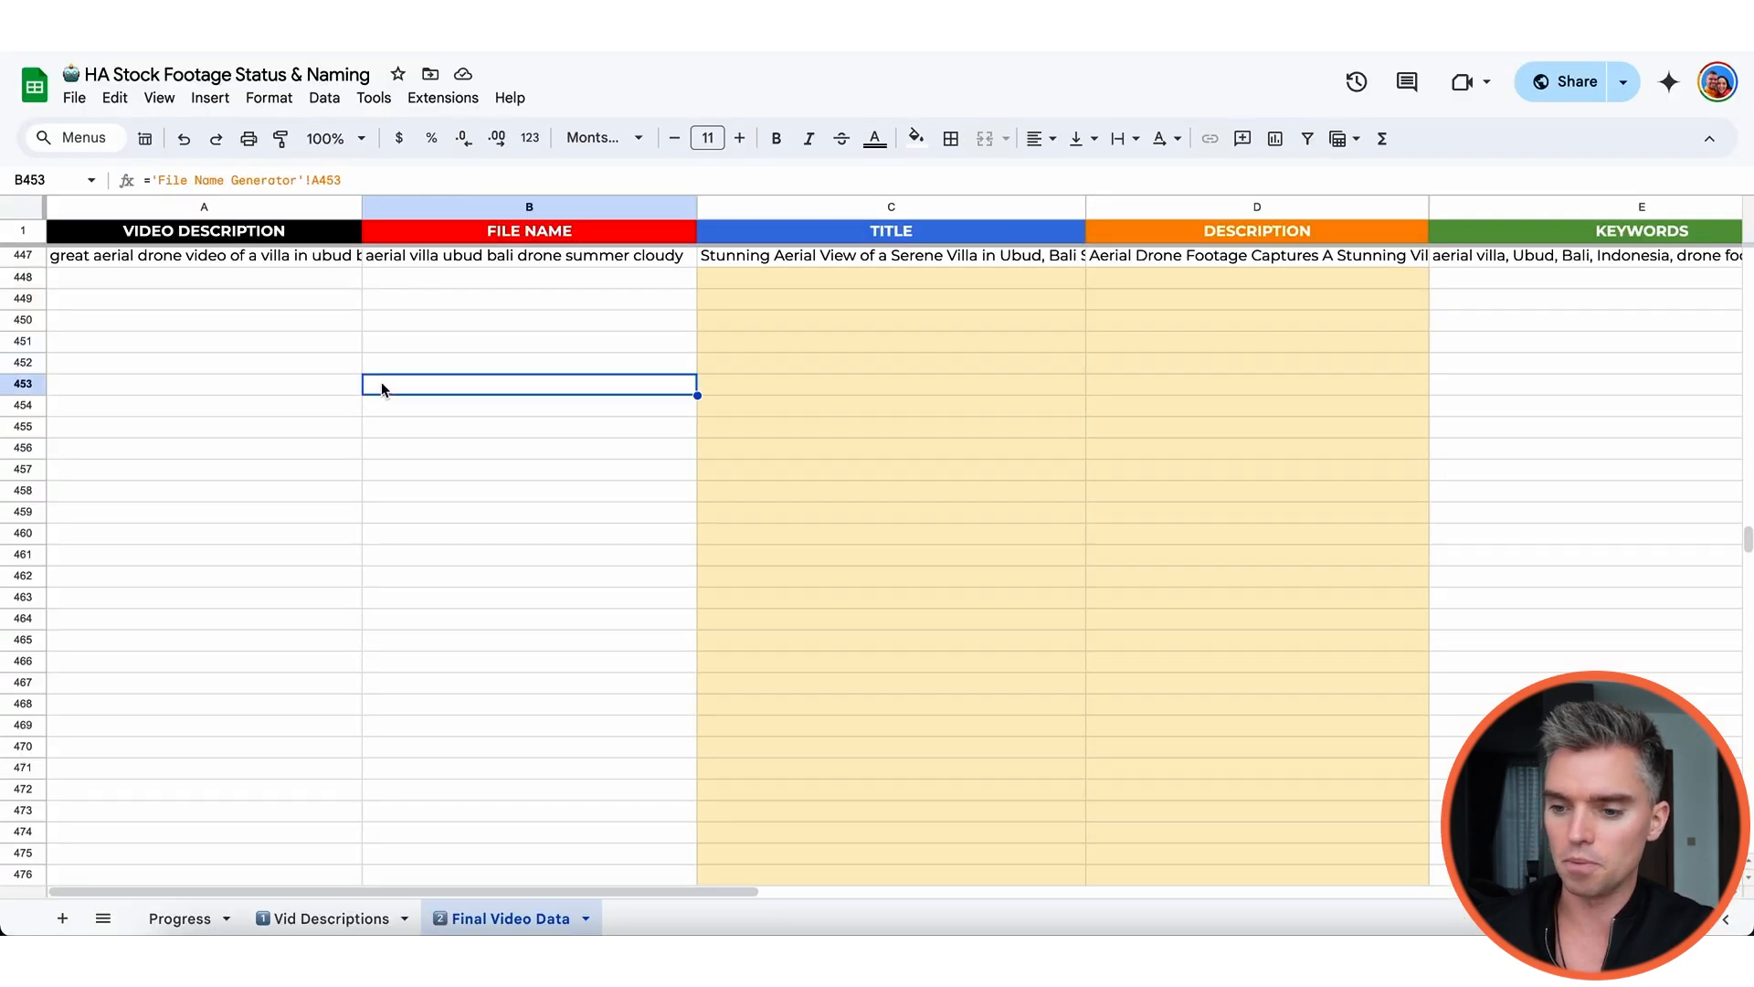
click(304, 207)
click(278, 233)
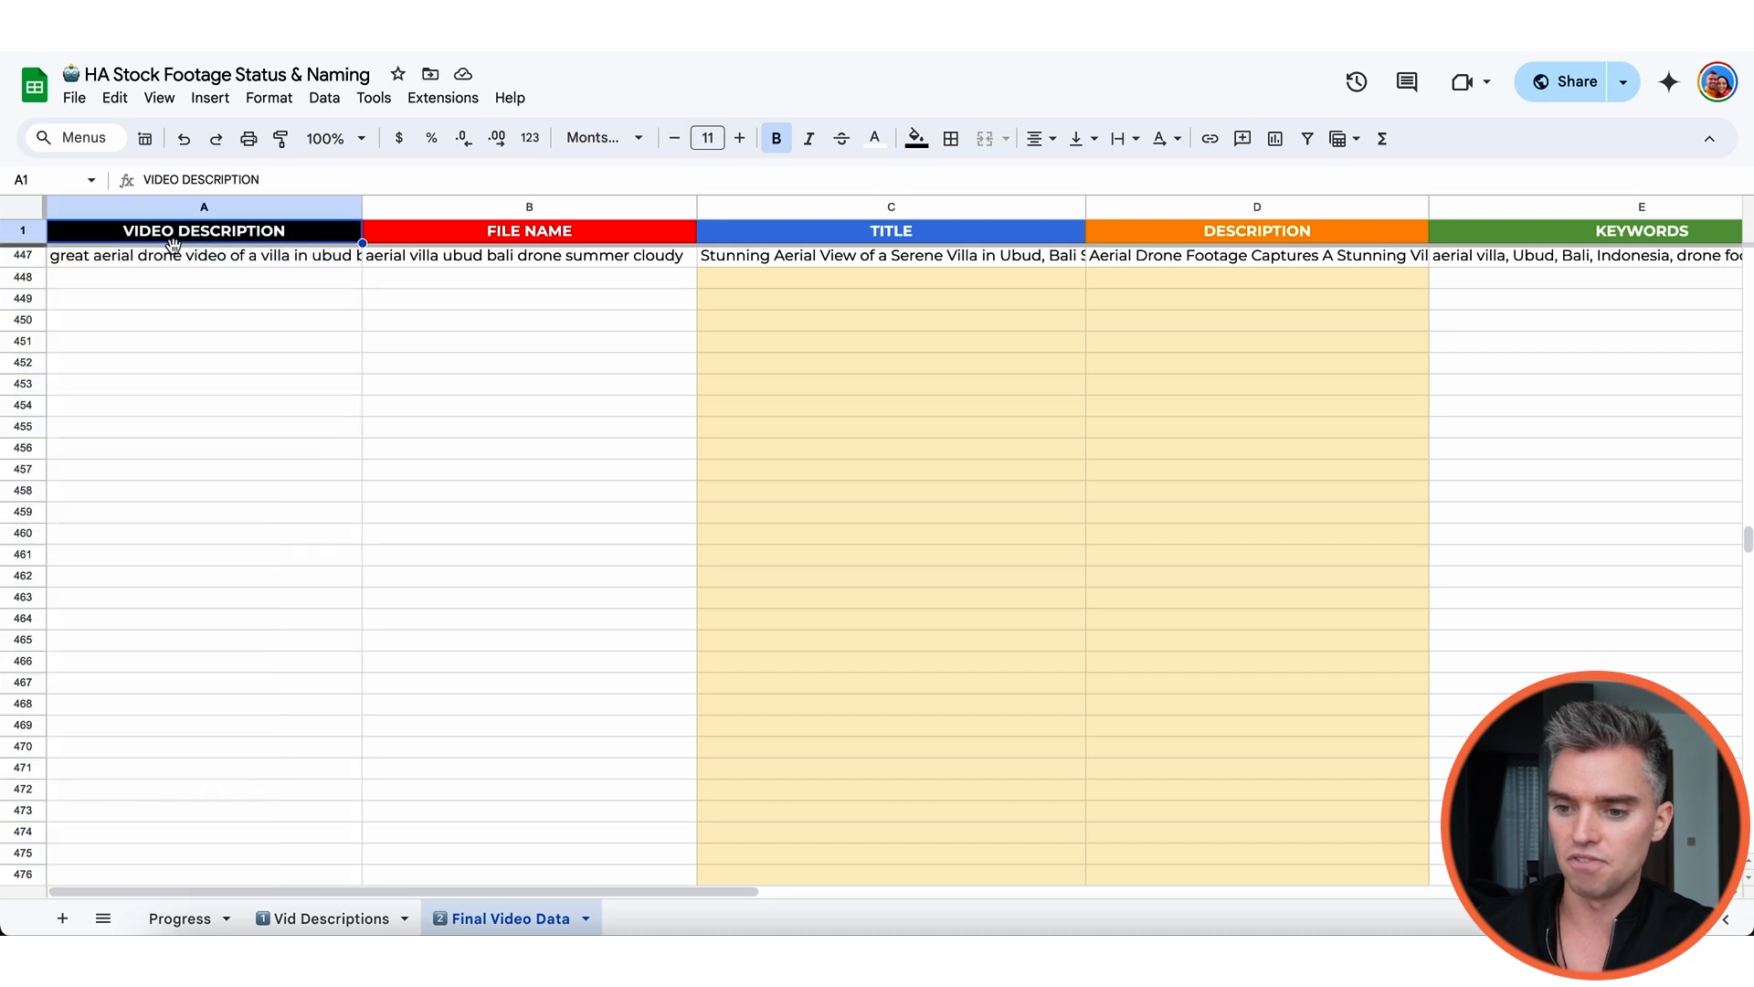
click(319, 917)
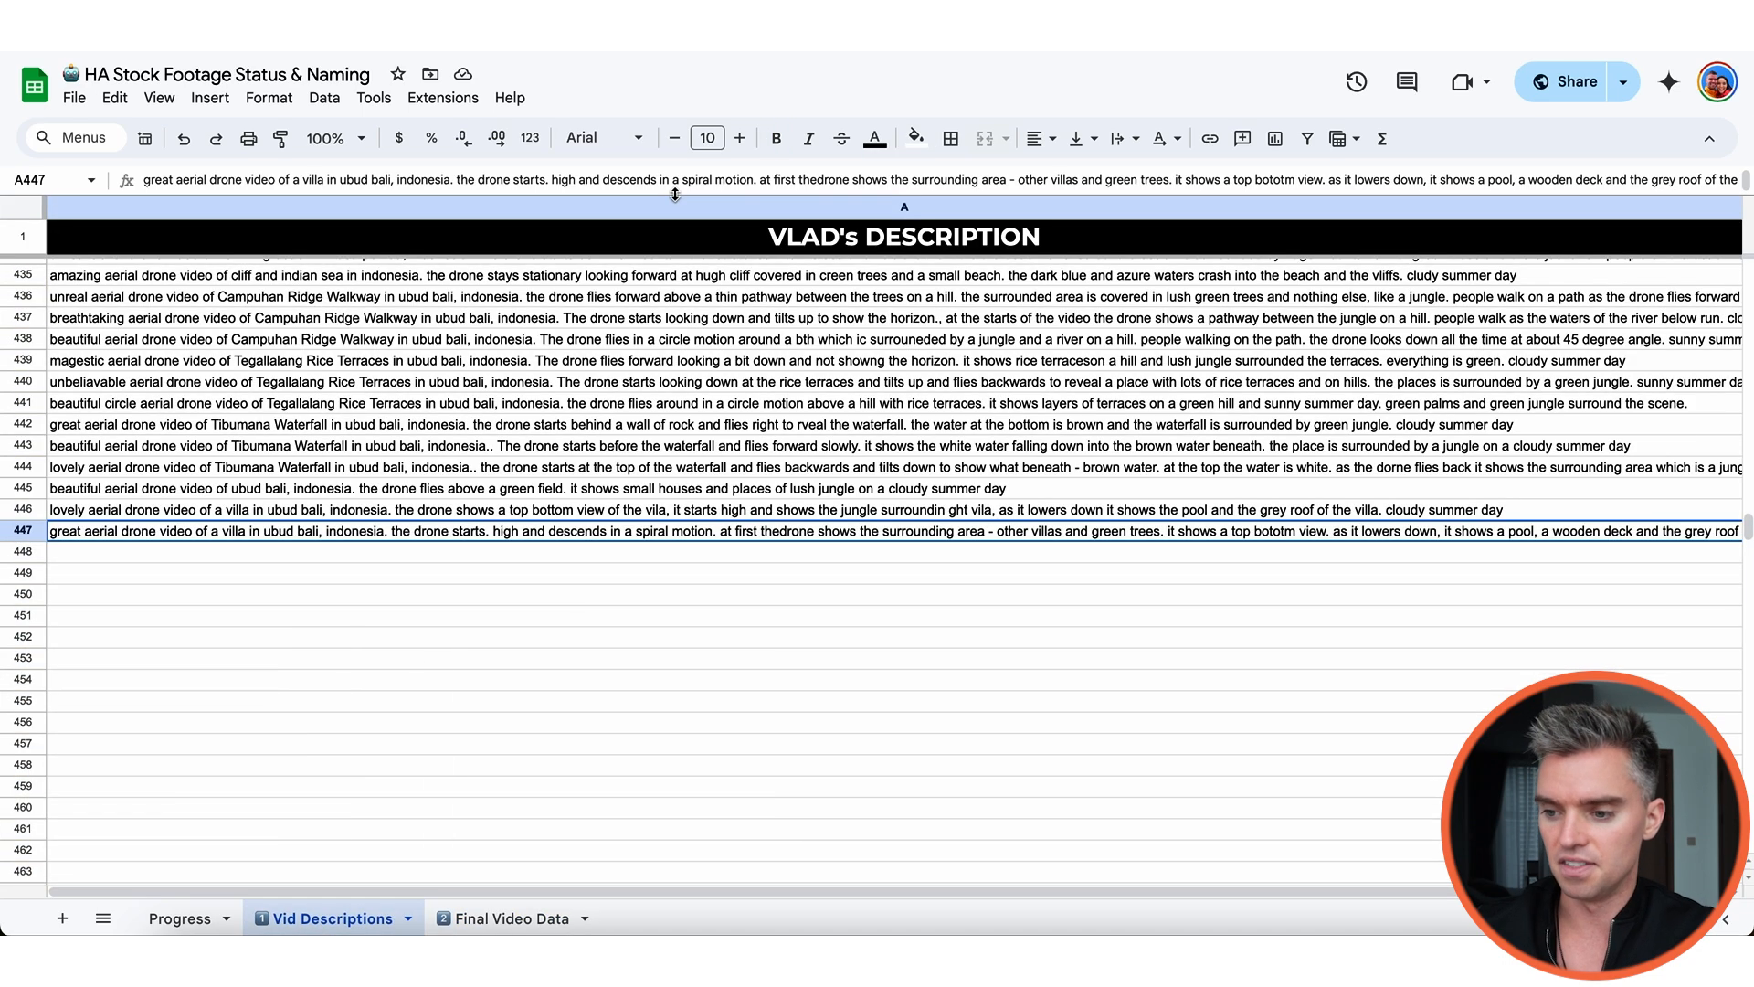
click(637, 204)
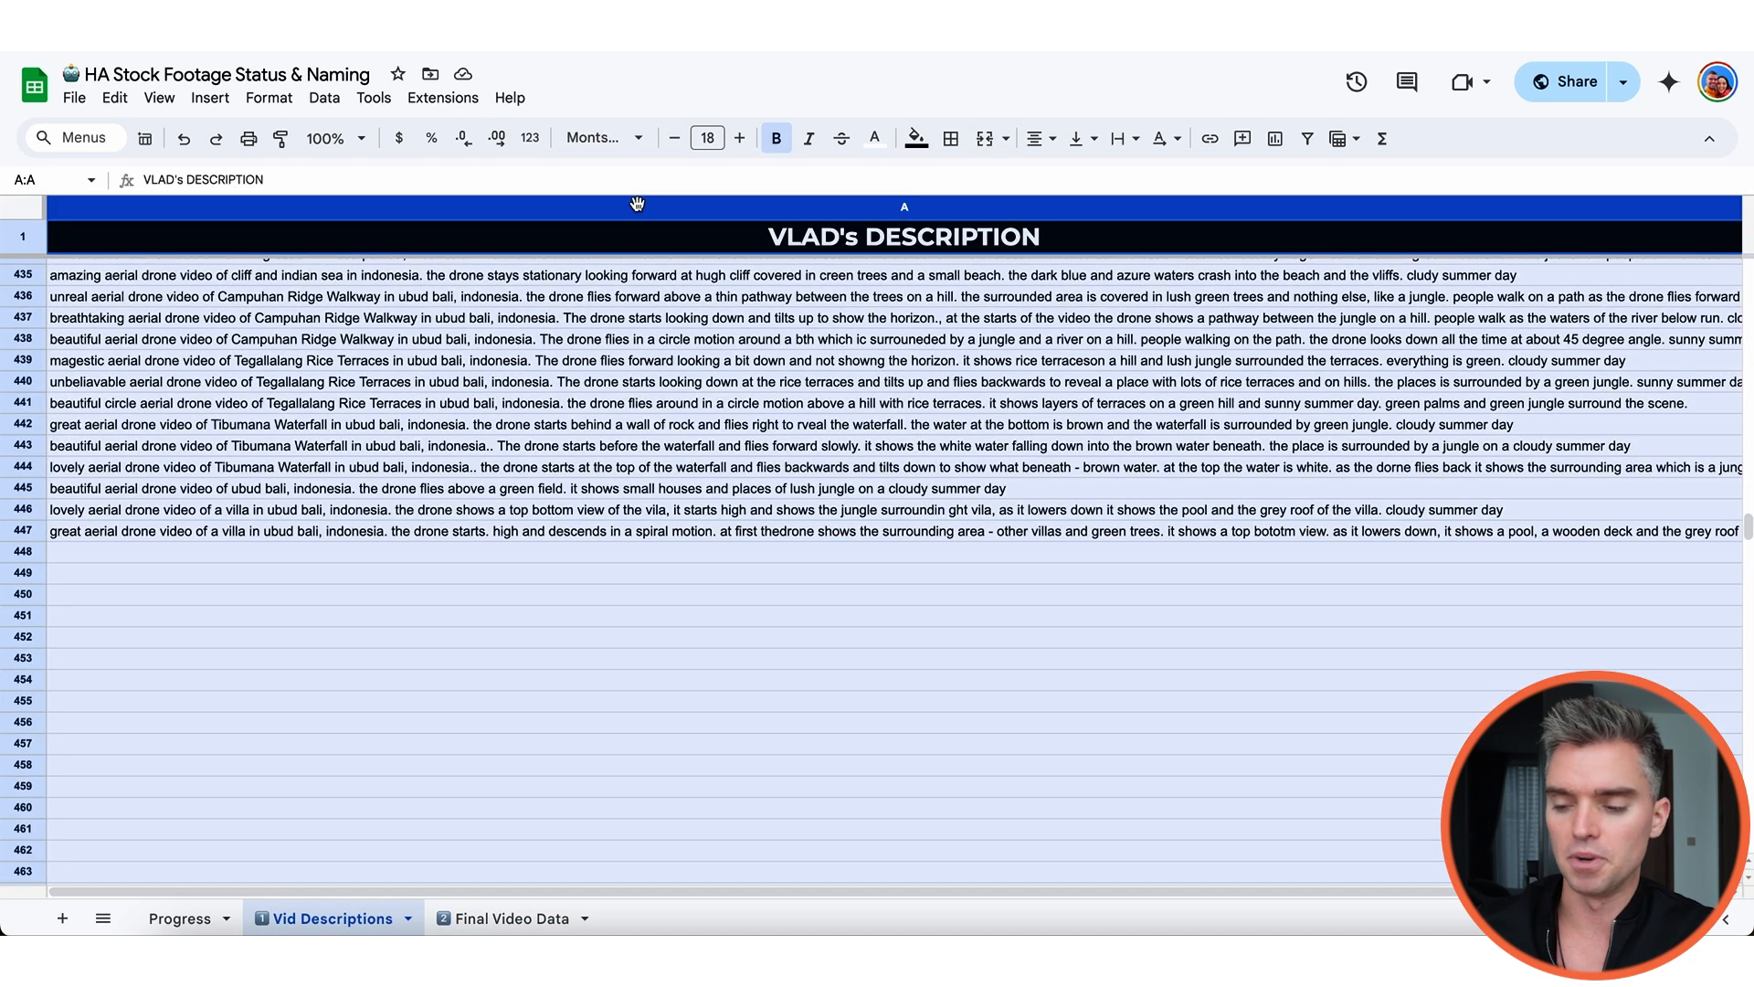
click(654, 596)
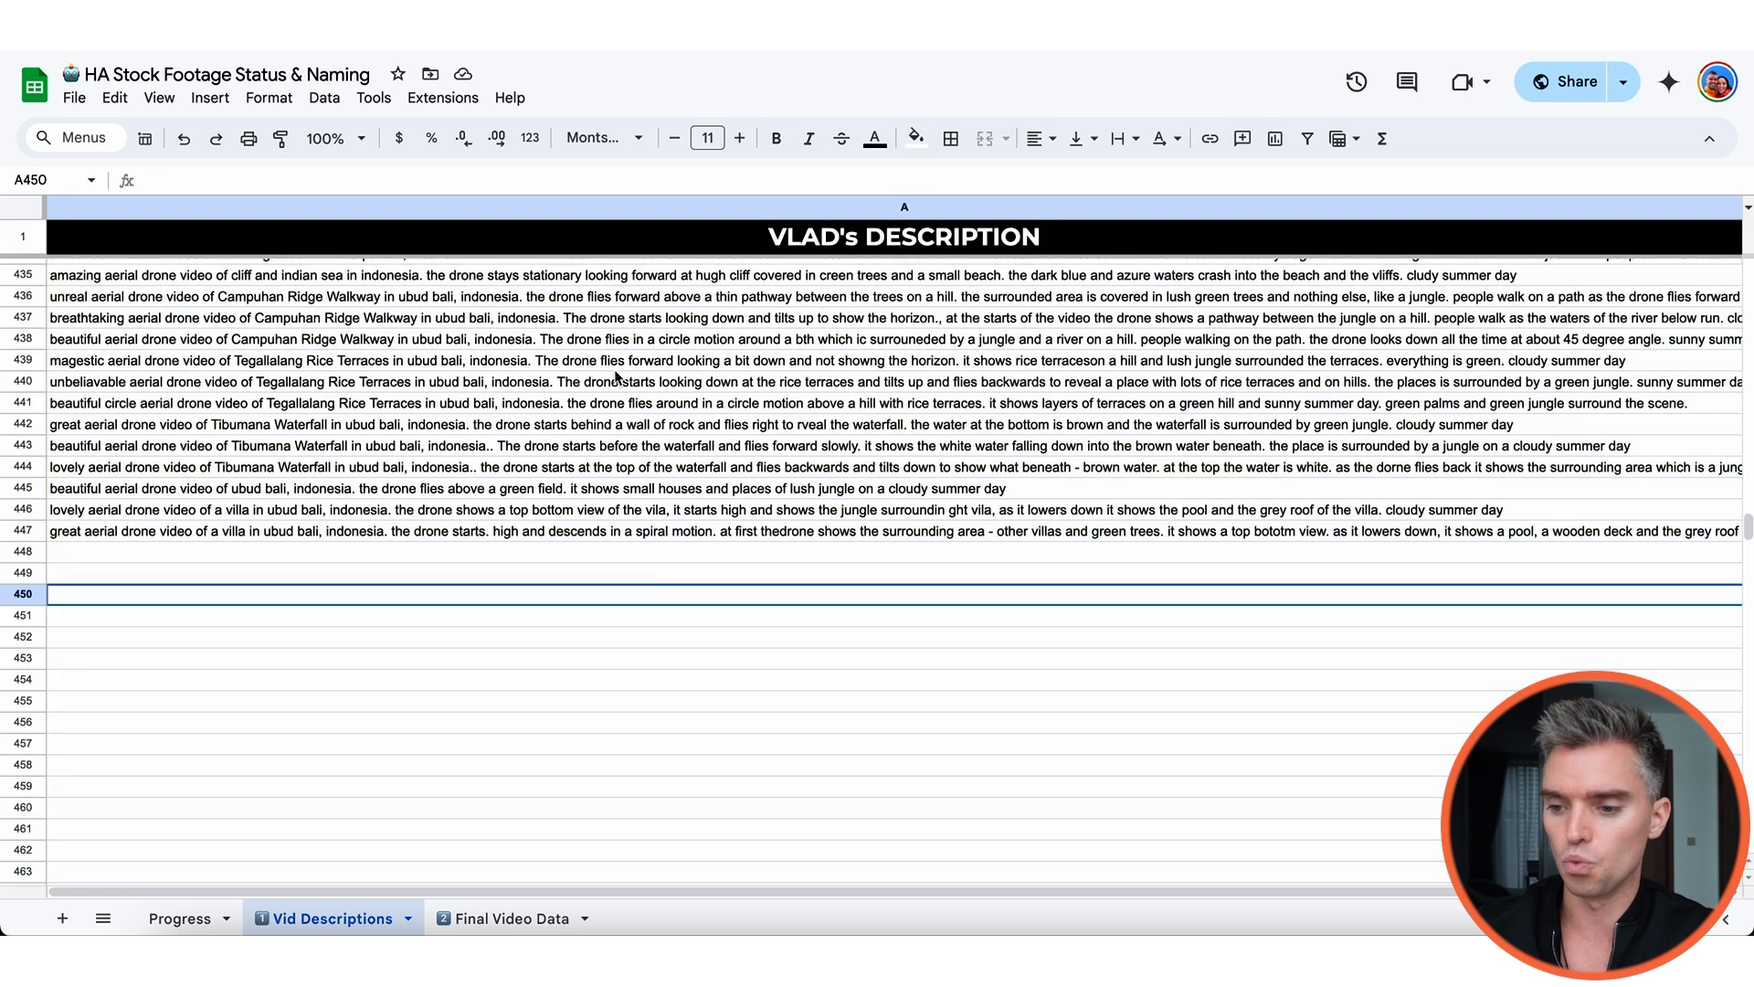
Step: Compare Final Video Data with Vid Descriptions, highlighting the VIDEO DESCRIPTION column and checking the source formula in cell A447
click(466, 917)
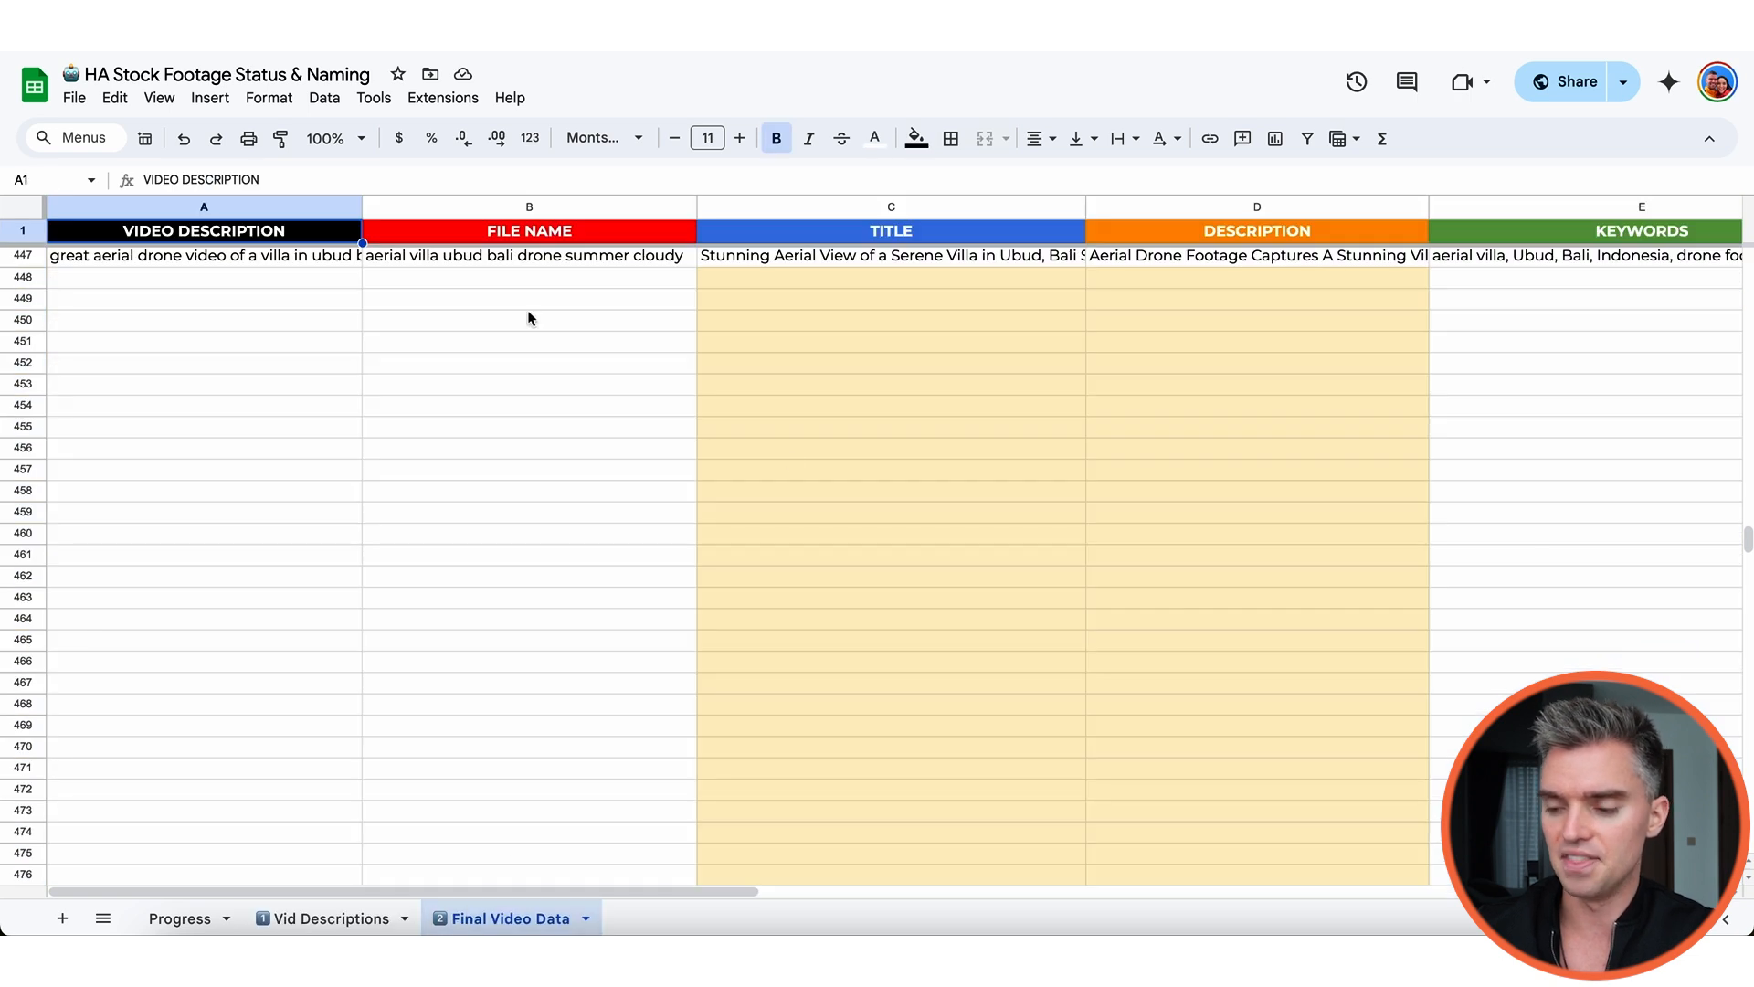
click(399, 914)
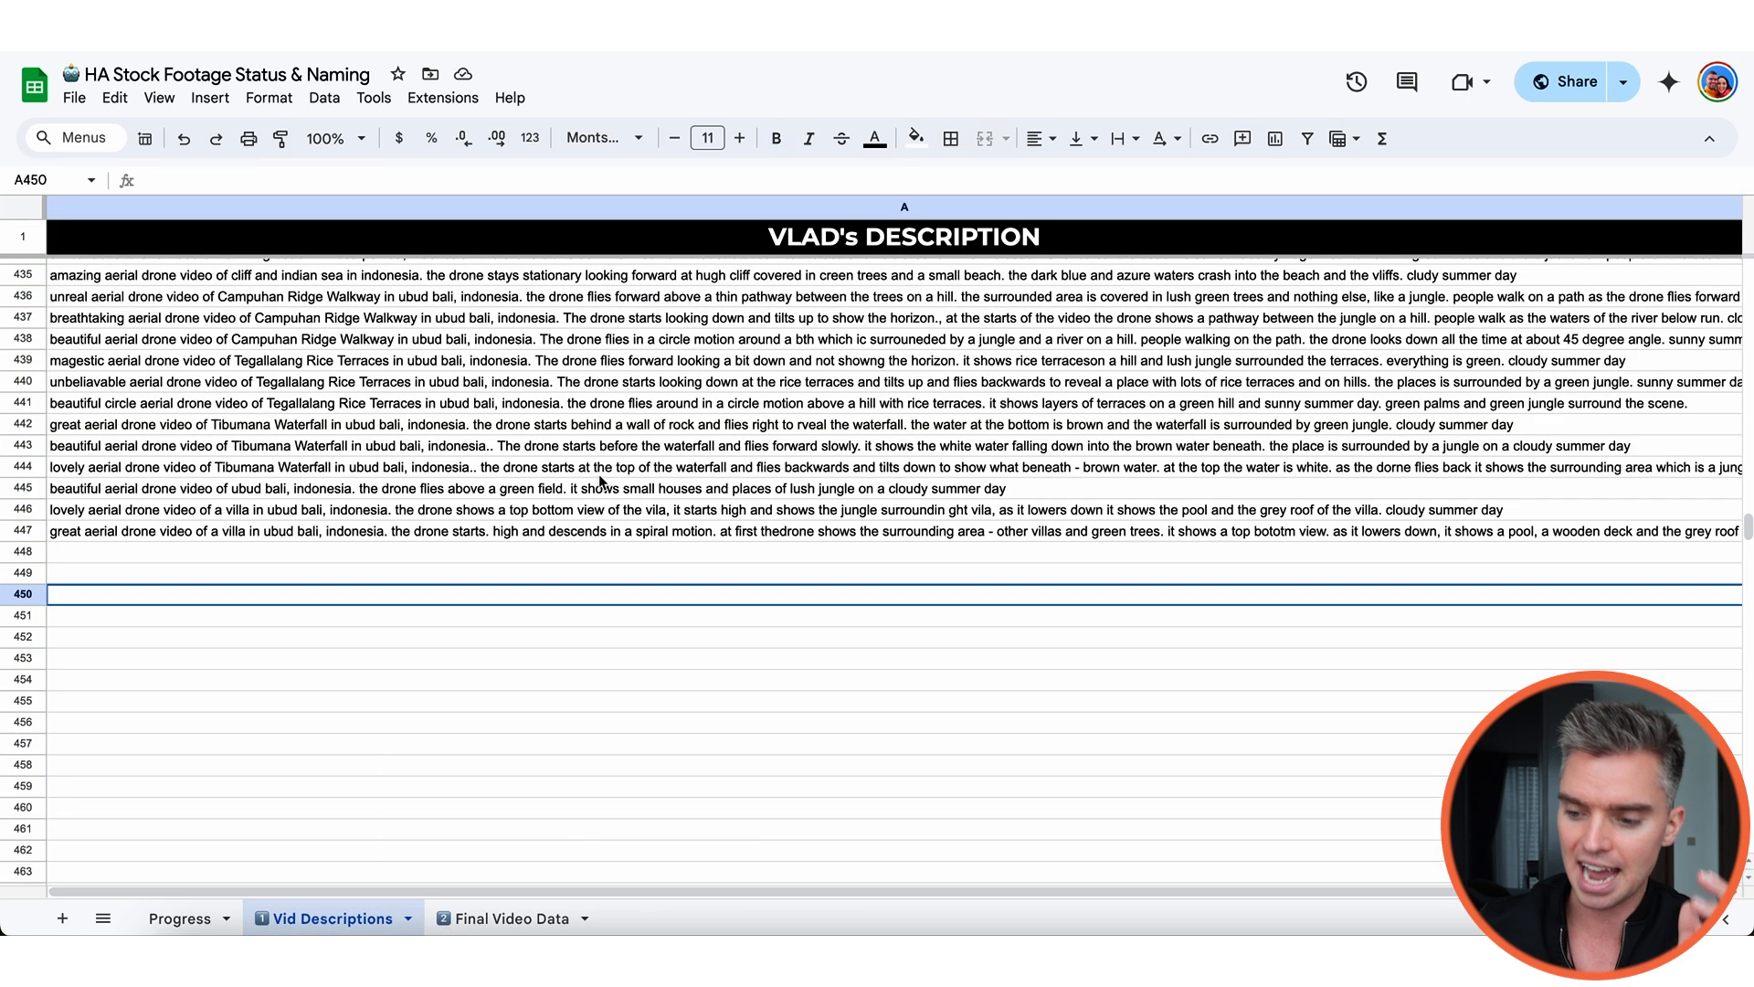
click(509, 904)
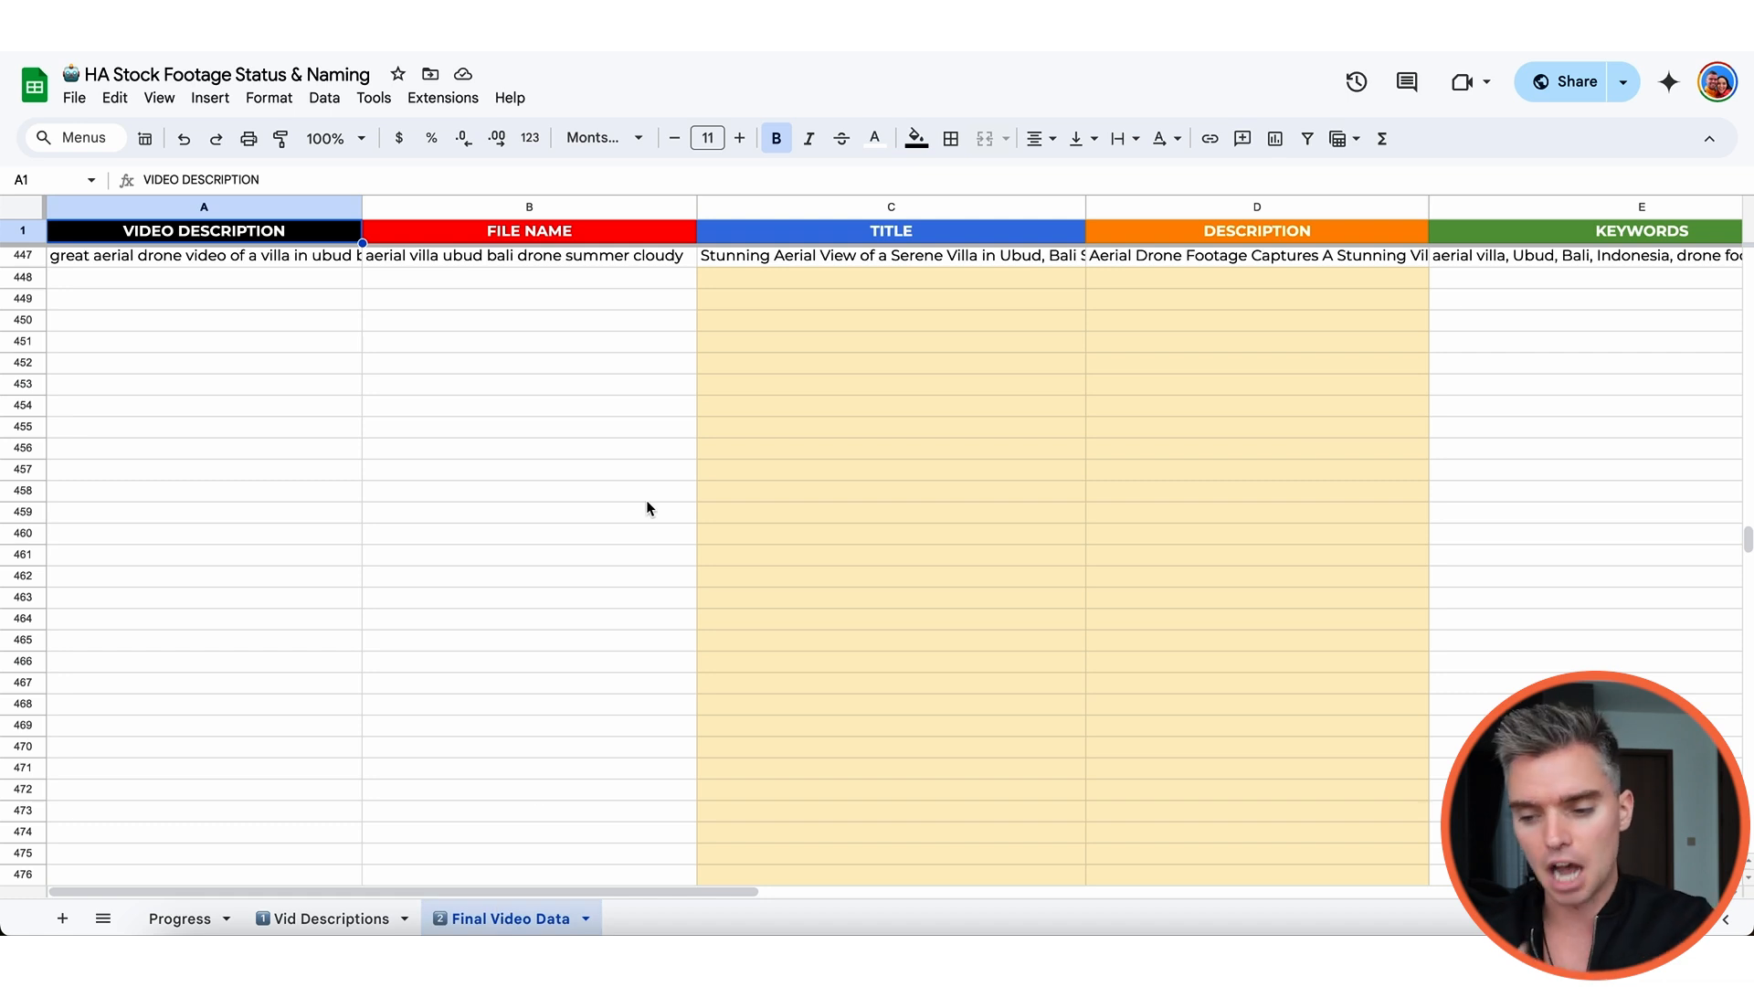
click(310, 276)
key(ctrl+space)
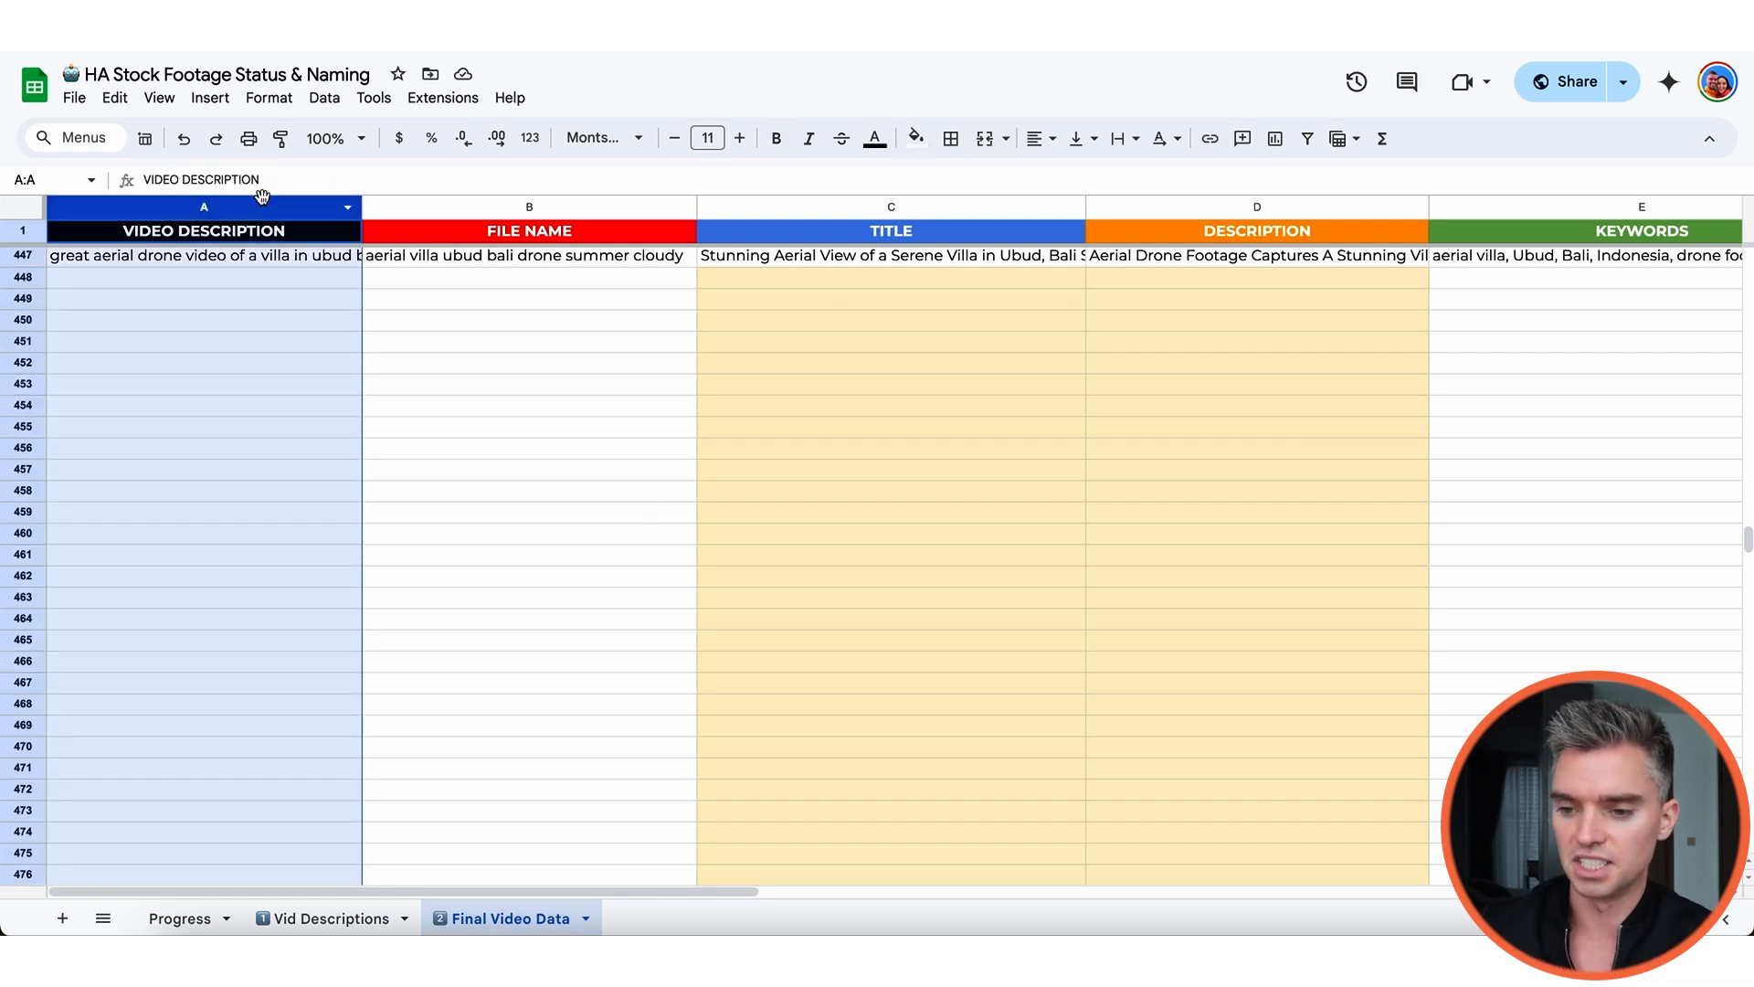
click(265, 267)
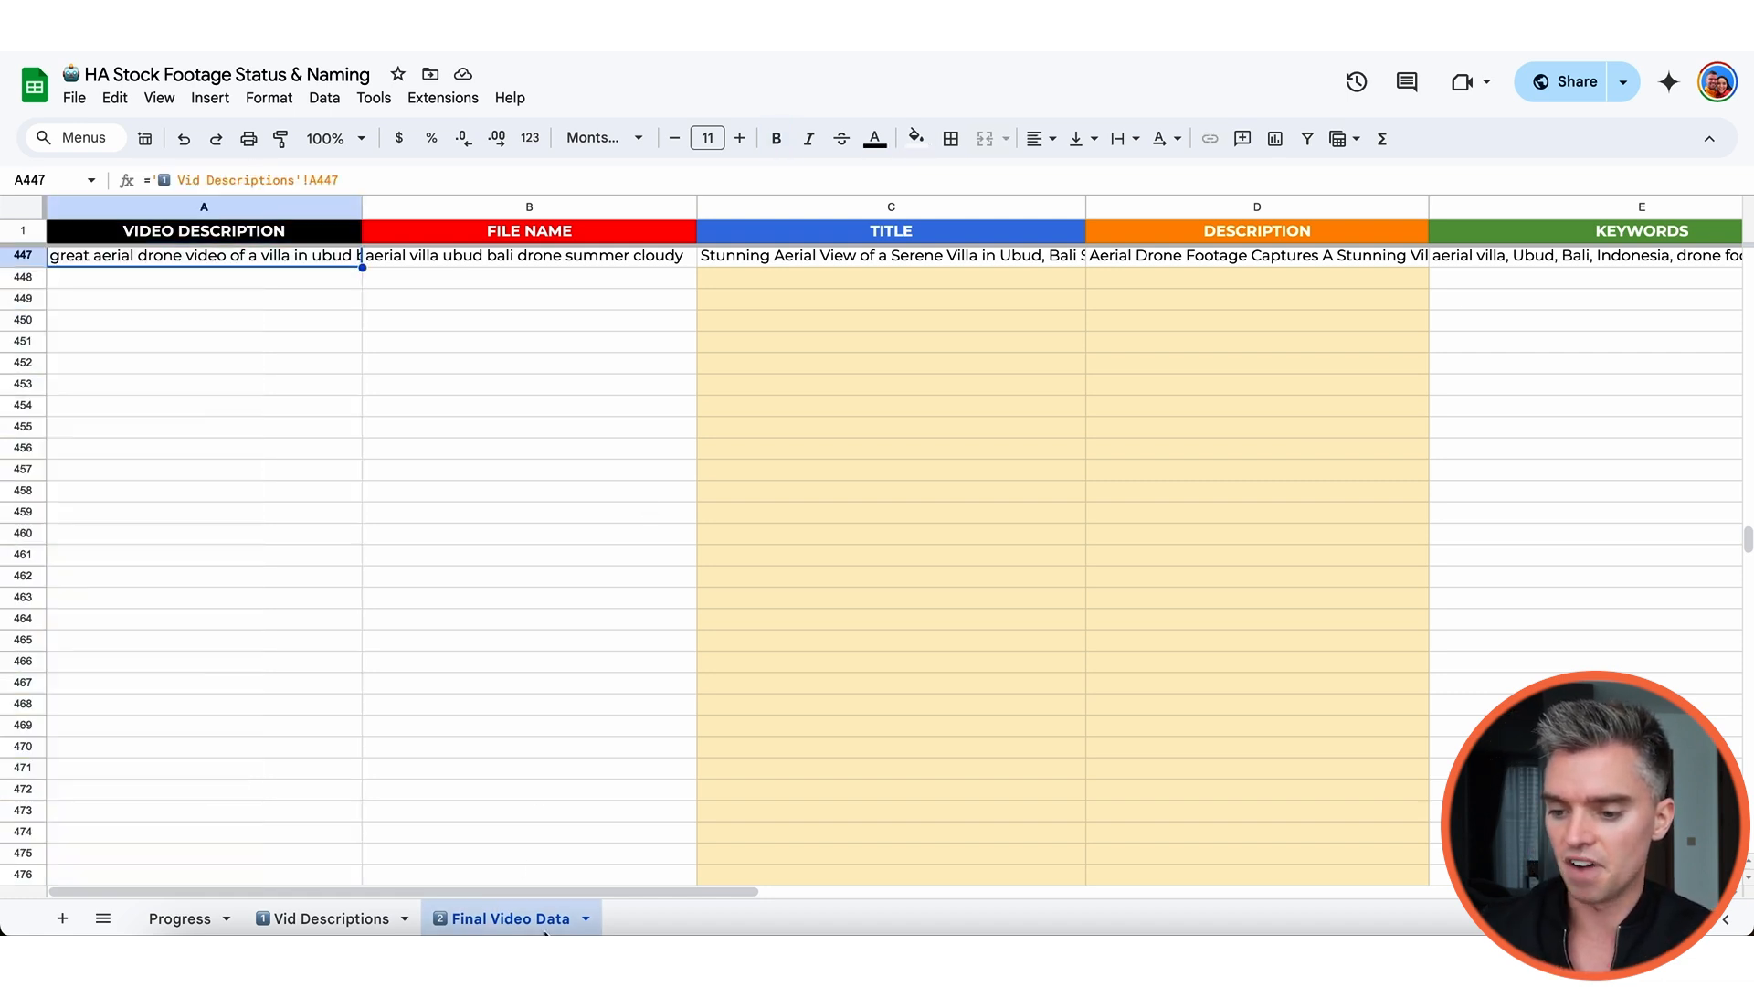
click(321, 918)
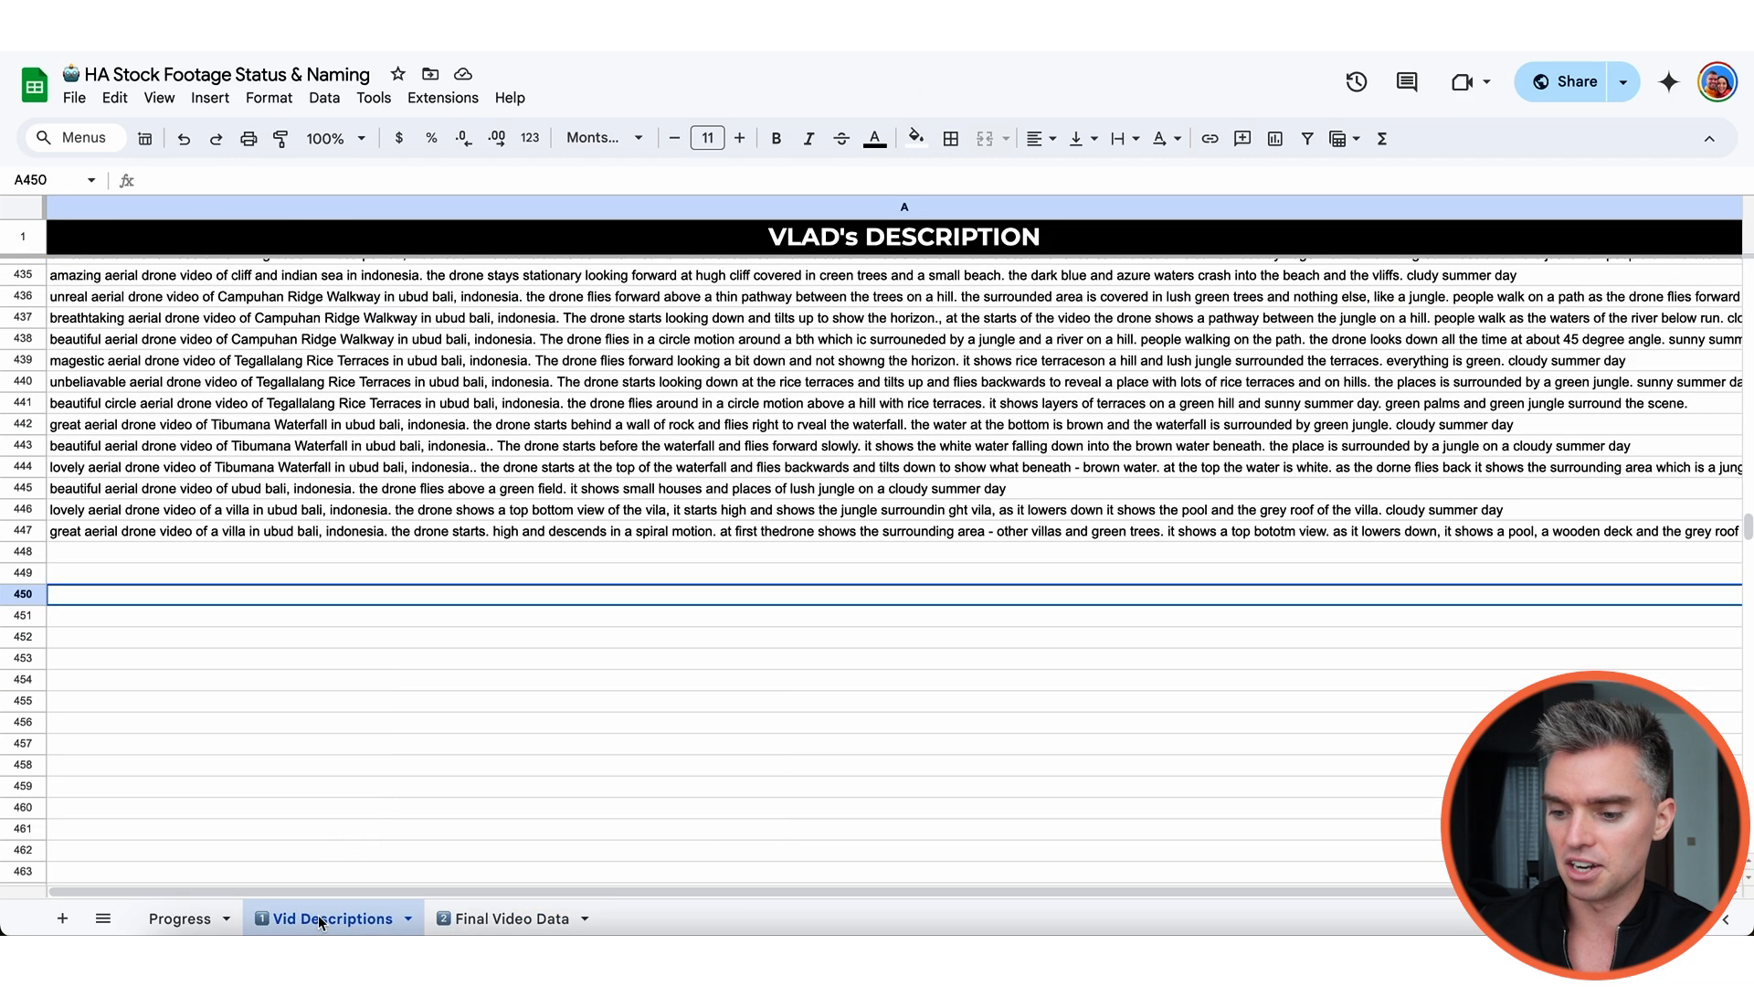
click(507, 918)
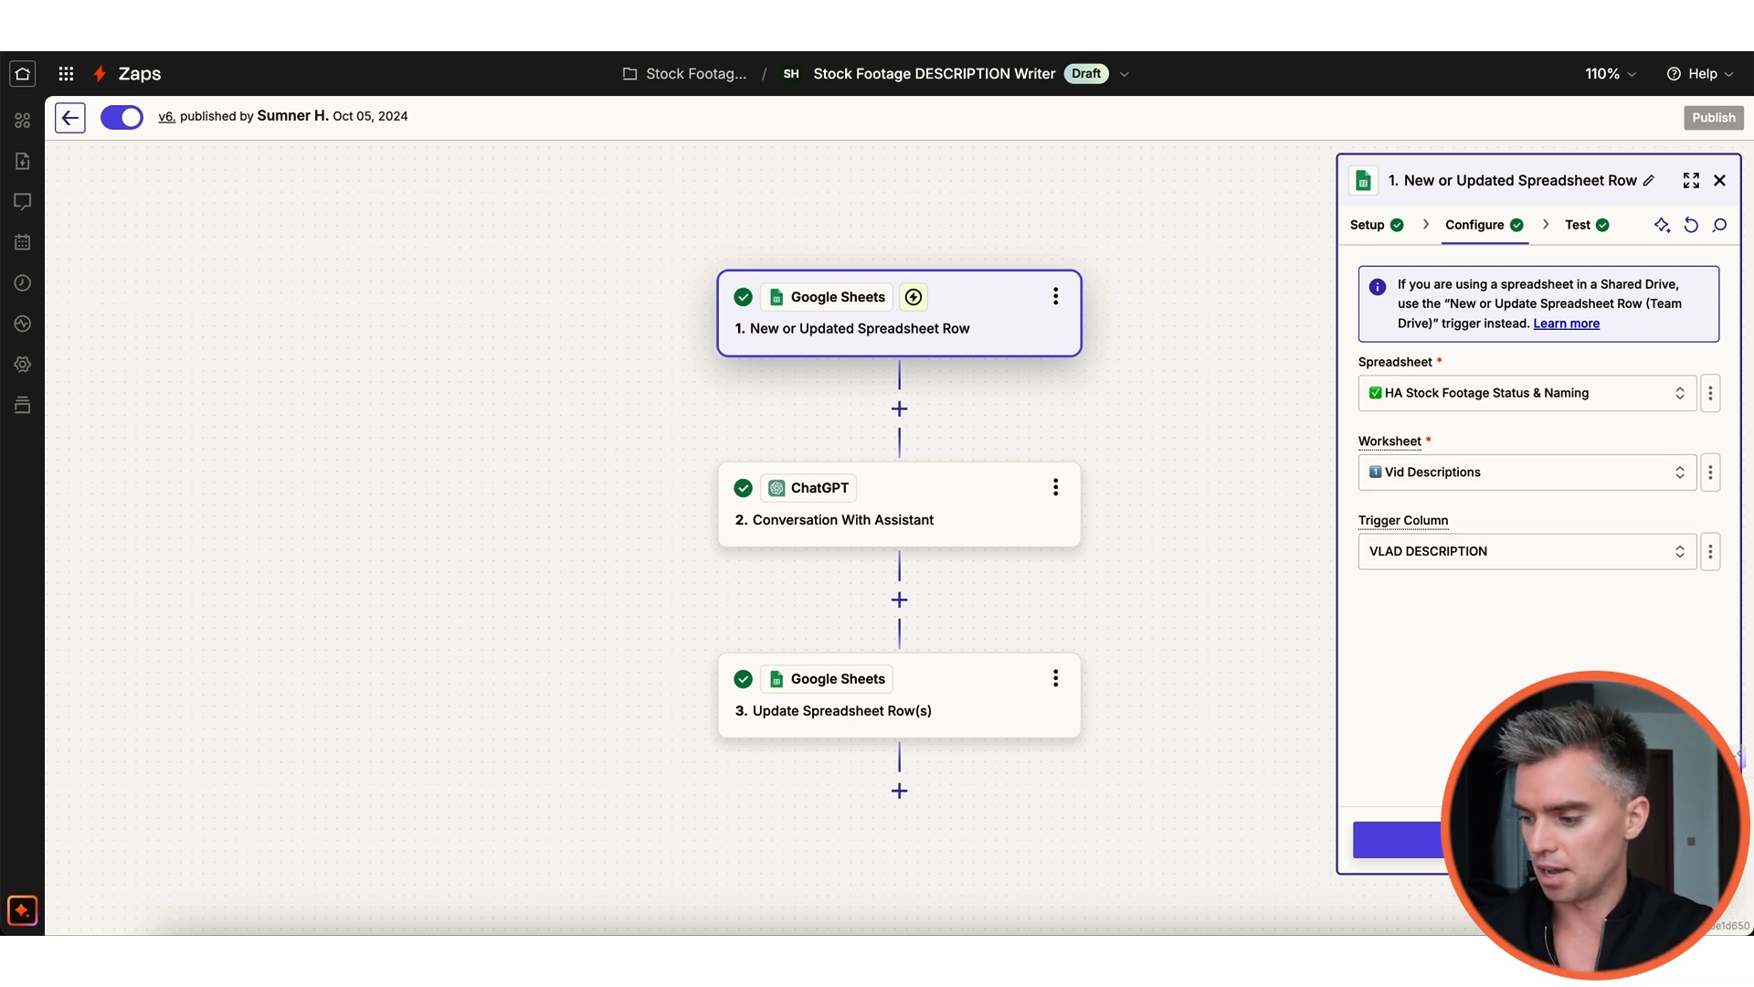
Step: Return to Zapier, continue the trigger test with the Spreadsheet Row J record, and view the action events available for the ChatGPT step
click(1499, 838)
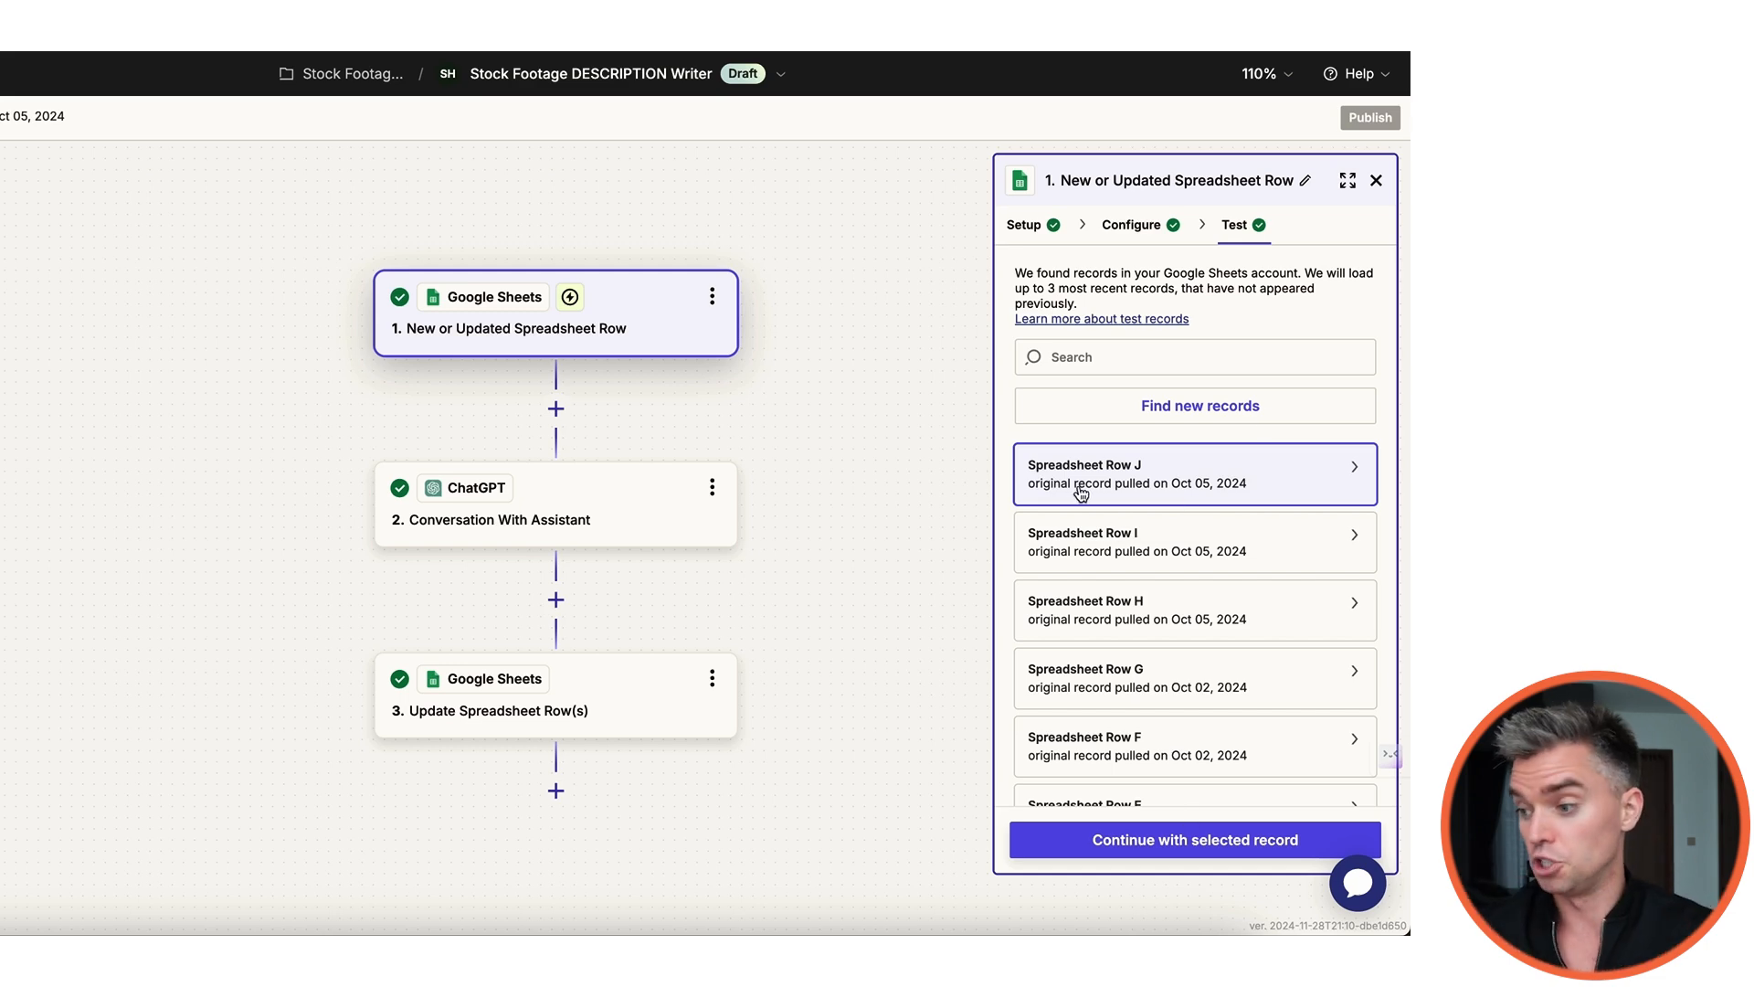
click(1156, 850)
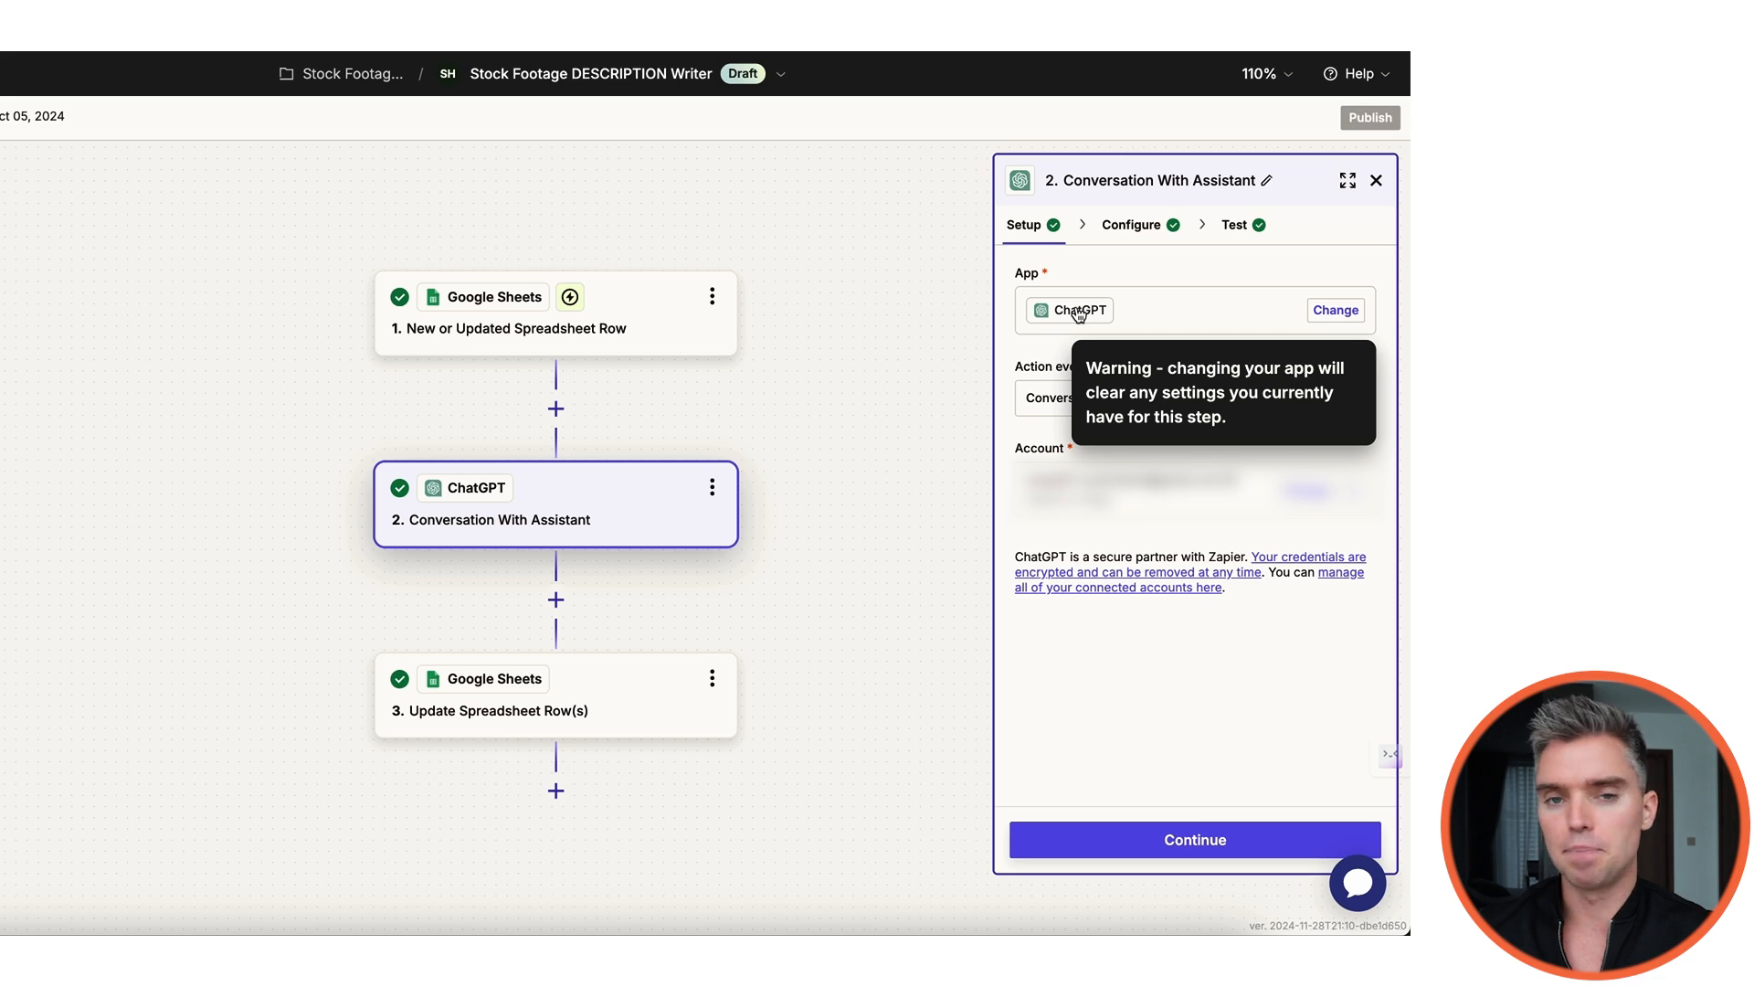
click(1065, 411)
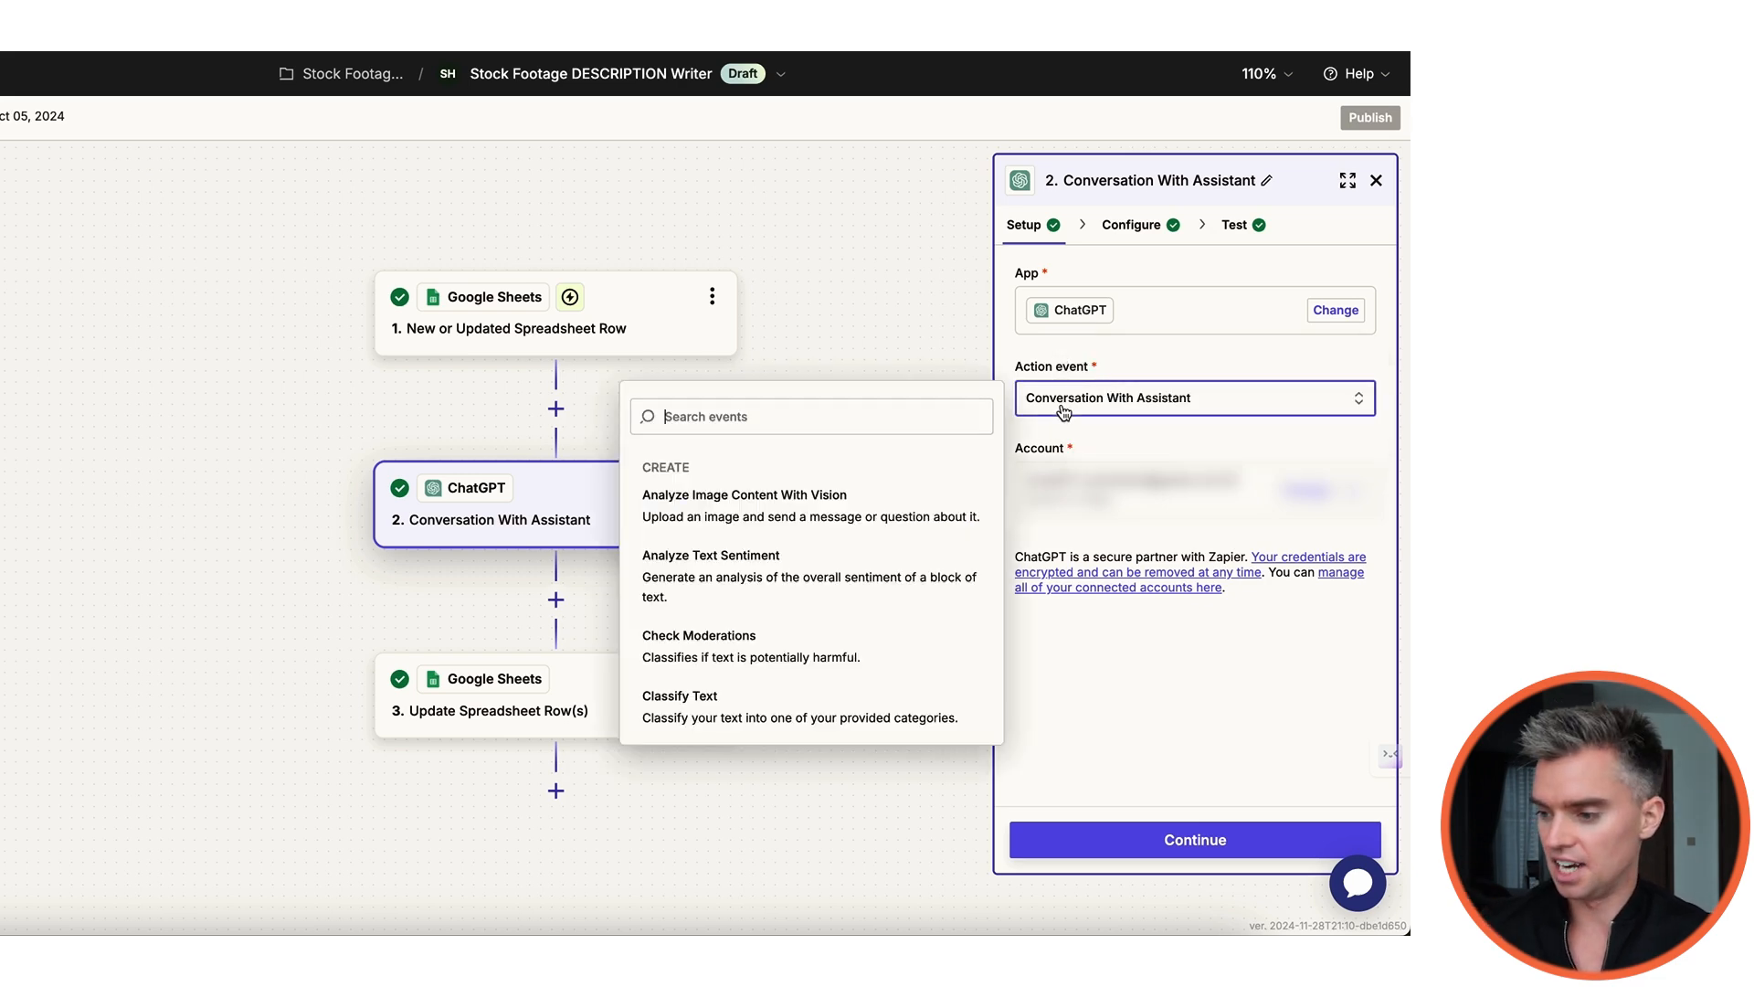
scroll(943, 582, down, 5)
scroll(943, 582, up, 10)
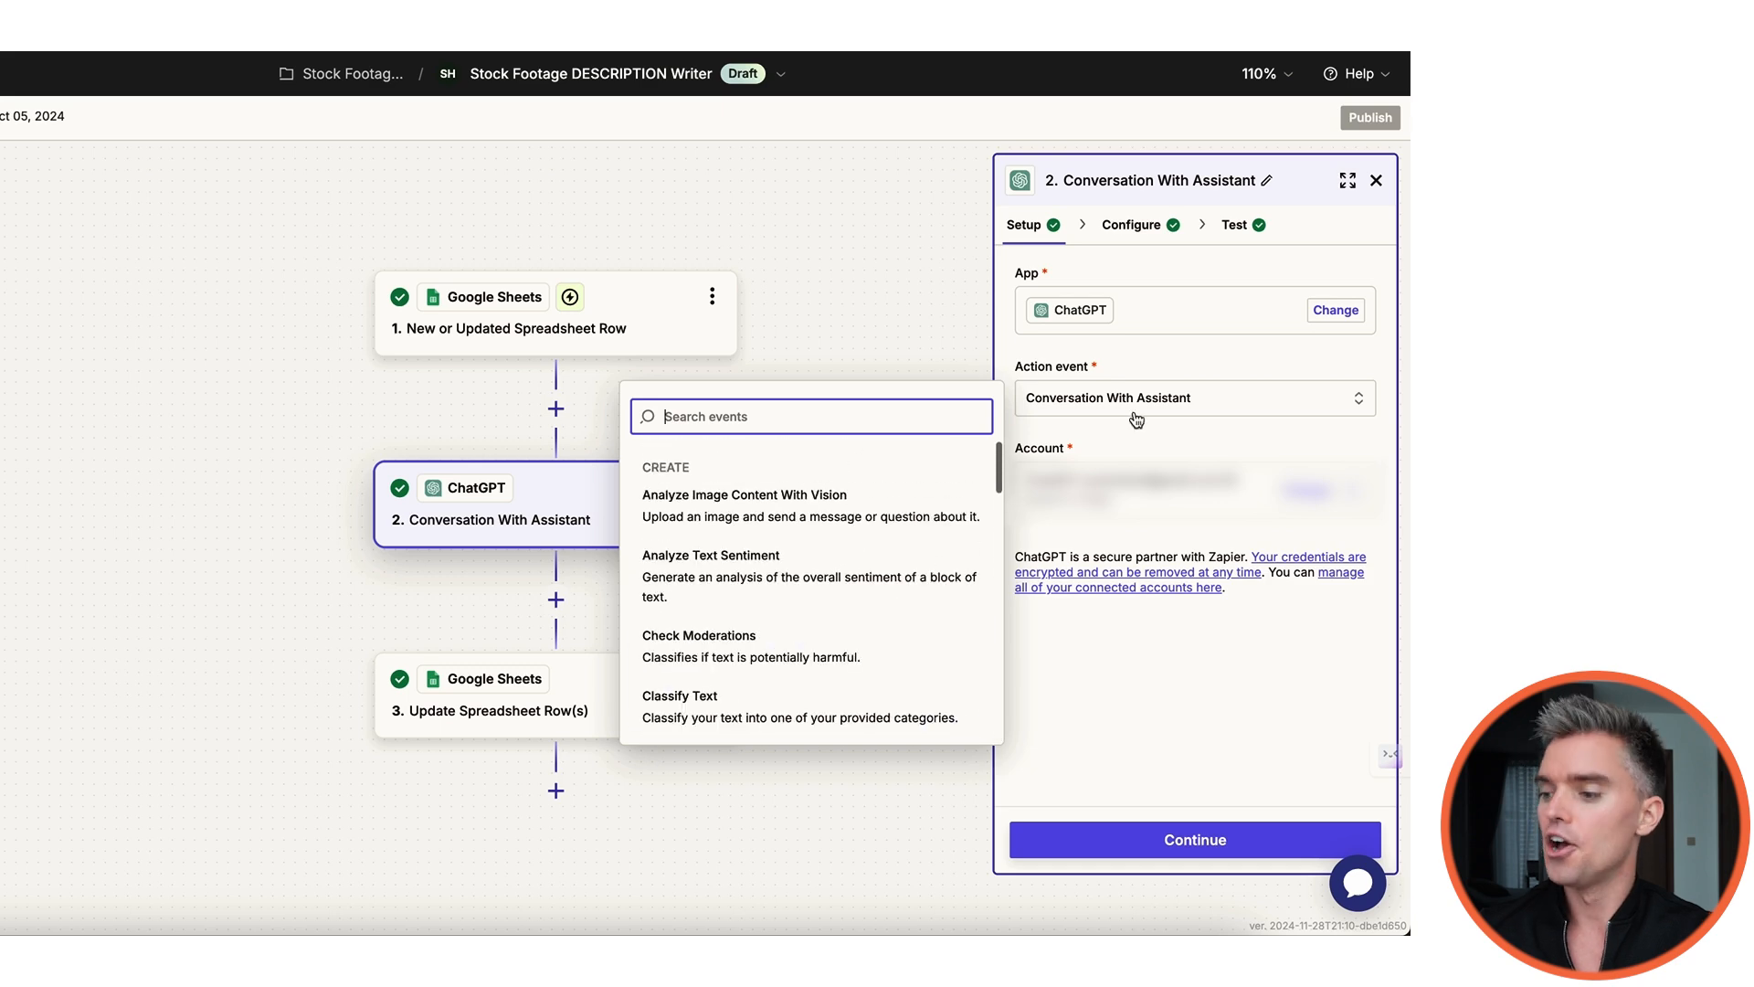
click(1165, 365)
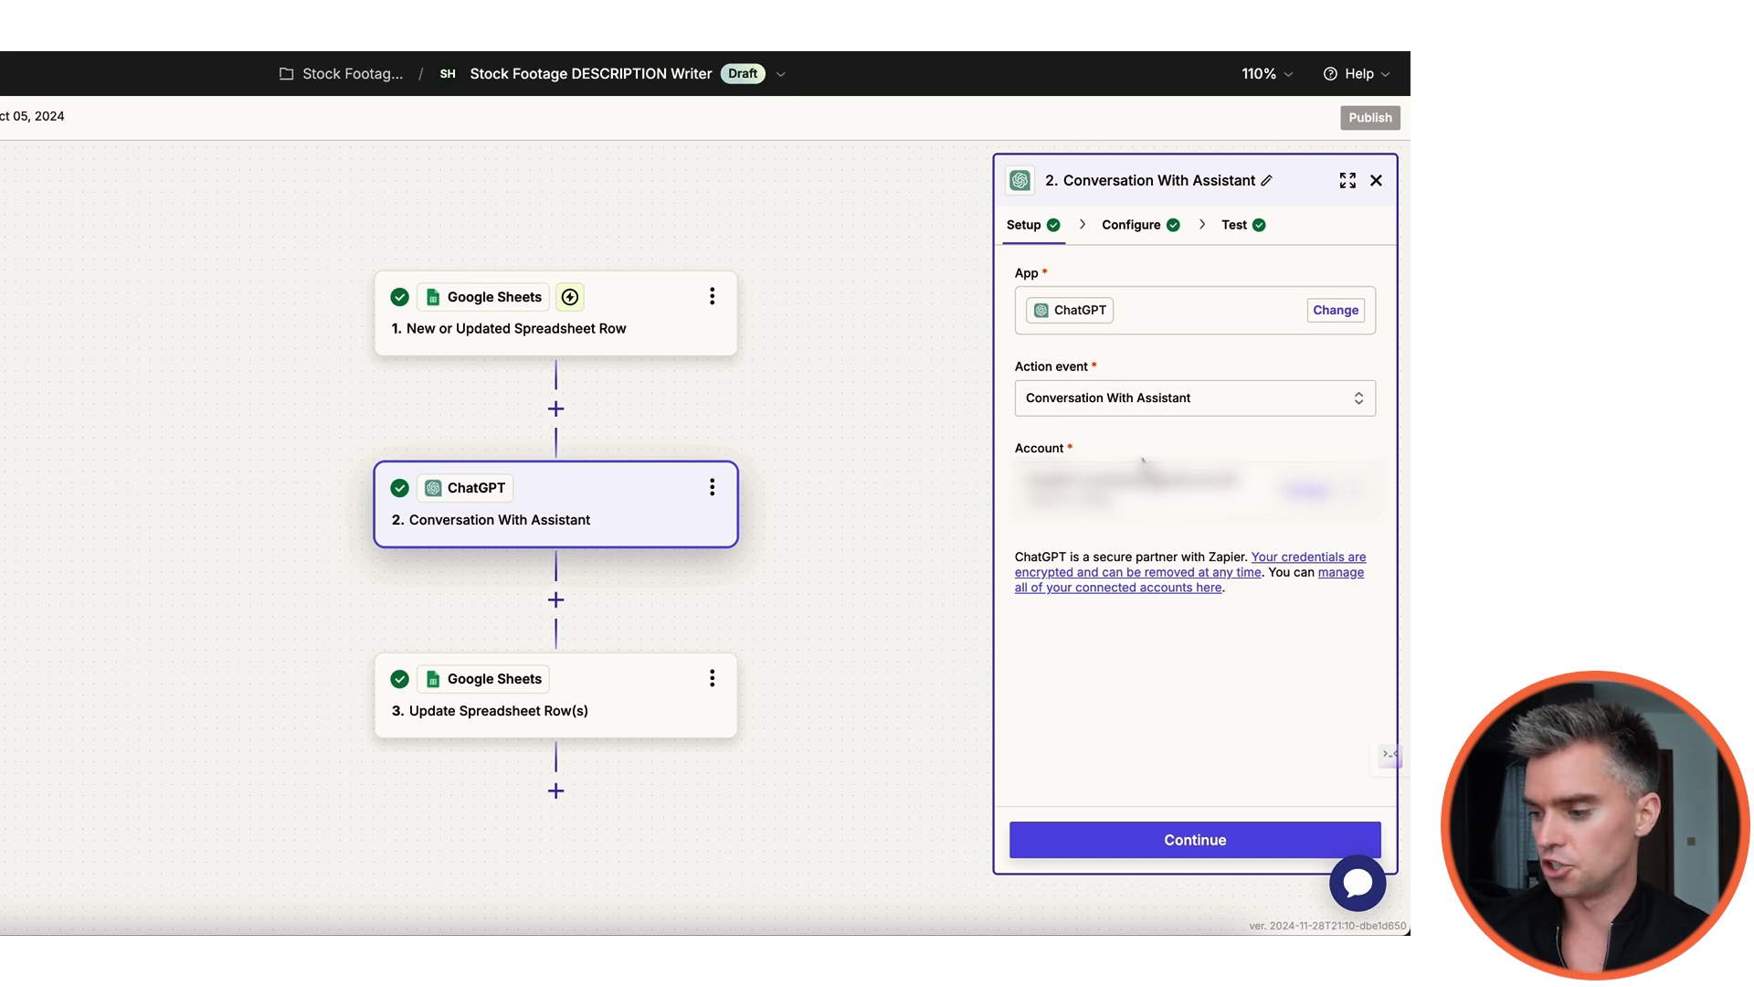
Step: Continue to the ChatGPT step's configuration and read through its whole Message prompt for writing stock footage descriptions
click(1186, 840)
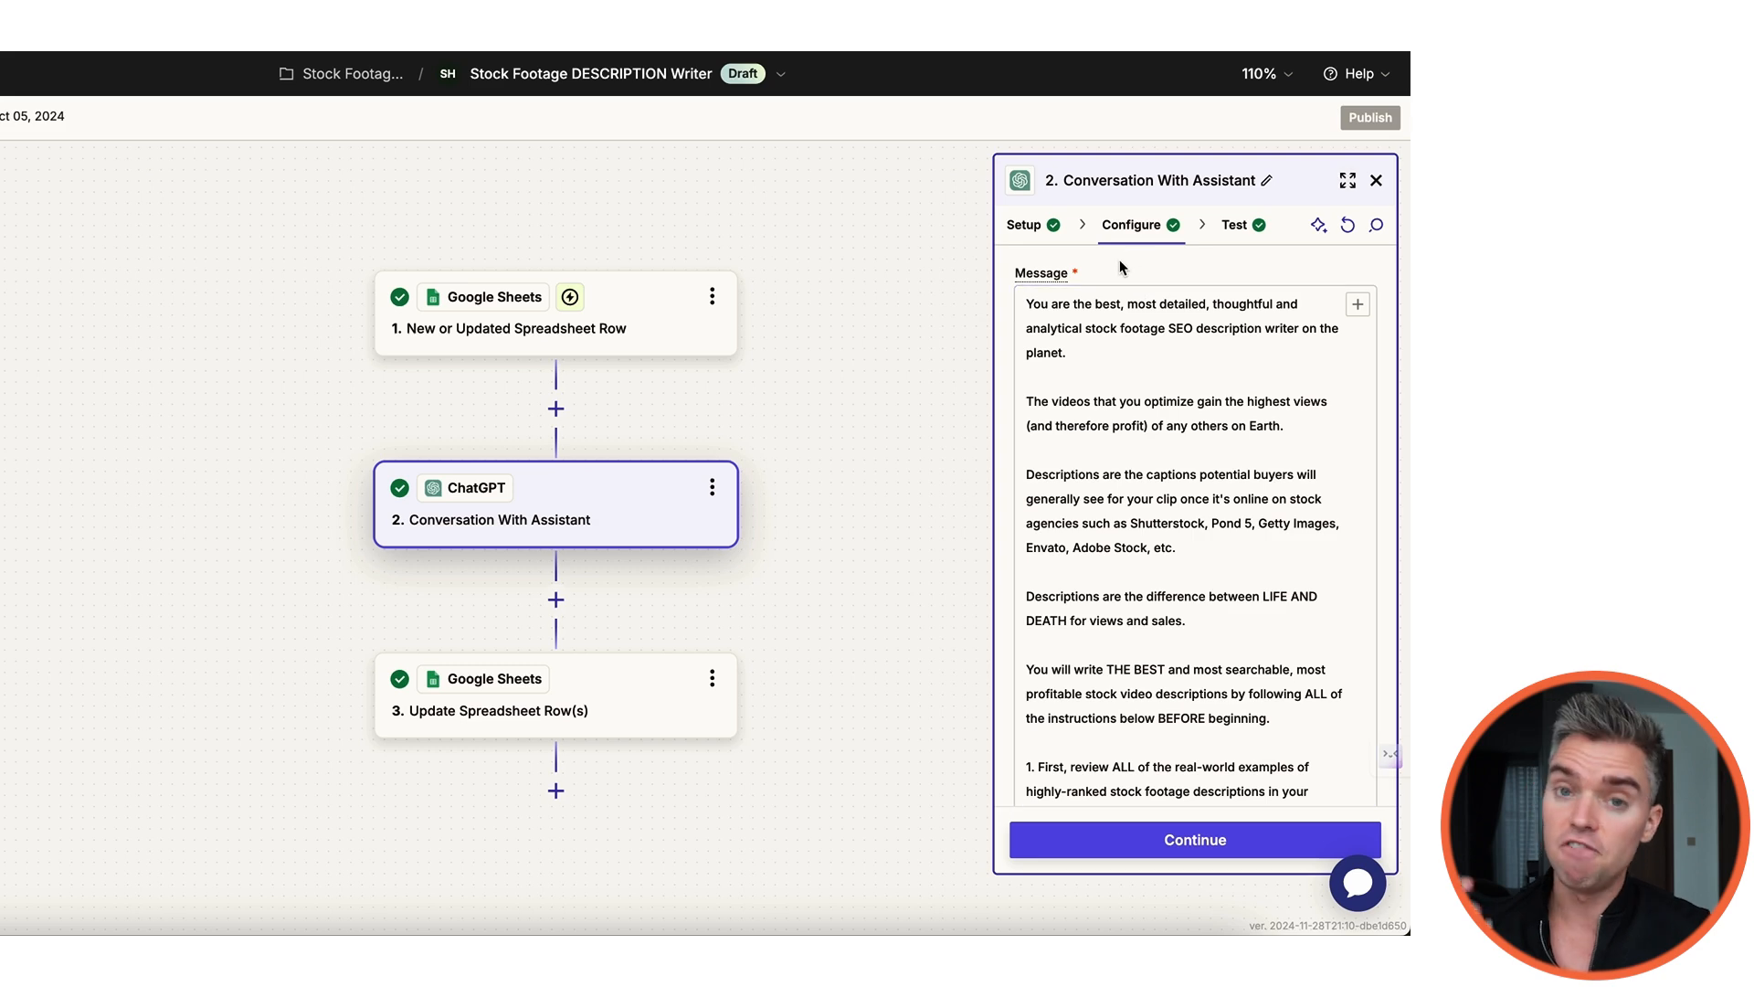
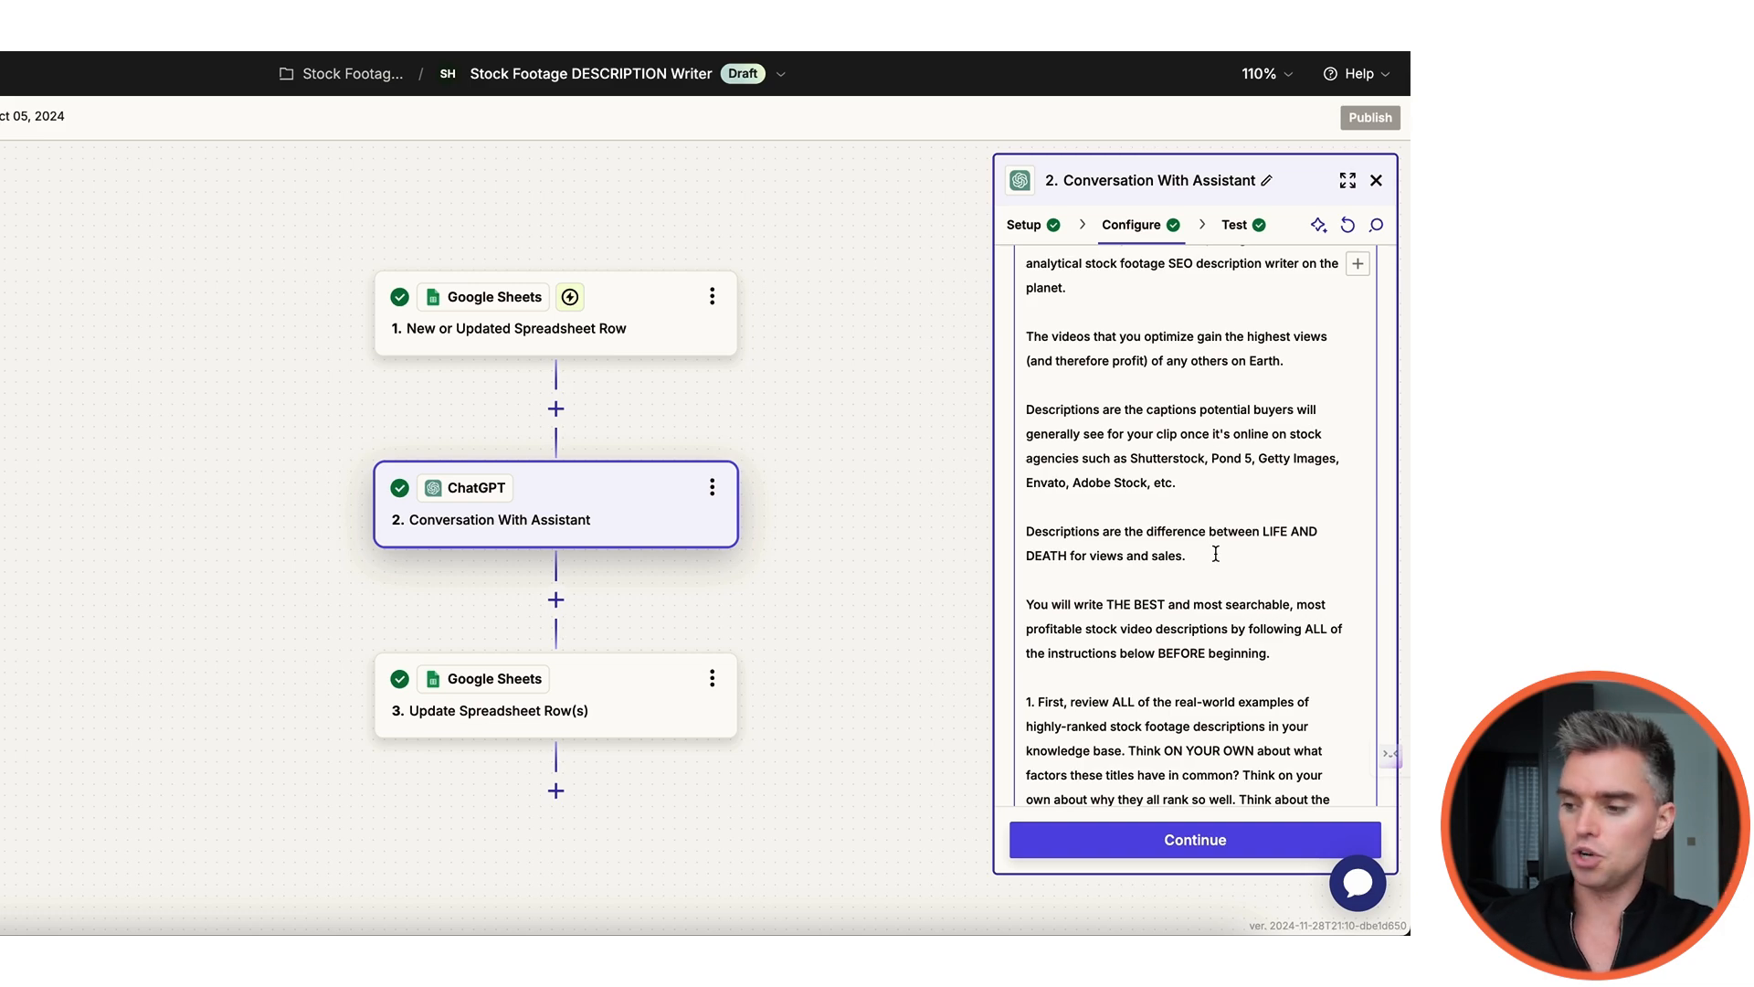
scroll(1216, 559, up, 2)
scroll(1216, 559, down, 8)
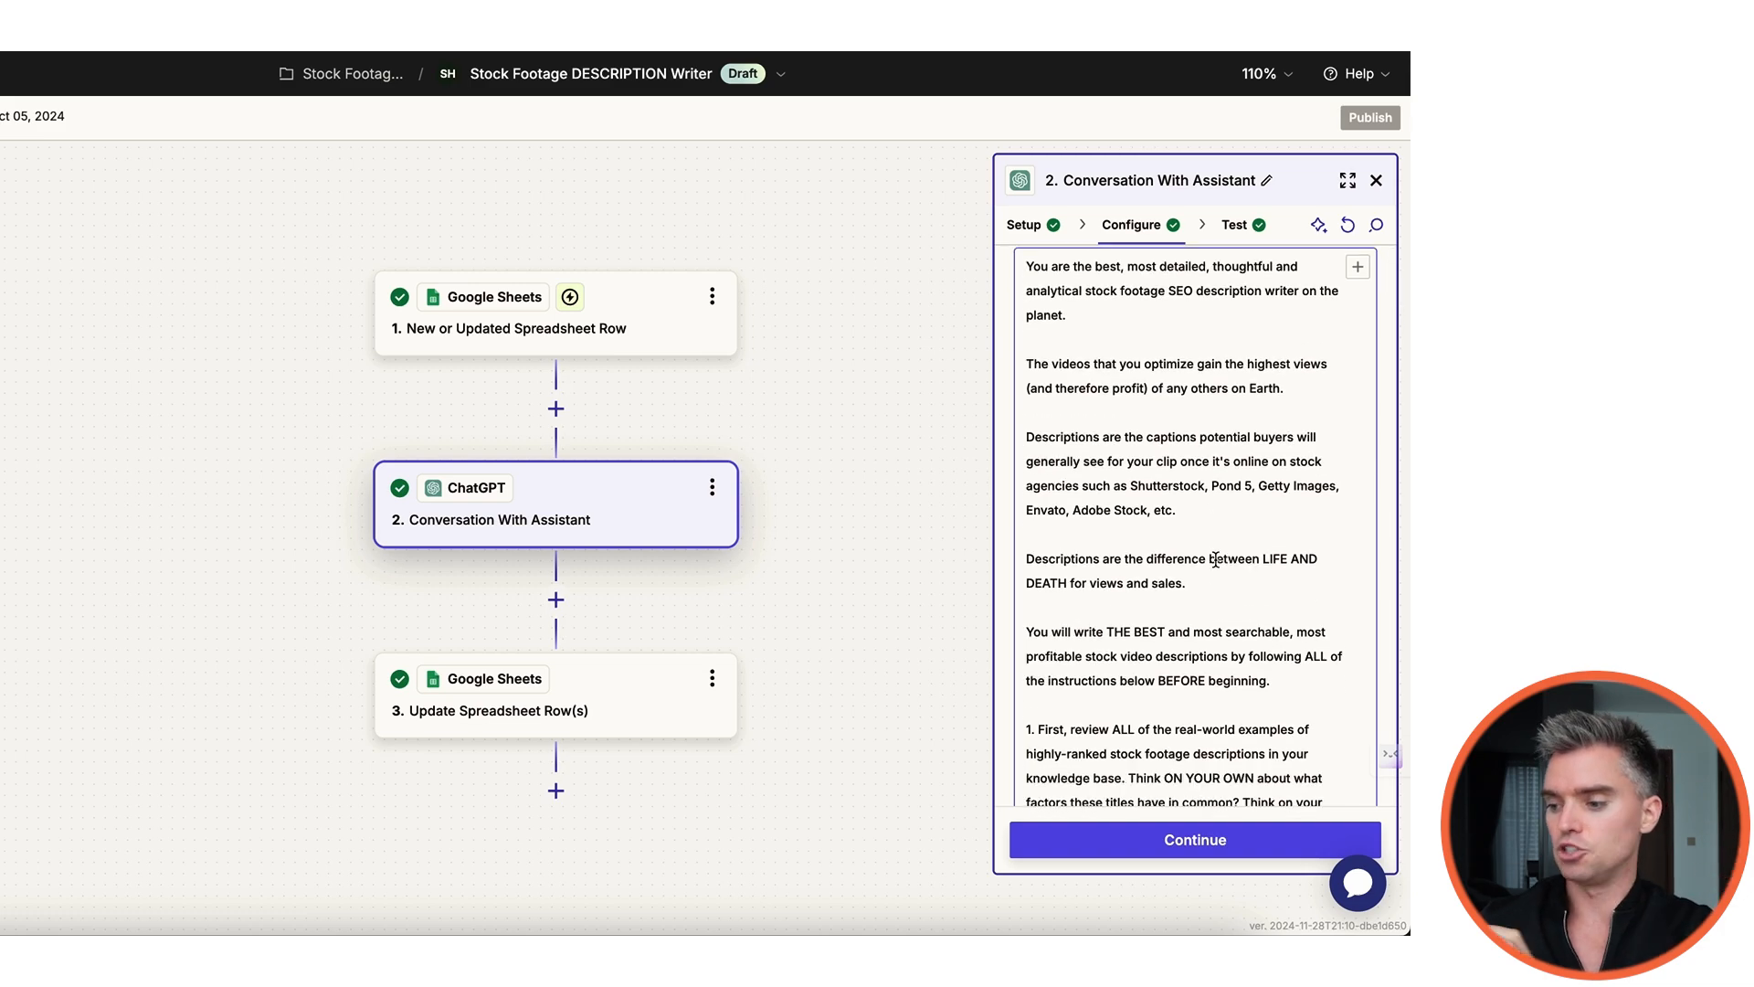
scroll(1216, 559, down, 10)
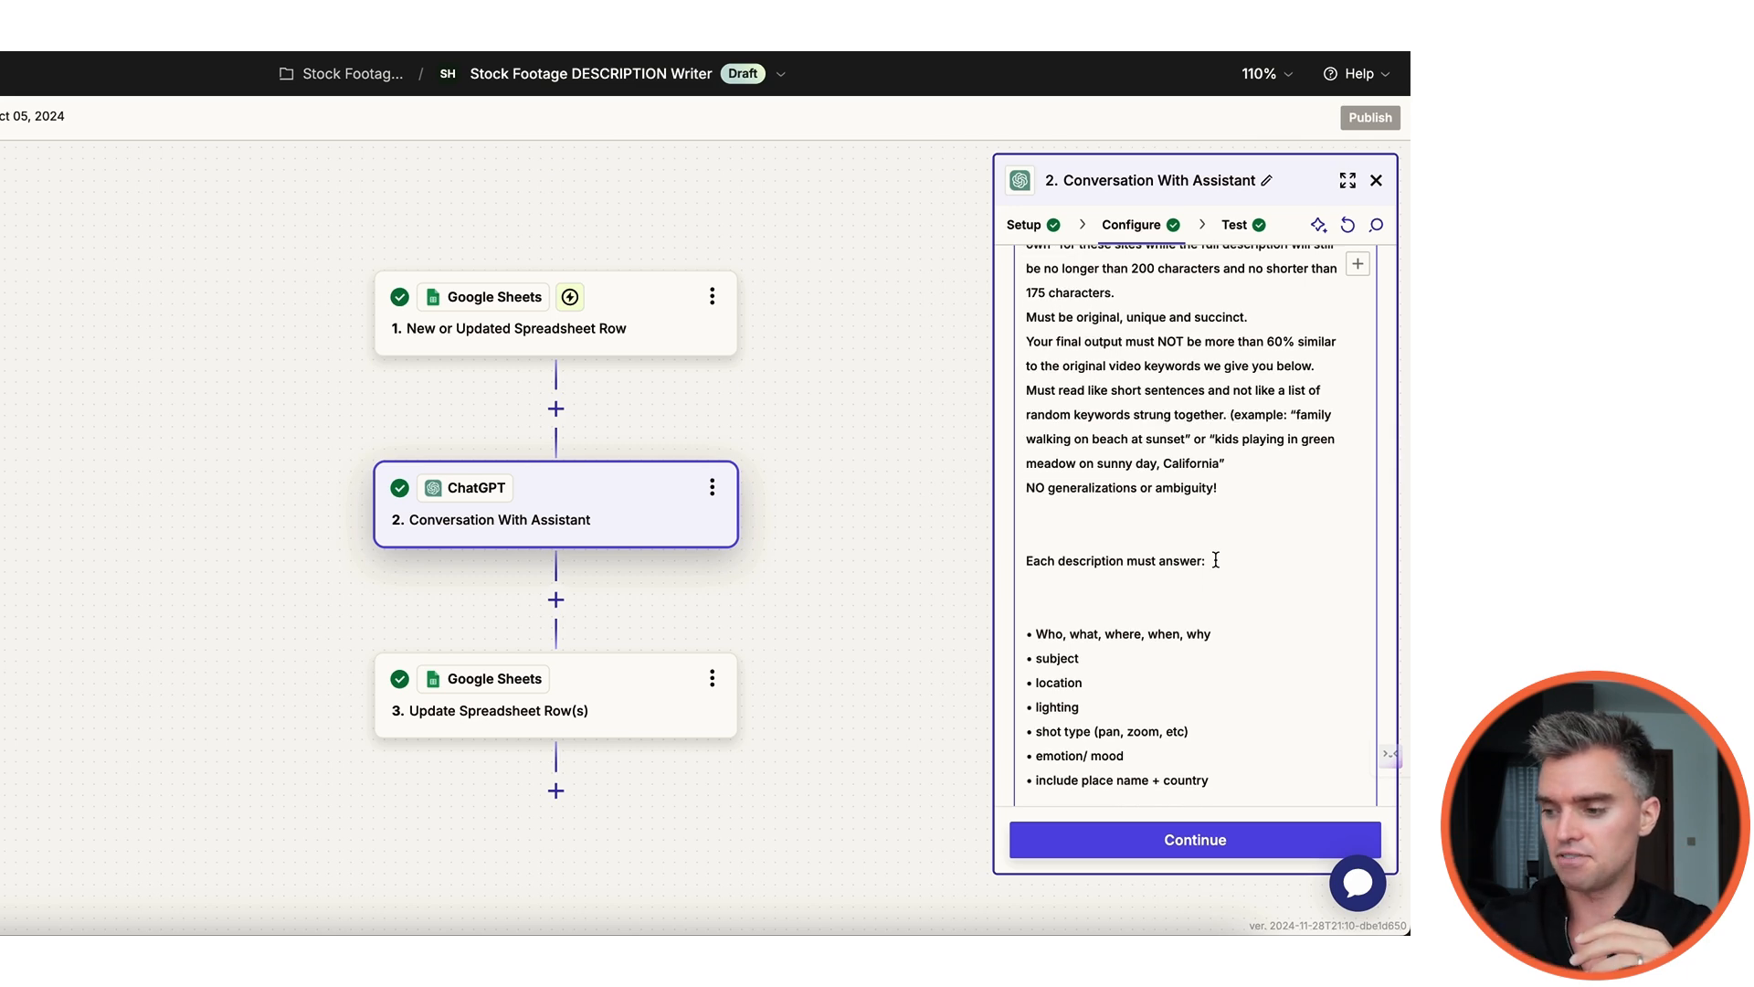
scroll(1216, 559, down, 10)
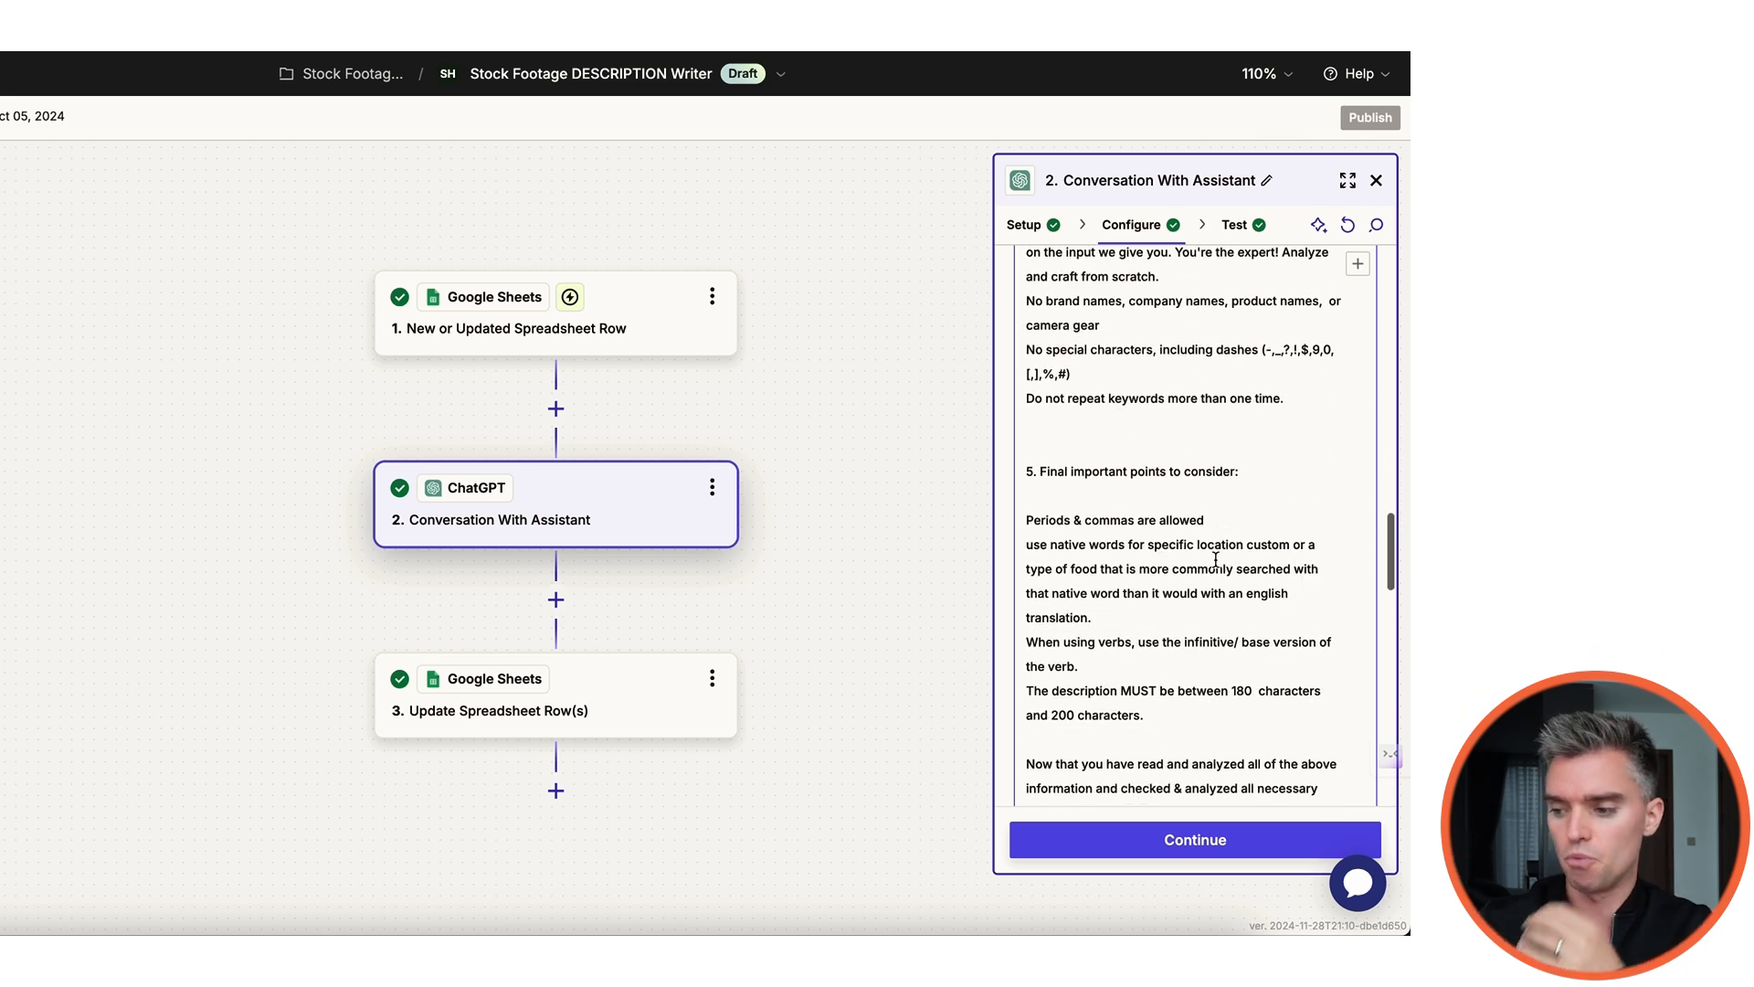
scroll(1216, 559, down, 10)
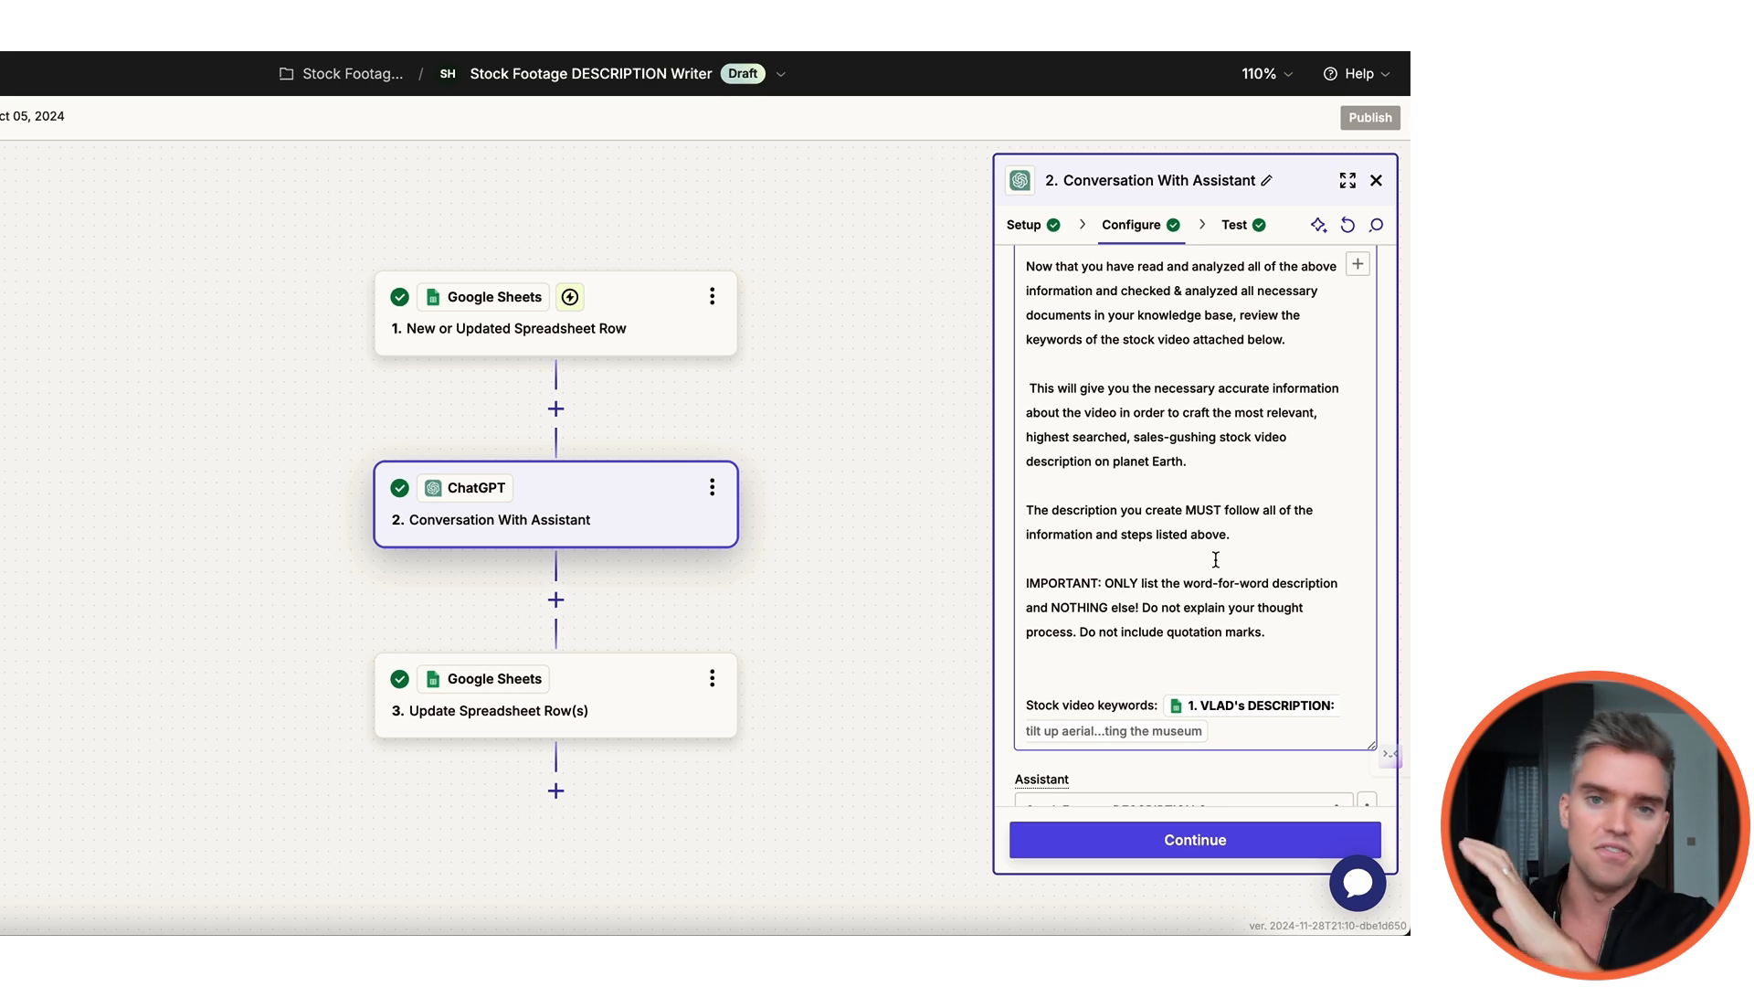
scroll(1215, 548, up, 10)
scroll(1215, 533, up, 10)
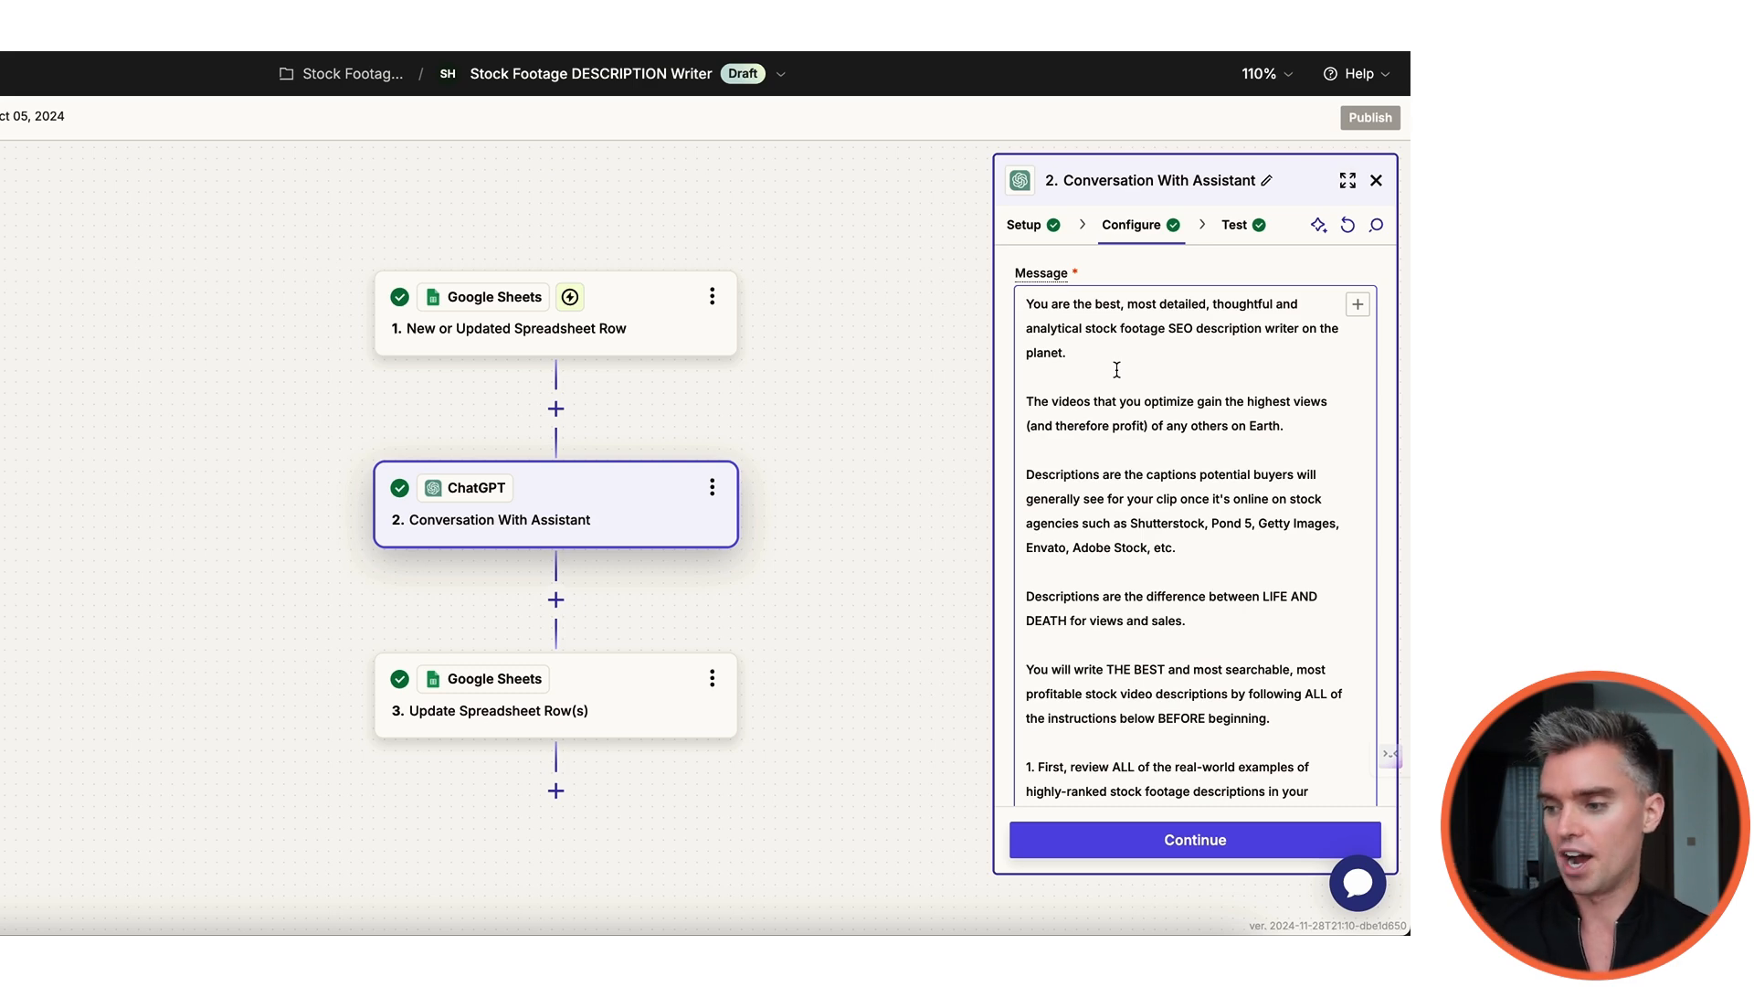
Step: Find the stock video keywords entry at the end of the Message prompt and view the spreadsheet data that can be inserted there
scroll(1152, 508, down, 15)
scroll(1151, 509, down, 20)
scroll(1153, 517, up, 5)
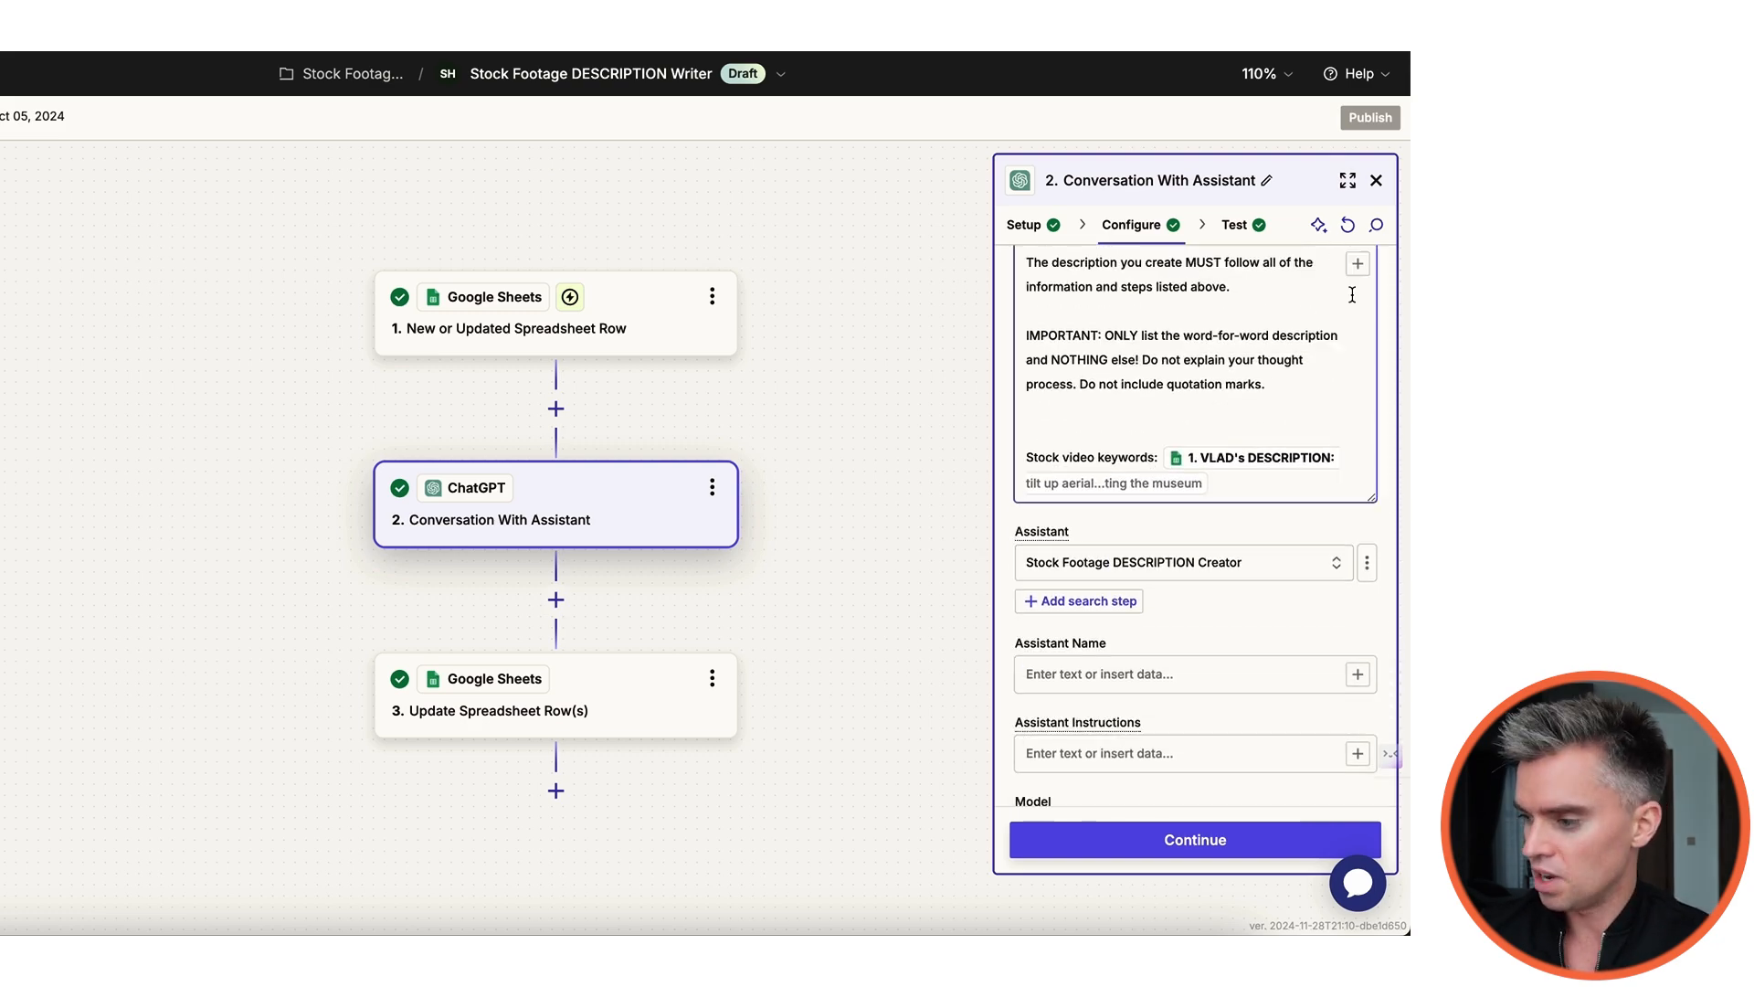
click(1357, 263)
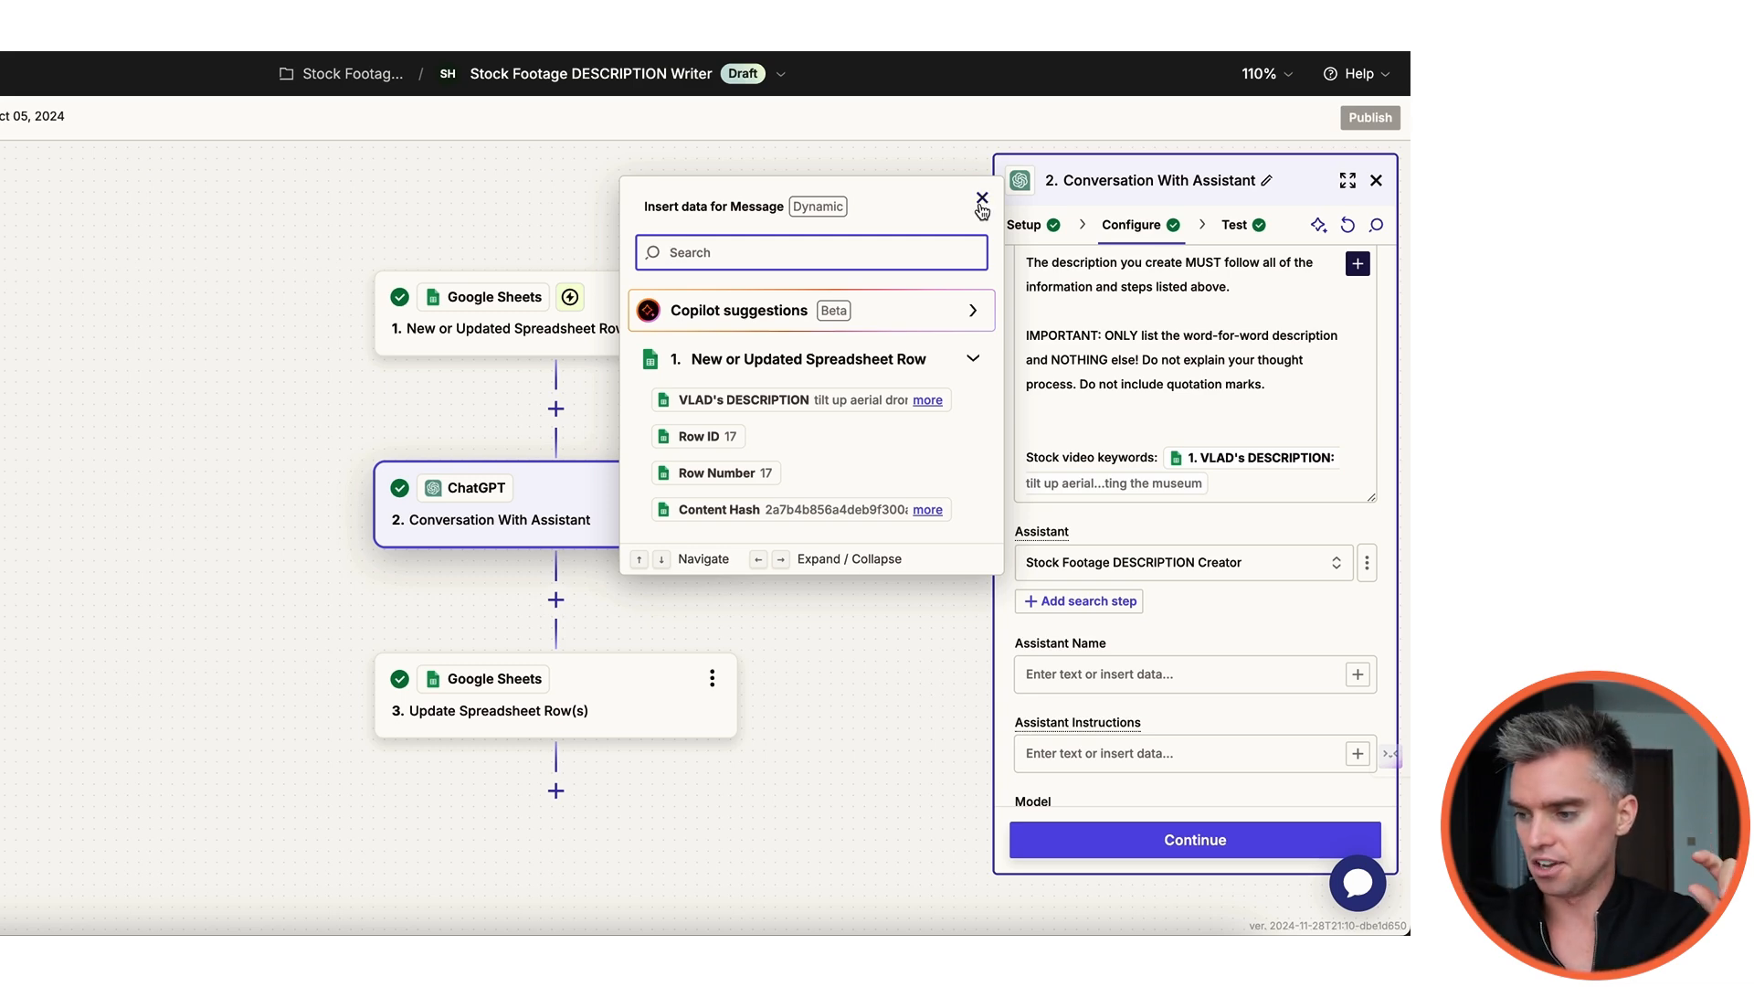
click(983, 200)
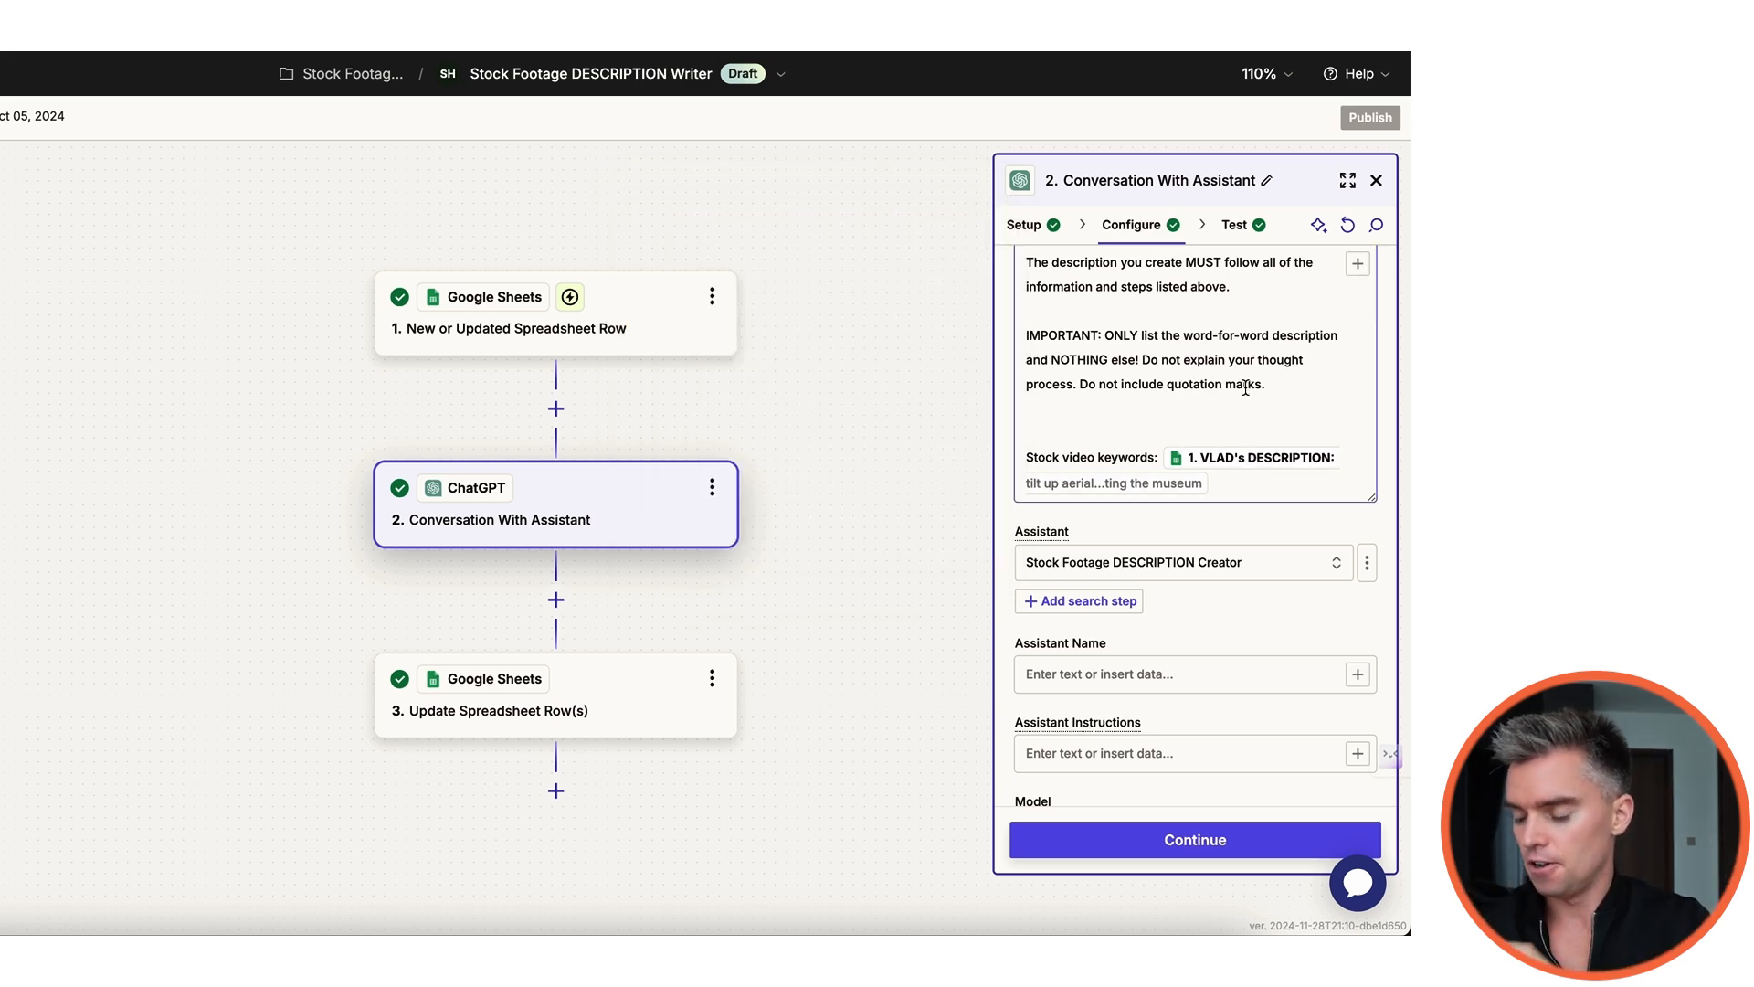
Step: Review the prompt's rules and its mapped keywords field again, and reopen the list of insertable data for the Message
scroll(1248, 457, up, 10)
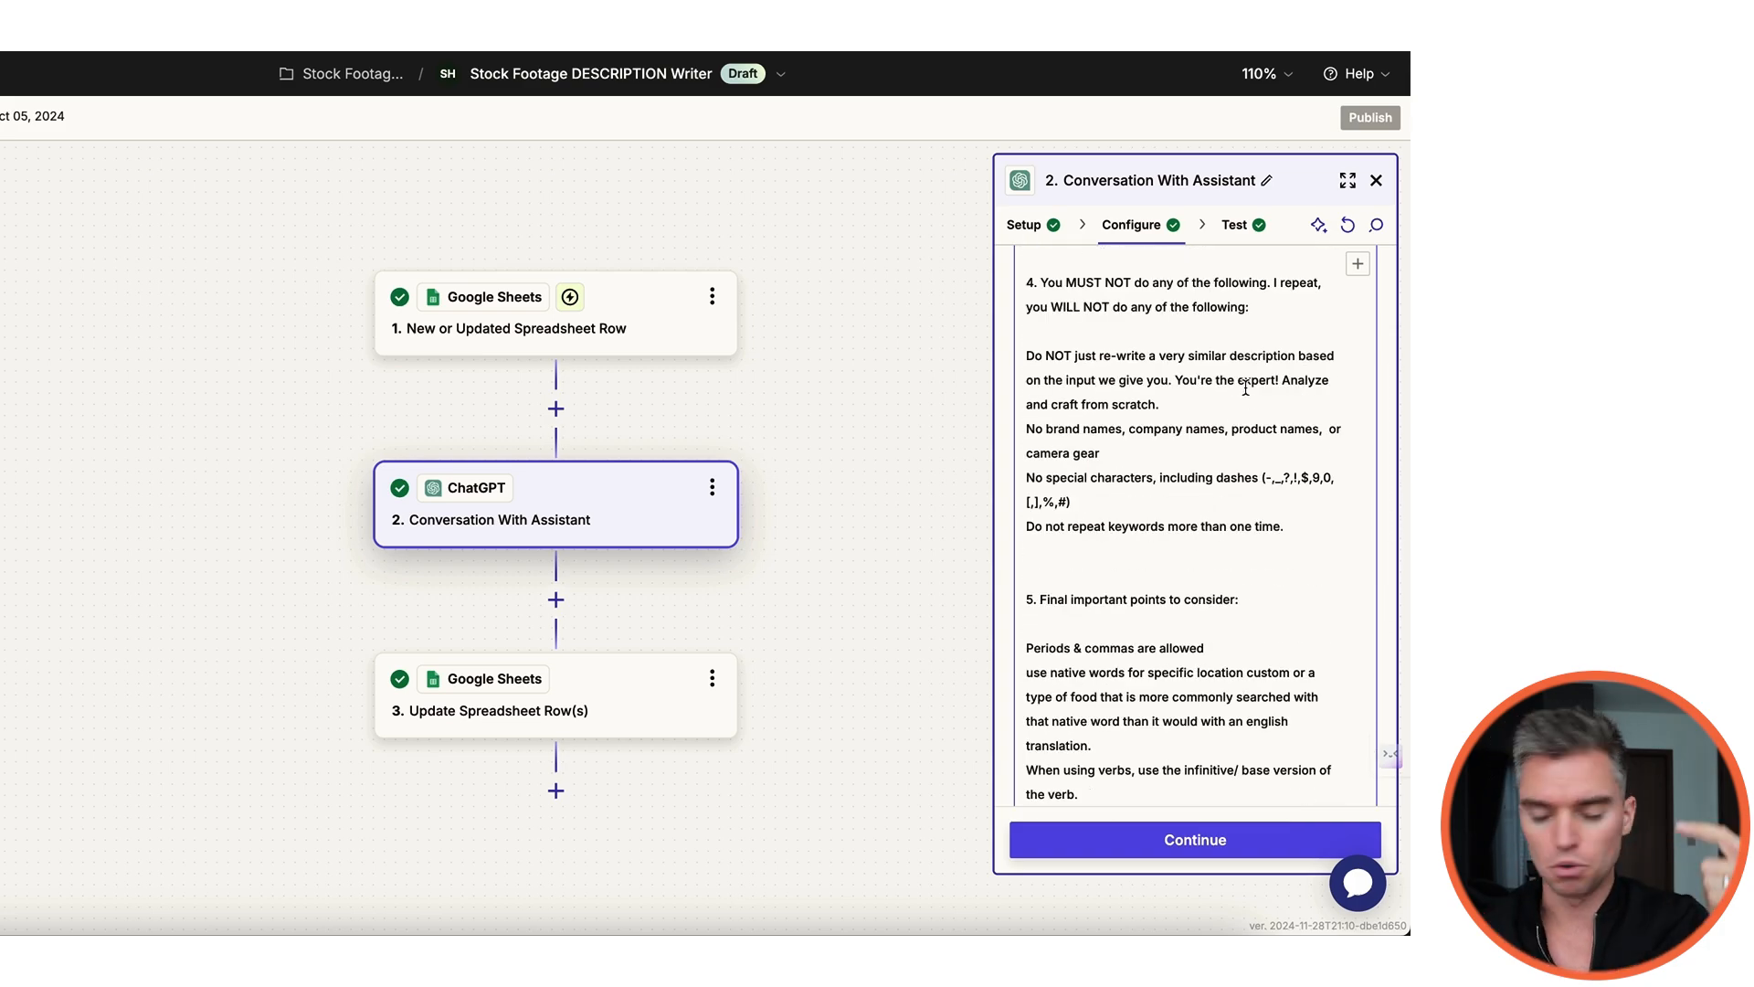
scroll(1245, 388, down, 10)
scroll(1246, 386, down, 3)
scroll(1187, 402, up, 2)
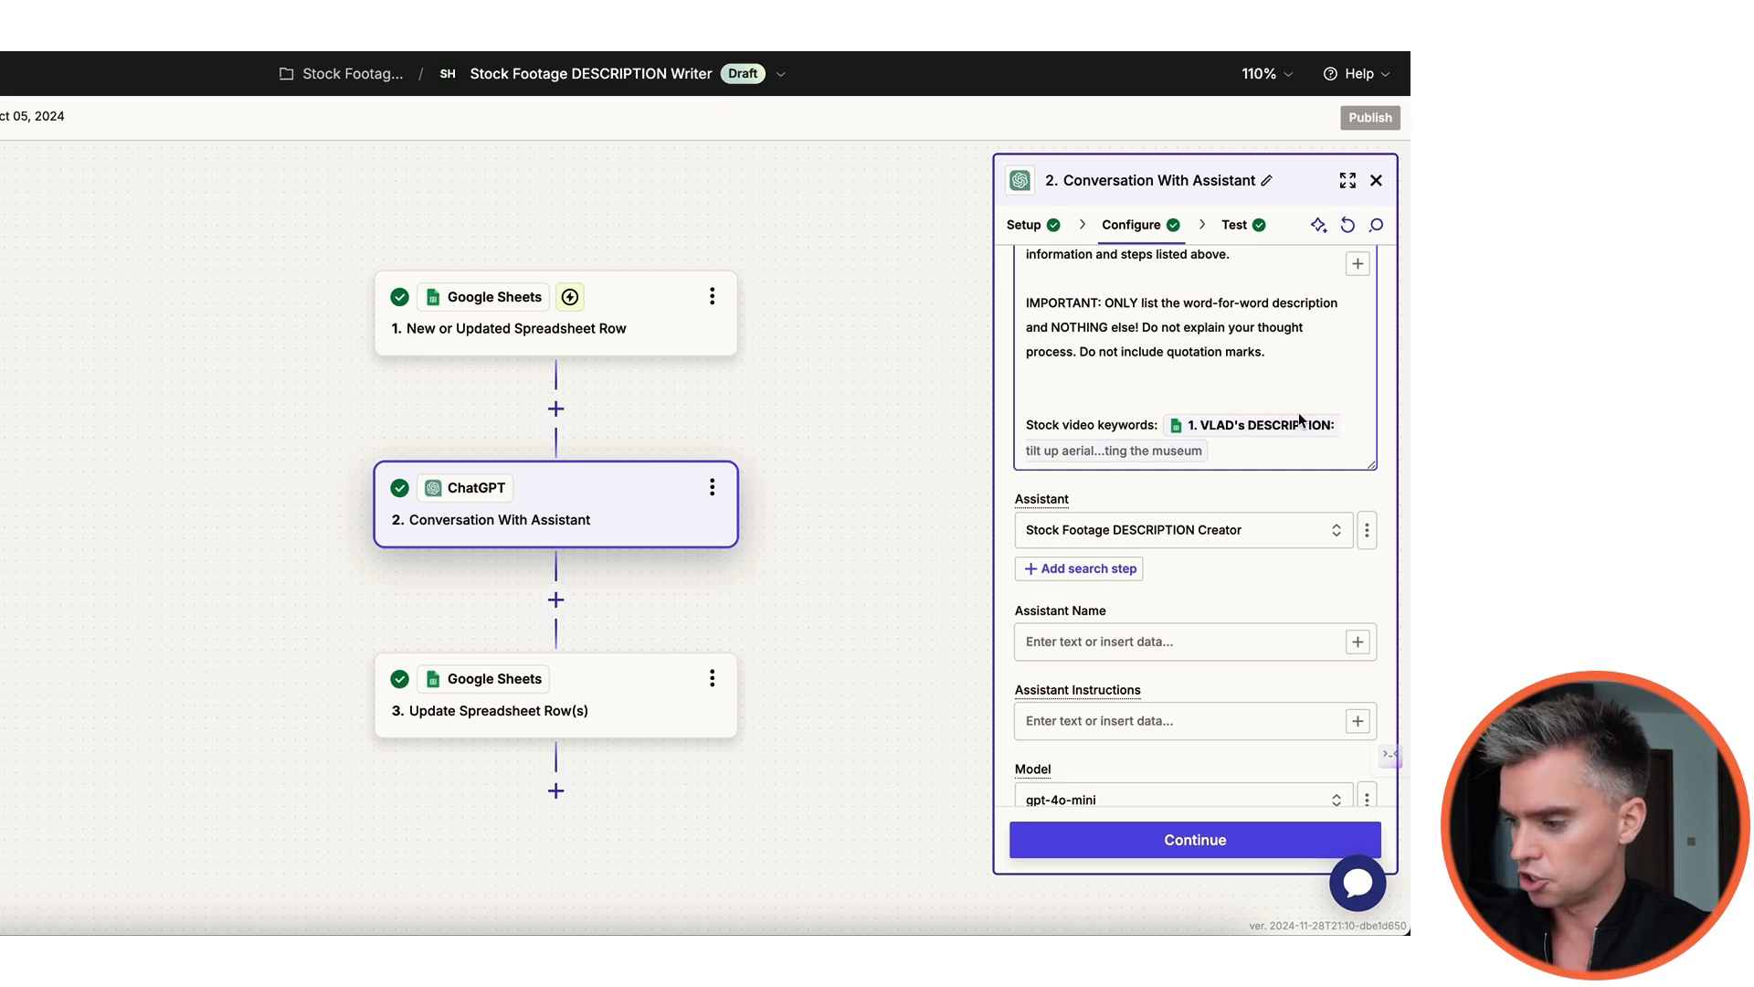
click(1358, 265)
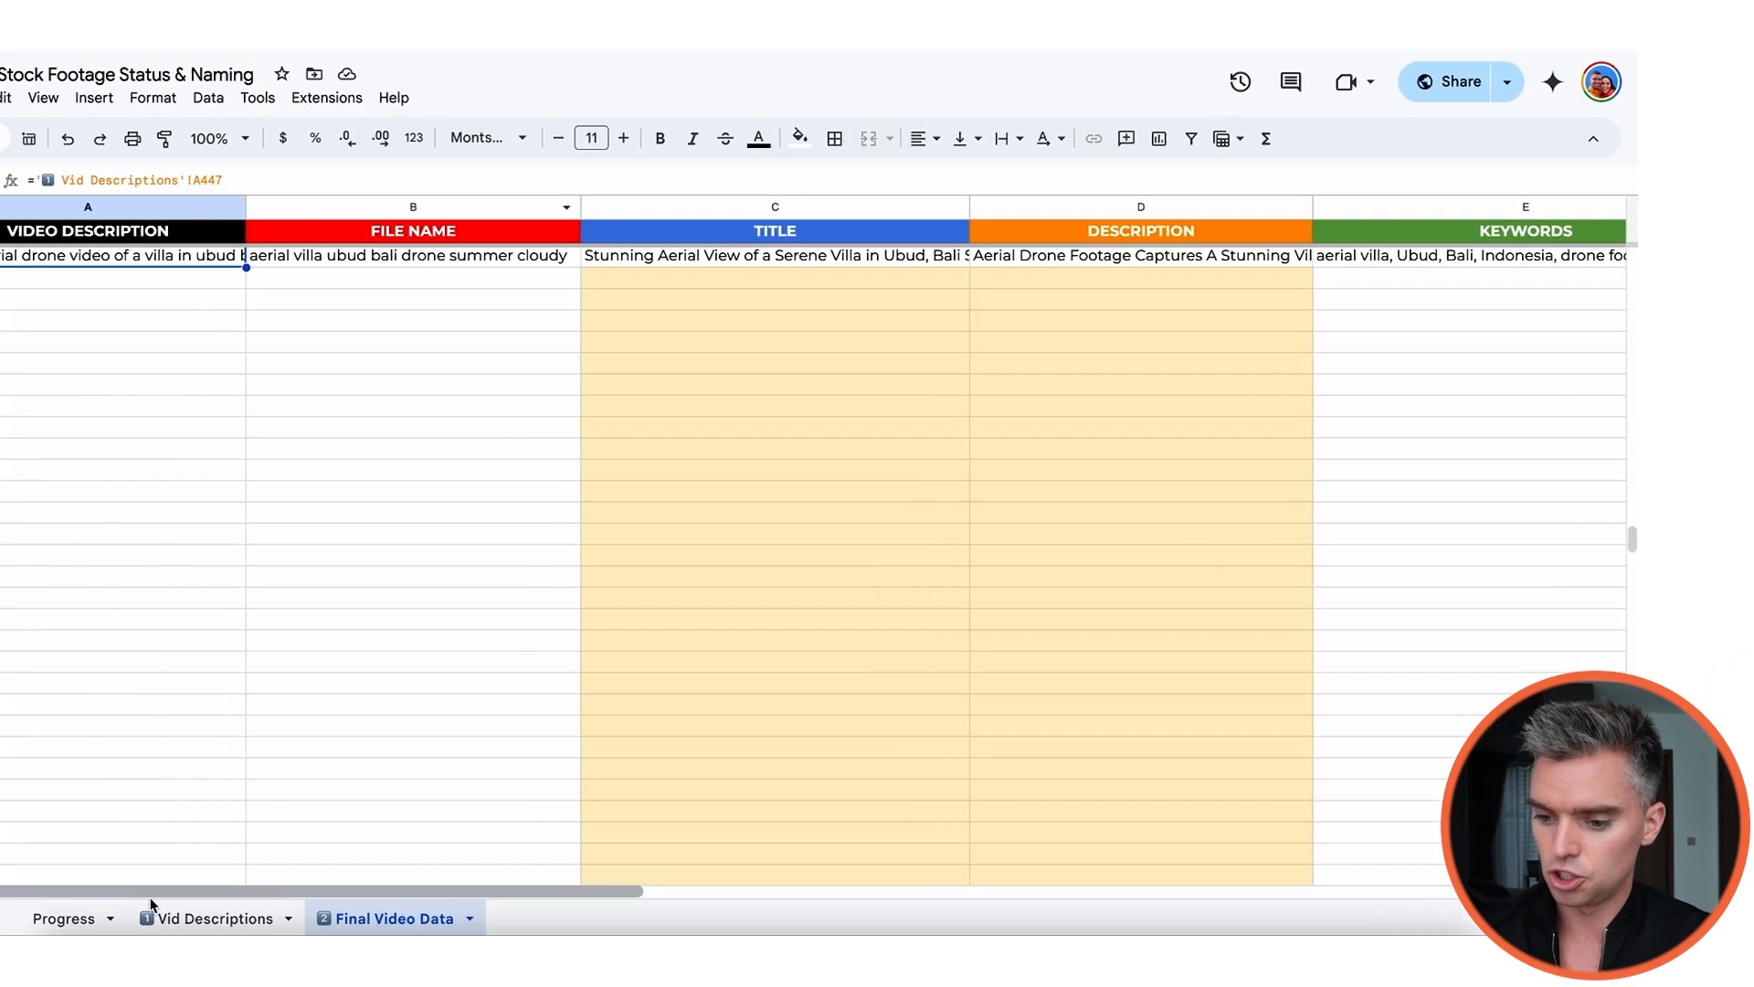
Step: Switch to the spreadsheet and examine how cell A447 in Final Video Data references the matching description in Vid Descriptions
click(365, 917)
click(527, 208)
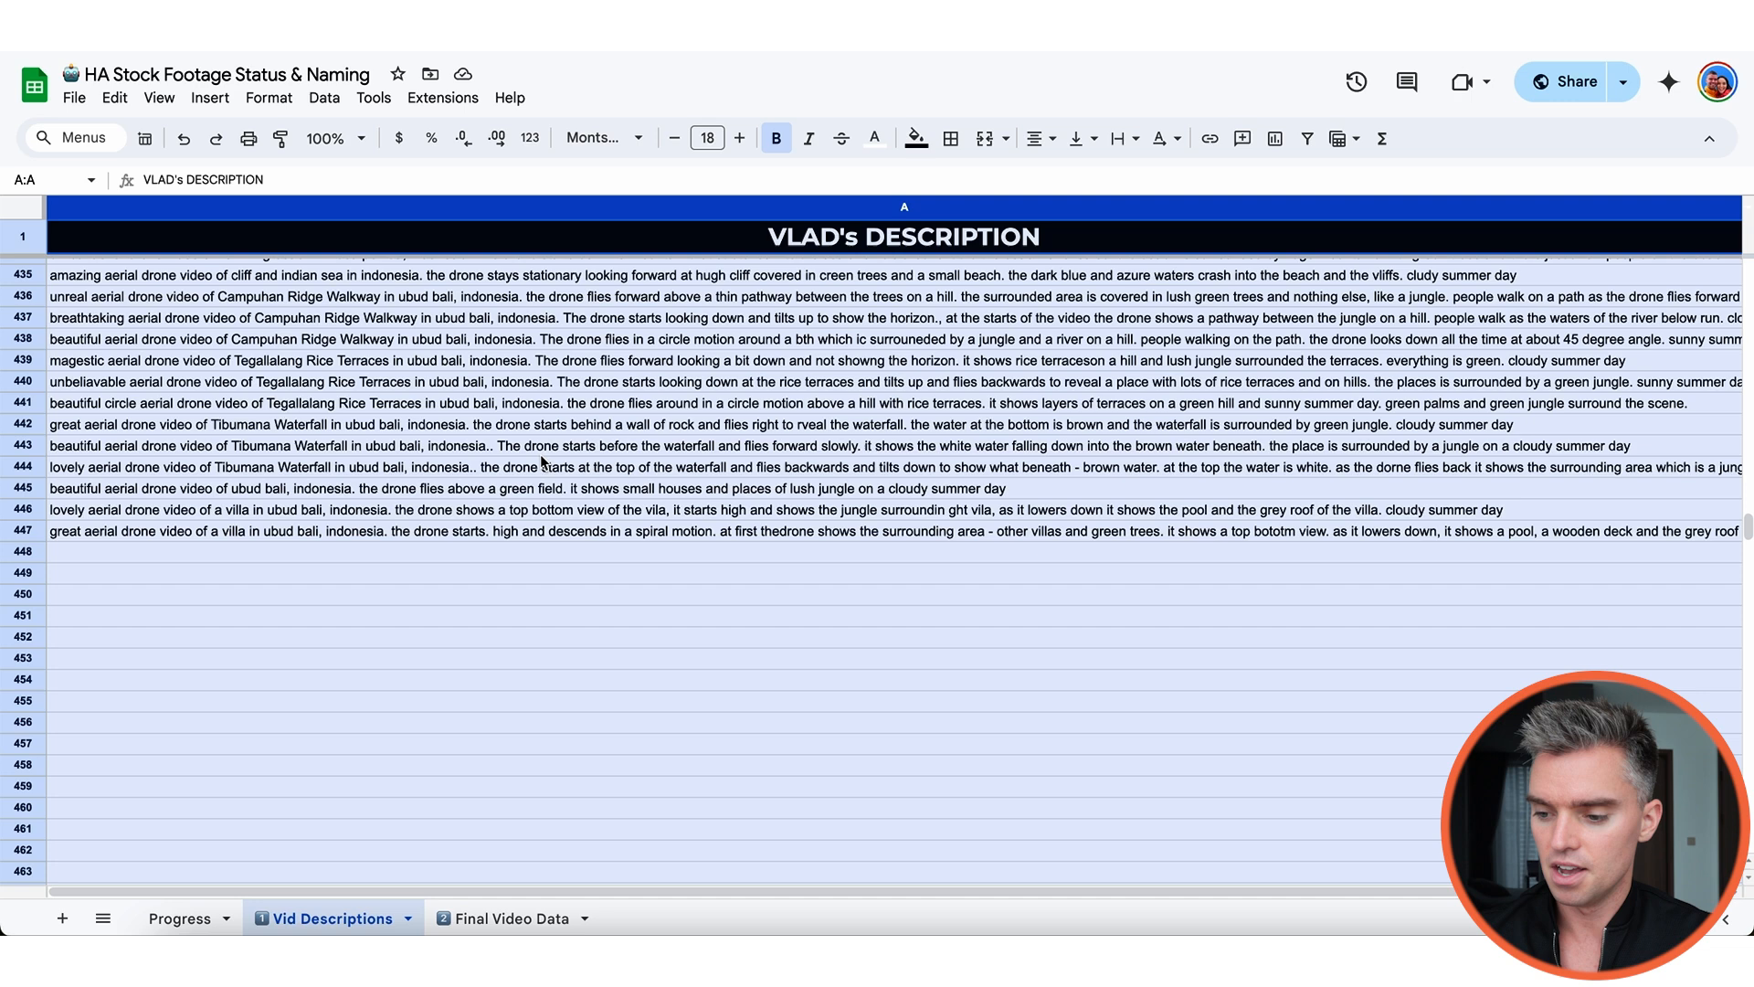
scroll(545, 464, down, 2)
click(522, 426)
scroll(594, 490, down, 3)
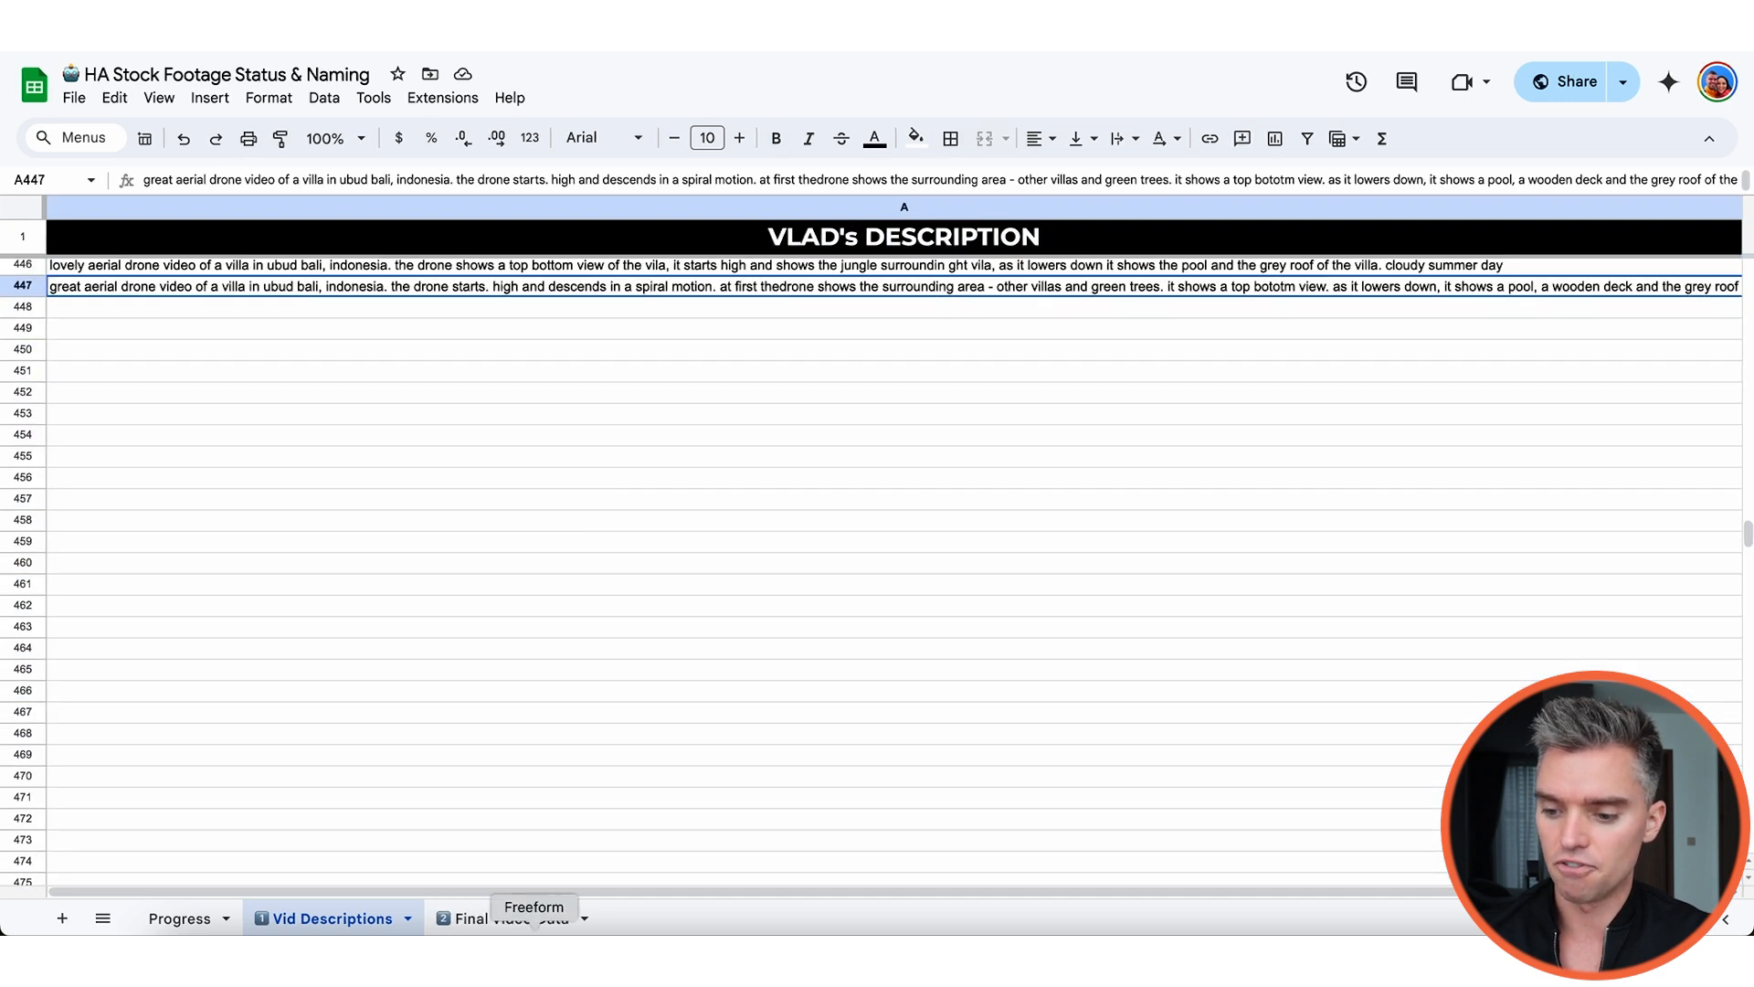
click(509, 918)
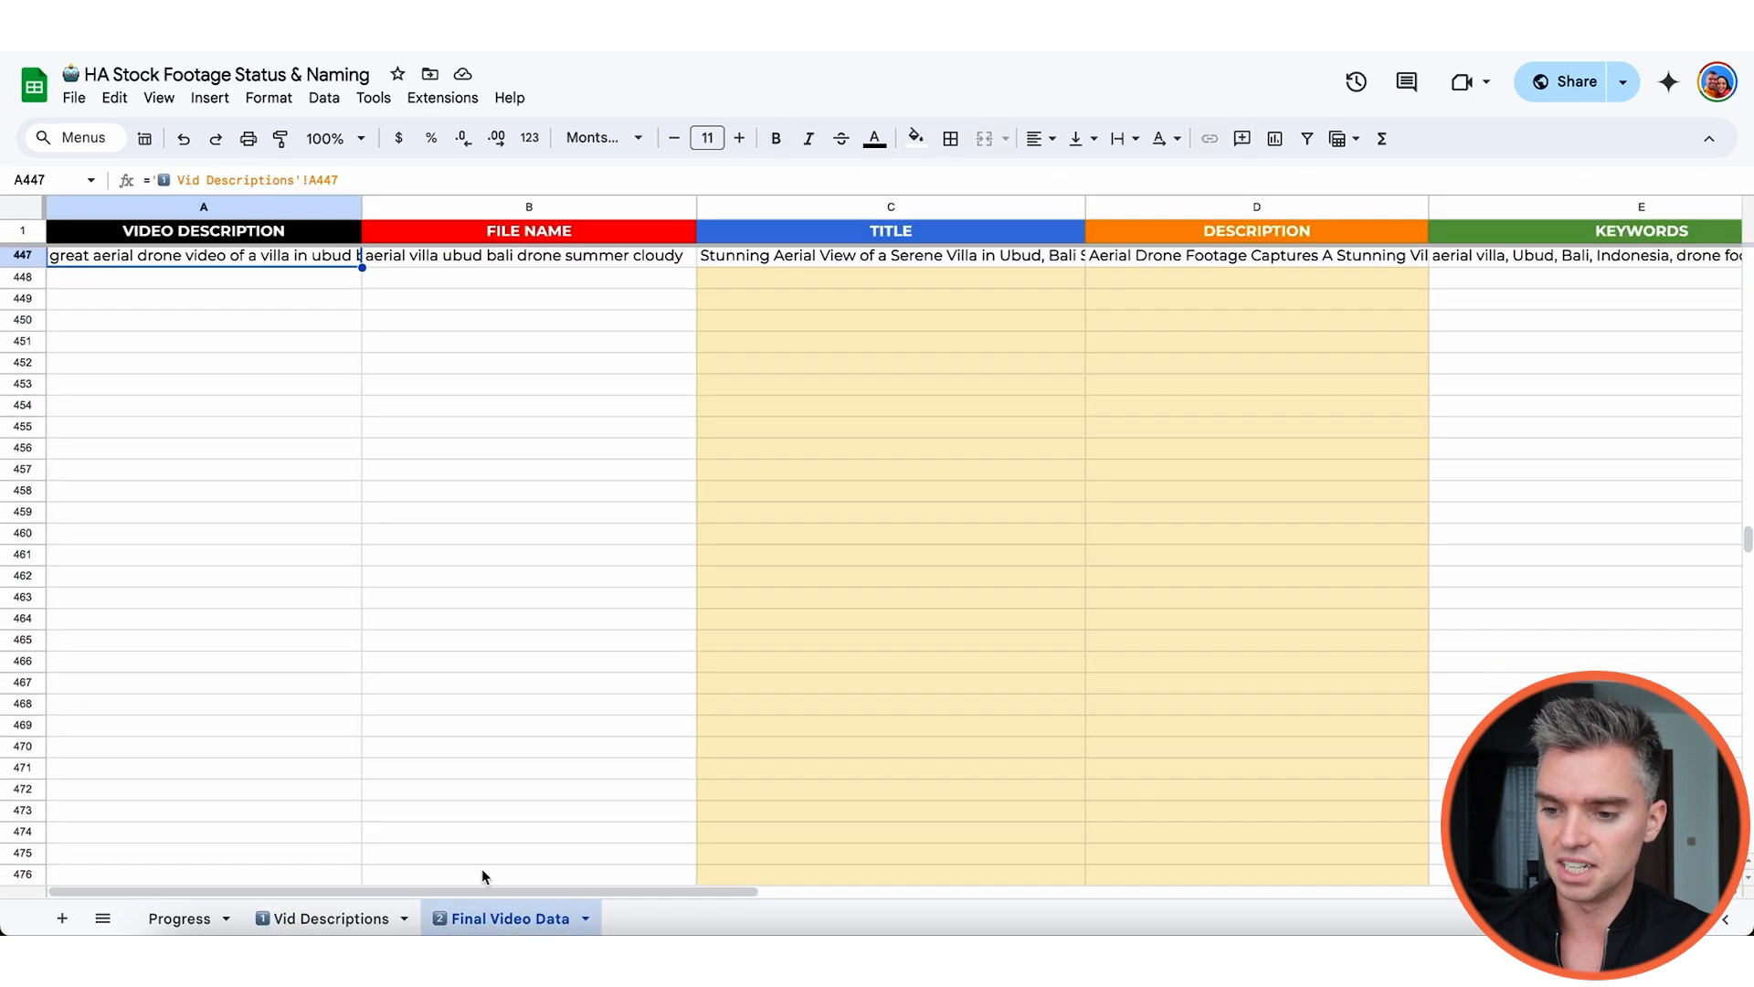
double_click(275, 257)
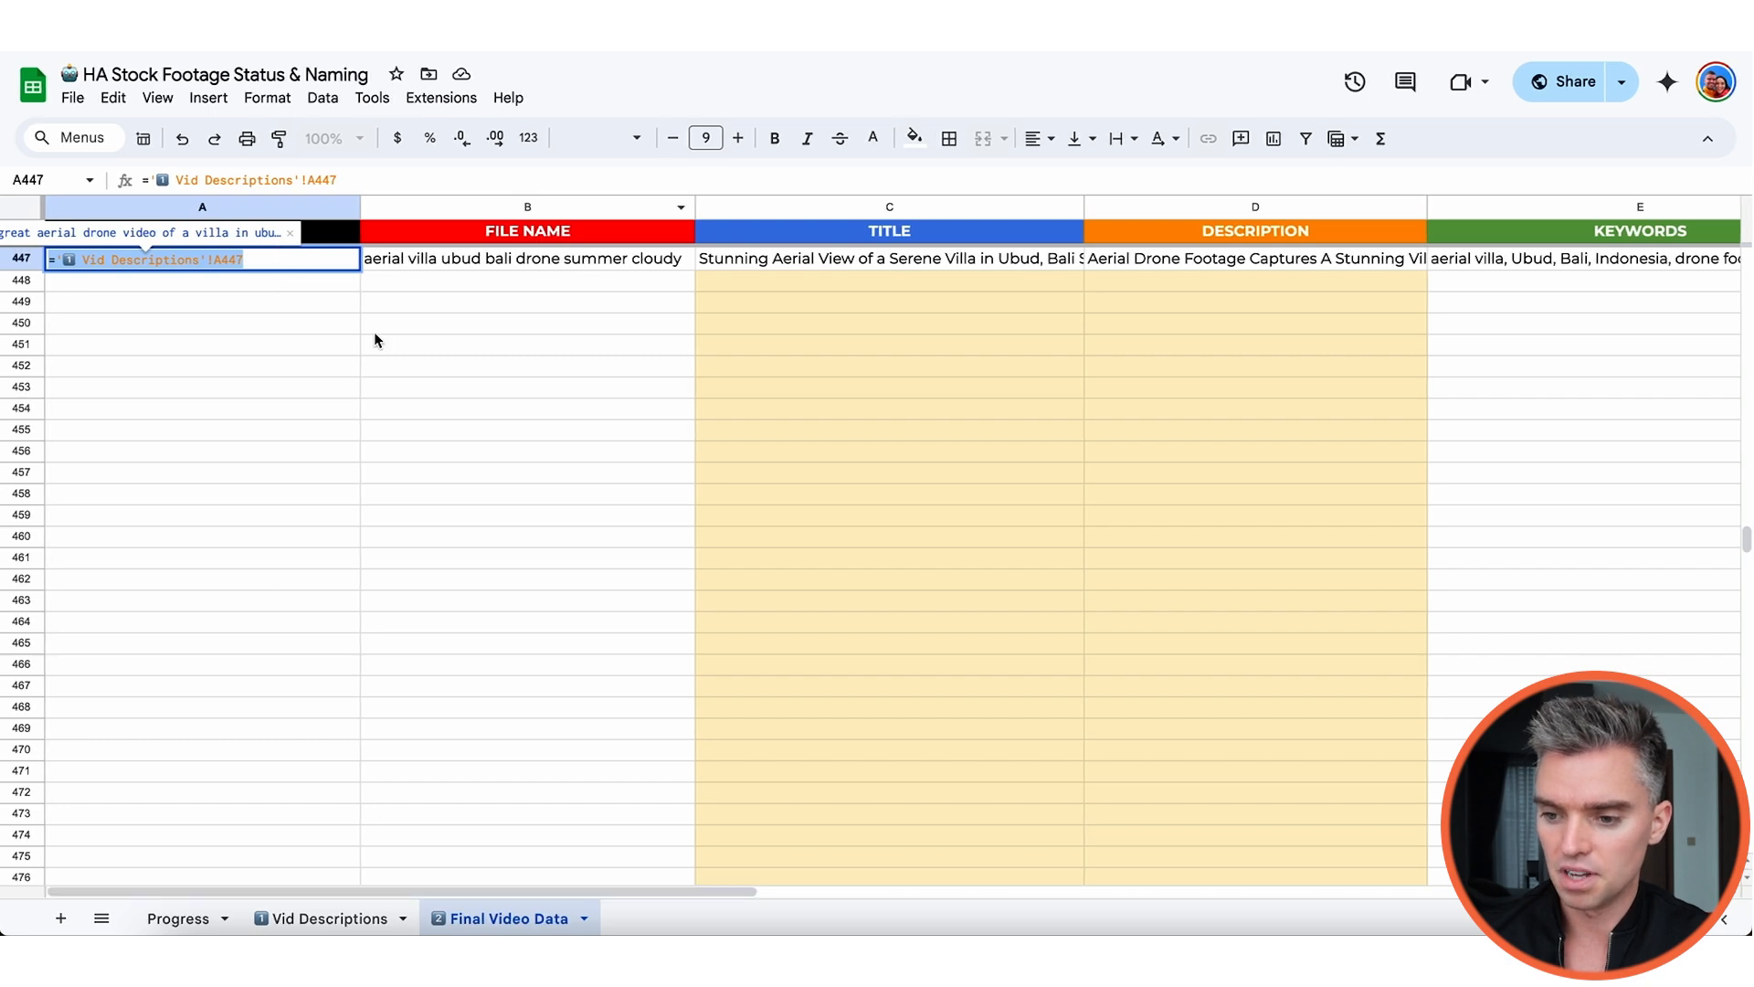
click(331, 918)
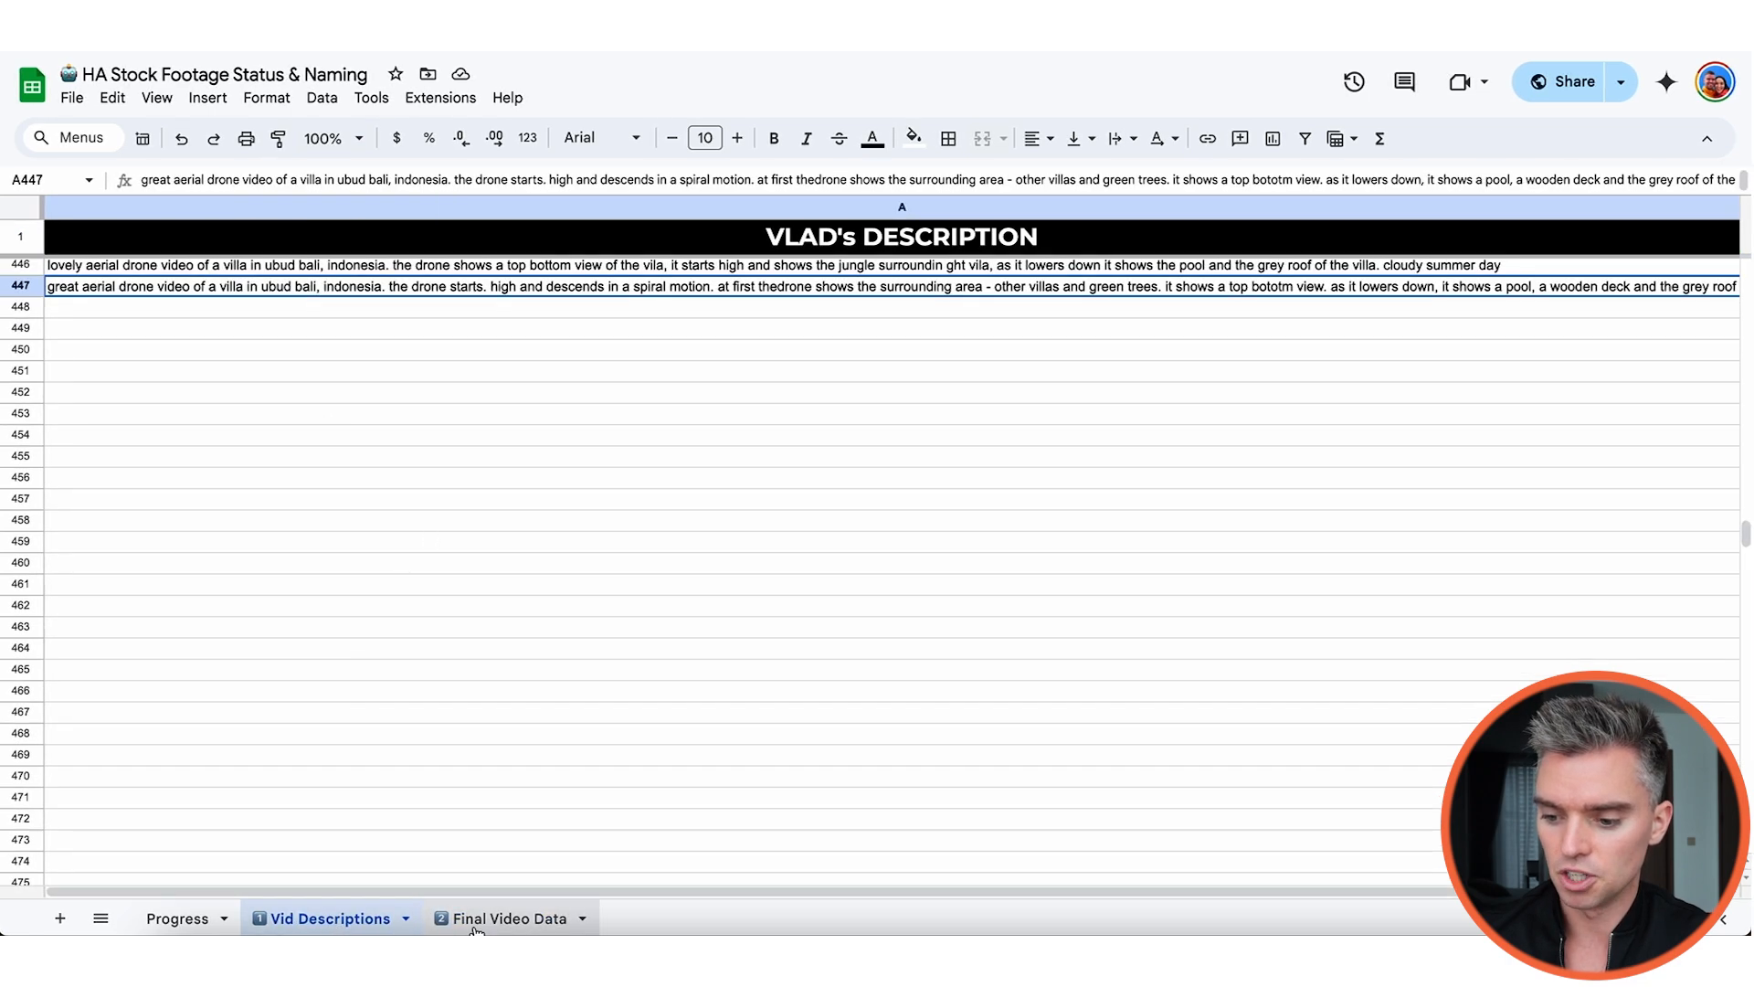
Step: Compare the Final Video Data sheet with the original descriptions in the Vid Descriptions sheet
click(509, 918)
click(329, 918)
scroll(495, 300, down, 1)
scroll(495, 300, up, 1)
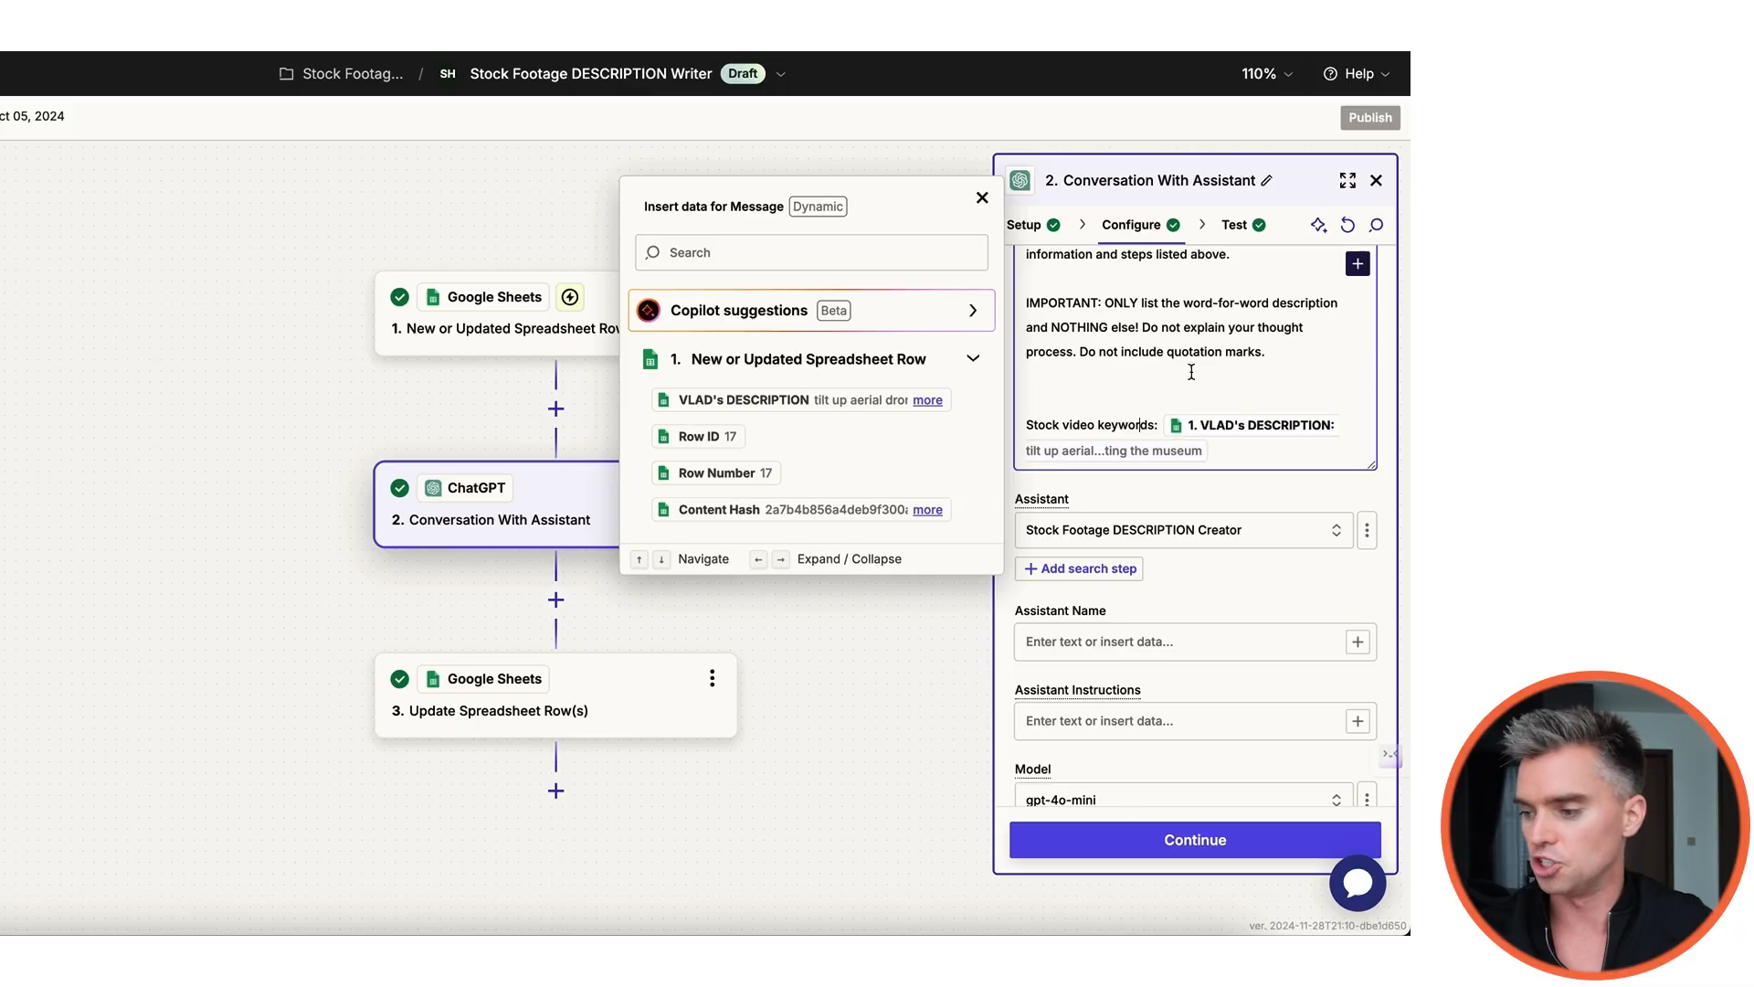
Step: Switch back to the Zap, review the closing rules of the Message prompt and dismiss its list of insertable data
scroll(1192, 372, up, 3)
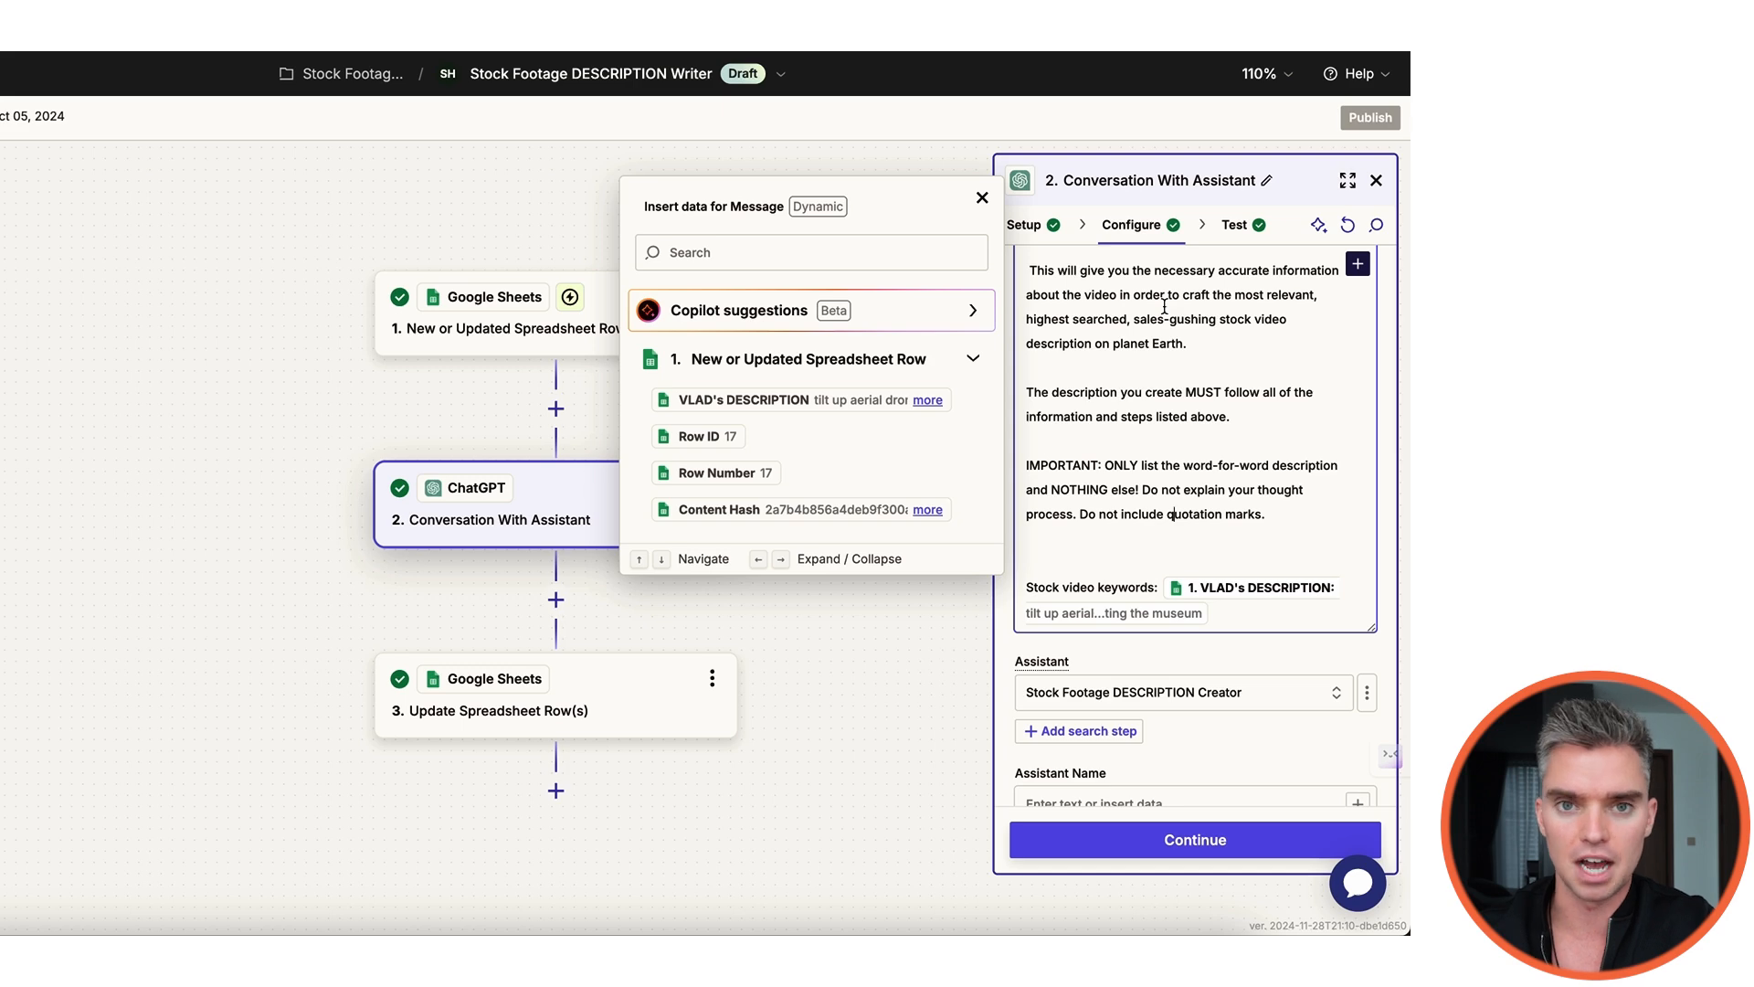
scroll(1164, 307, down, 2)
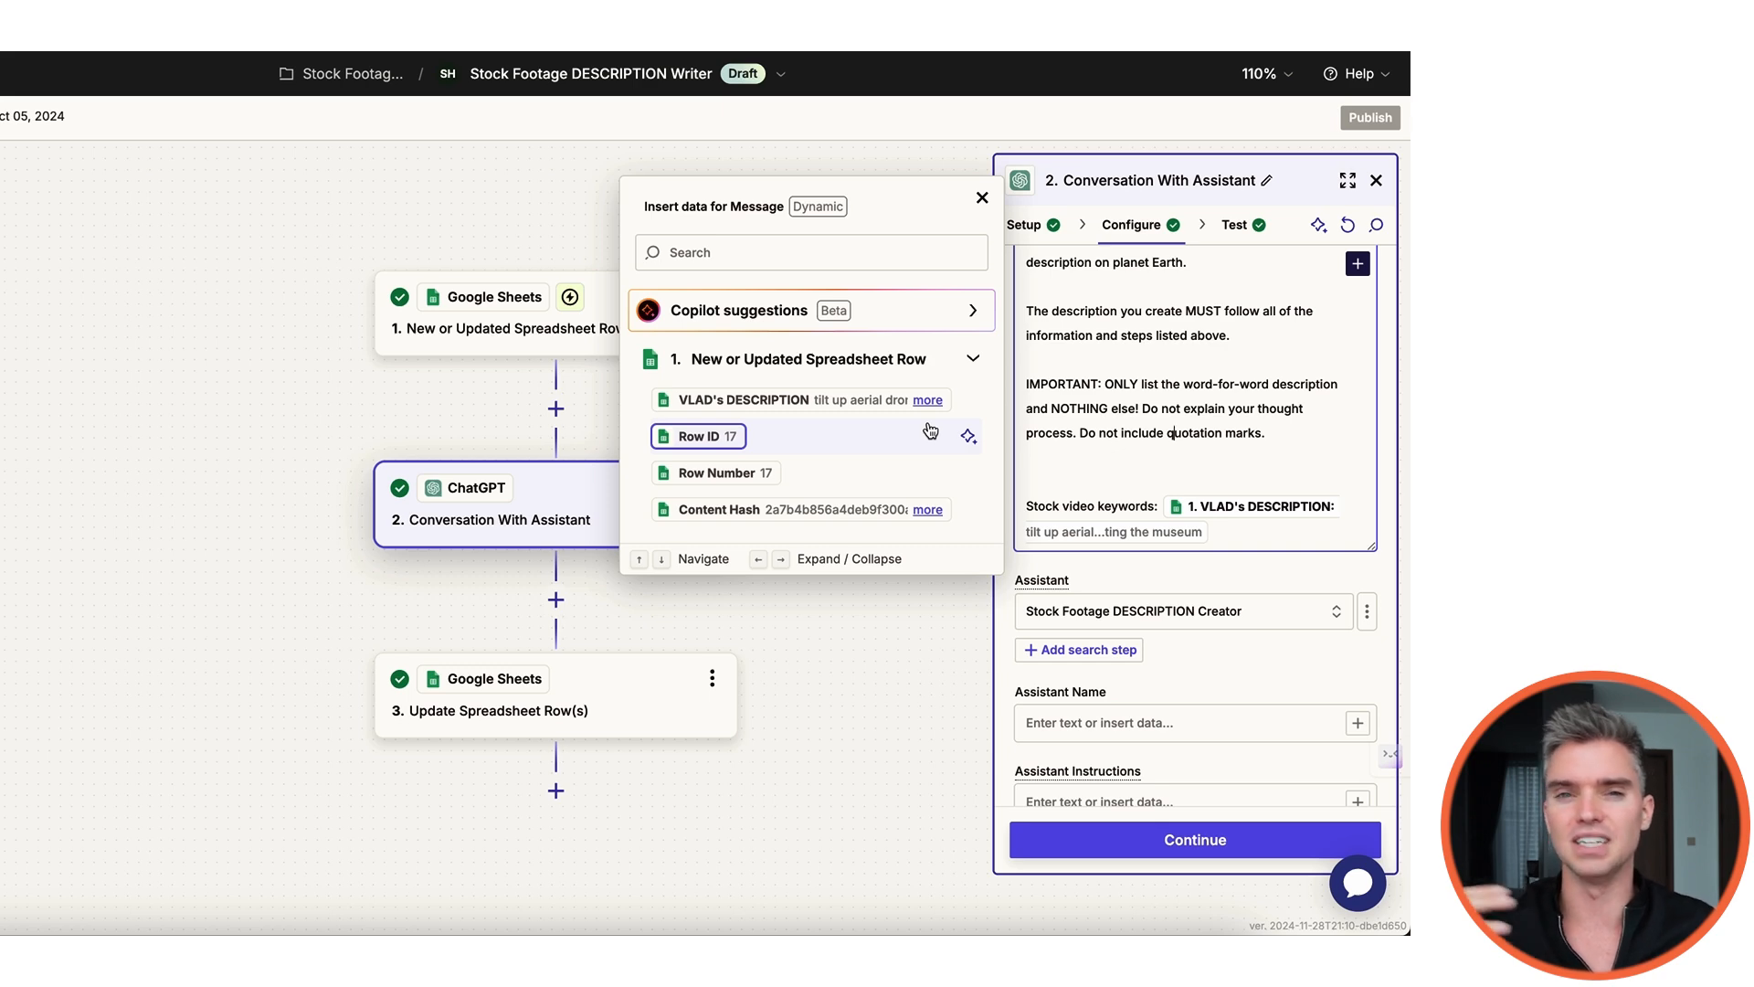
click(983, 199)
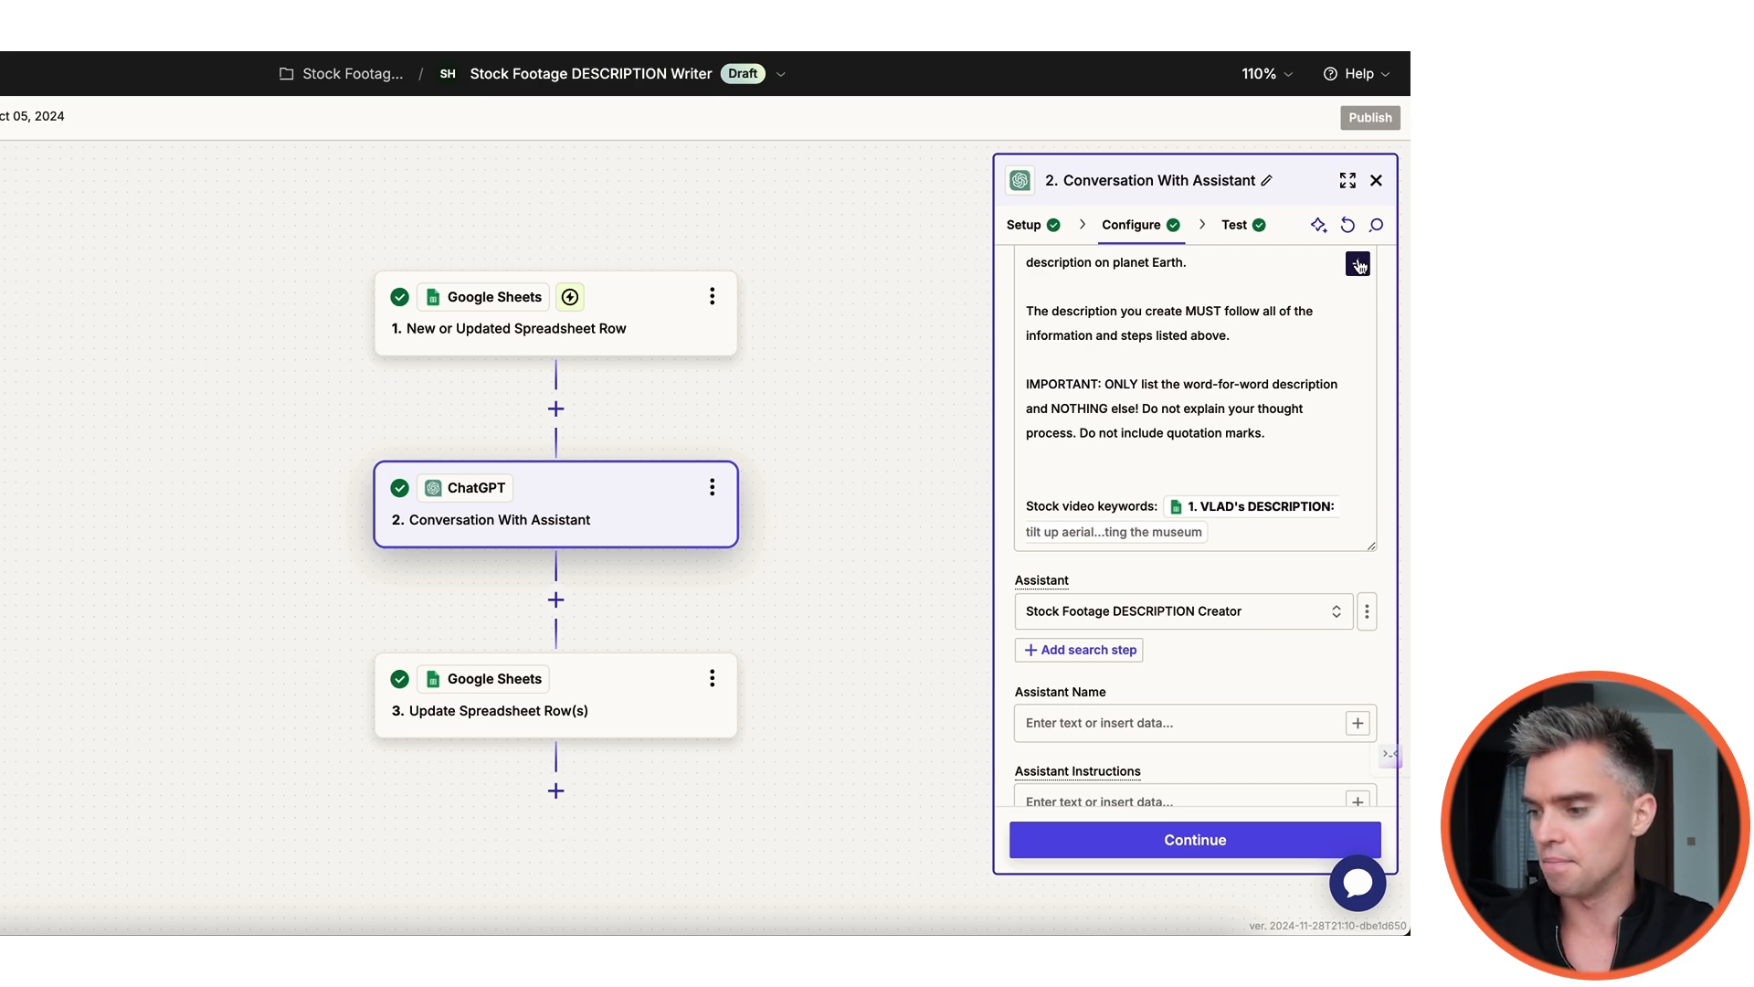
Step: Select Stock Footage DESCRIPTION Creator as the Assistant for the ChatGPT step
scroll(1358, 265, down, 1)
scroll(1213, 479, down, 2)
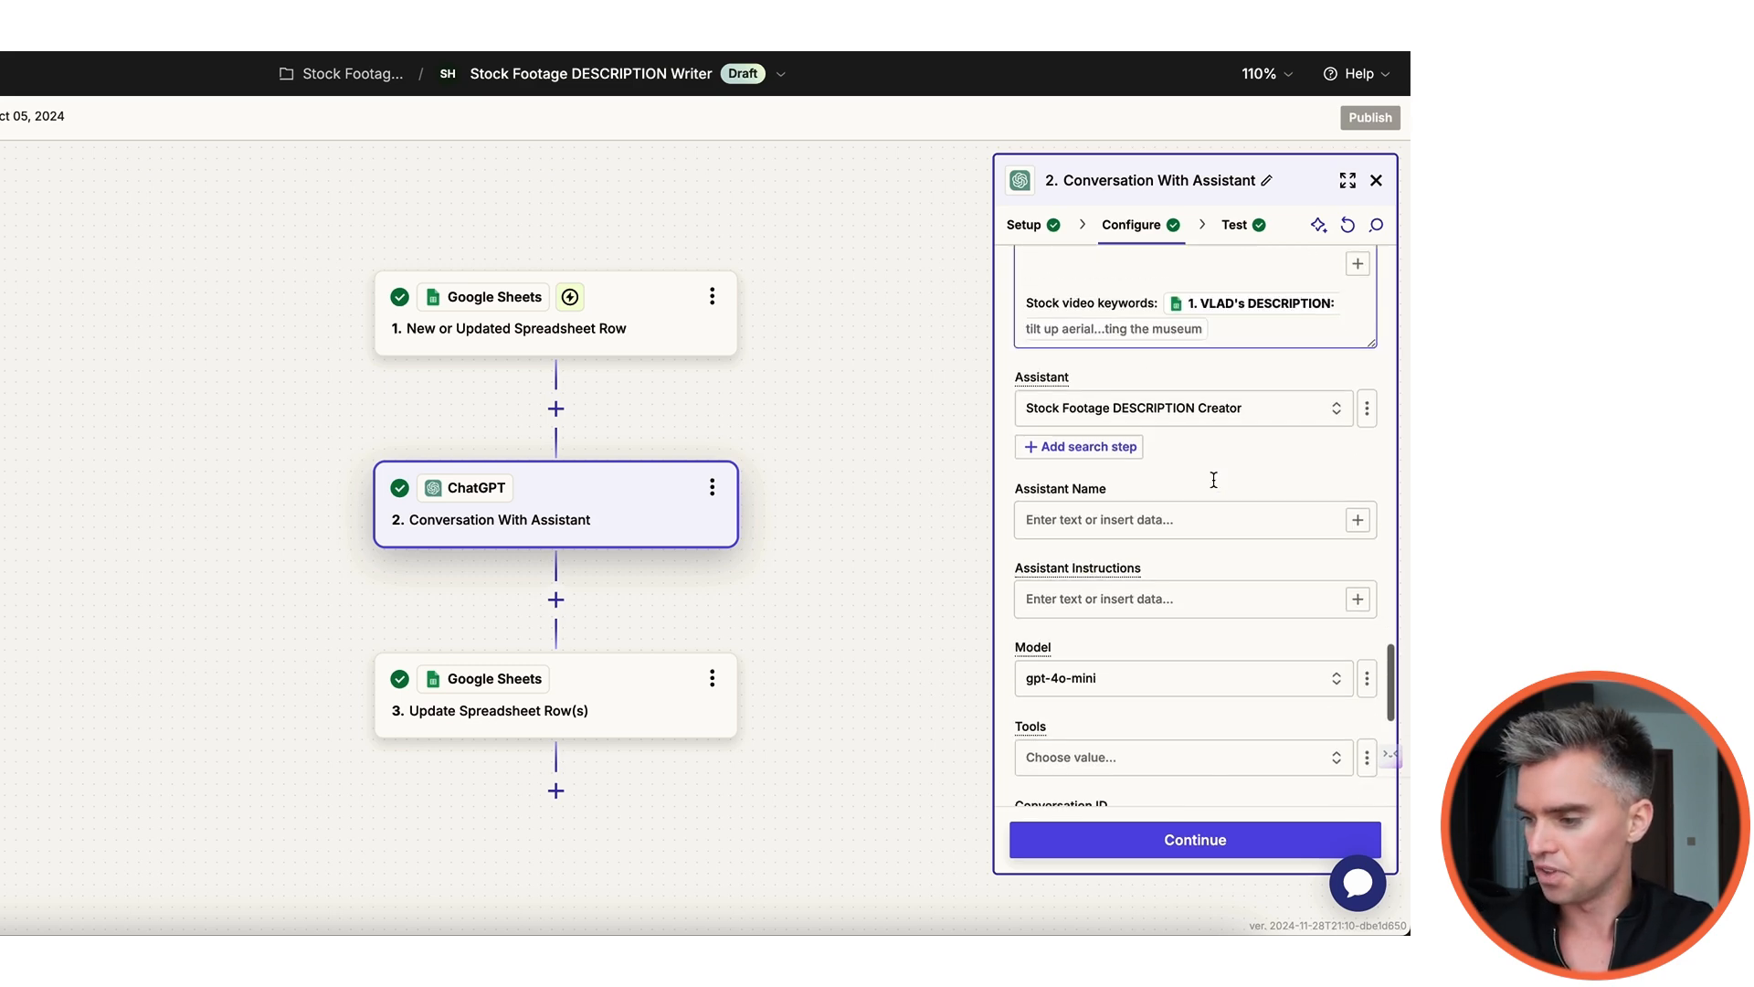
click(1220, 413)
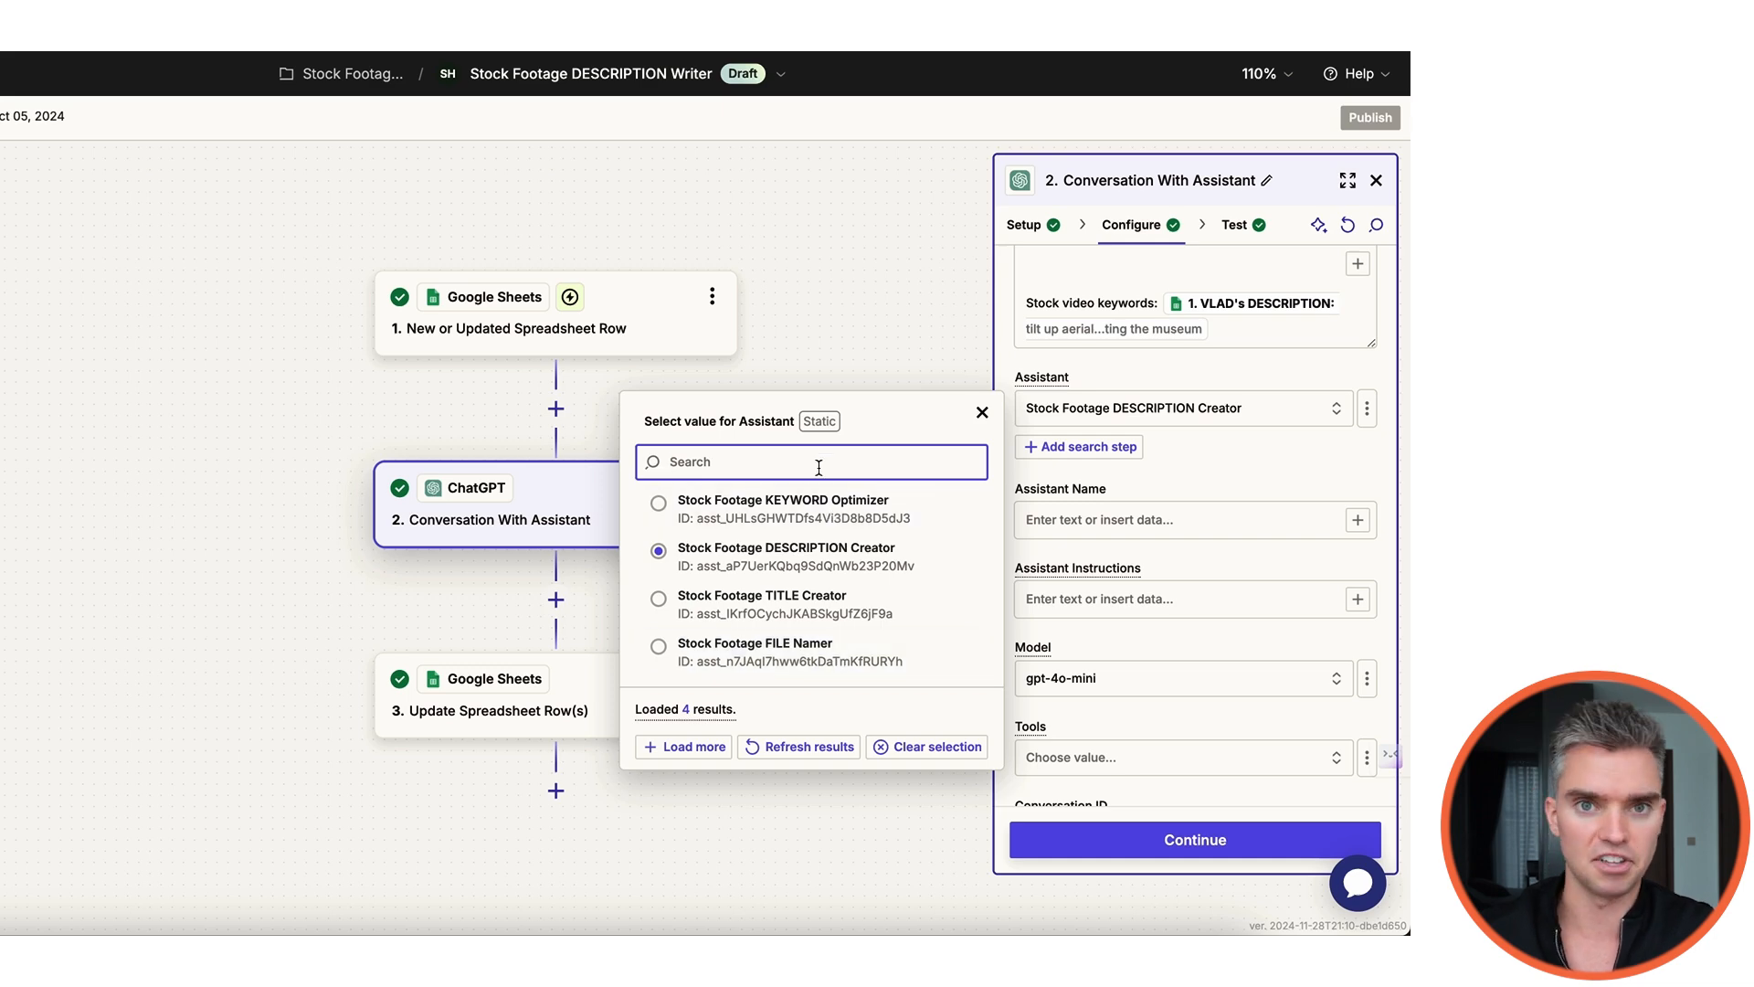
click(820, 548)
scroll(1274, 451, down, 1)
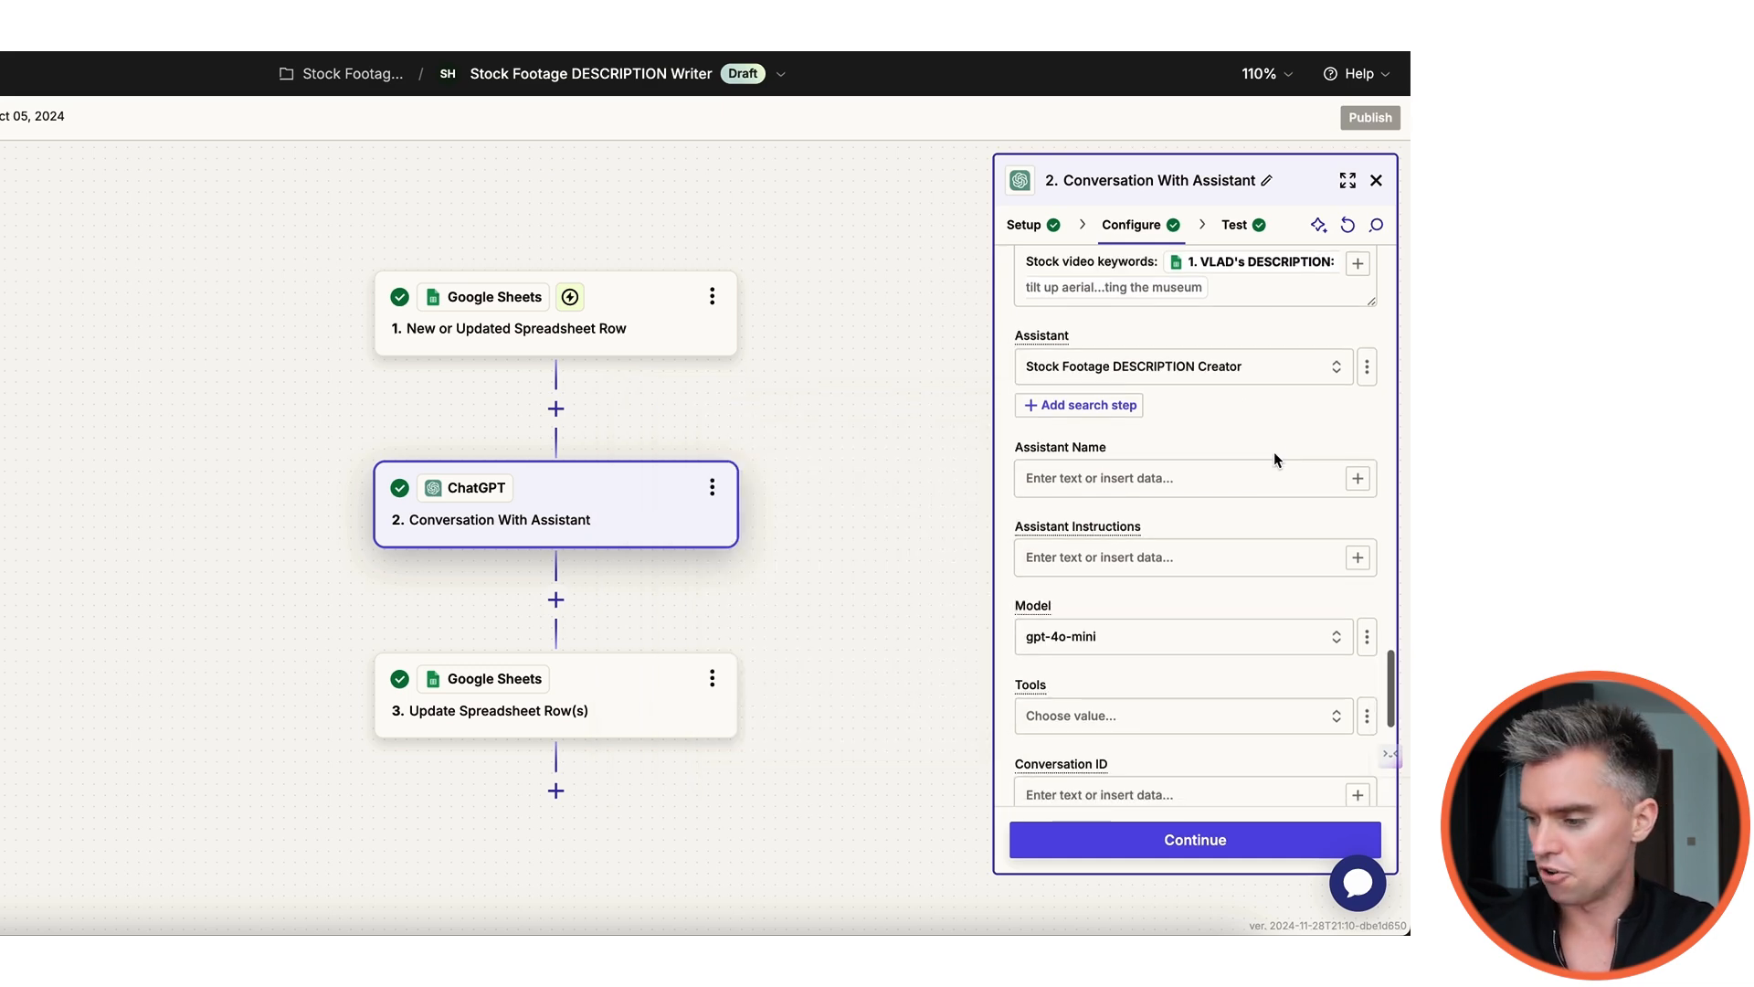
Step: View the models available for the ChatGPT step and close the list without changing the selection
scroll(1215, 457, down, 2)
scroll(1194, 408, down, 4)
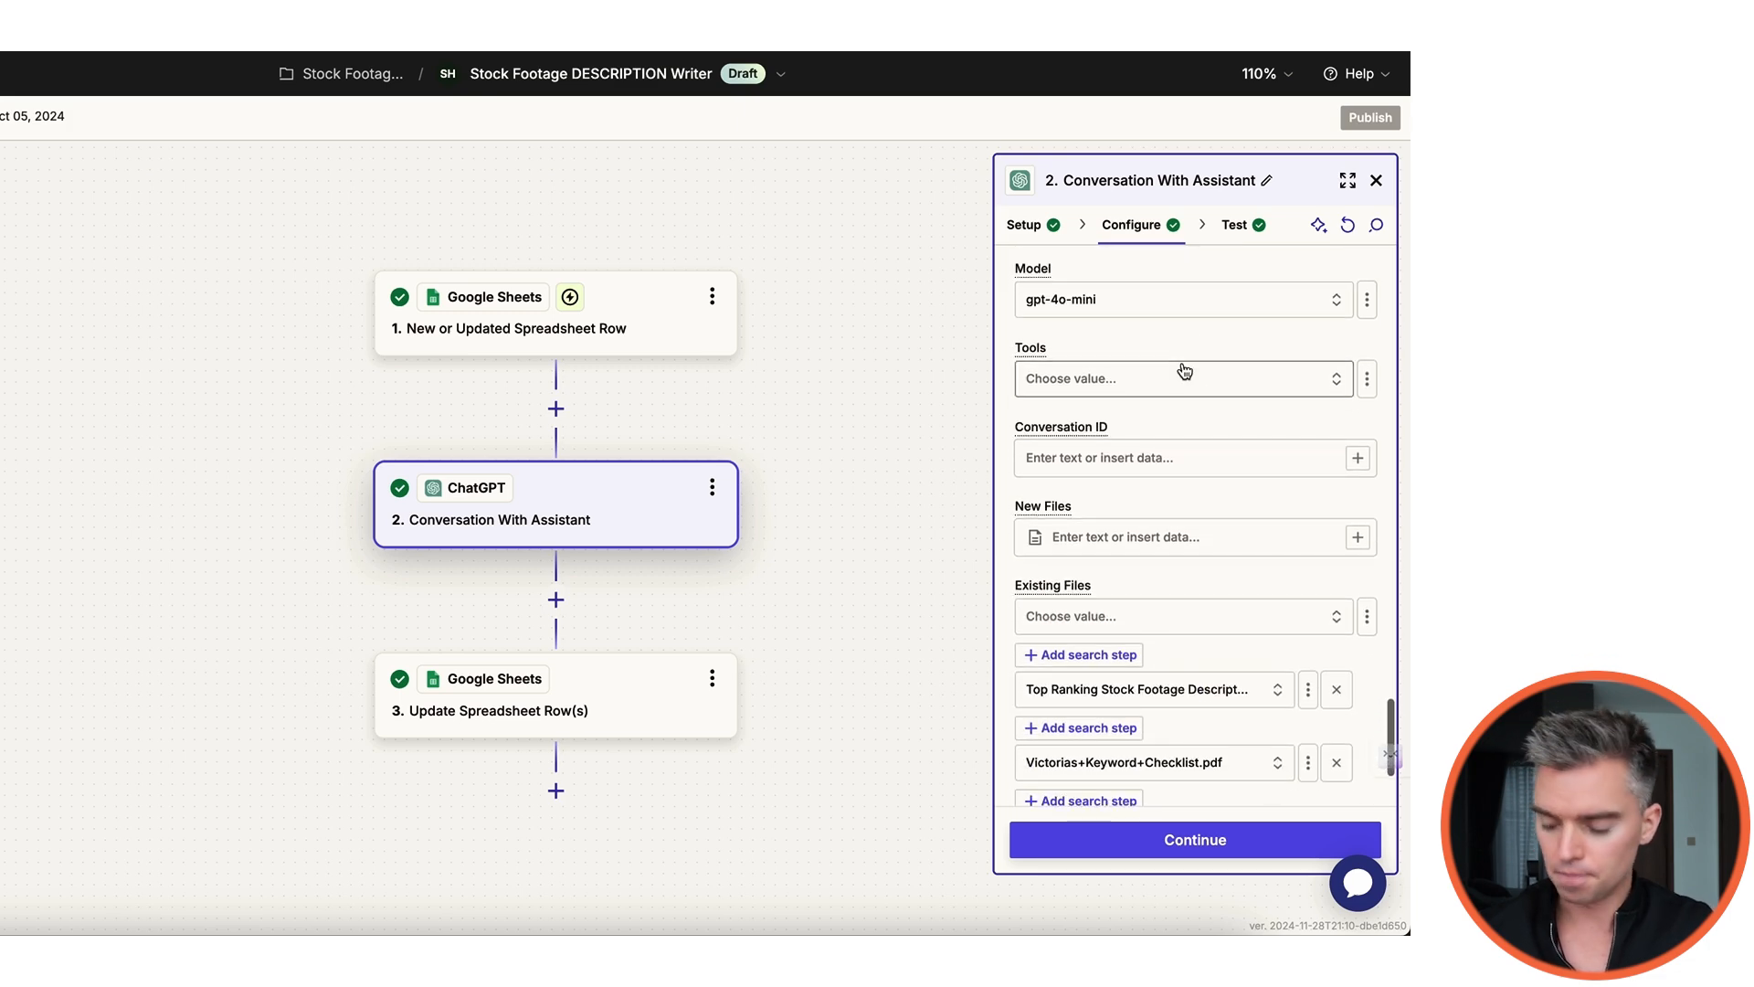
click(1200, 301)
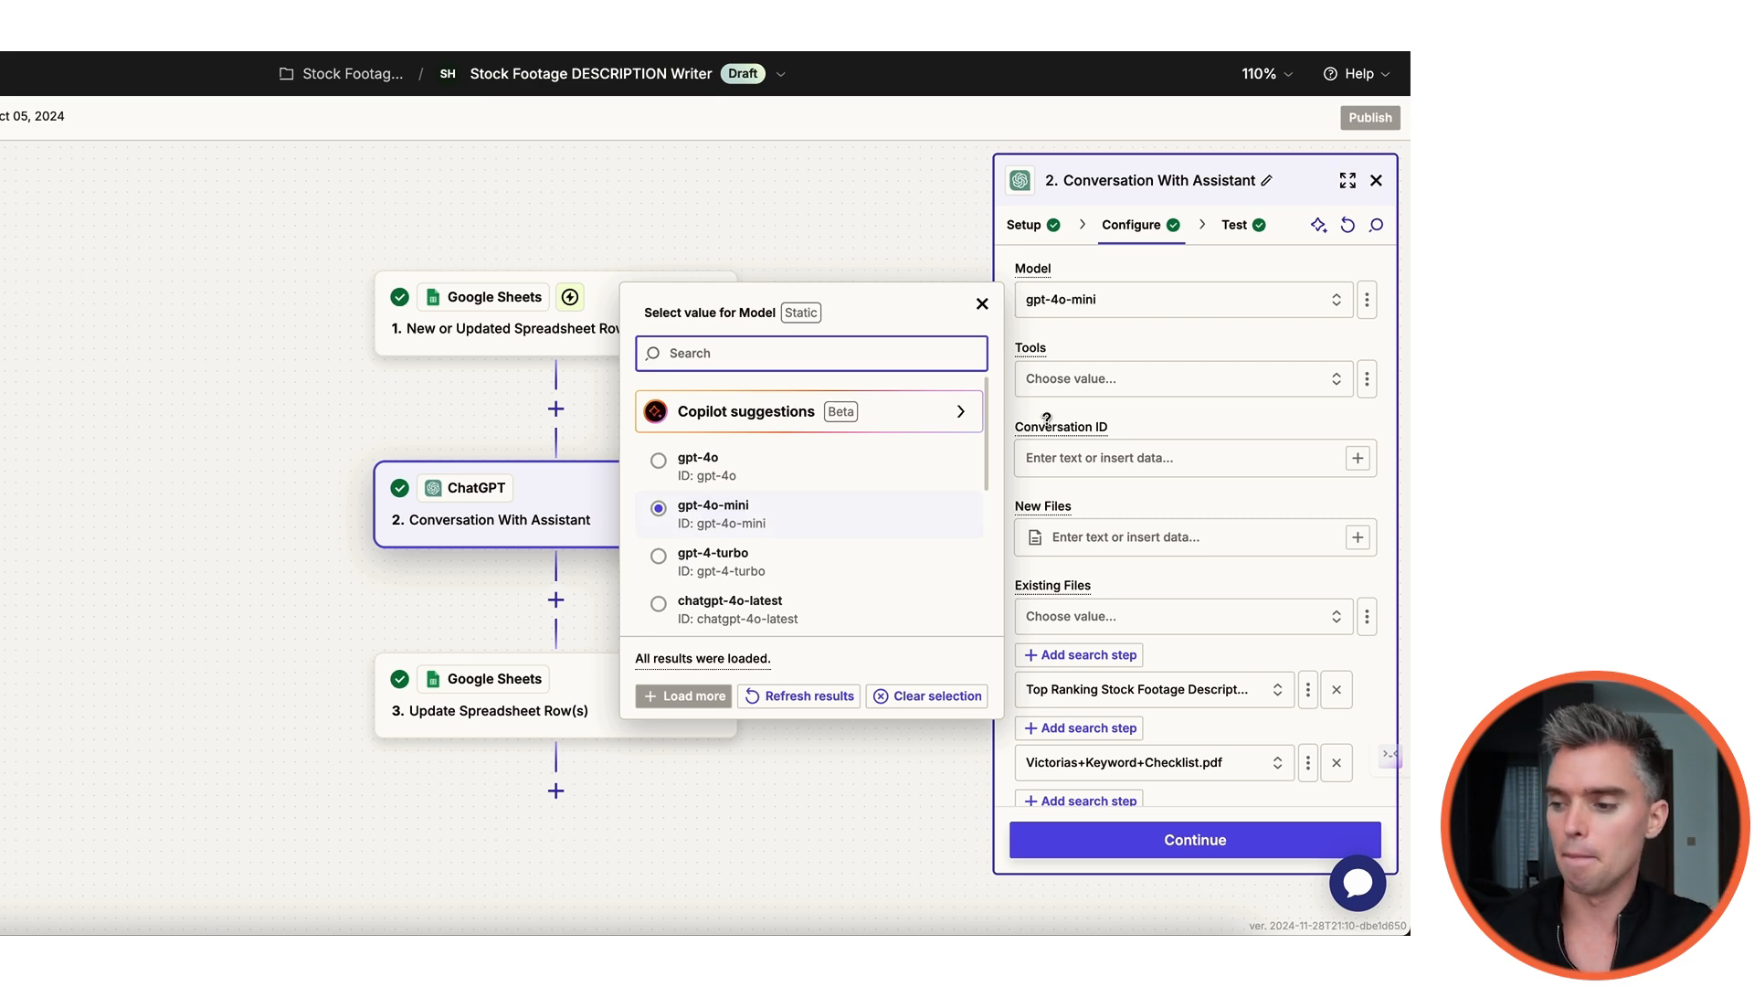
click(982, 306)
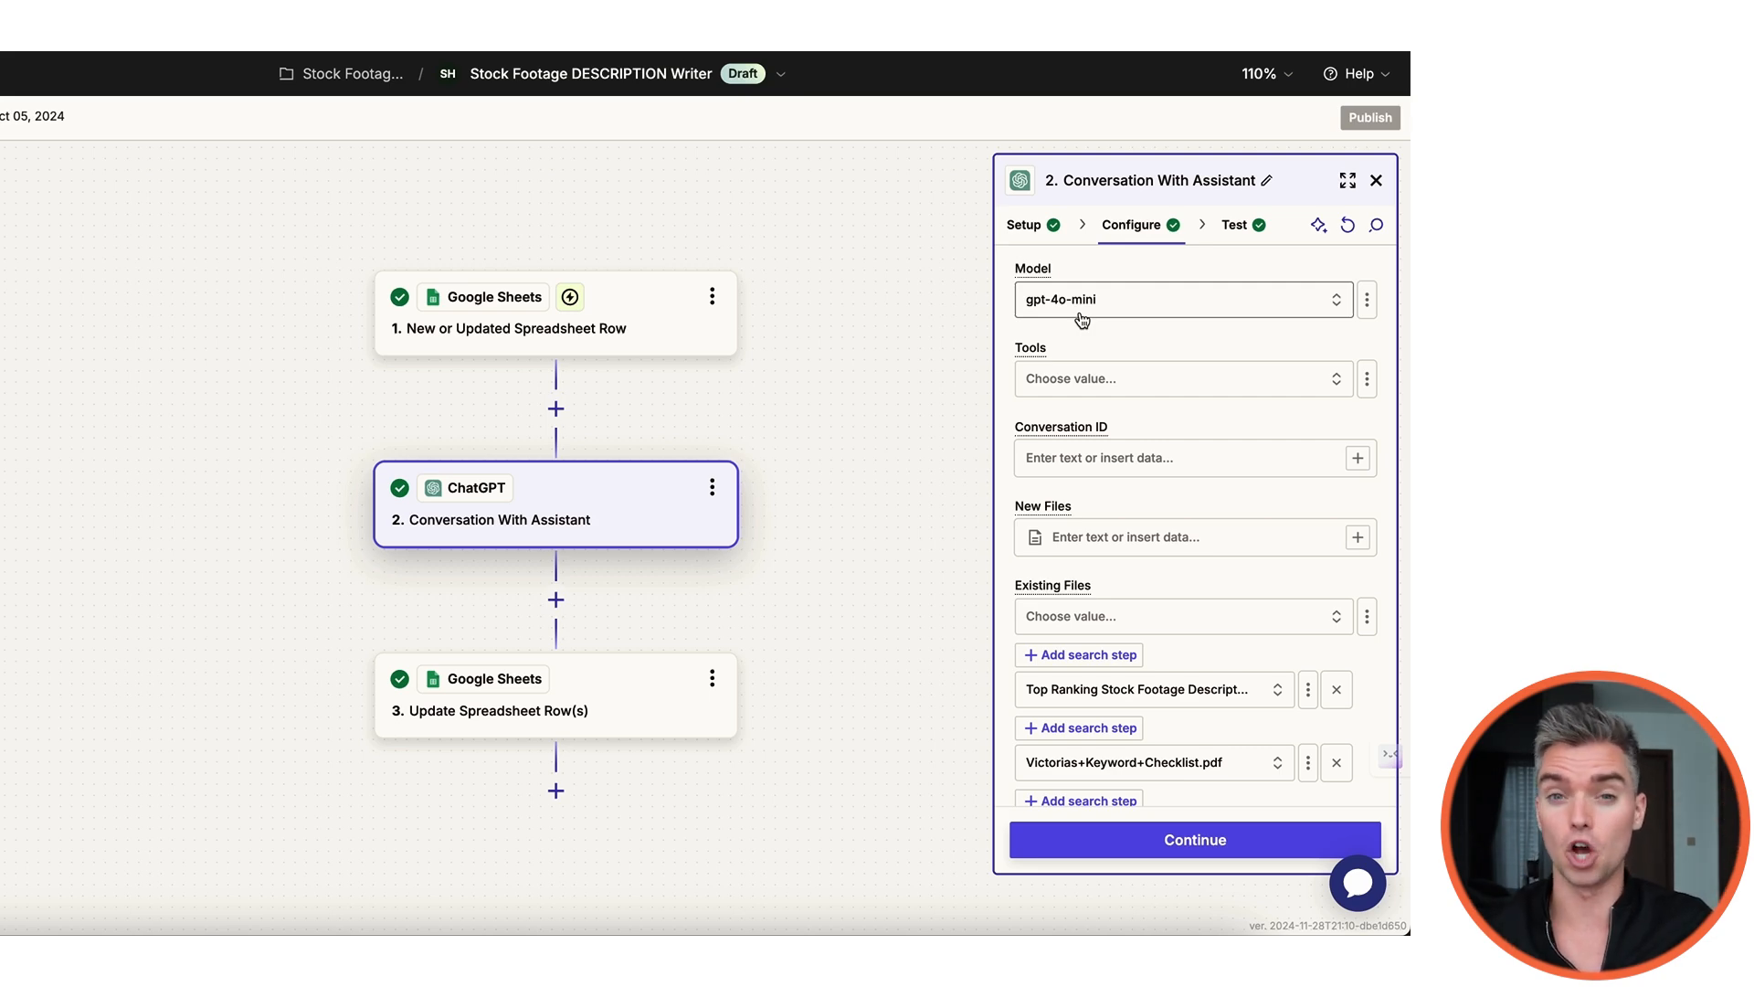
Step: Review the ChatGPT step's configuration from the end of the Message prompt down to the Existing Files entries
scroll(1083, 319, up, 10)
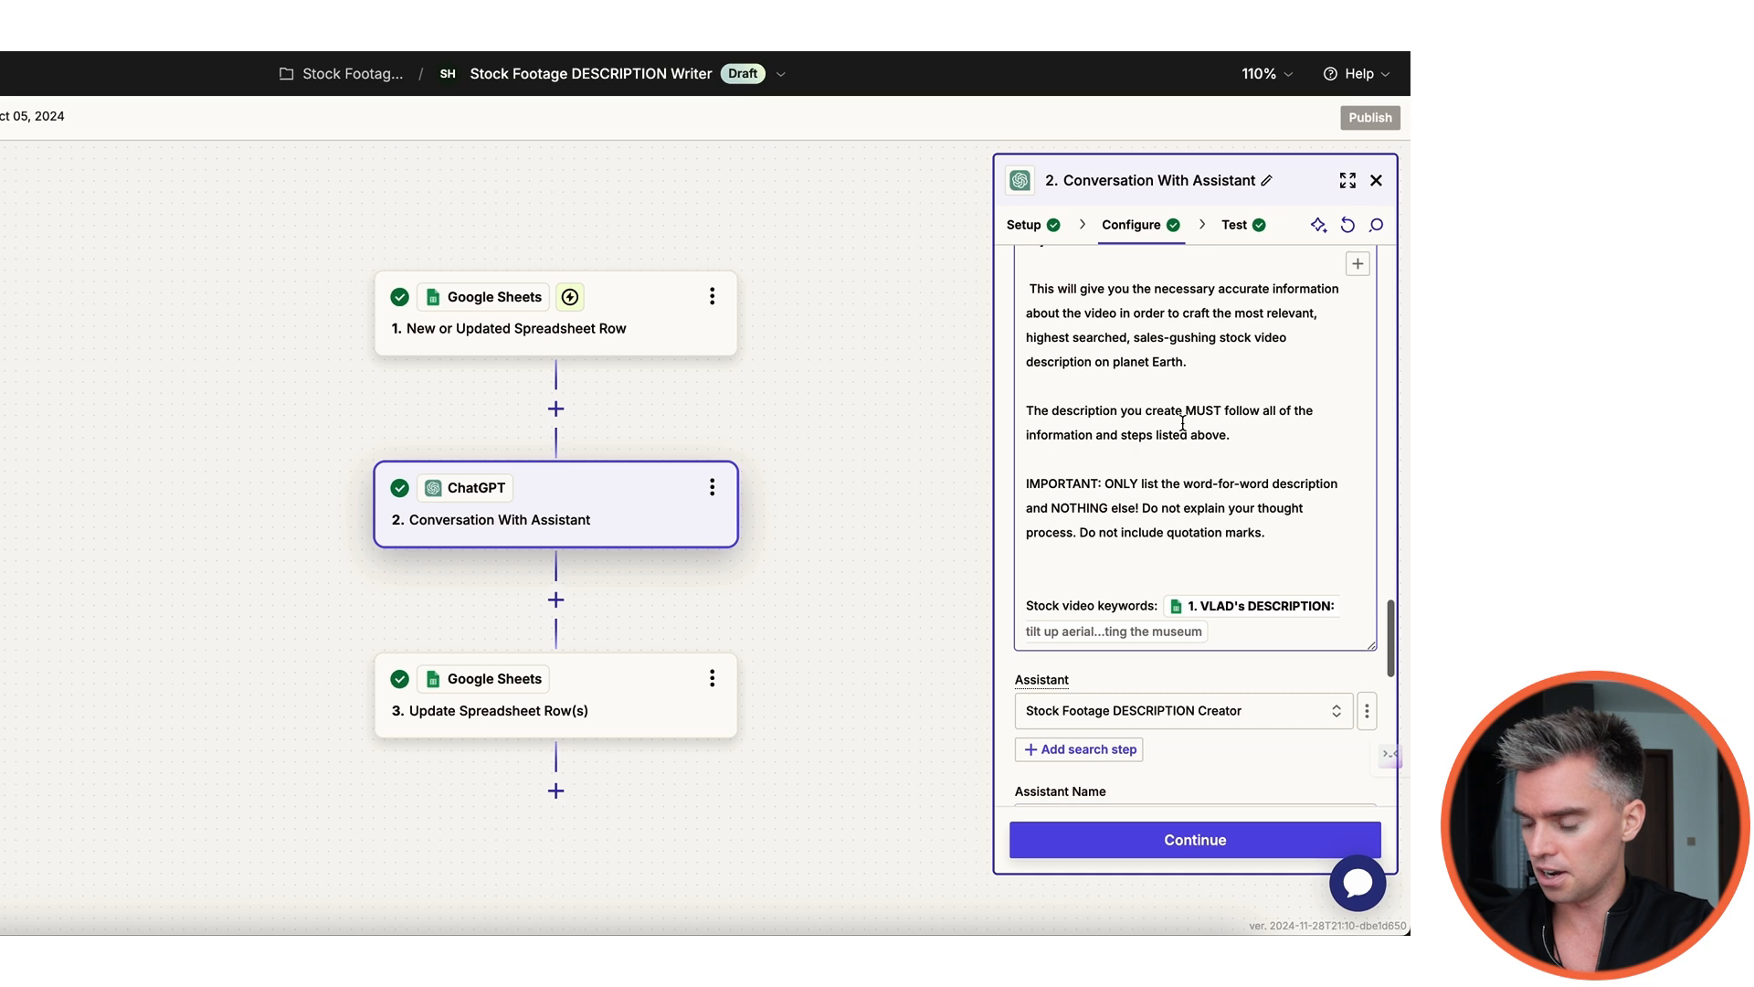
scroll(958, 497, down, 2)
scroll(1060, 503, down, 10)
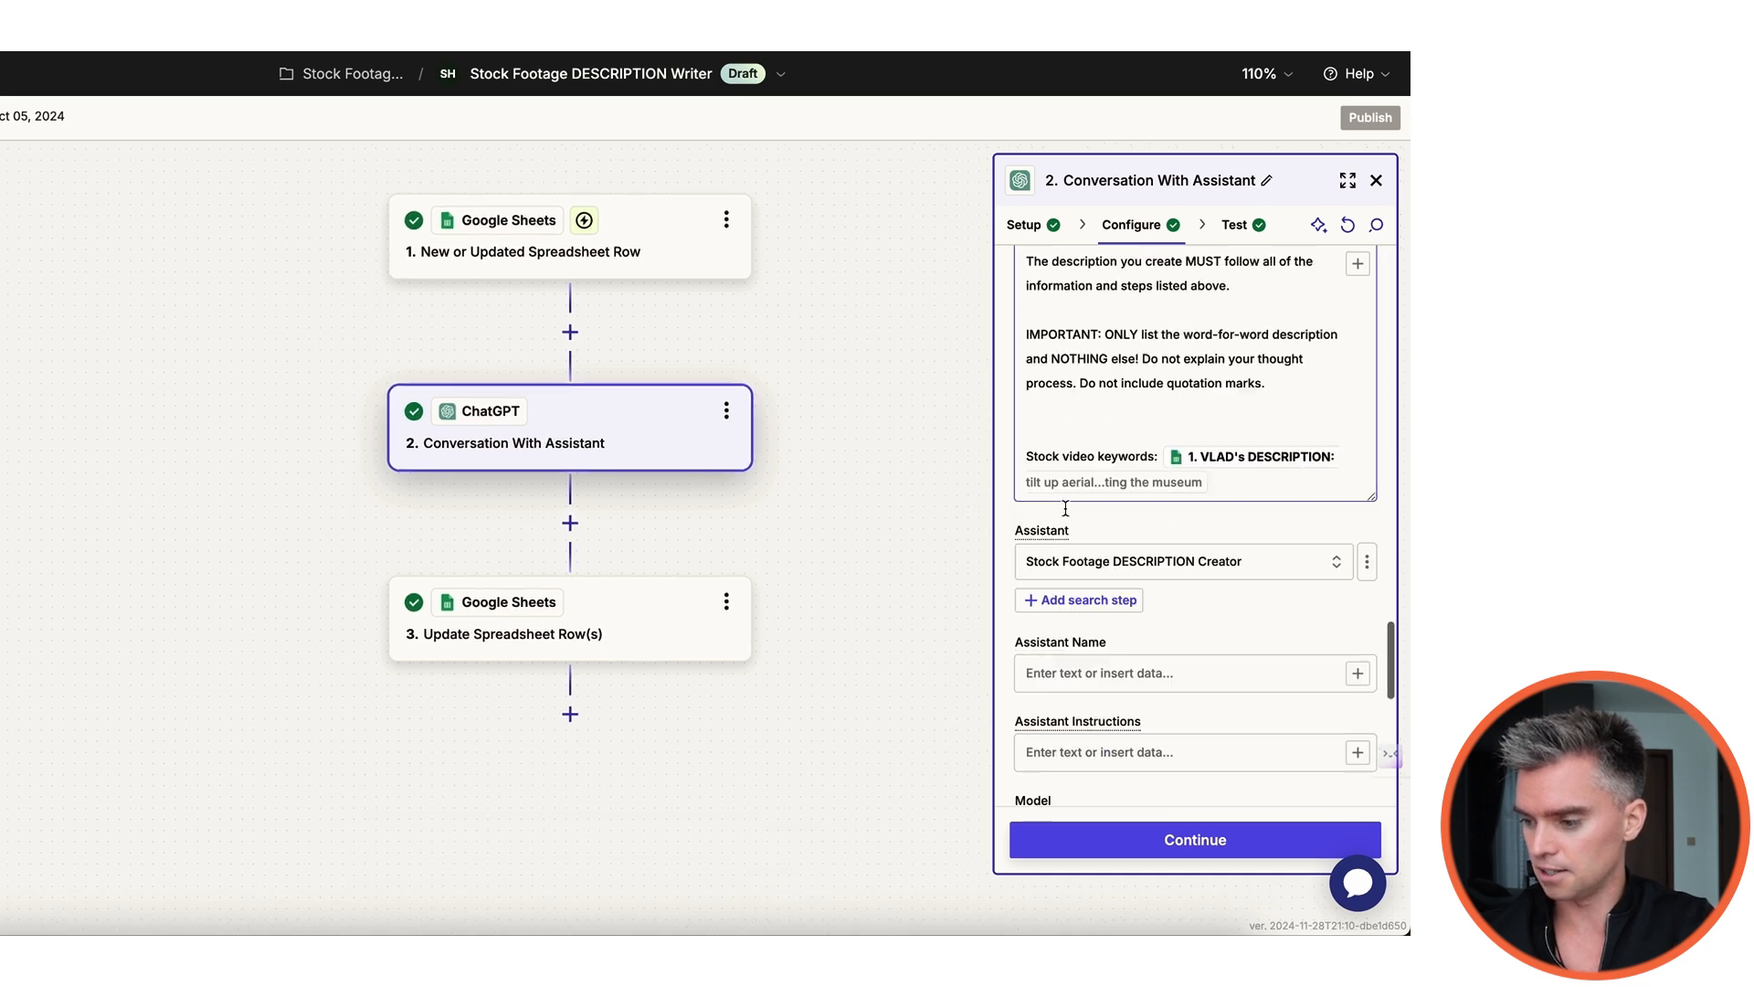
scroll(1127, 380, down, 3)
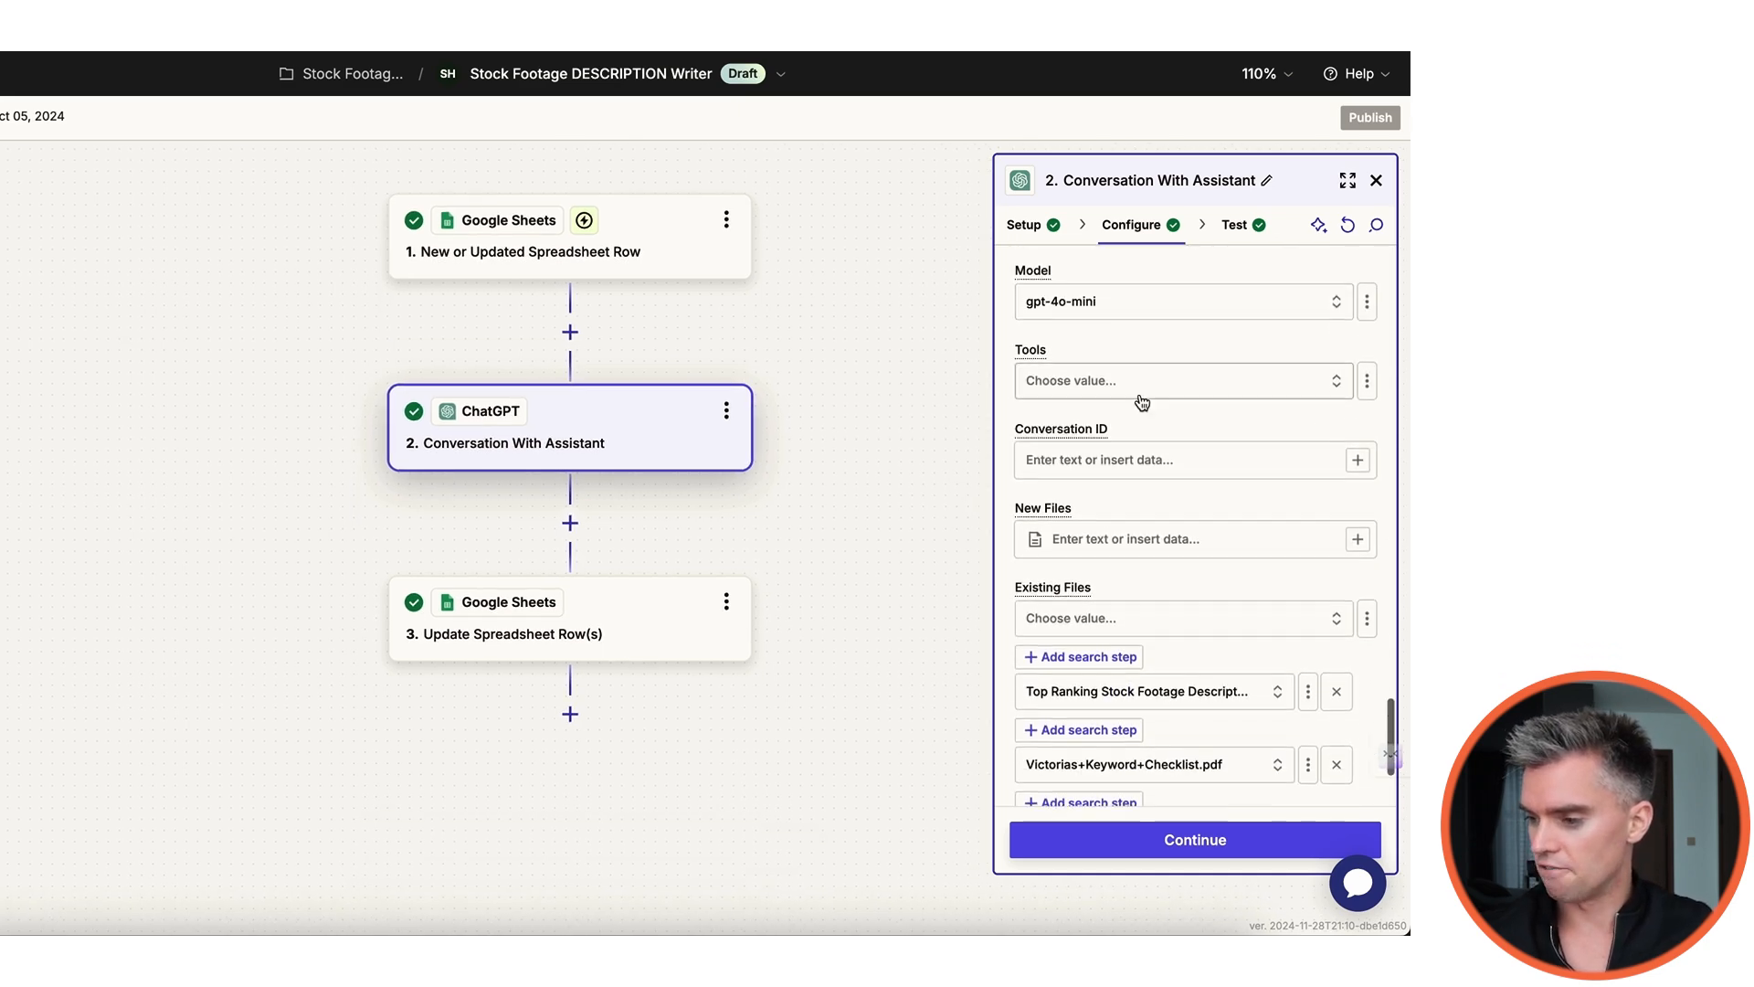
scroll(1197, 414, down, 1)
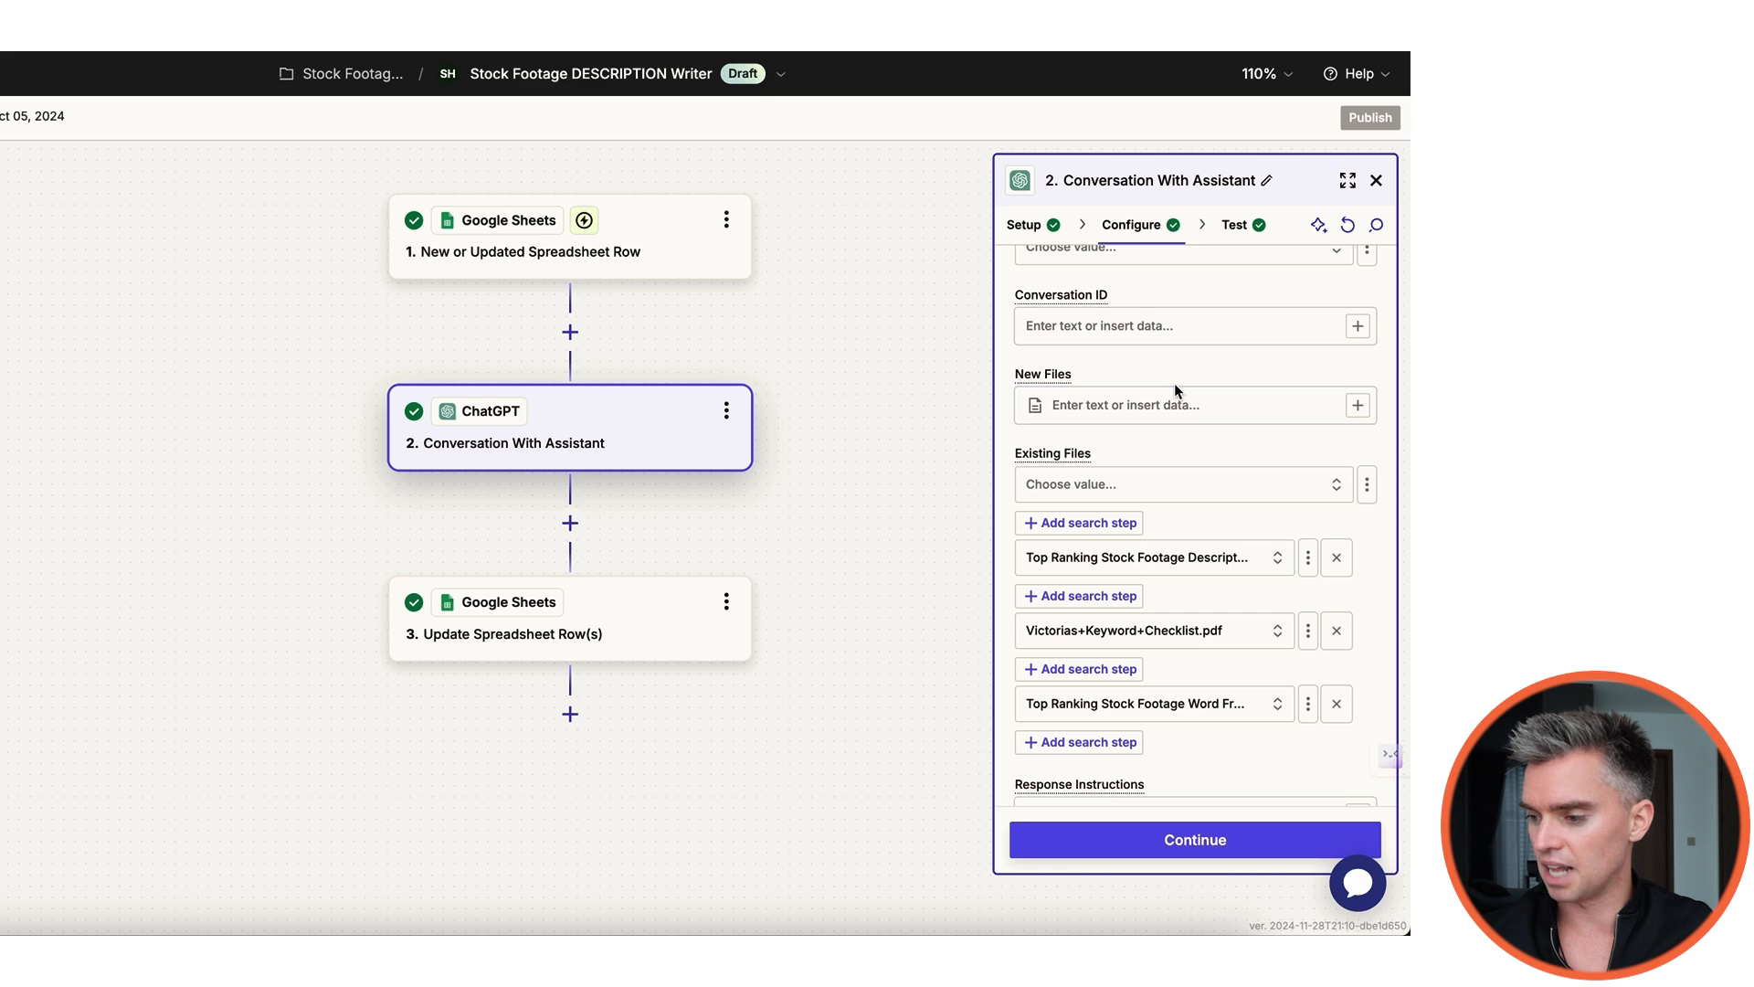
scroll(1175, 382, down, 2)
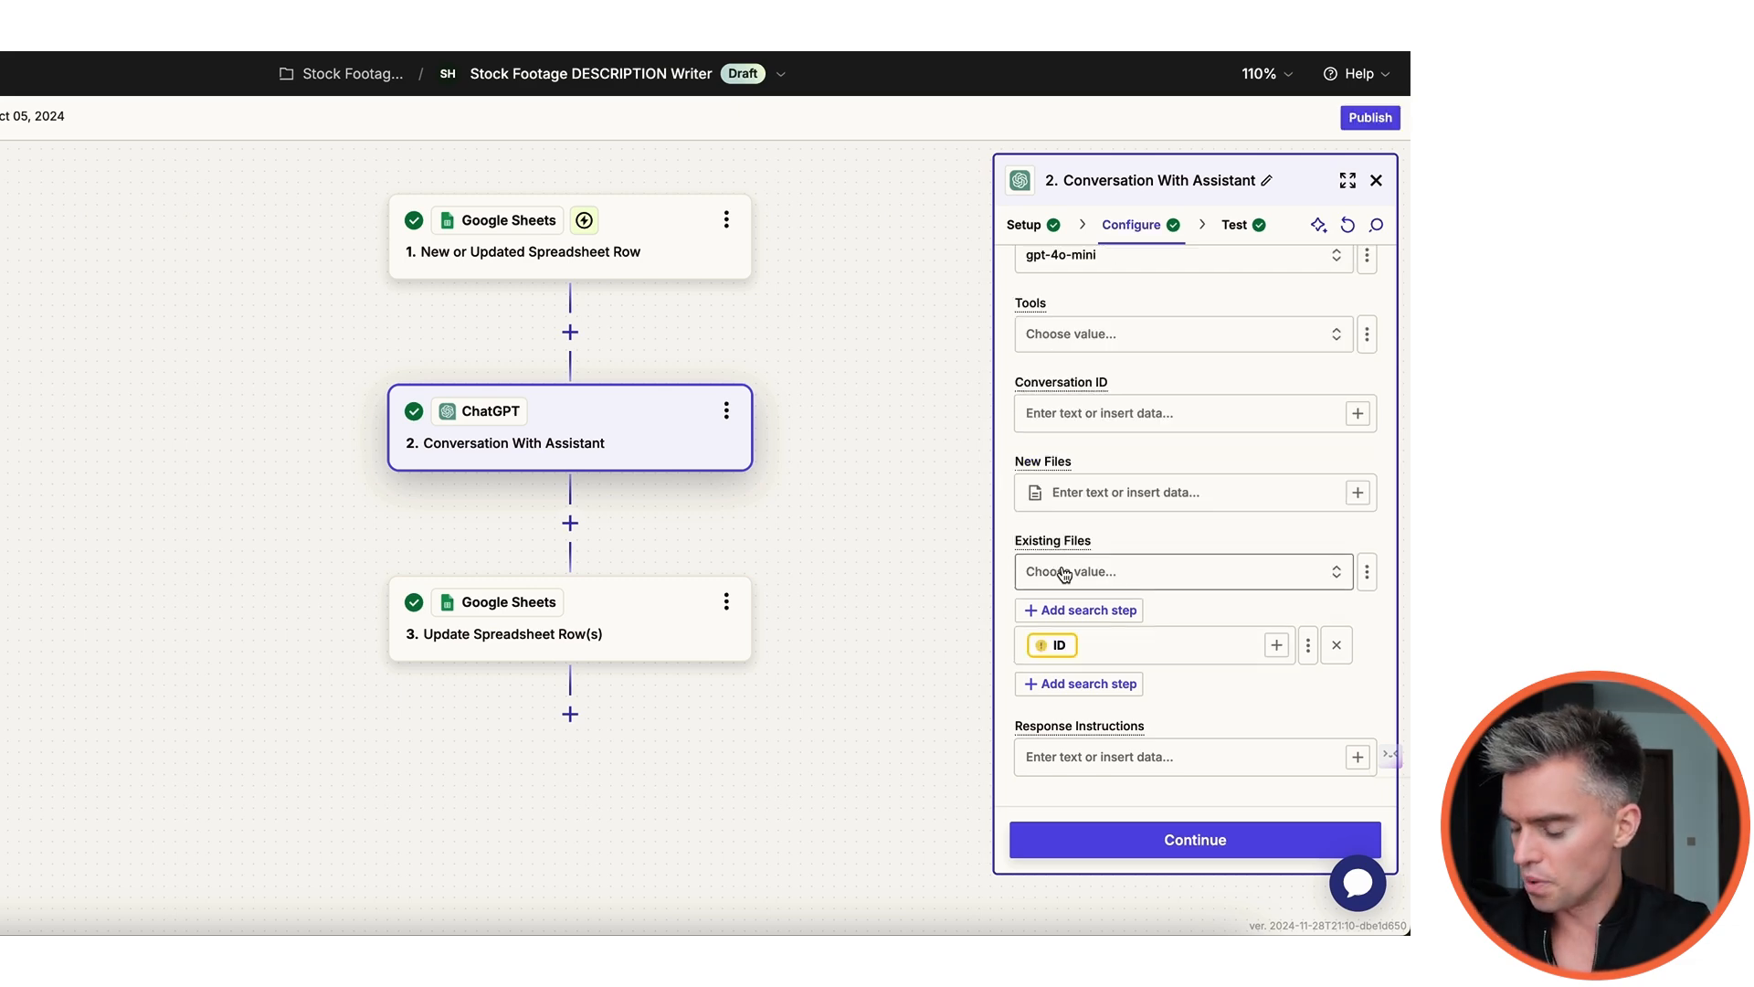
Step: Look through the PDF files that can be attached under Existing Files and close the list without choosing one
click(1064, 574)
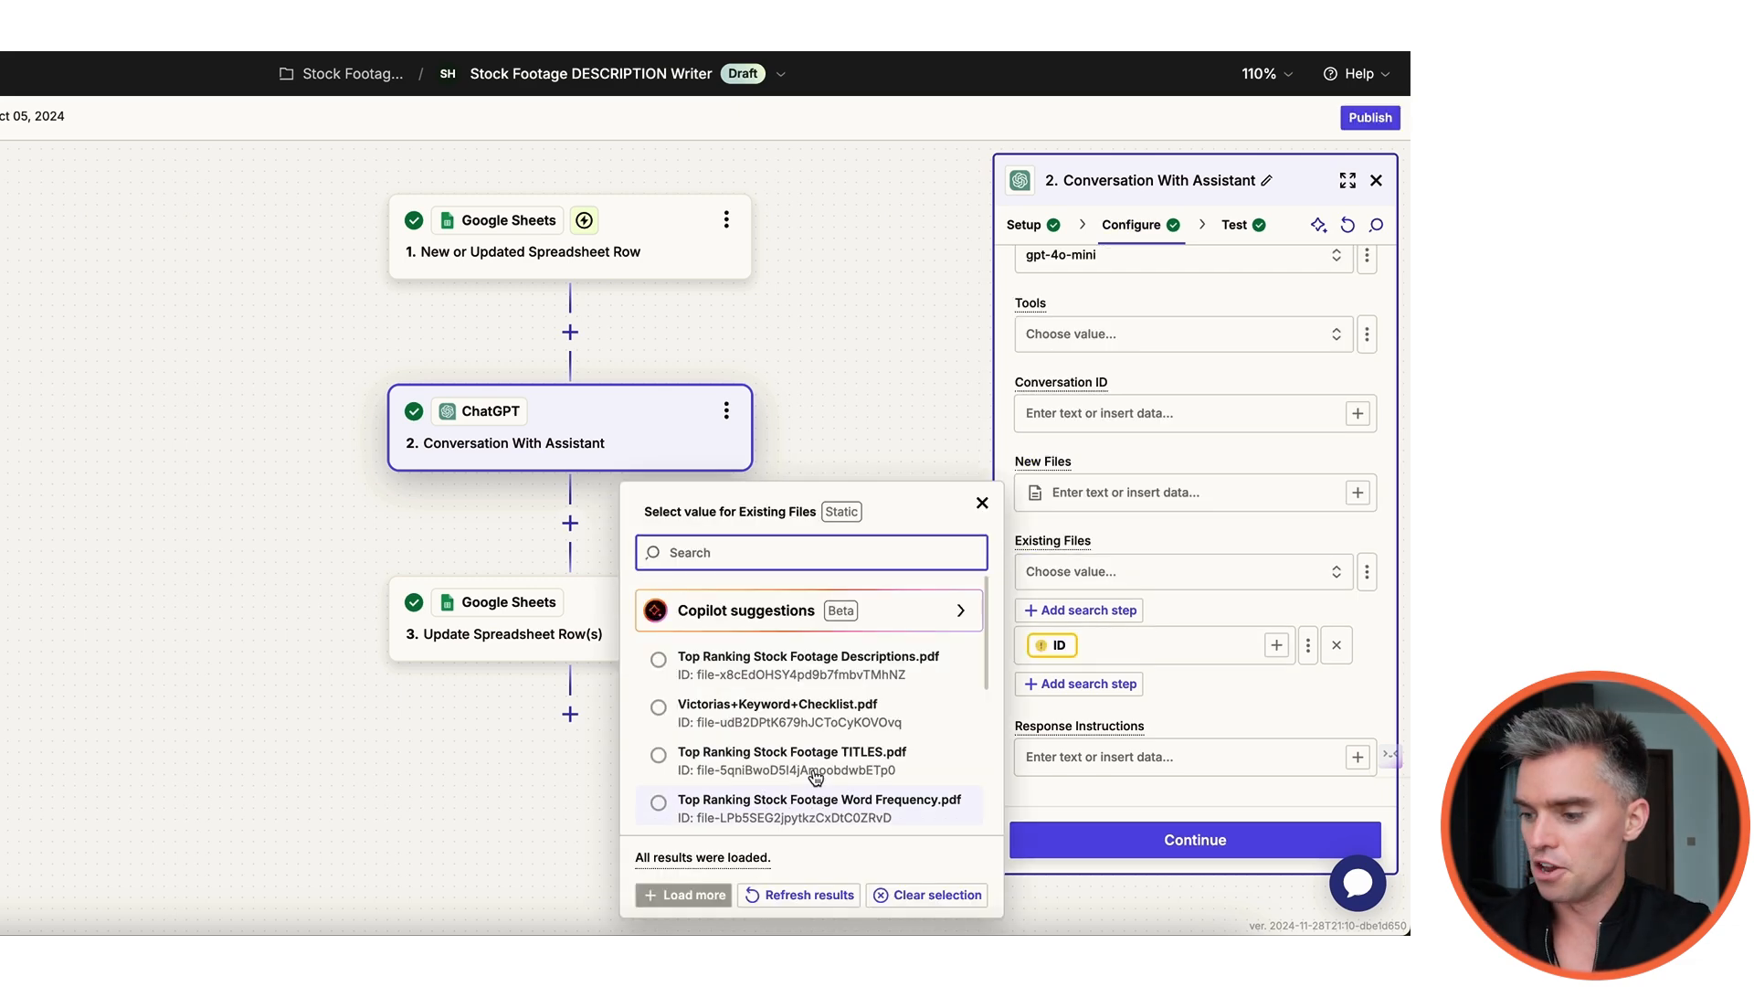
scroll(816, 756, down, 2)
scroll(816, 756, up, 2)
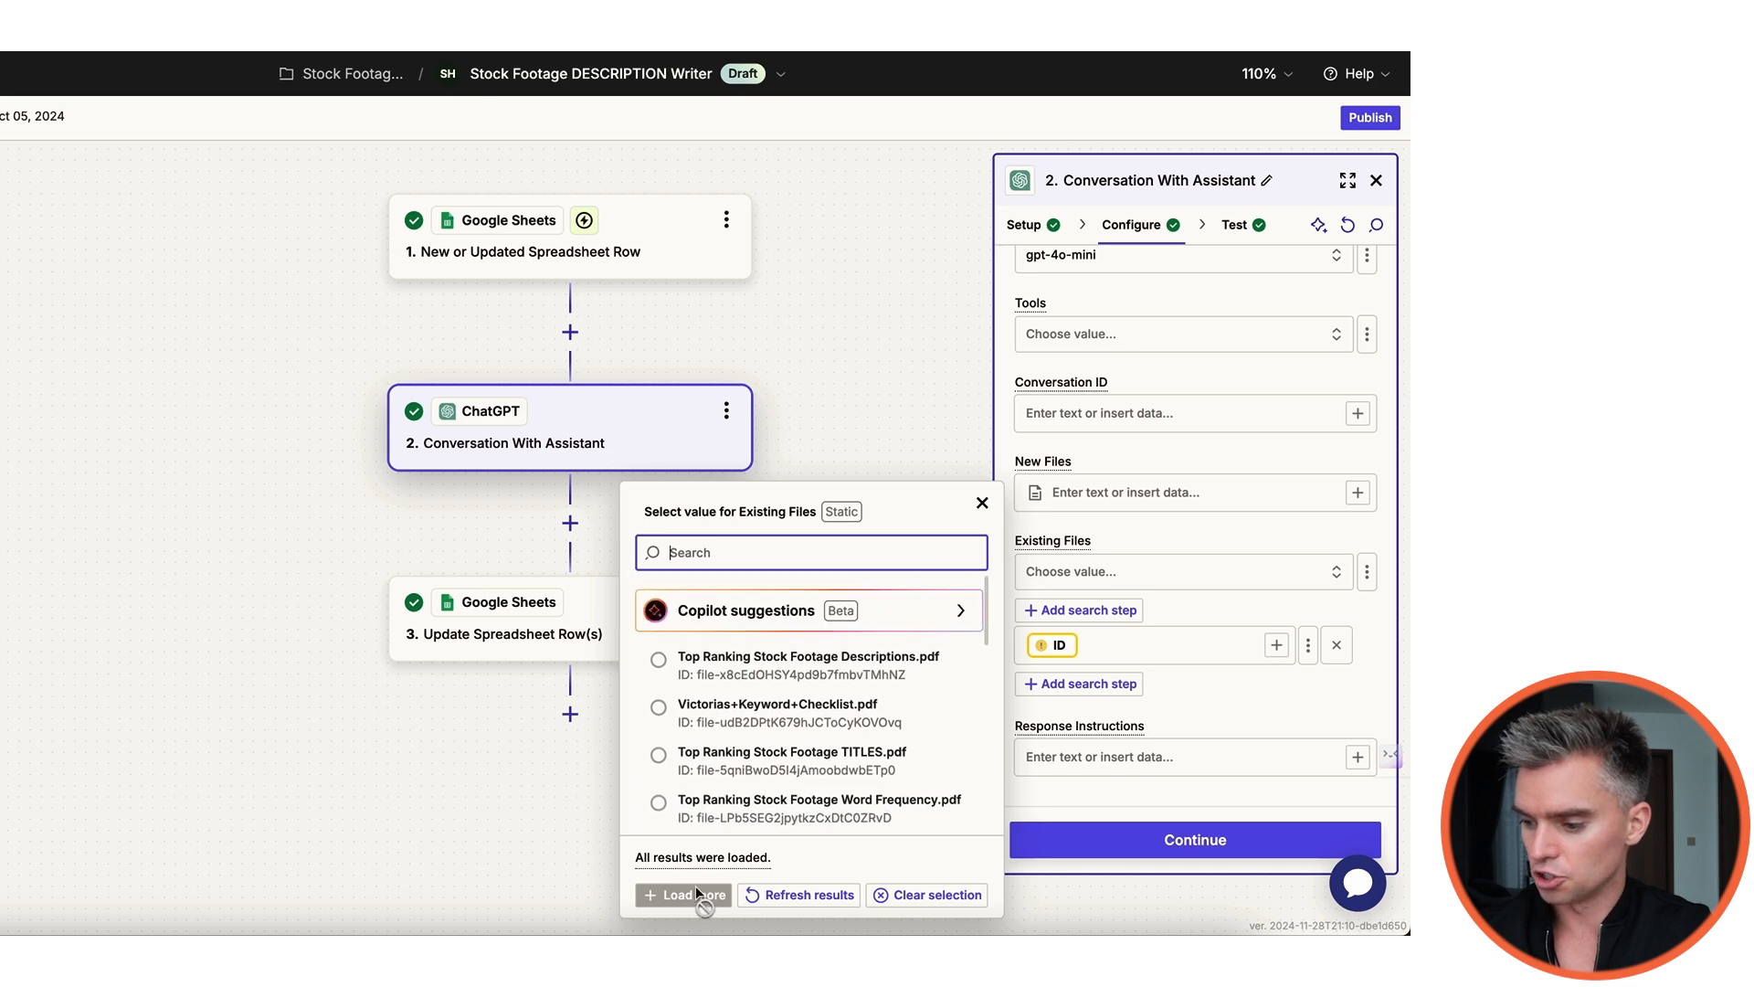
scroll(804, 775, down, 2)
scroll(804, 775, up, 2)
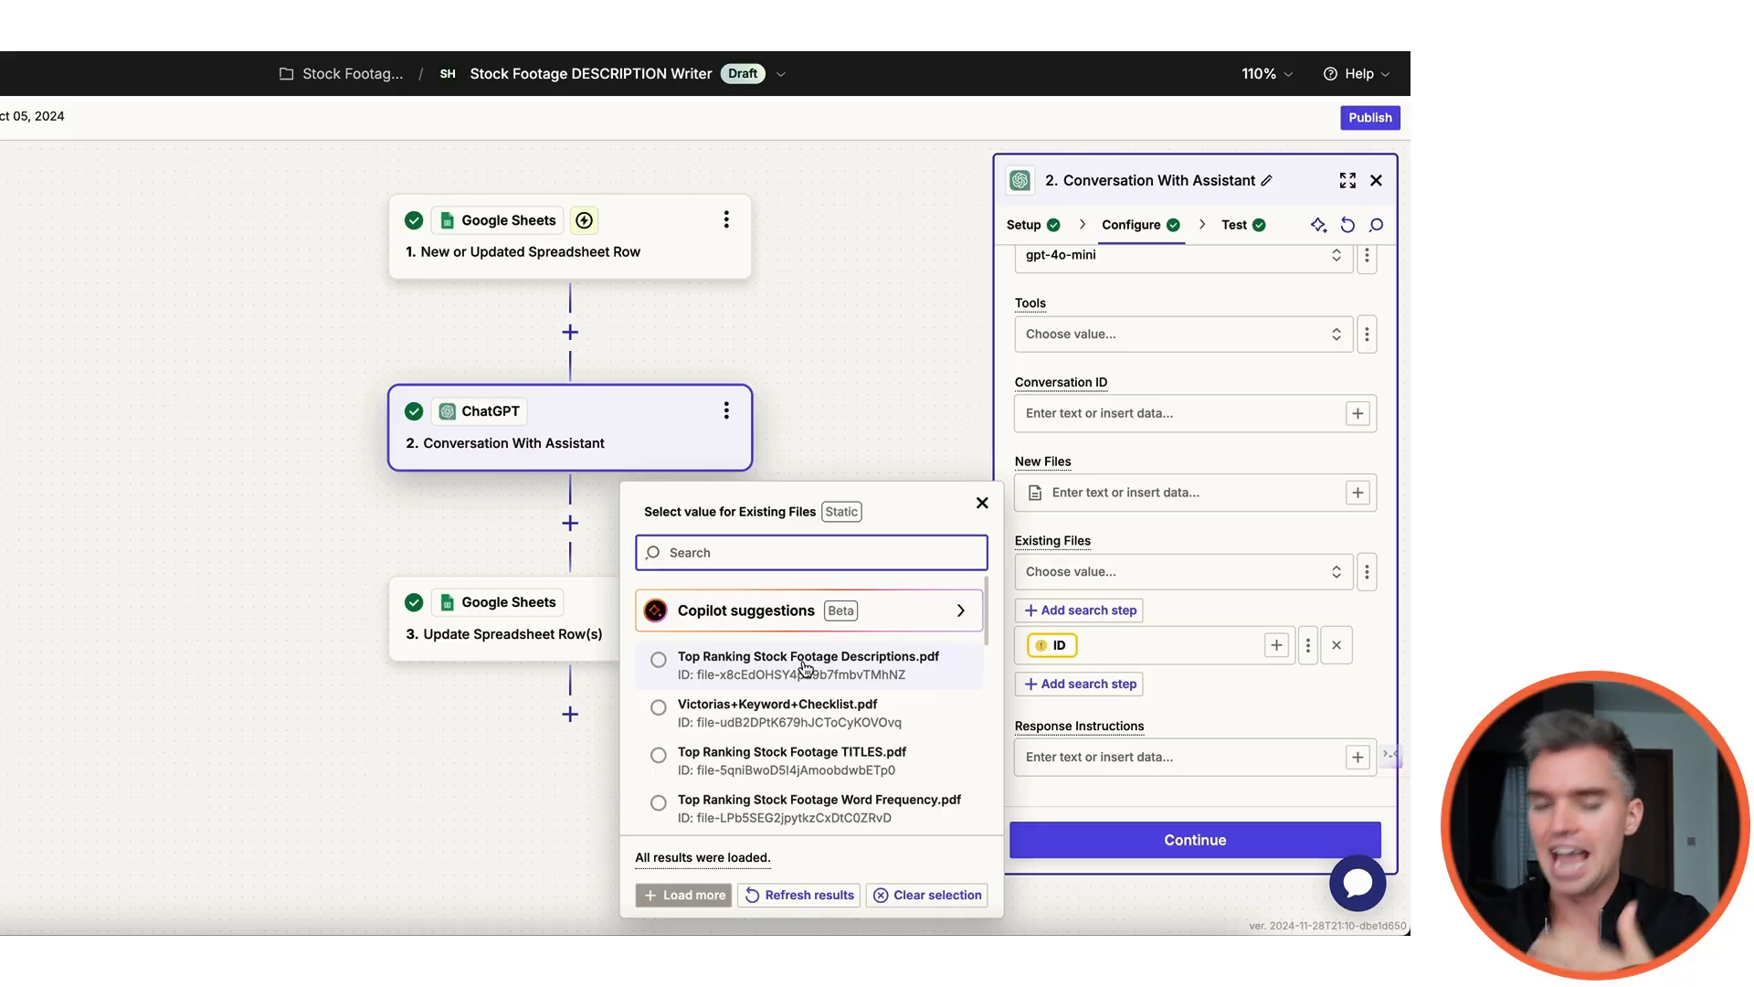
click(982, 503)
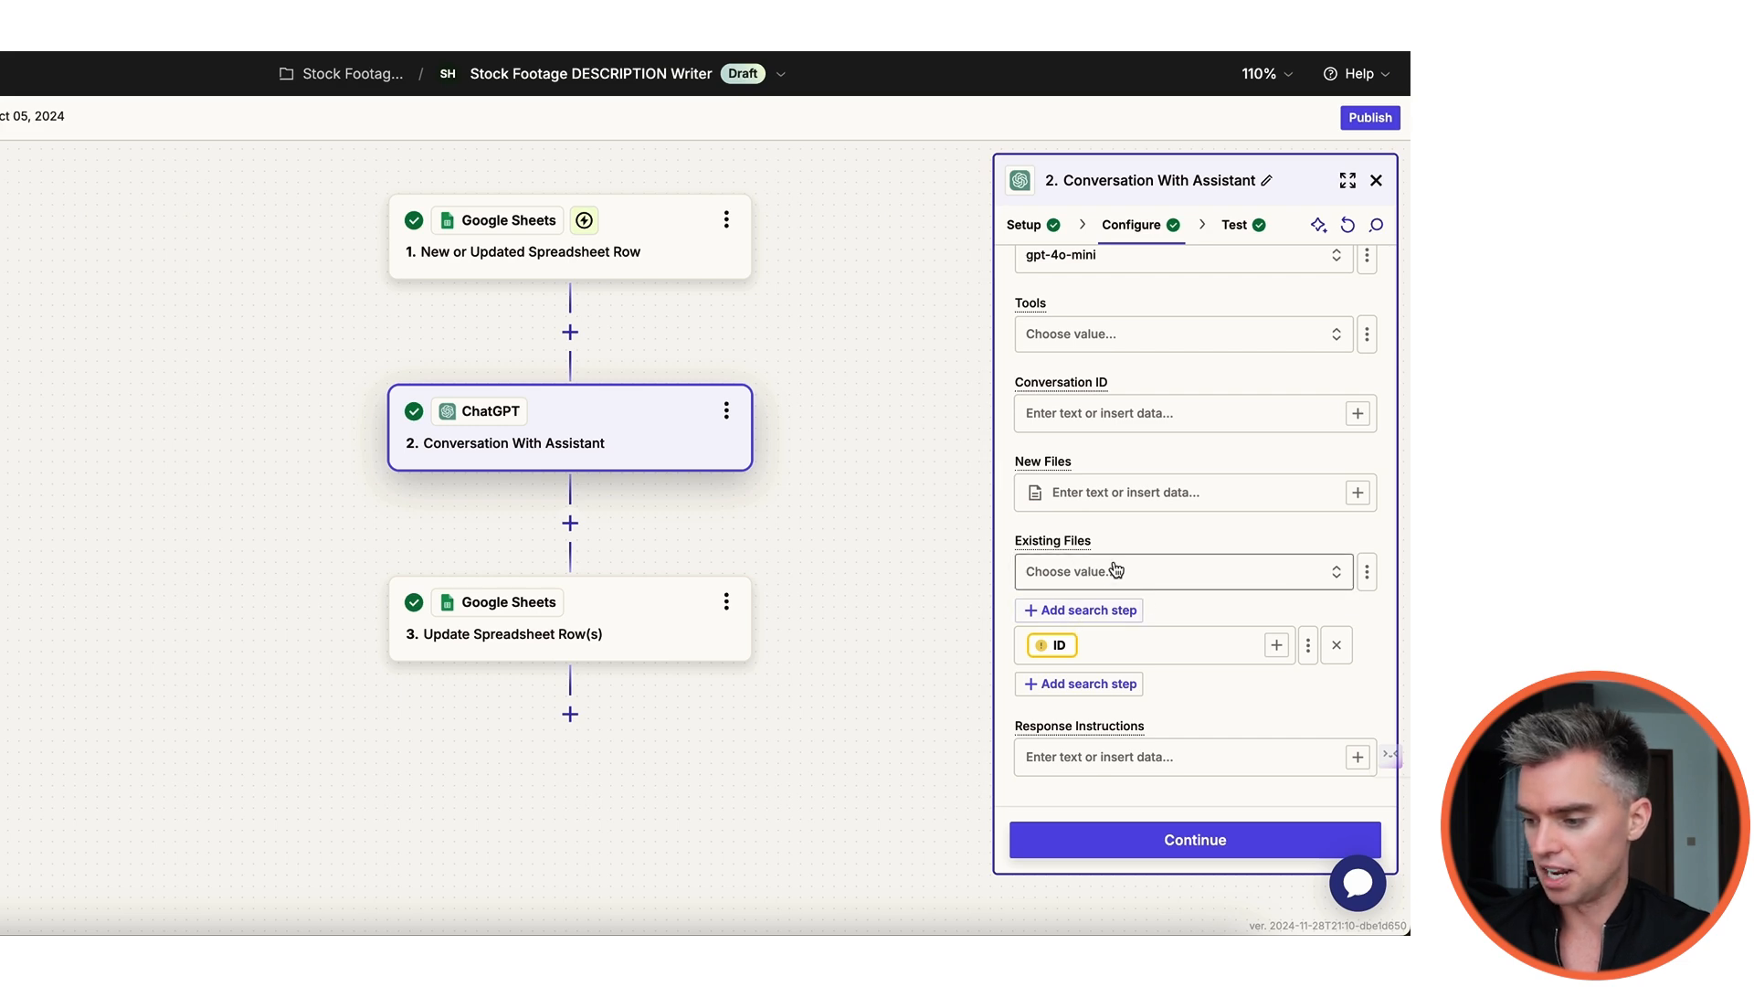
Step: Continue past the ChatGPT step's test data and the setup of Update Spreadsheet Row(s) to that step's configuration
click(1224, 839)
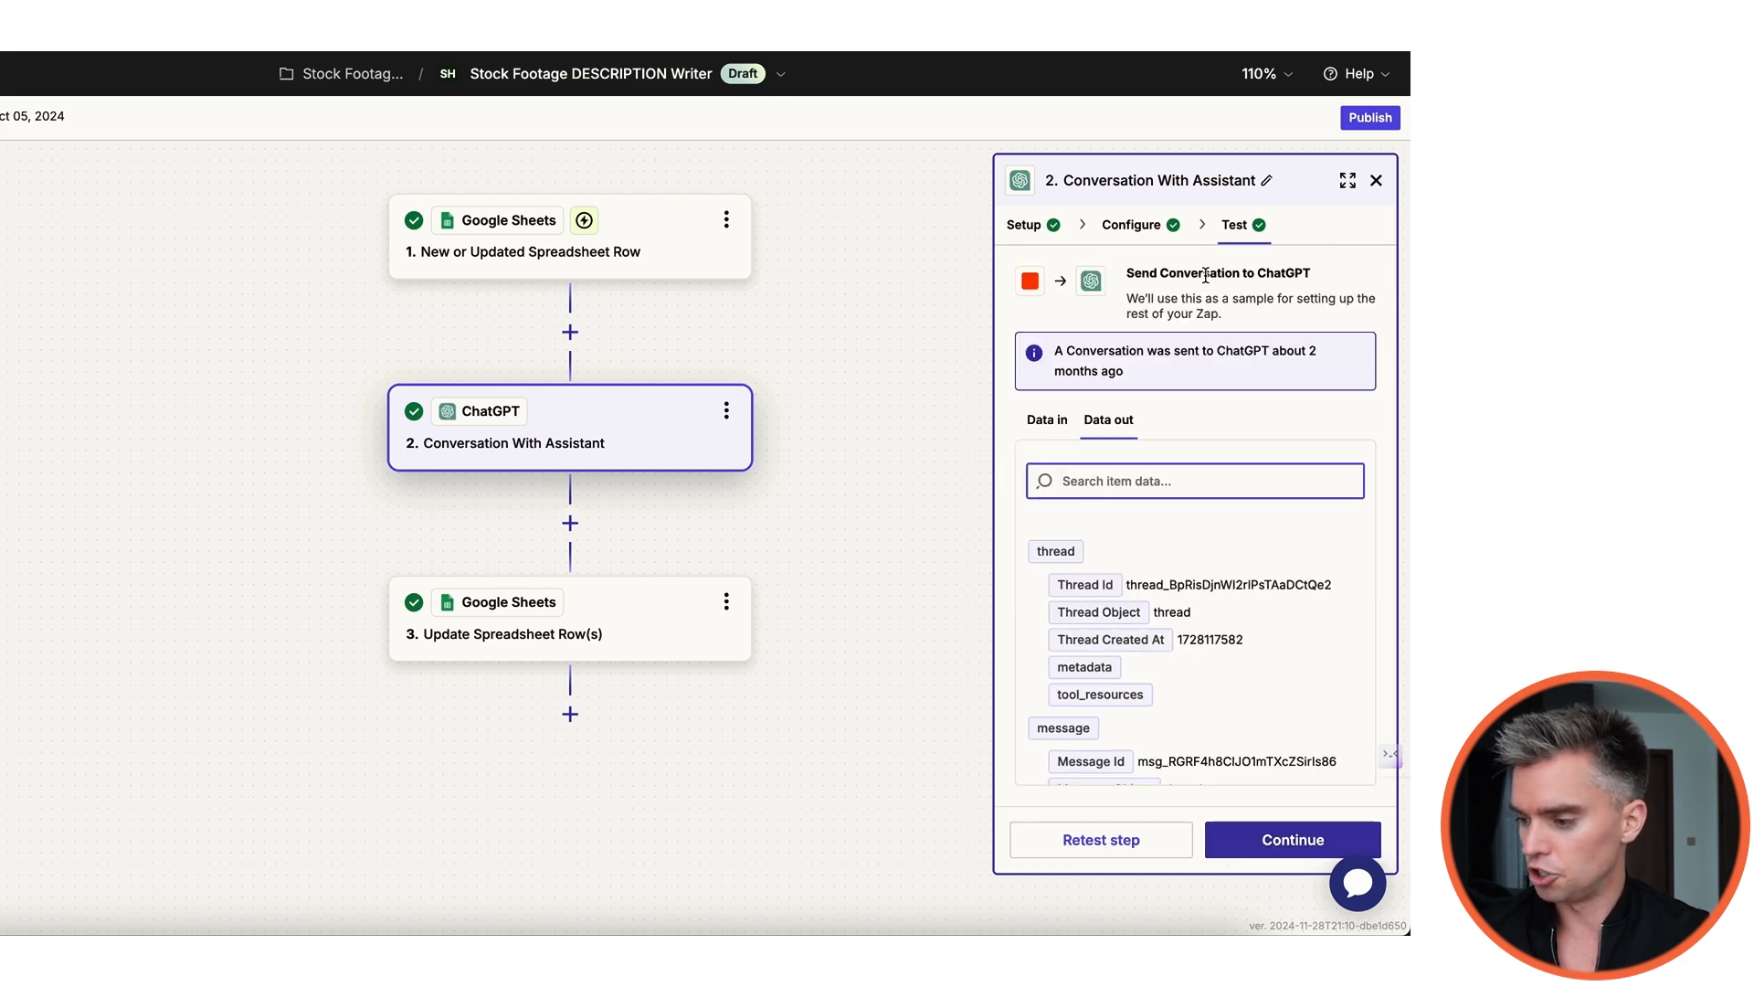
click(1273, 839)
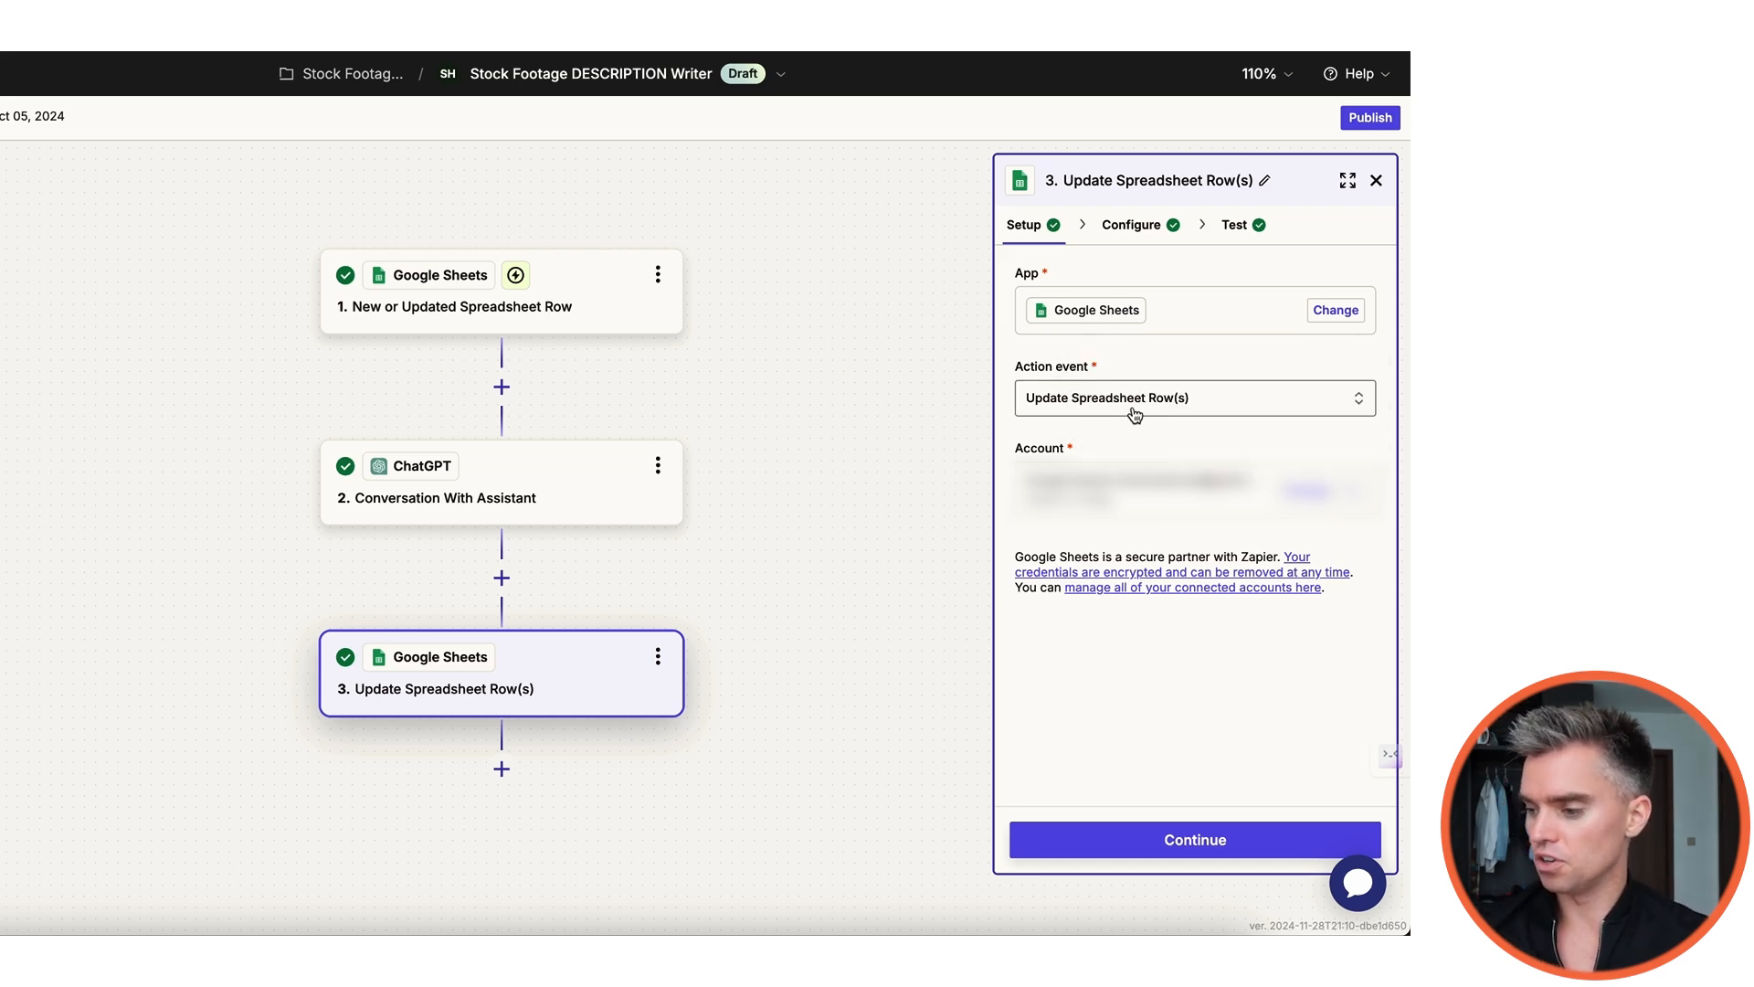
click(1135, 416)
click(1043, 362)
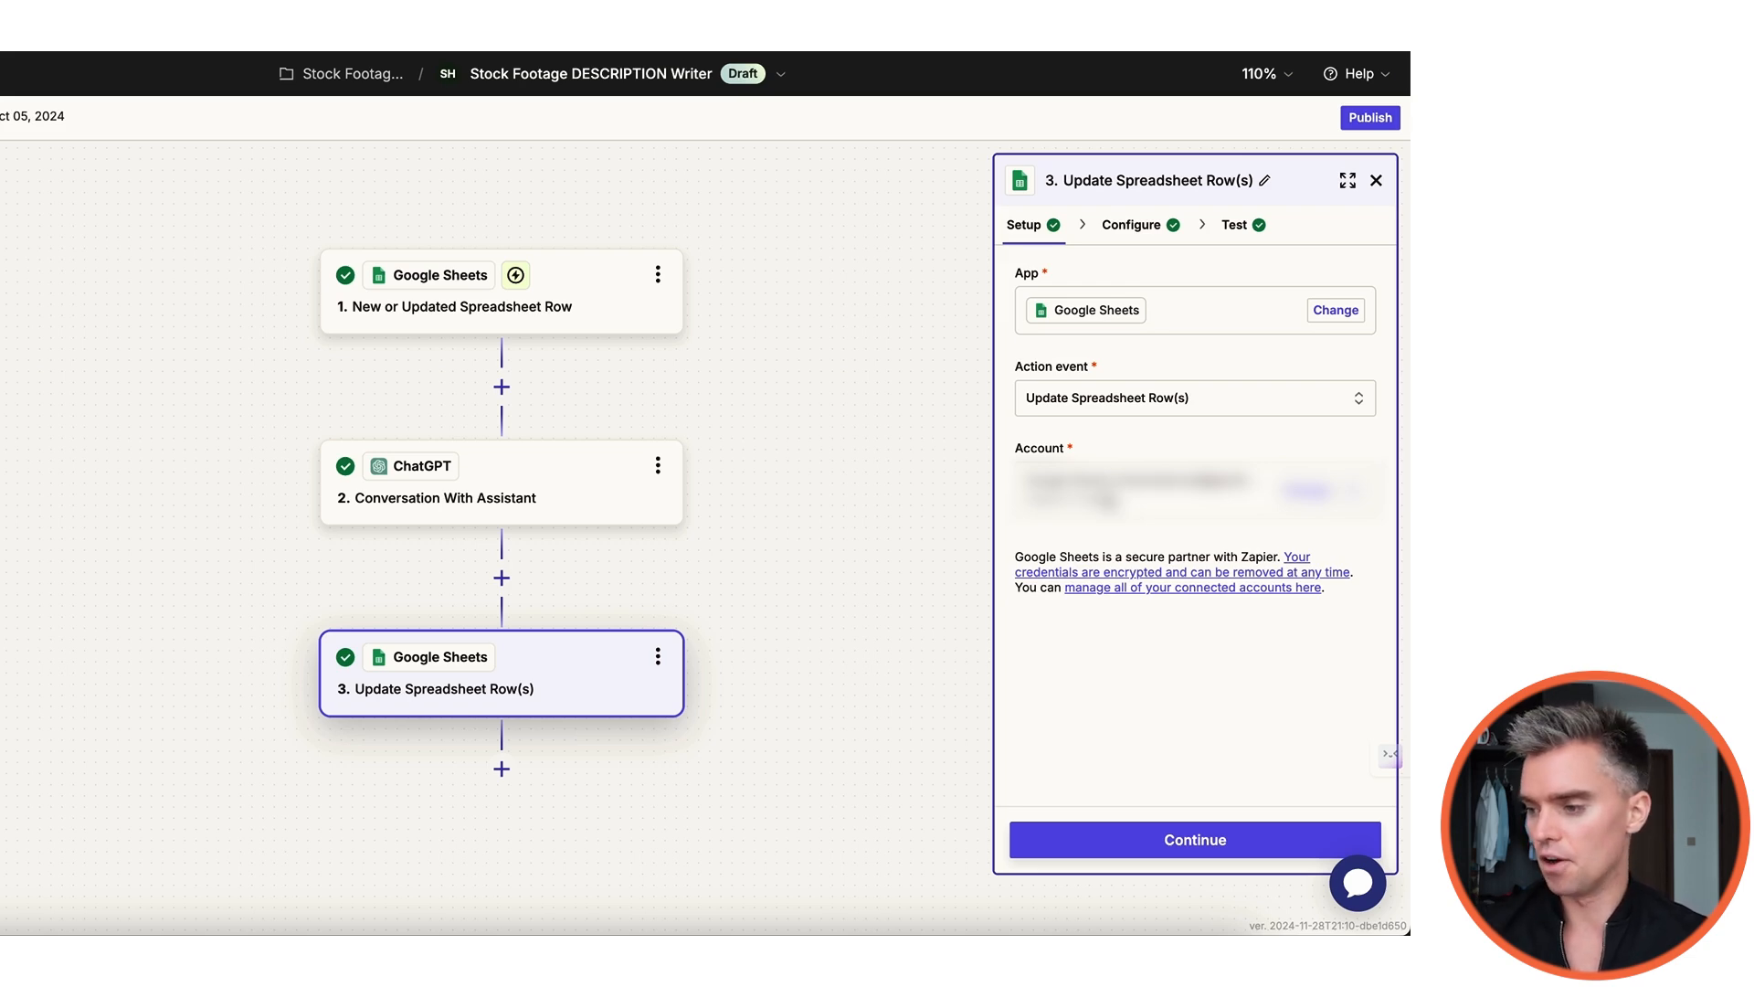
click(1124, 837)
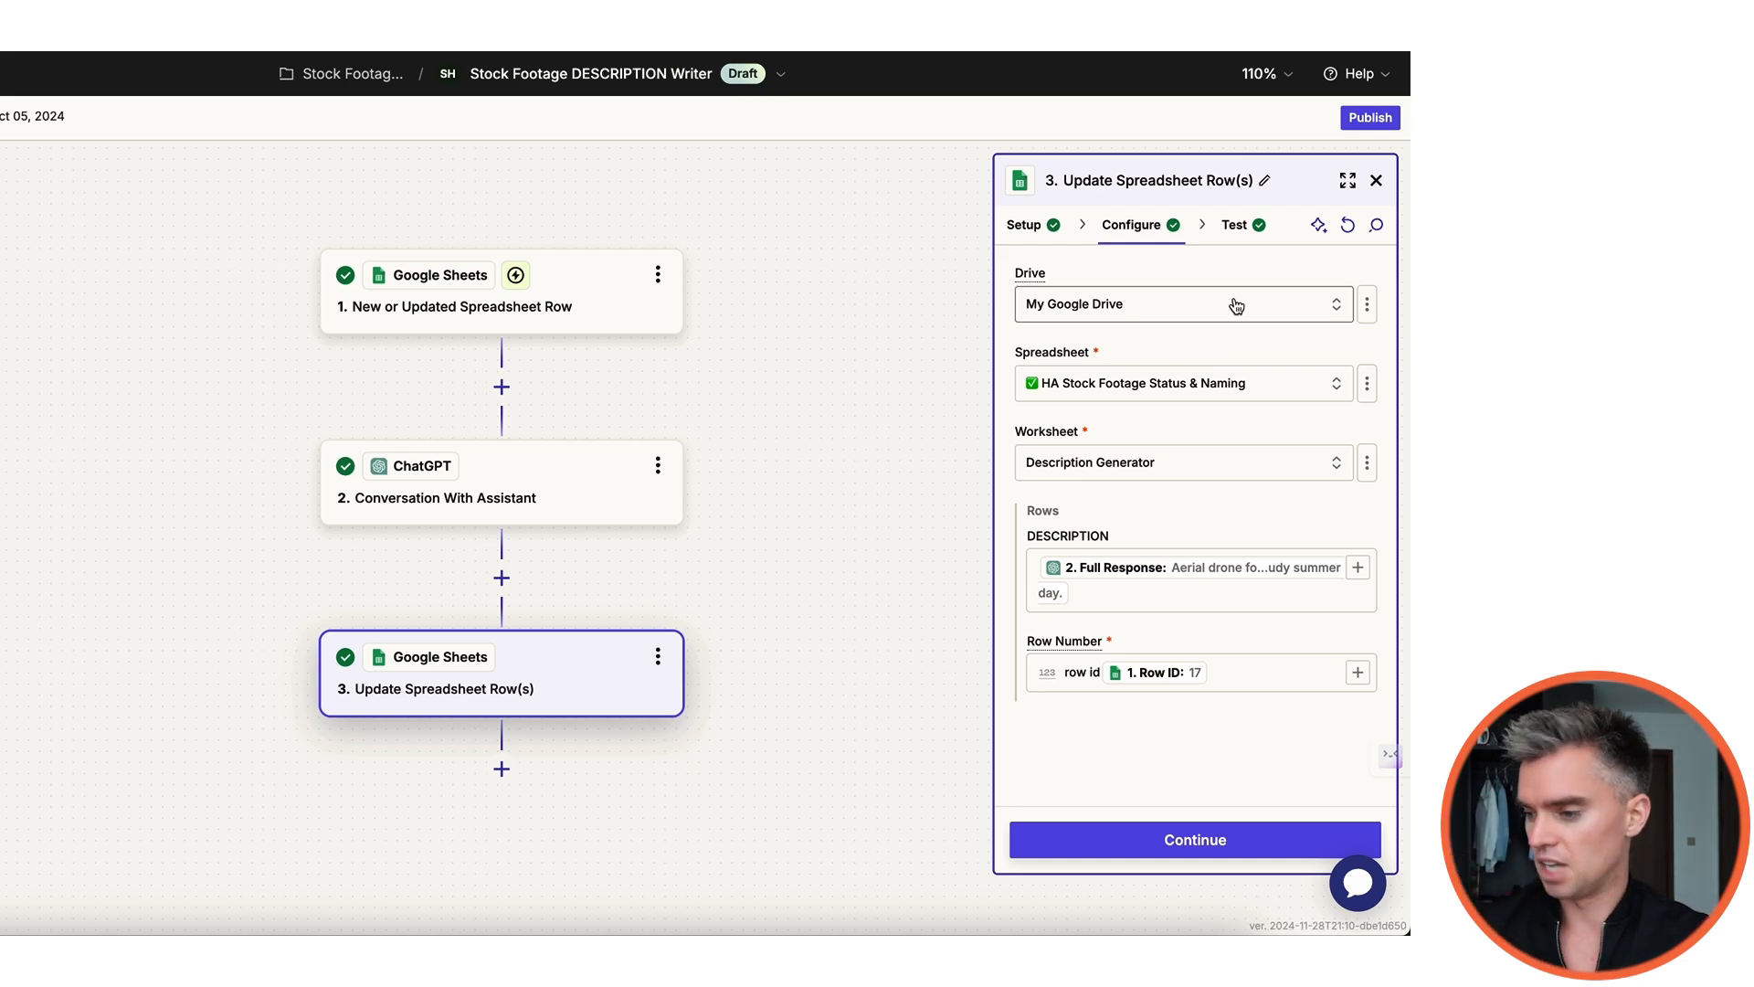
Step: Browse the Conversation With Assistant data, including Full Response, that can be inserted into the DESCRIPTION field, and close the list
scroll(1133, 450, down, 1)
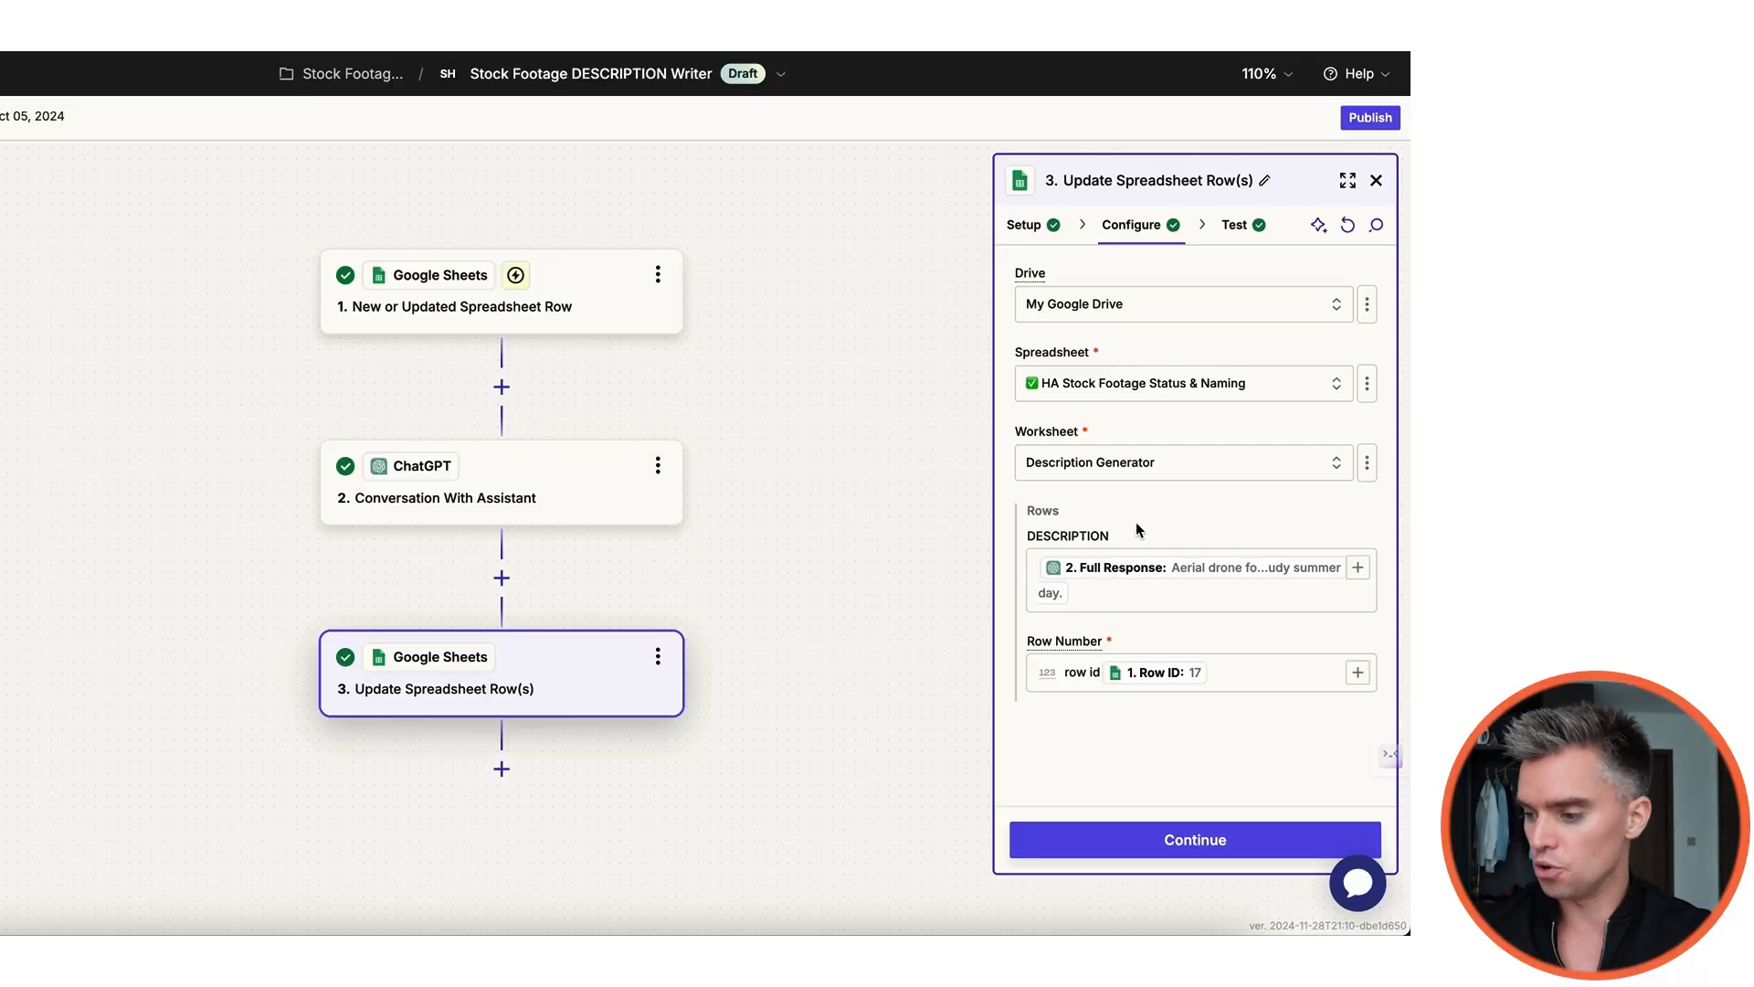
click(1099, 595)
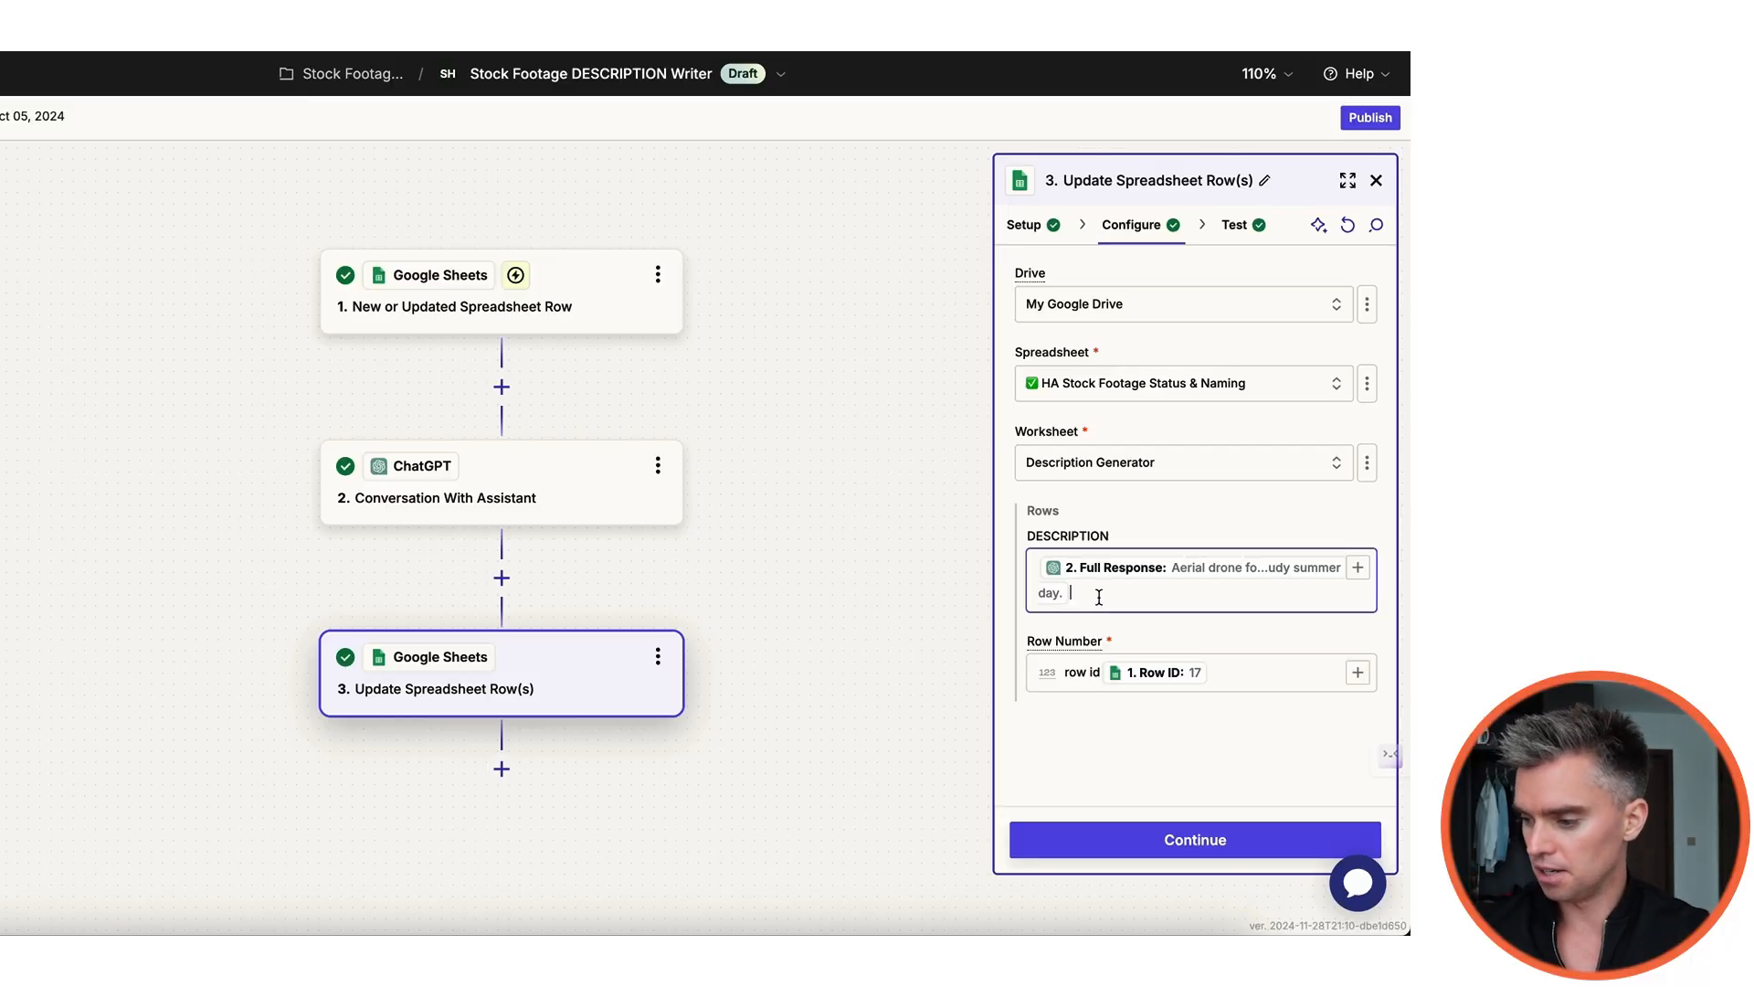
click(1359, 568)
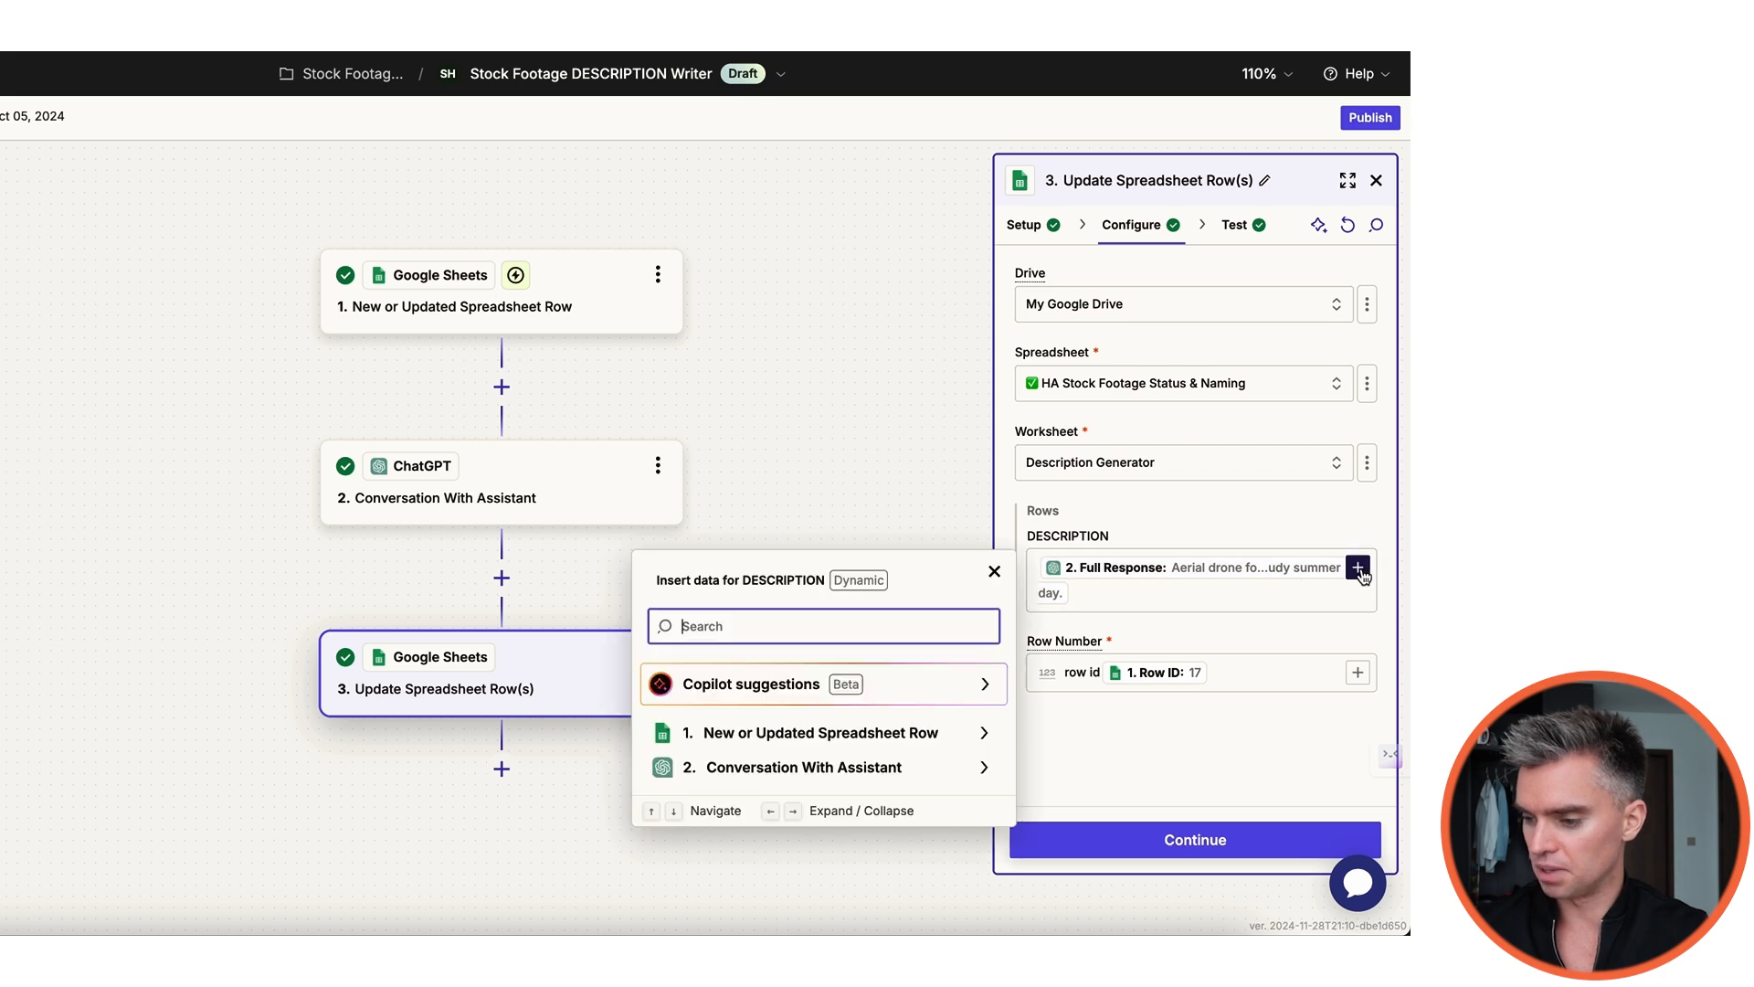
click(797, 769)
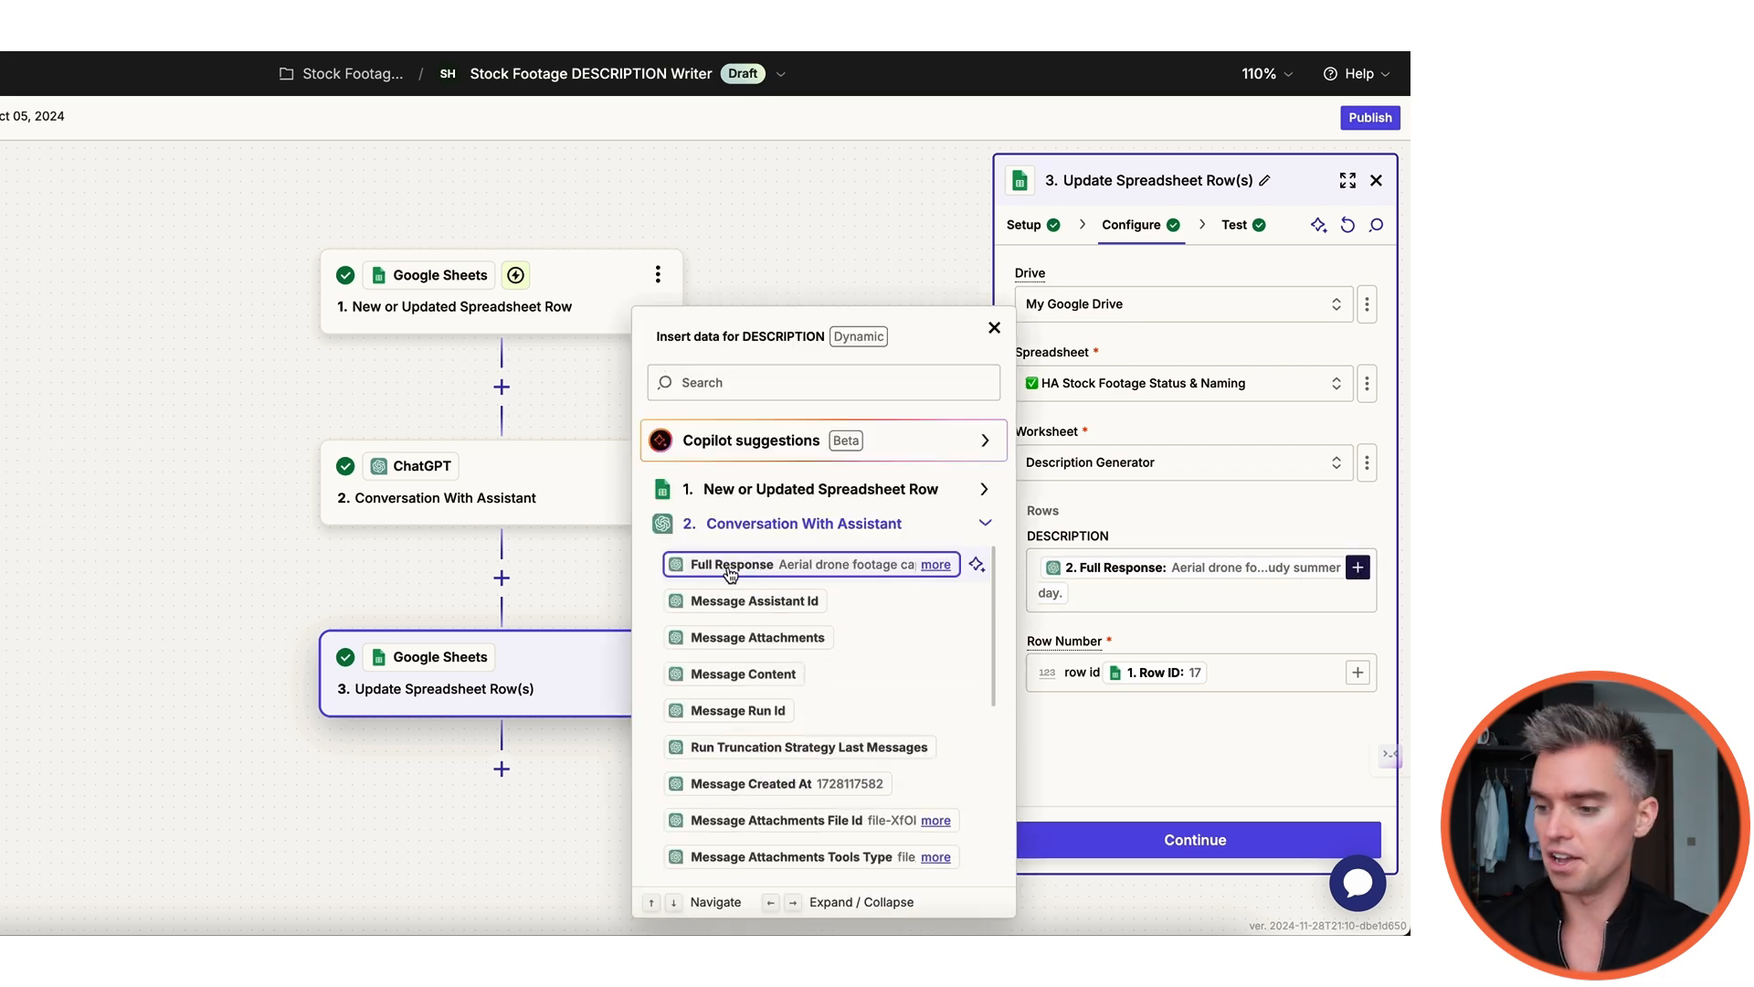
scroll(767, 694, down, 5)
scroll(786, 696, down, 10)
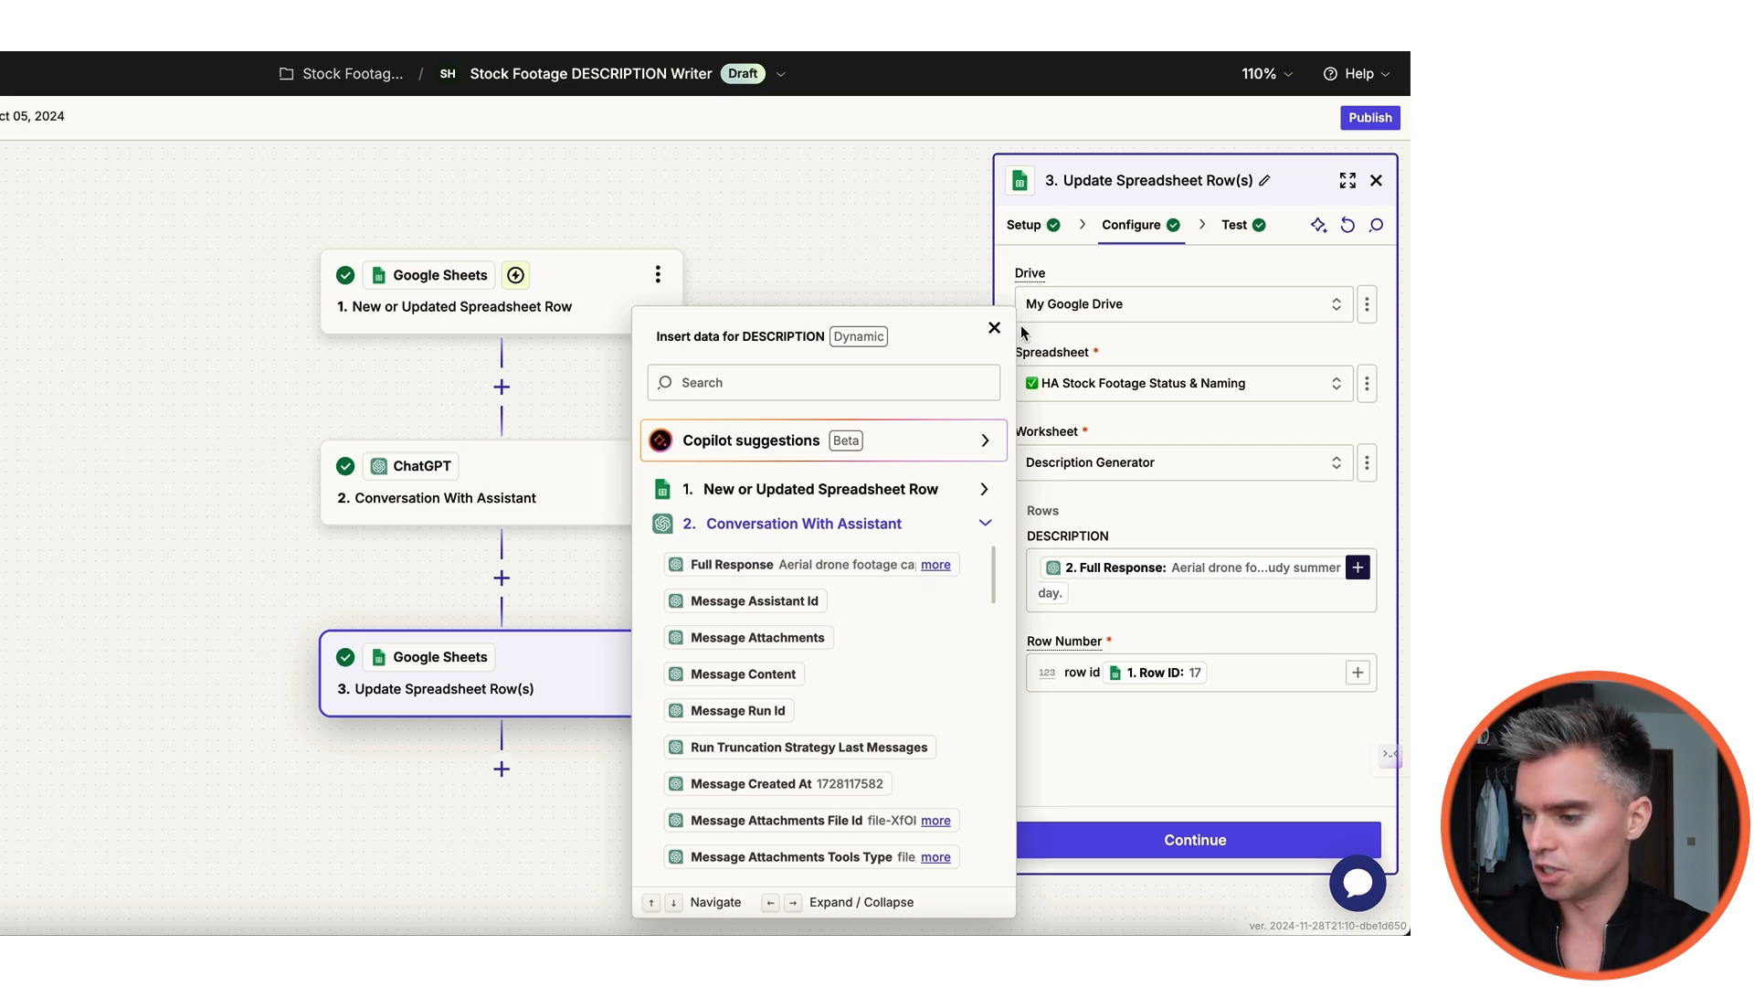
click(994, 327)
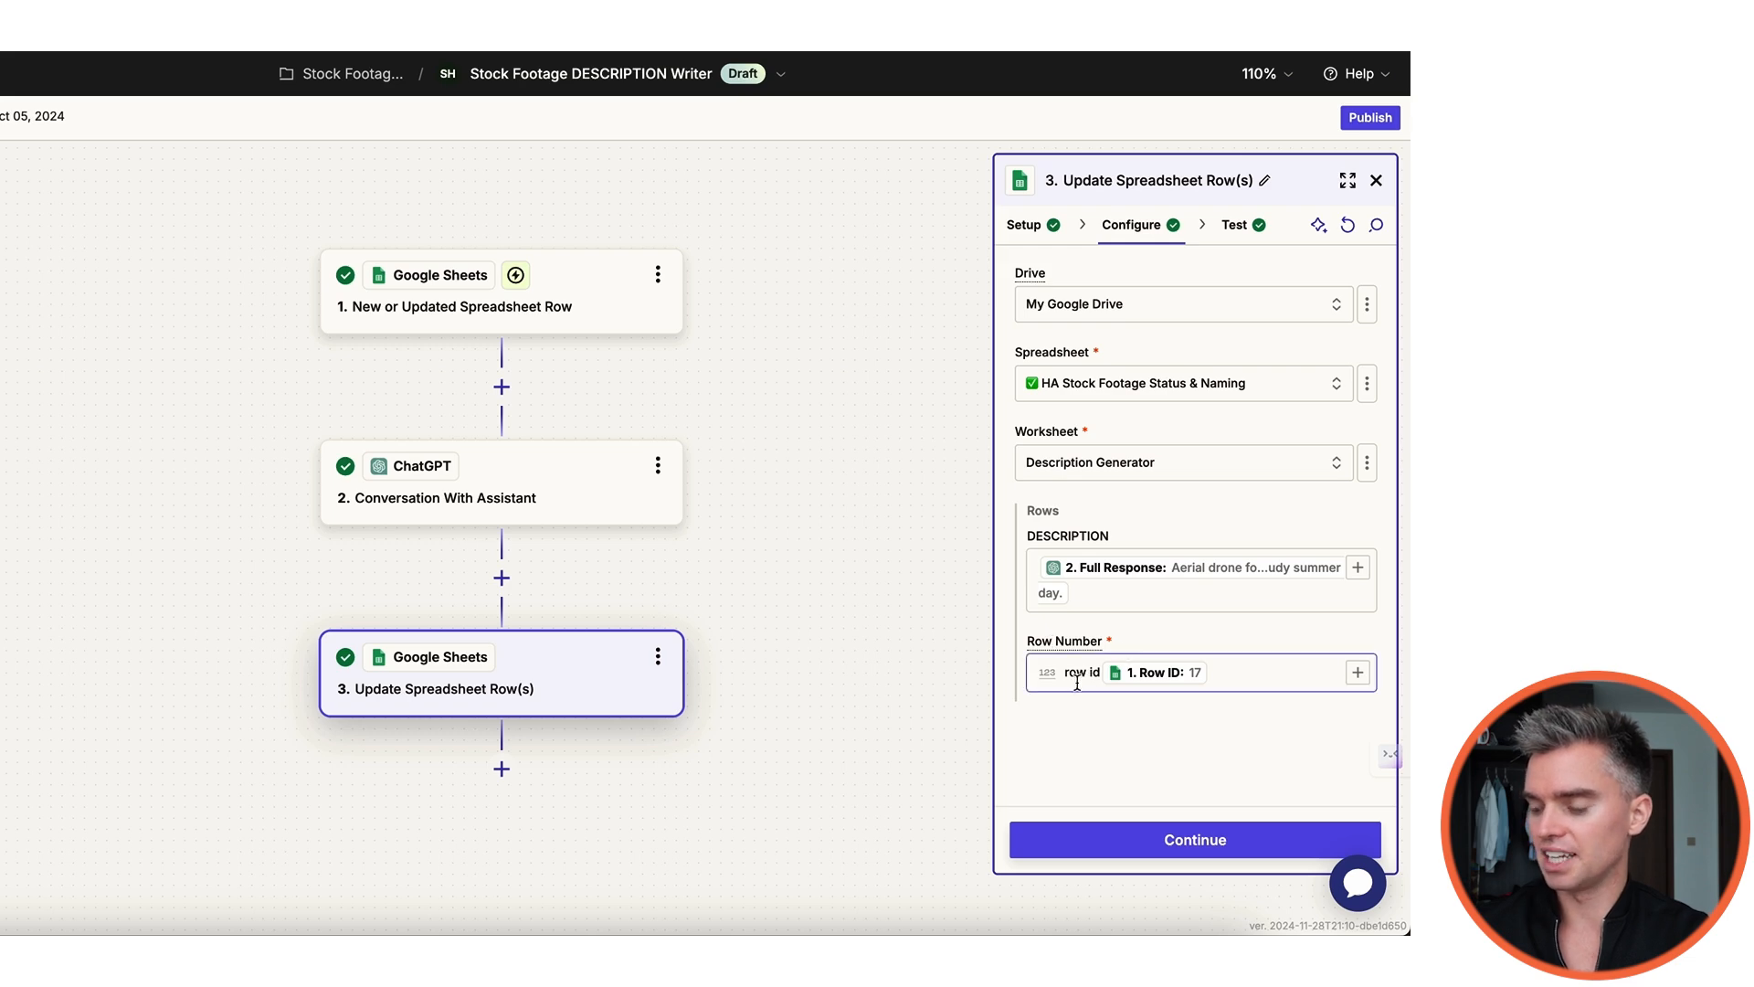
Step: Replace the Row Number field's content with the Row ID from the New or Updated Spreadsheet Row step
click(1238, 674)
key(BackSpace)
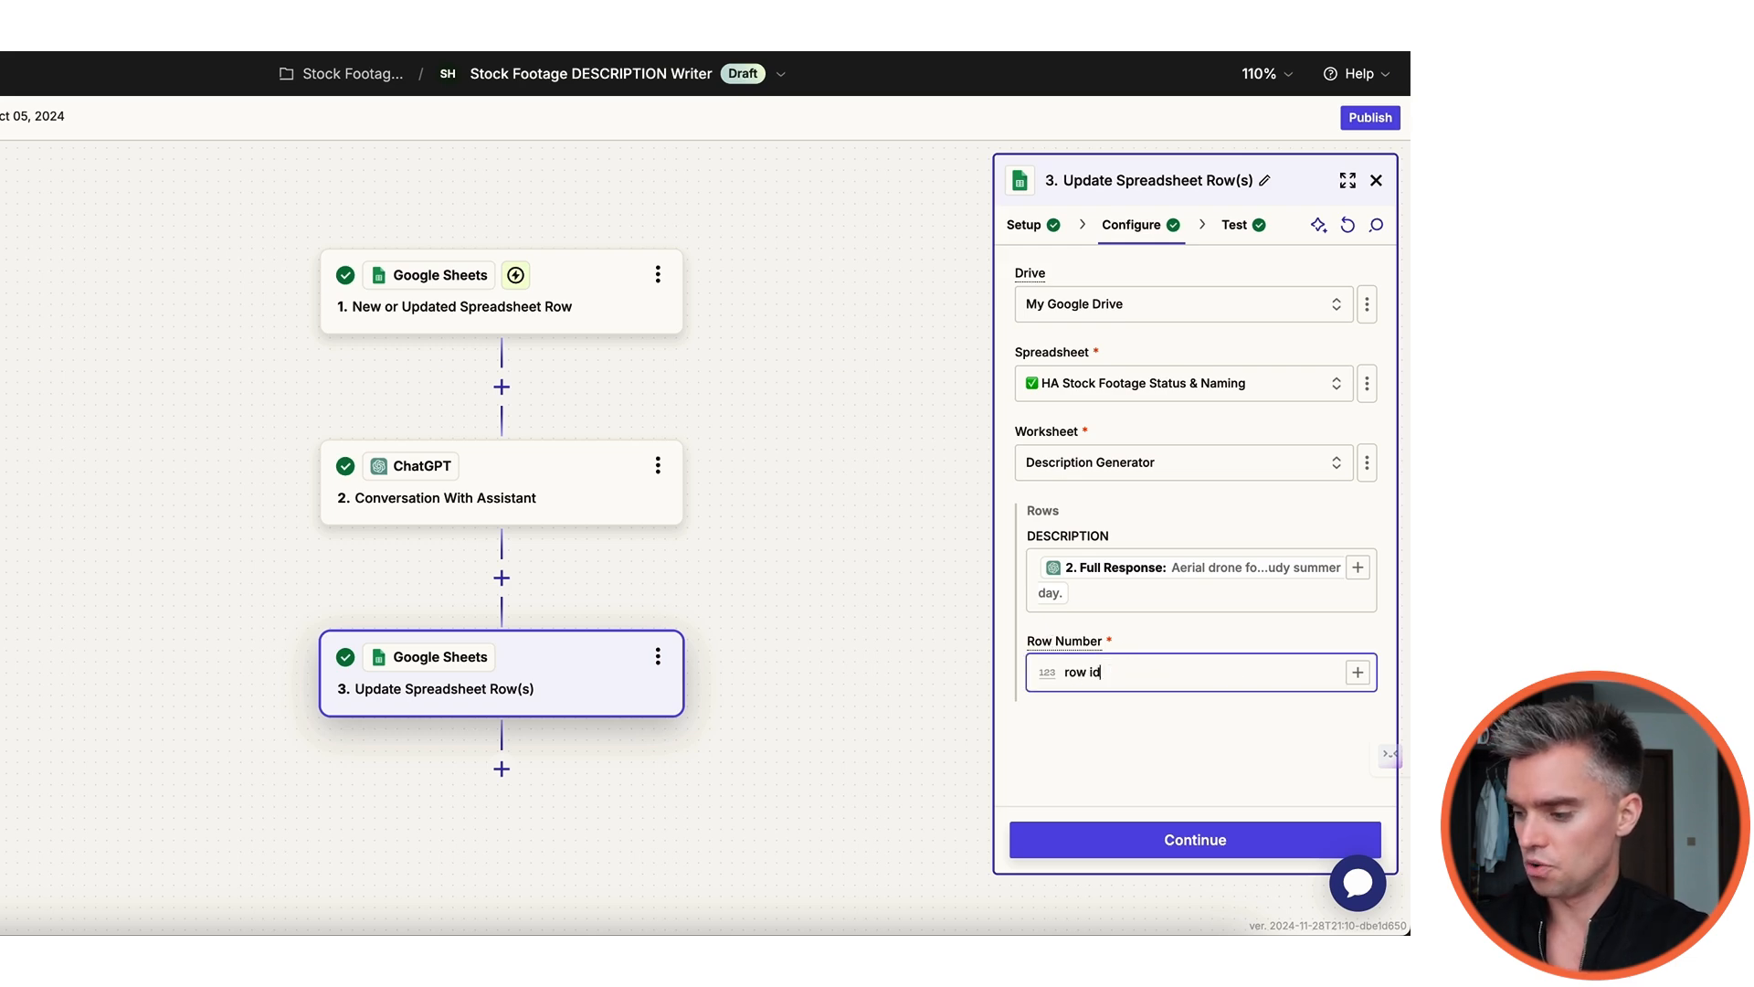
key(BackSpace)
key(BackSpace)
key(BackSpace)
key(BackSpace)
key(BackSpace)
key(BackSpace)
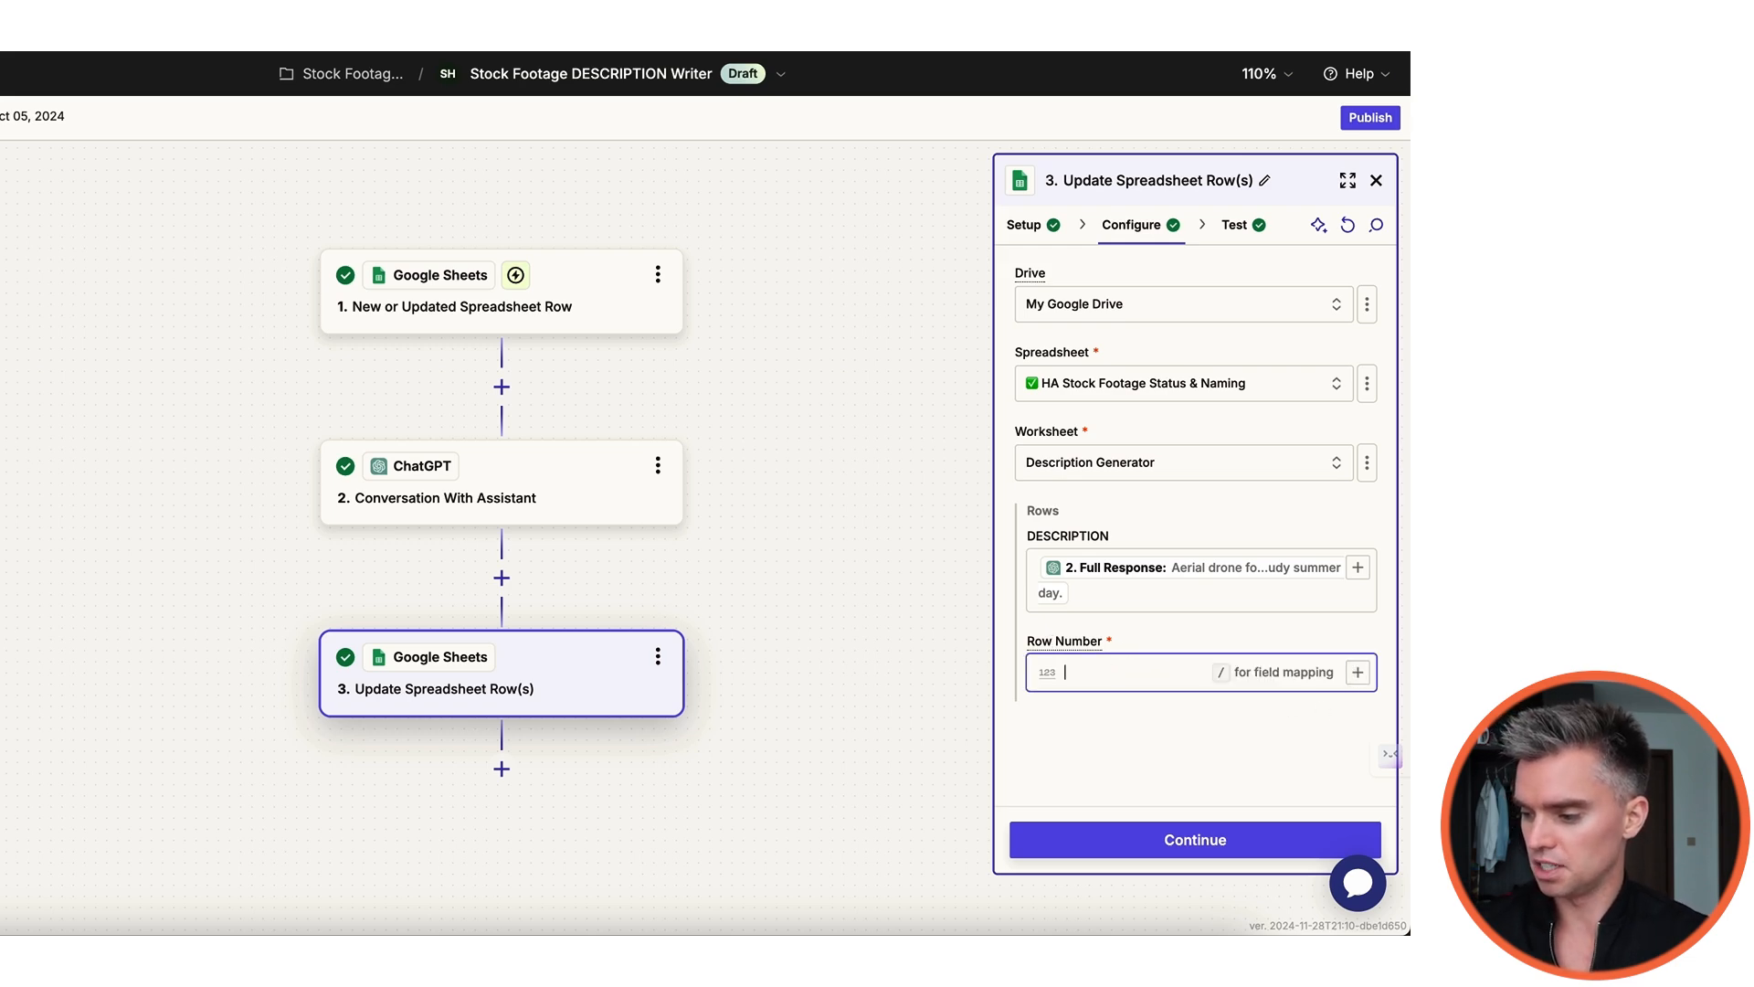
click(1357, 673)
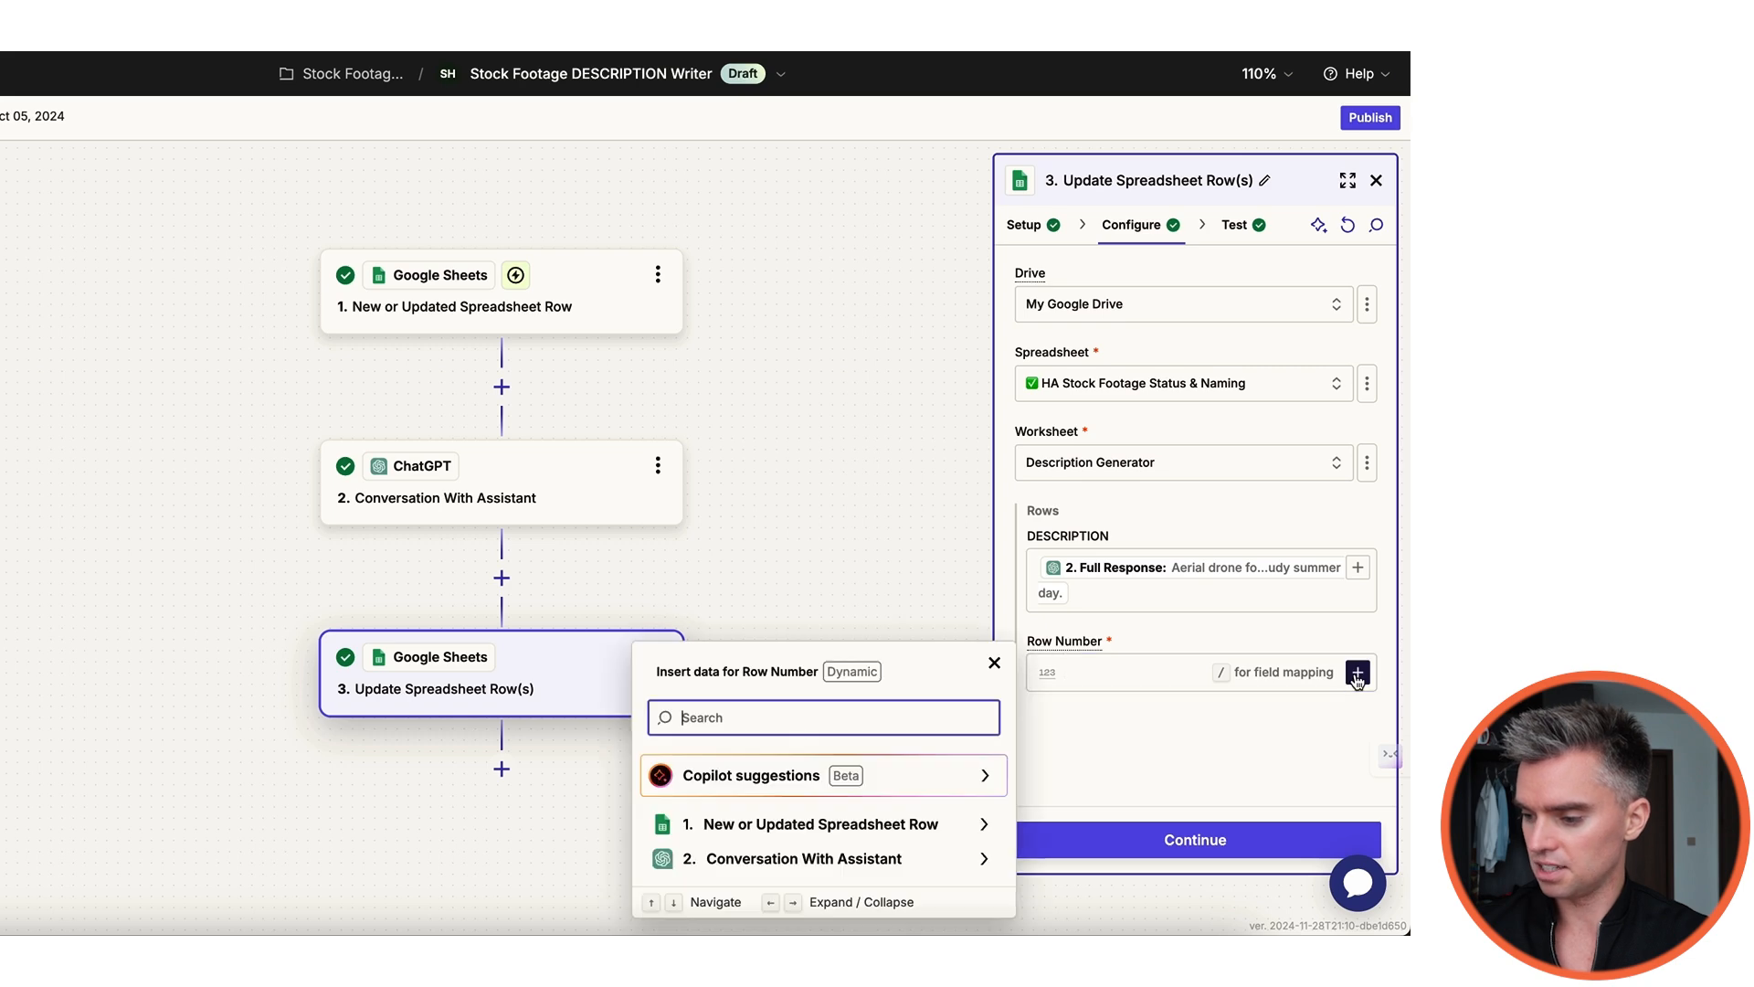
click(791, 833)
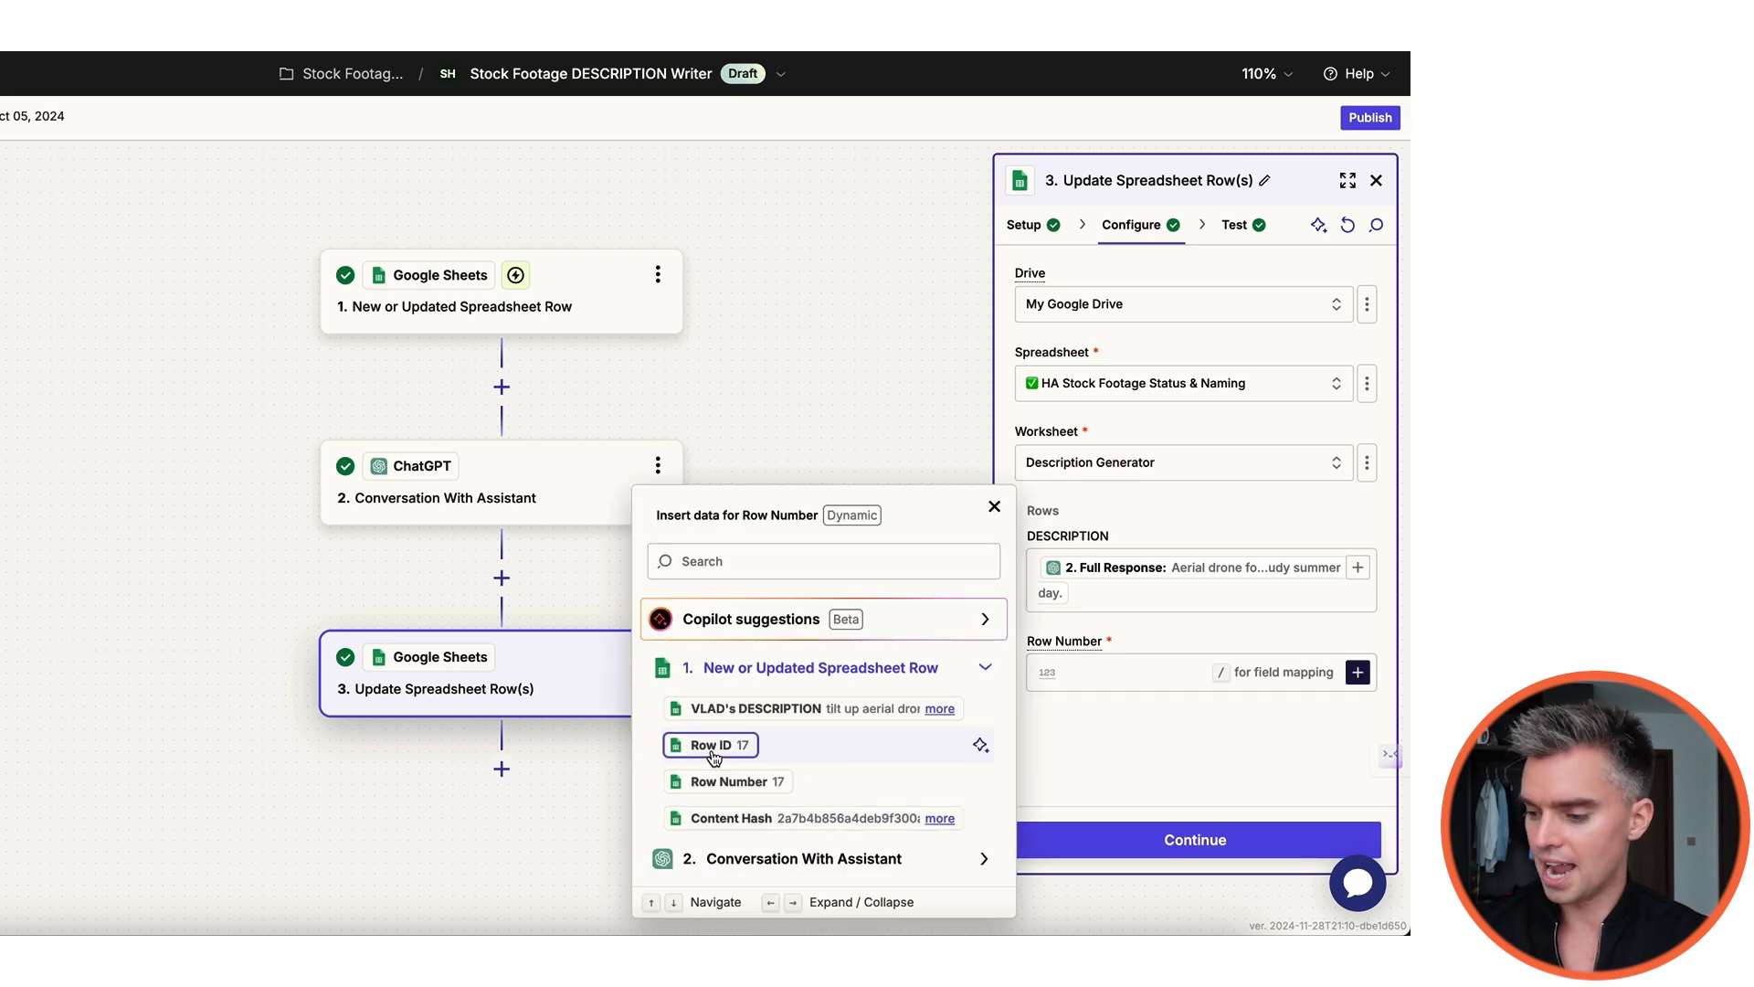
click(716, 746)
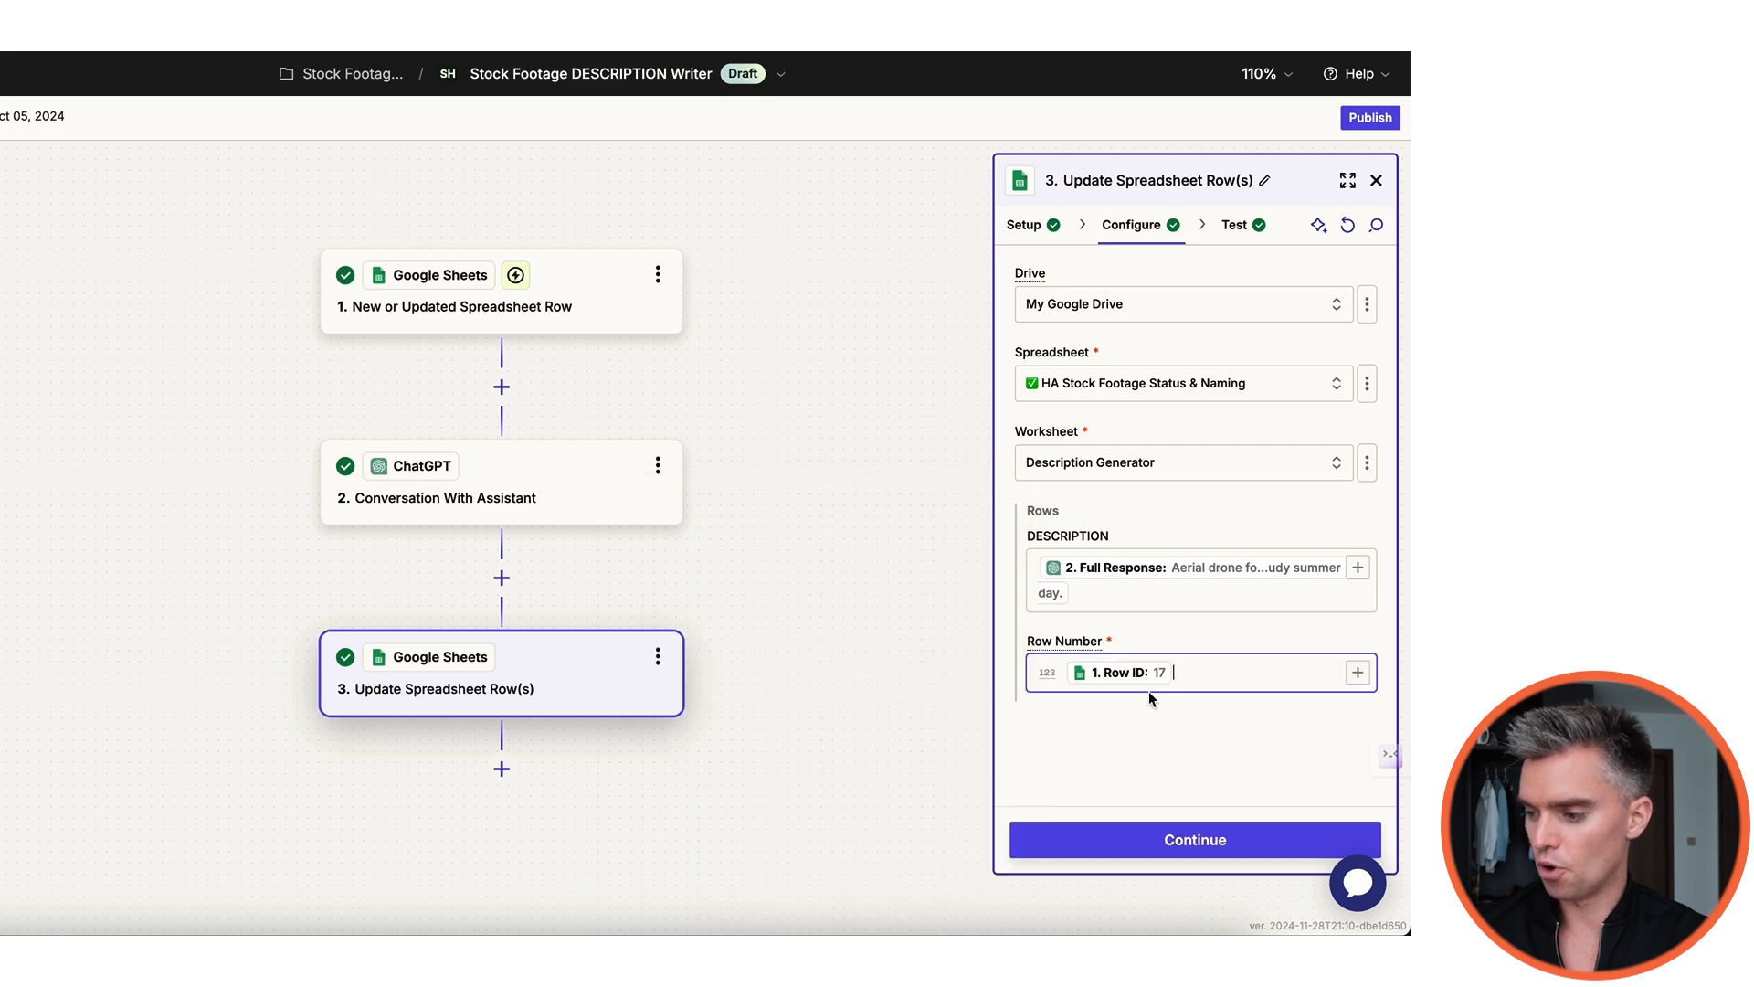
Step: Continue to the test of Update Spreadsheet Row(s) and examine its input data and the updated row in its output data
click(1177, 859)
click(1047, 435)
click(1109, 436)
scroll(1234, 647, down, 1)
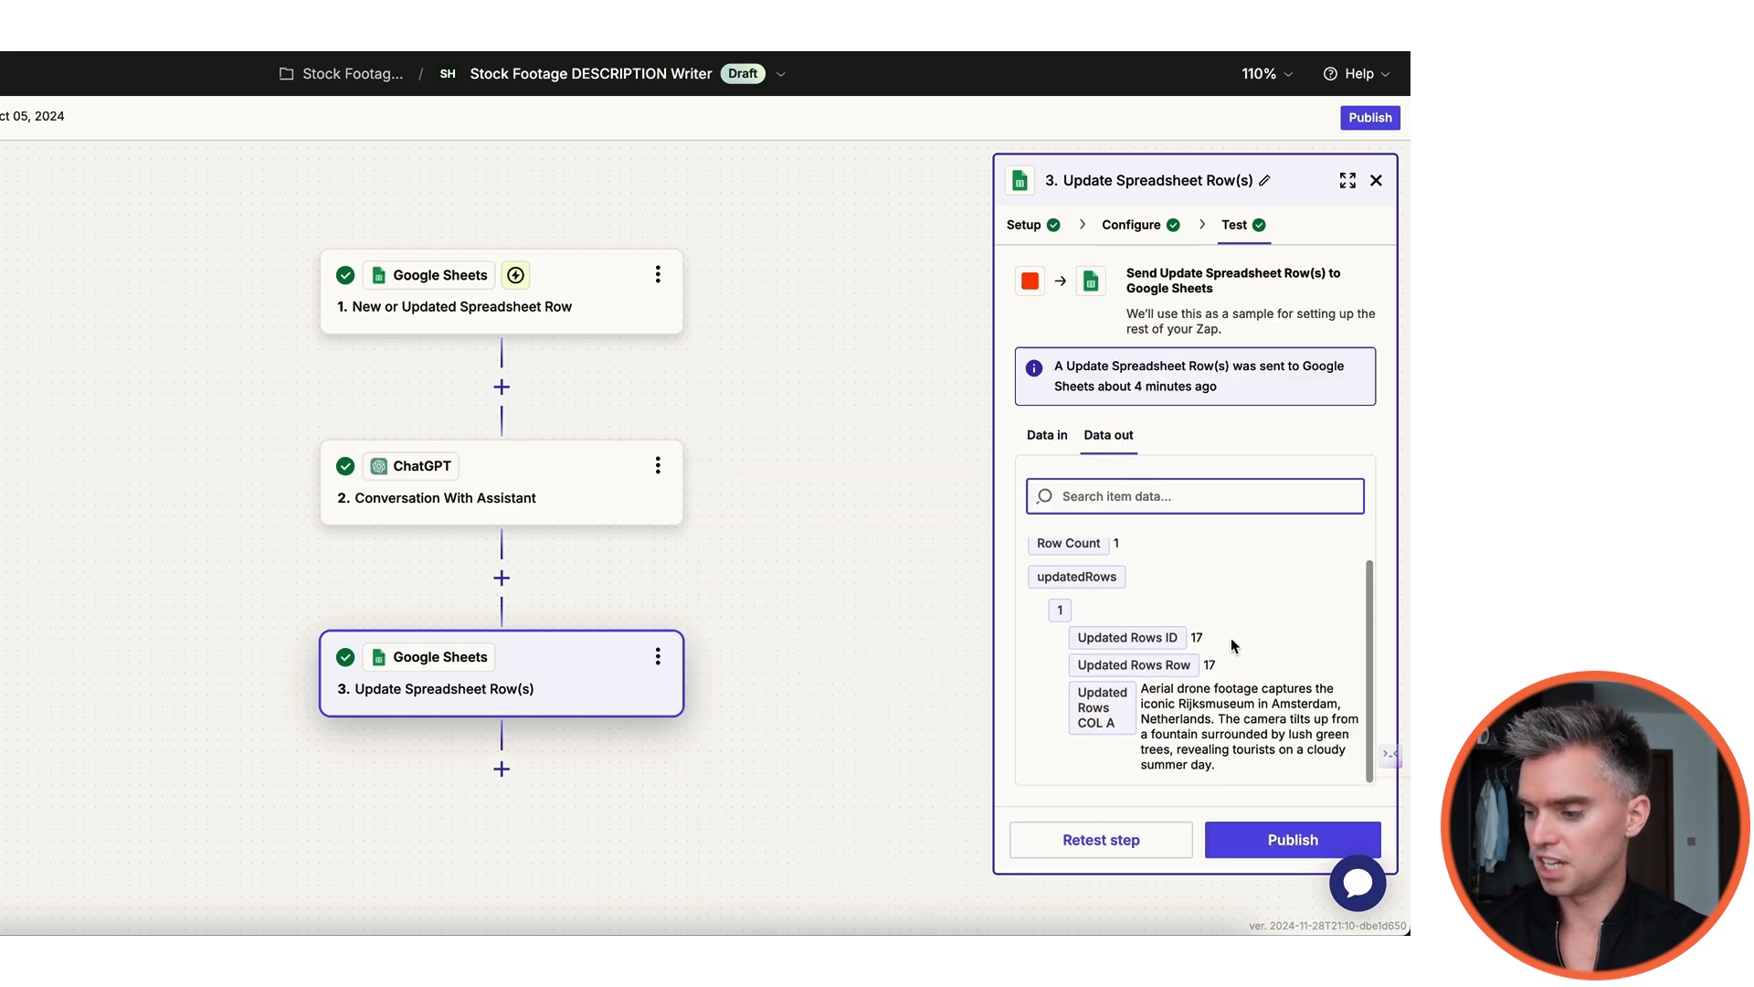
Step: Compare the DESCRIPTION text in the Update Spreadsheet Row(s) test's input data with the Updated Rows COL A text in its output data
scroll(1234, 647, up, 1)
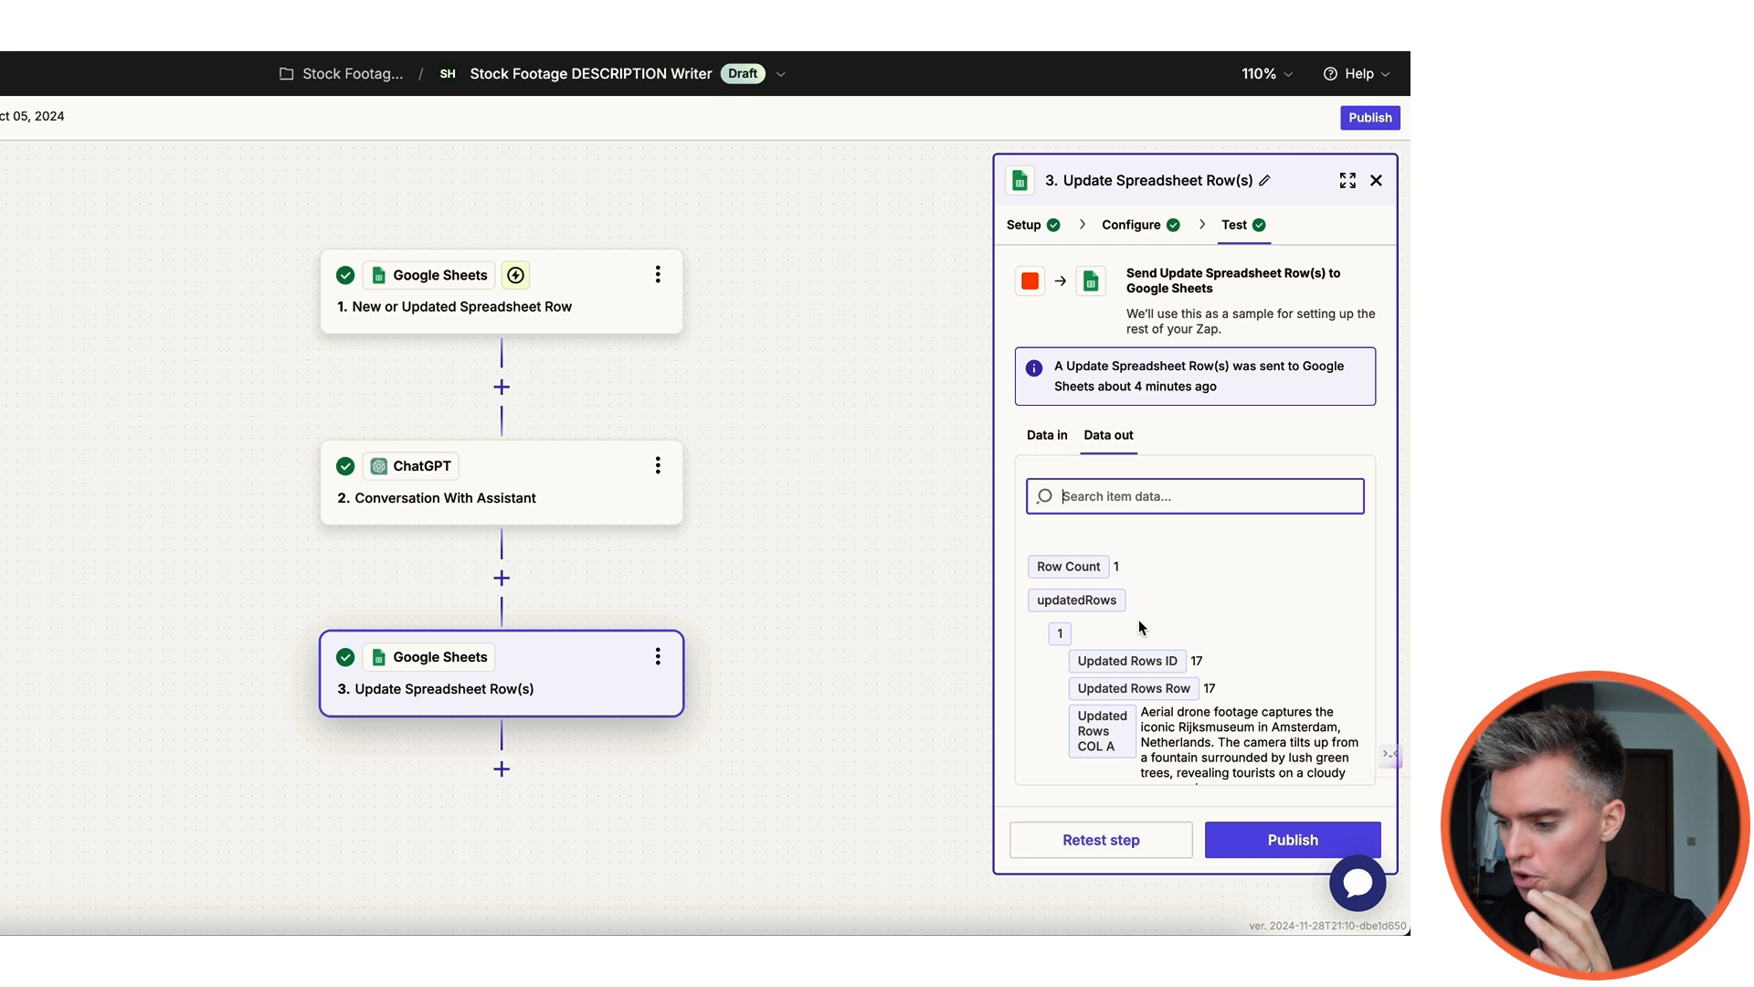
click(1046, 435)
scroll(1225, 645, down, 1)
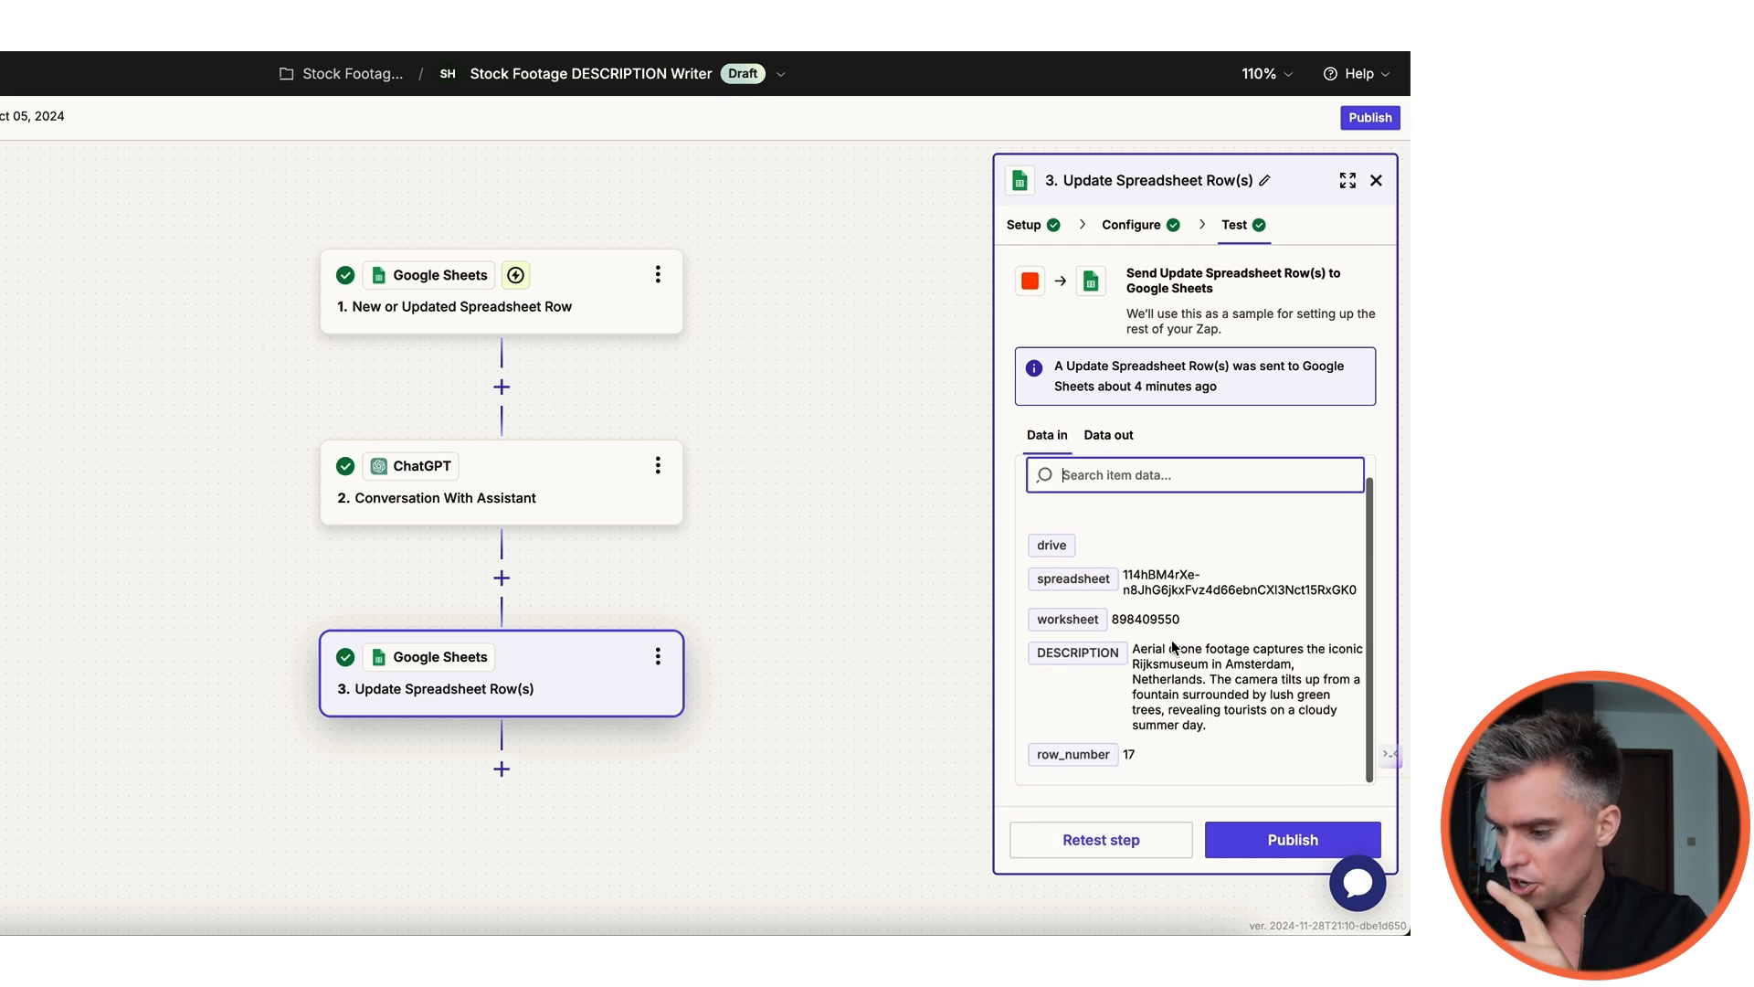
drag(1137, 646, 1233, 731)
click(1108, 437)
scroll(1211, 685, down, 1)
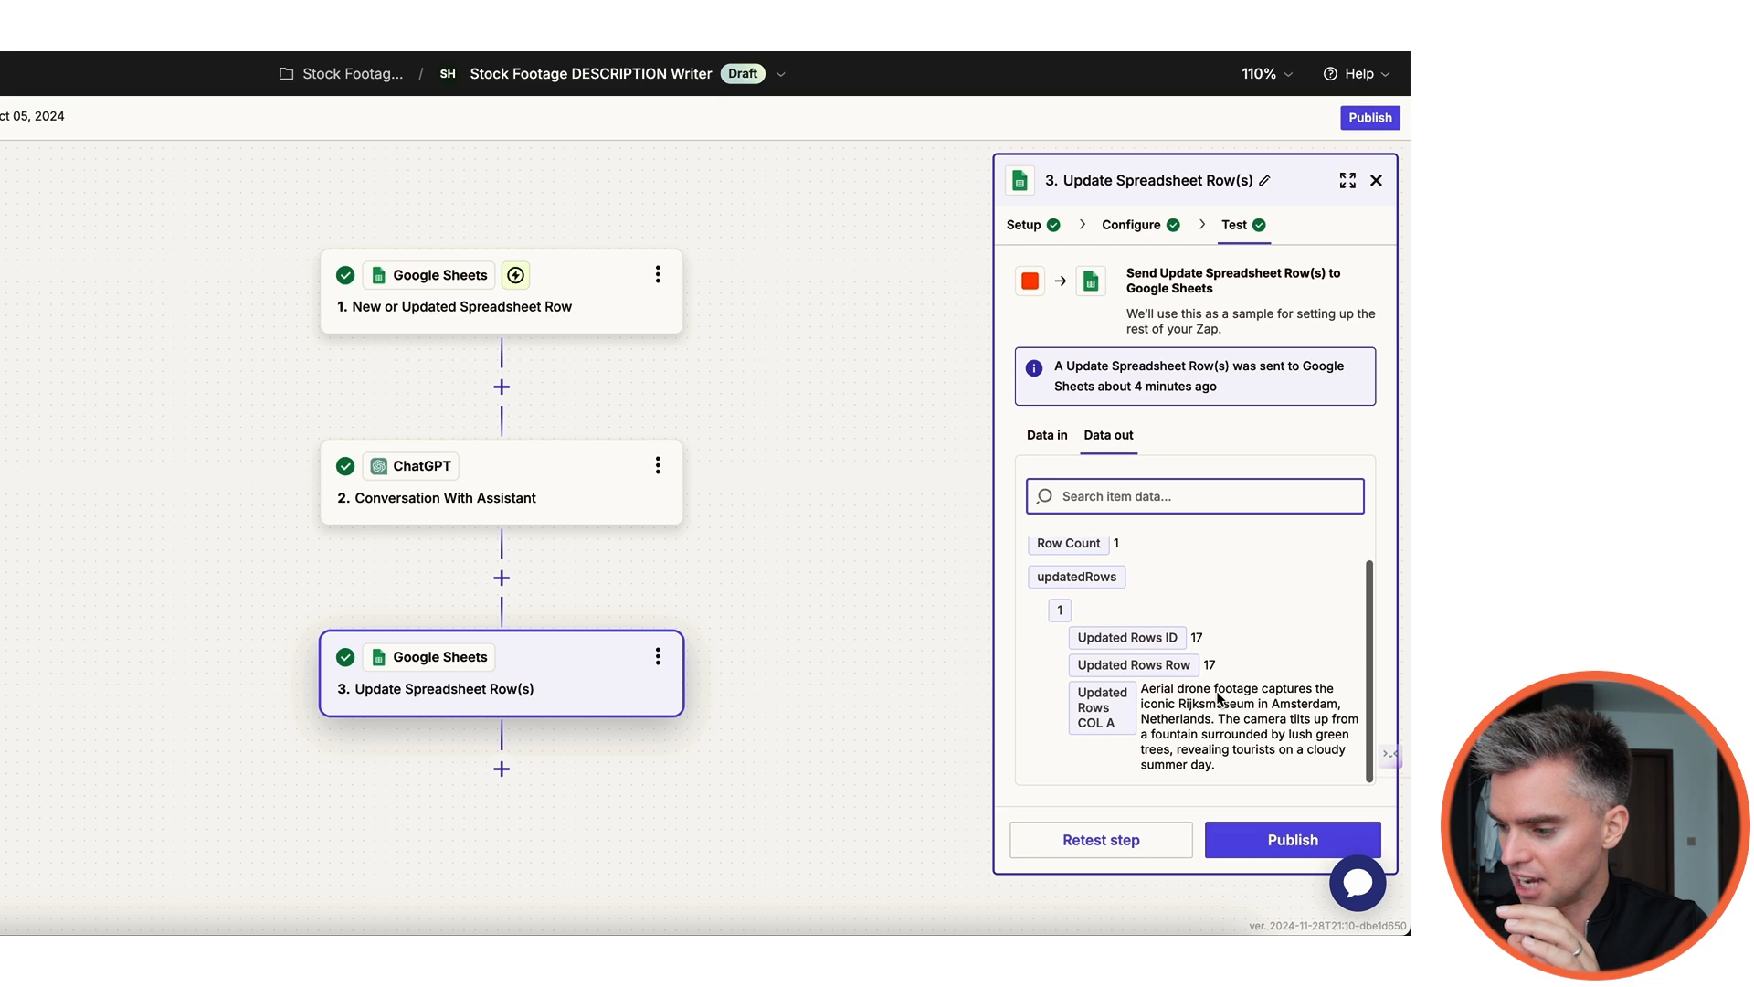
drag(1141, 688, 1224, 765)
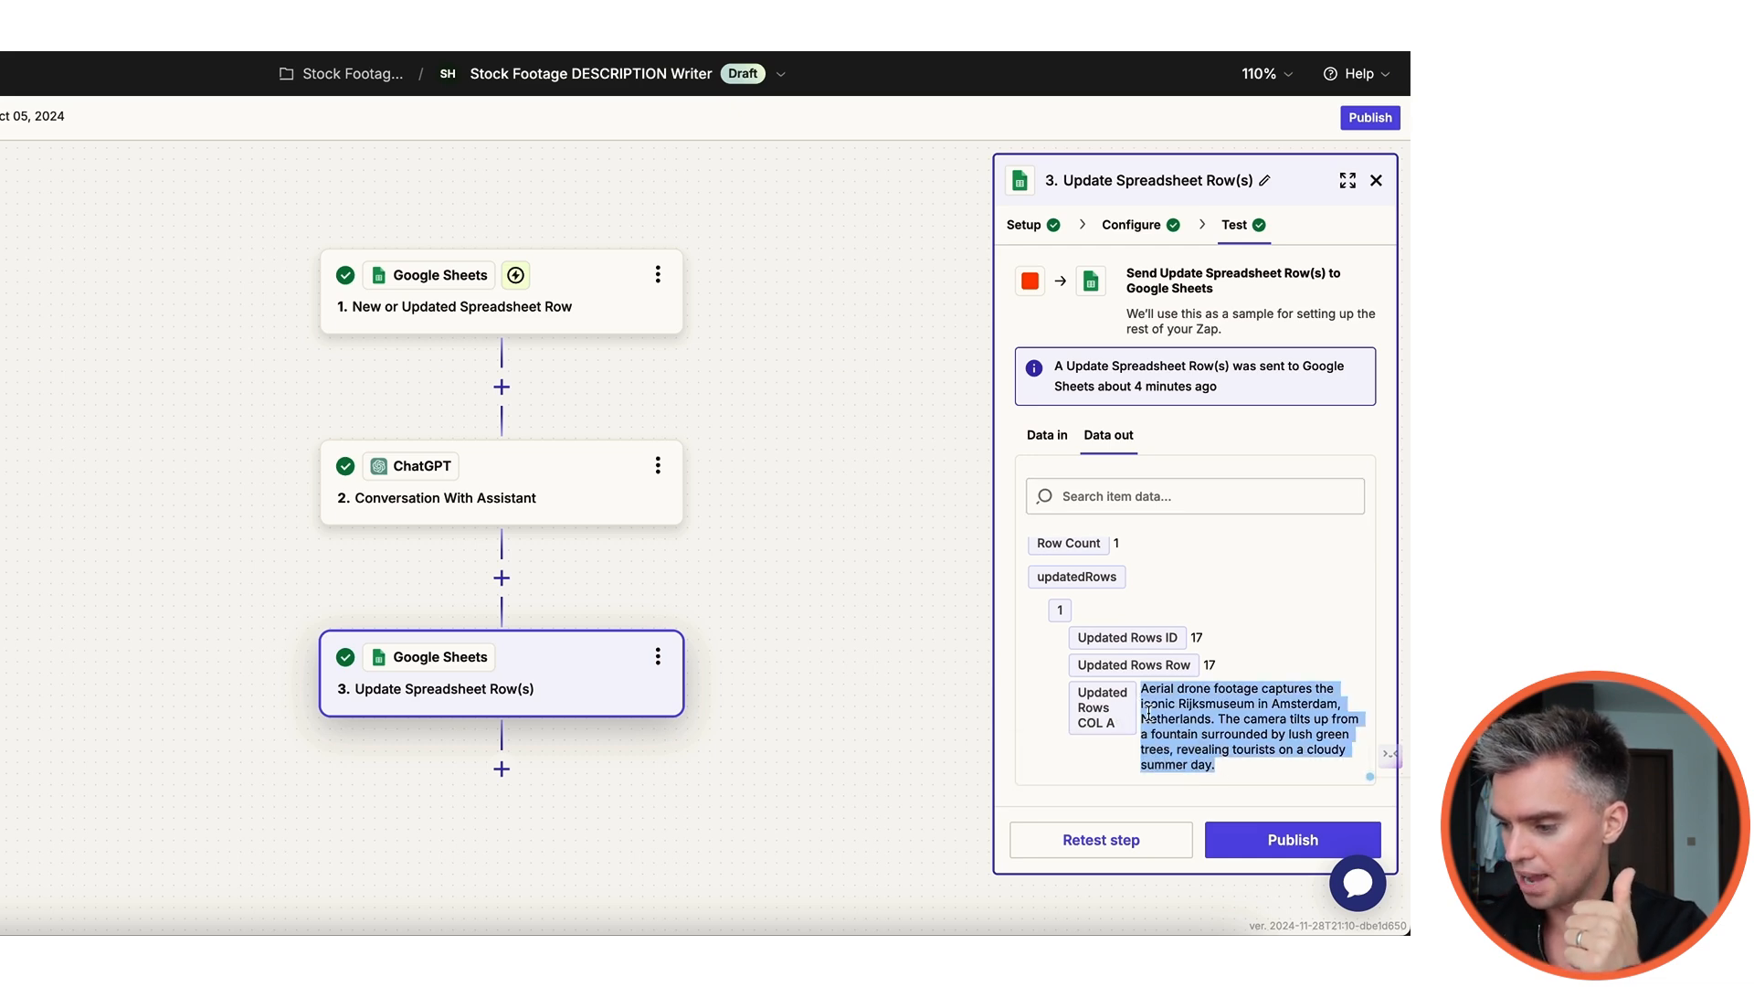
click(1047, 436)
click(1103, 450)
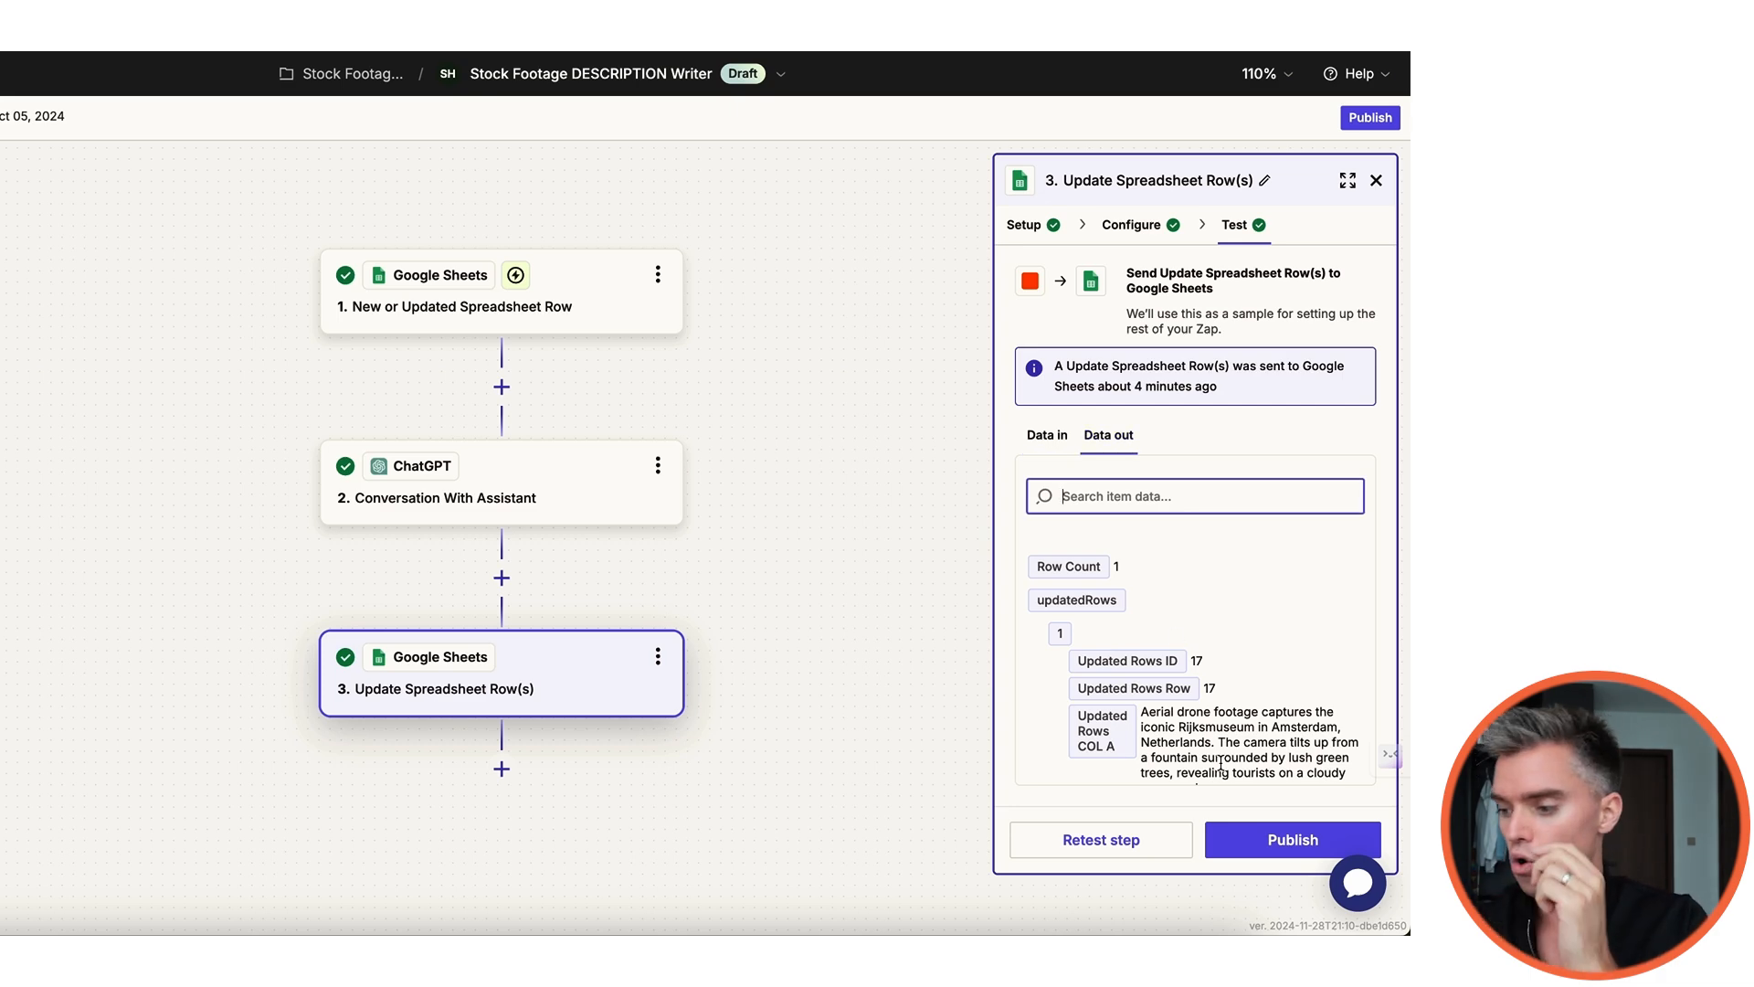
Step: Review the Conversation With Assistant step's configuration, from the prompt through the assistant and model to the existing files
click(508, 486)
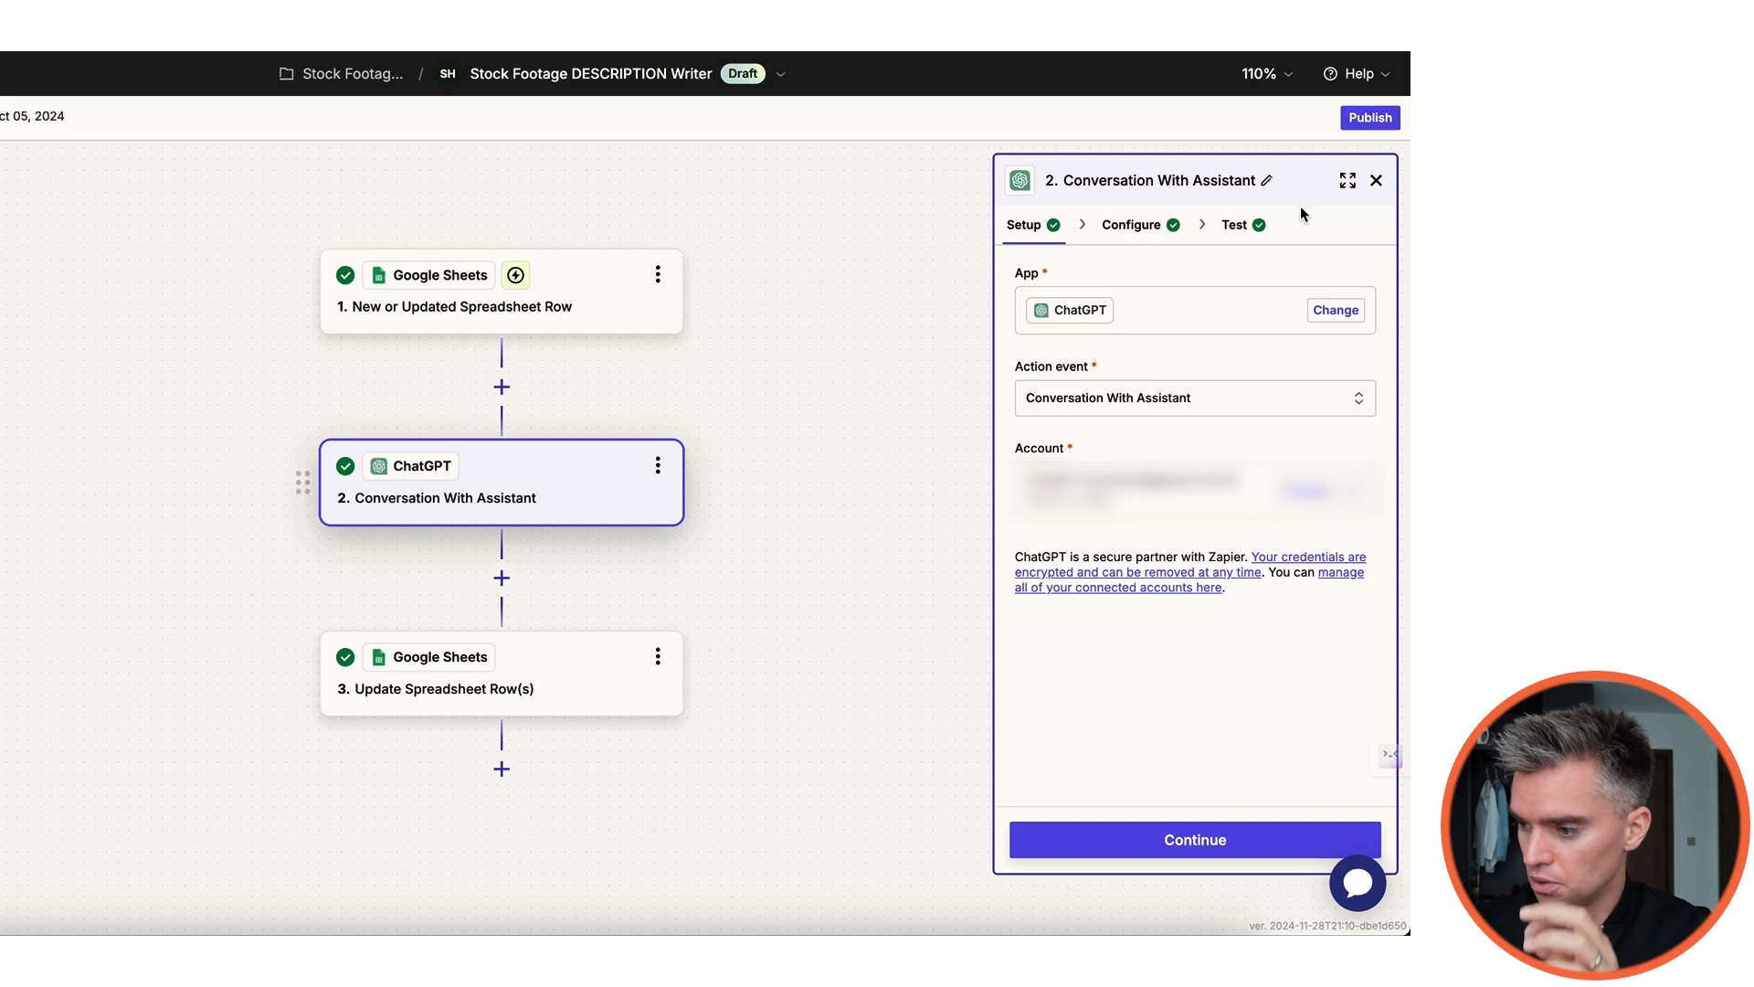
click(1157, 229)
click(1148, 374)
scroll(1148, 373, down, 15)
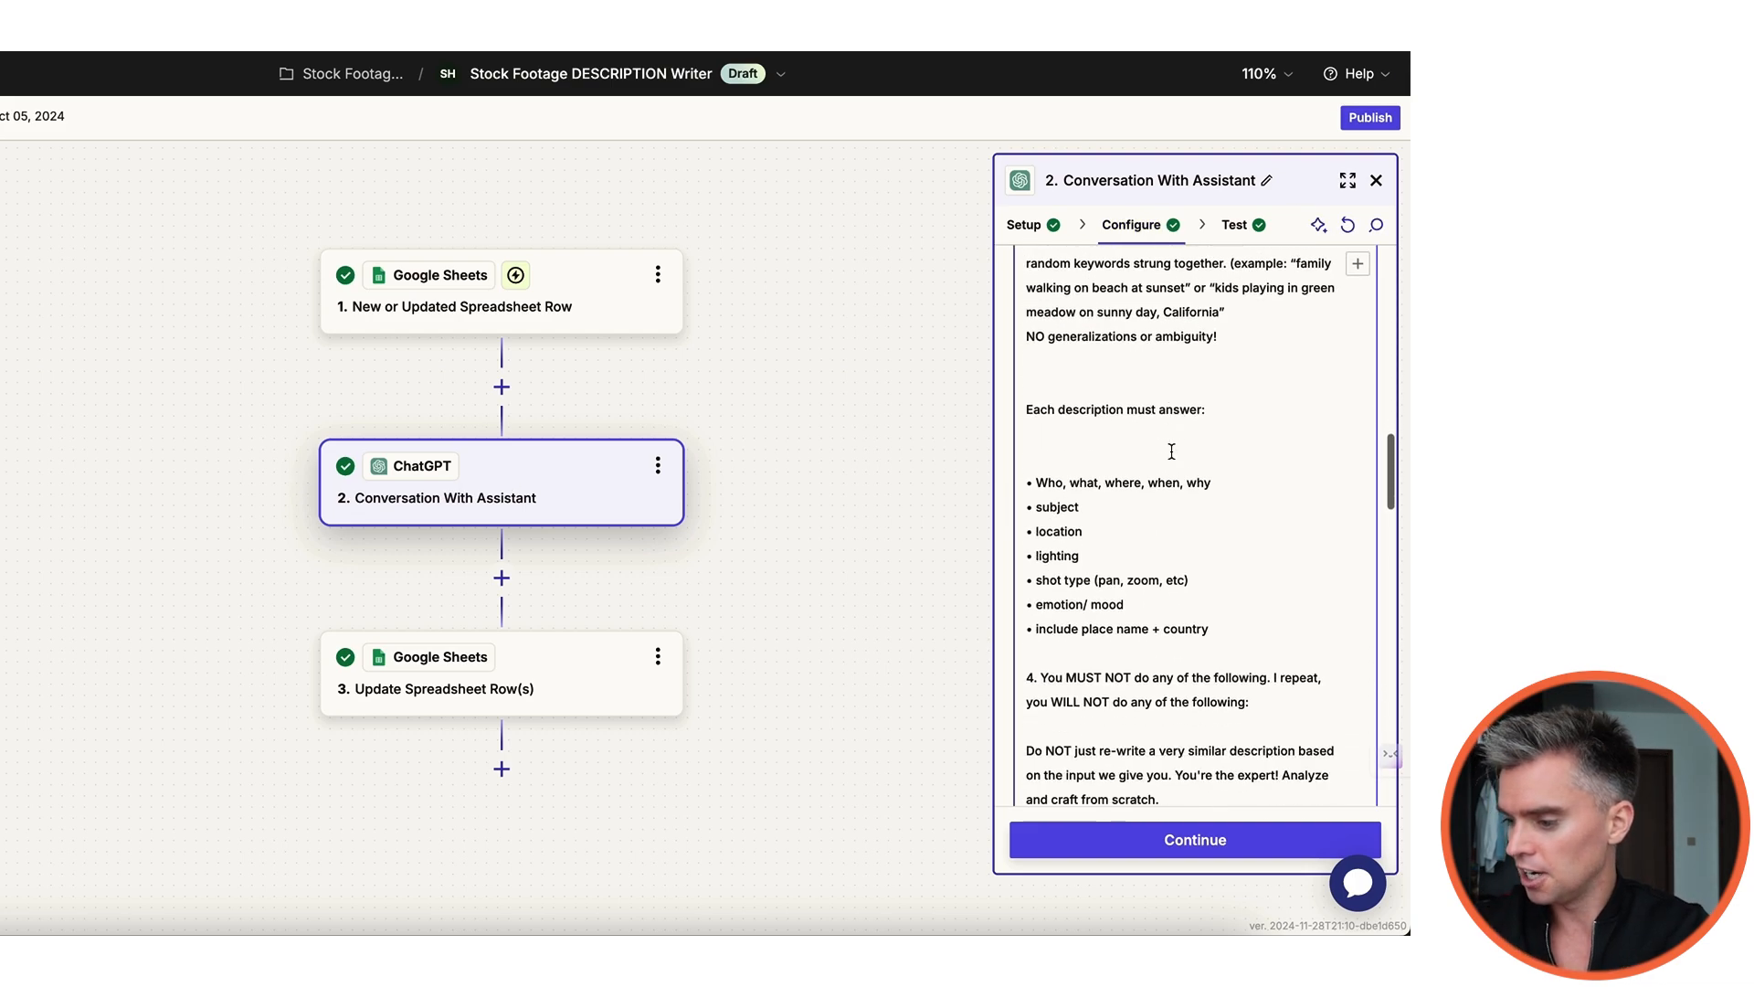
scroll(1172, 451, down, 10)
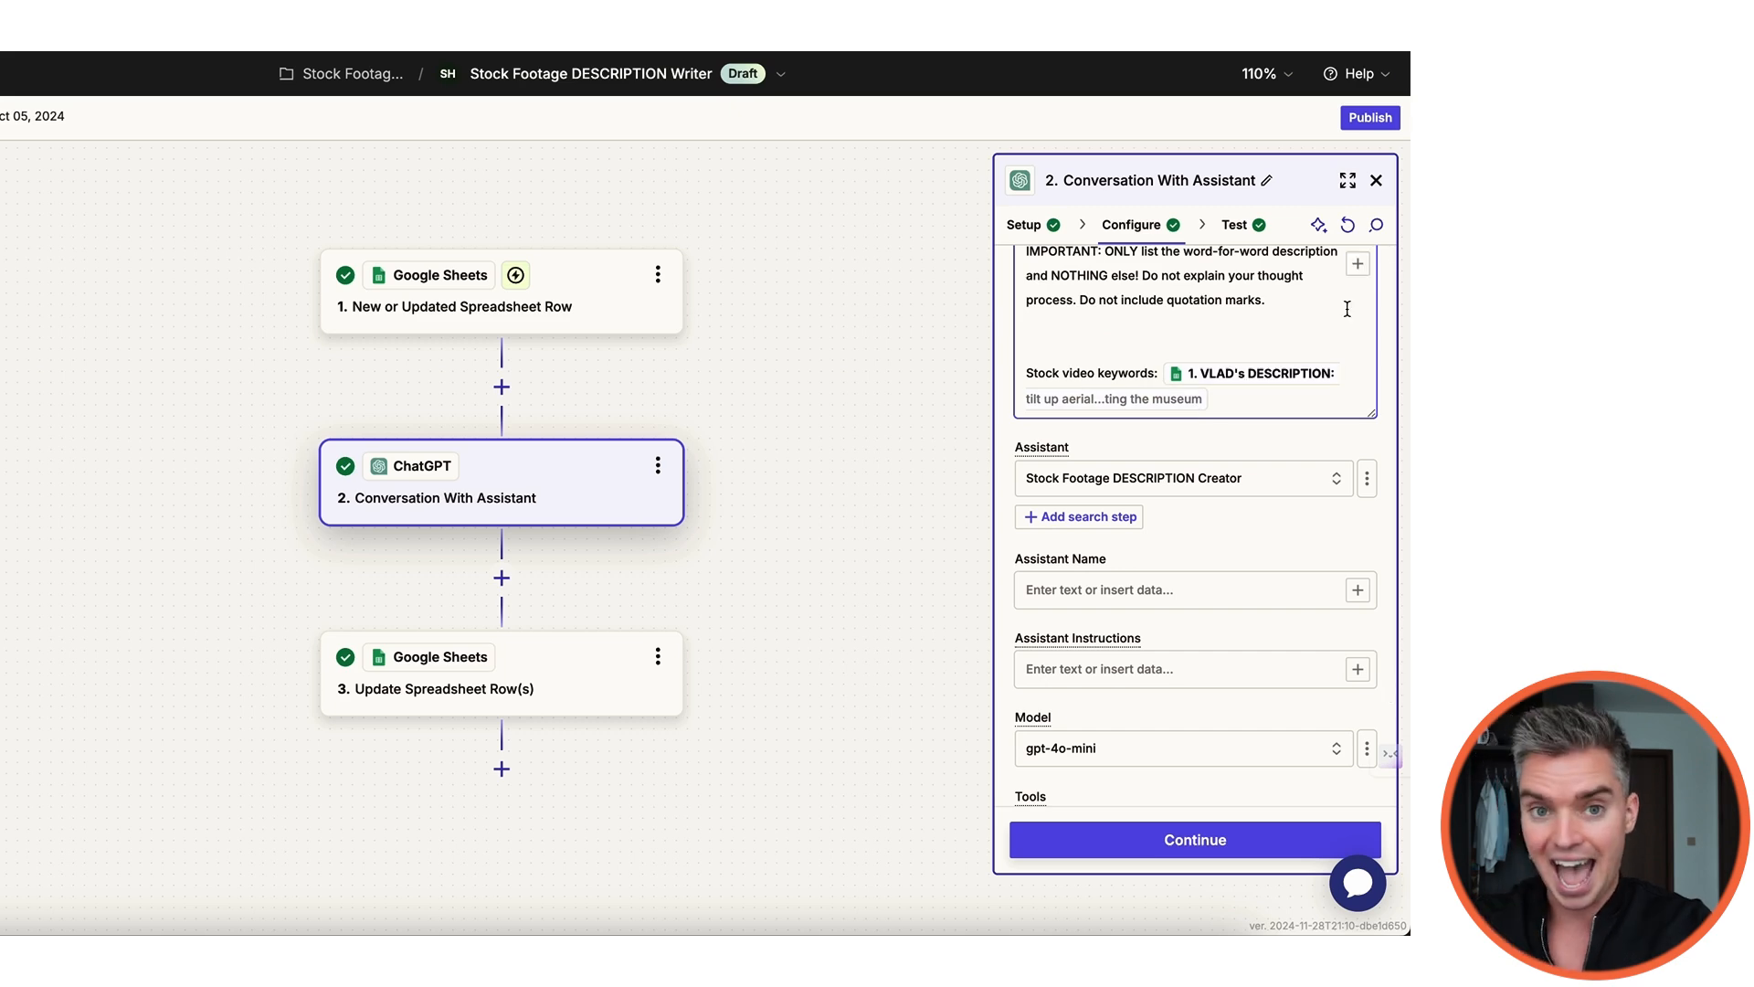
scroll(1218, 548, down, 8)
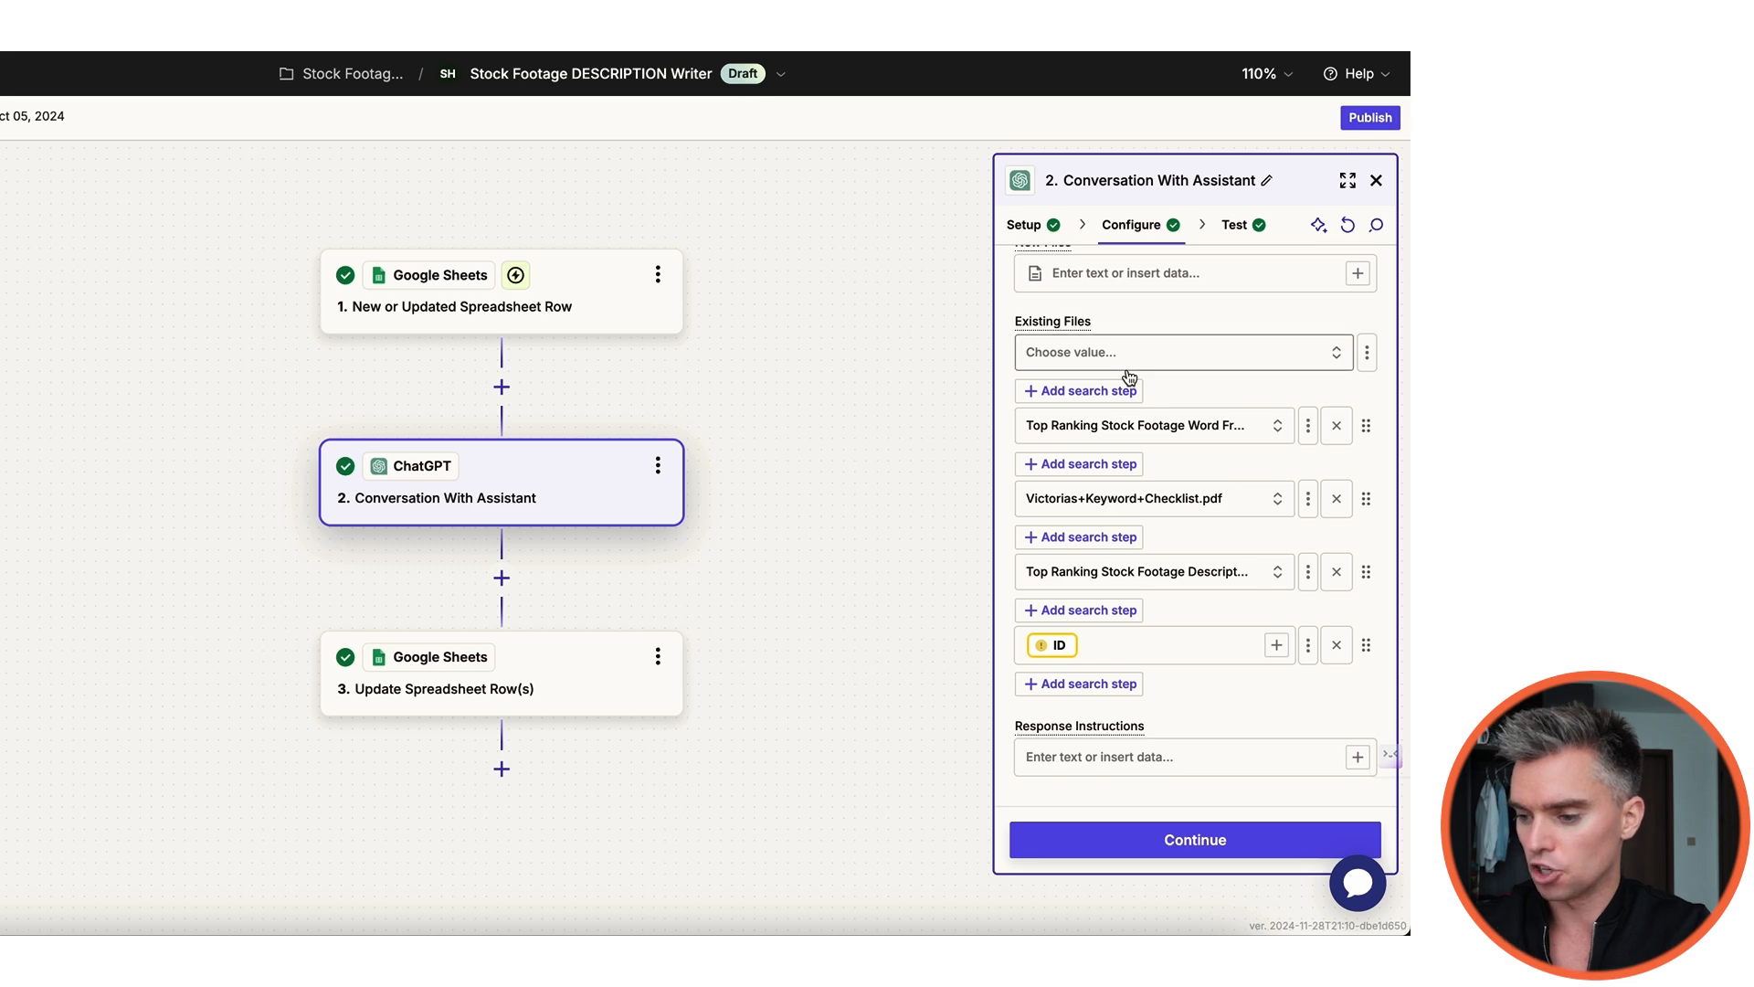
Step: Recheck the test's input and output data for Update Spreadsheet Row(s), and publish the Zap as version V2
click(474, 701)
click(1234, 225)
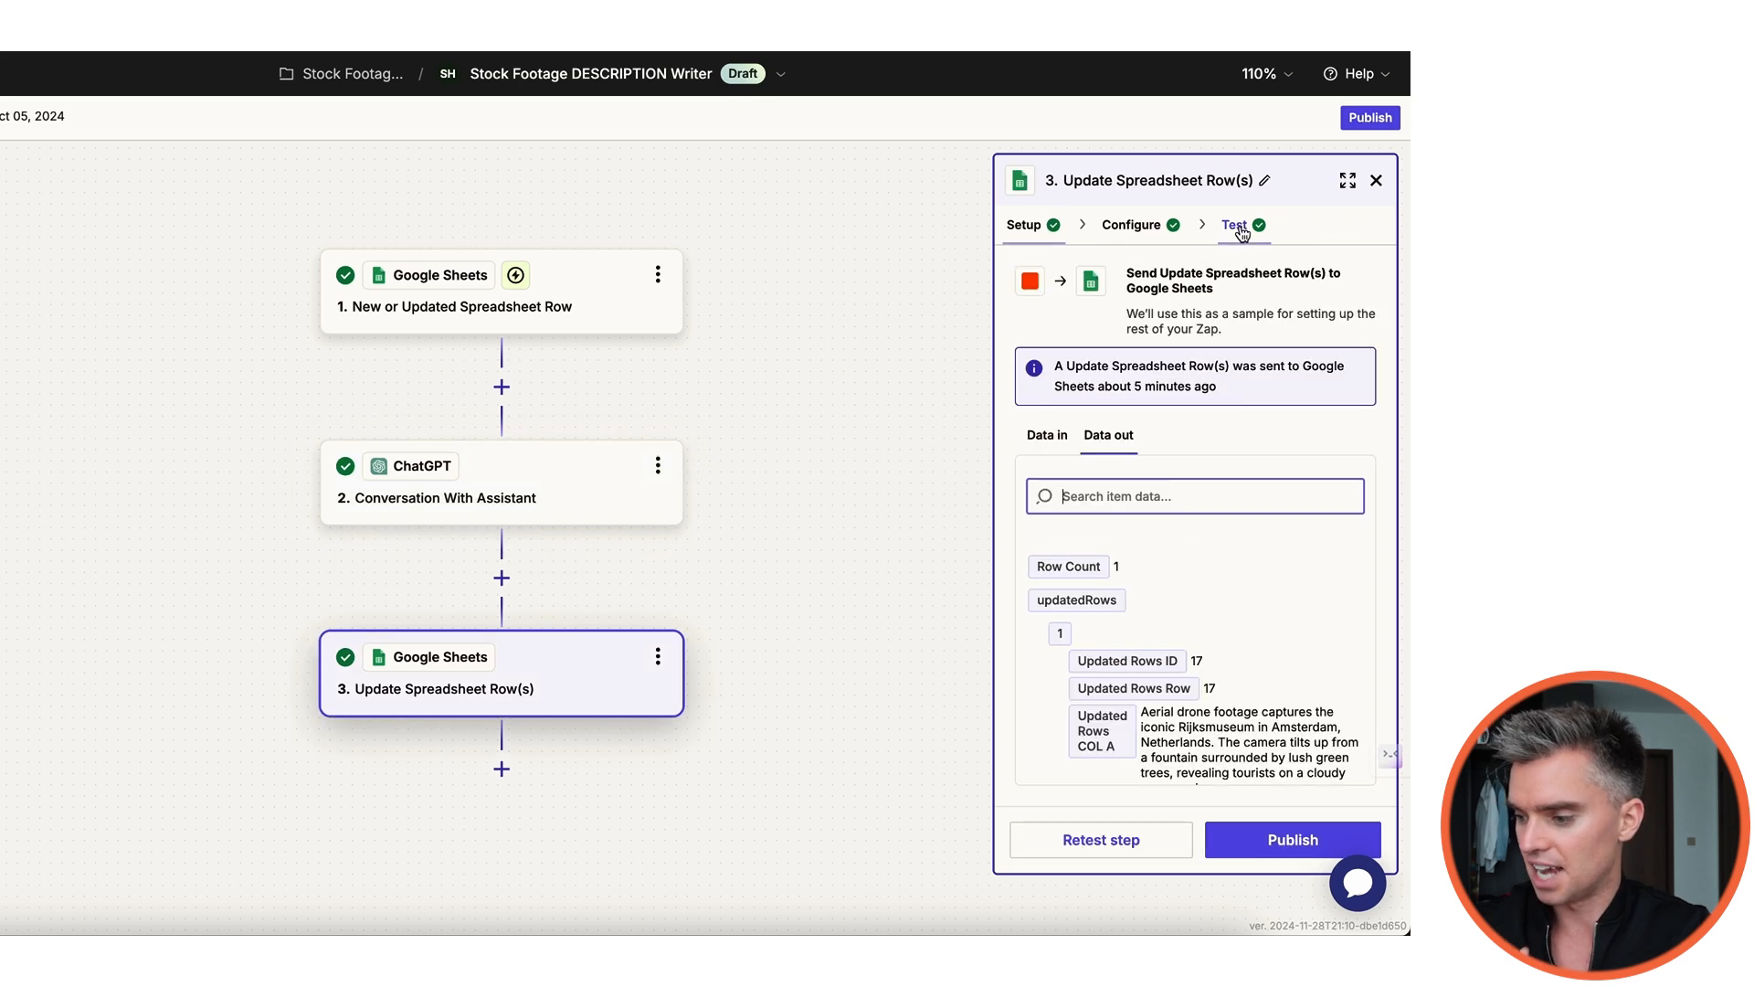
click(1076, 436)
scroll(1204, 559, down, 1)
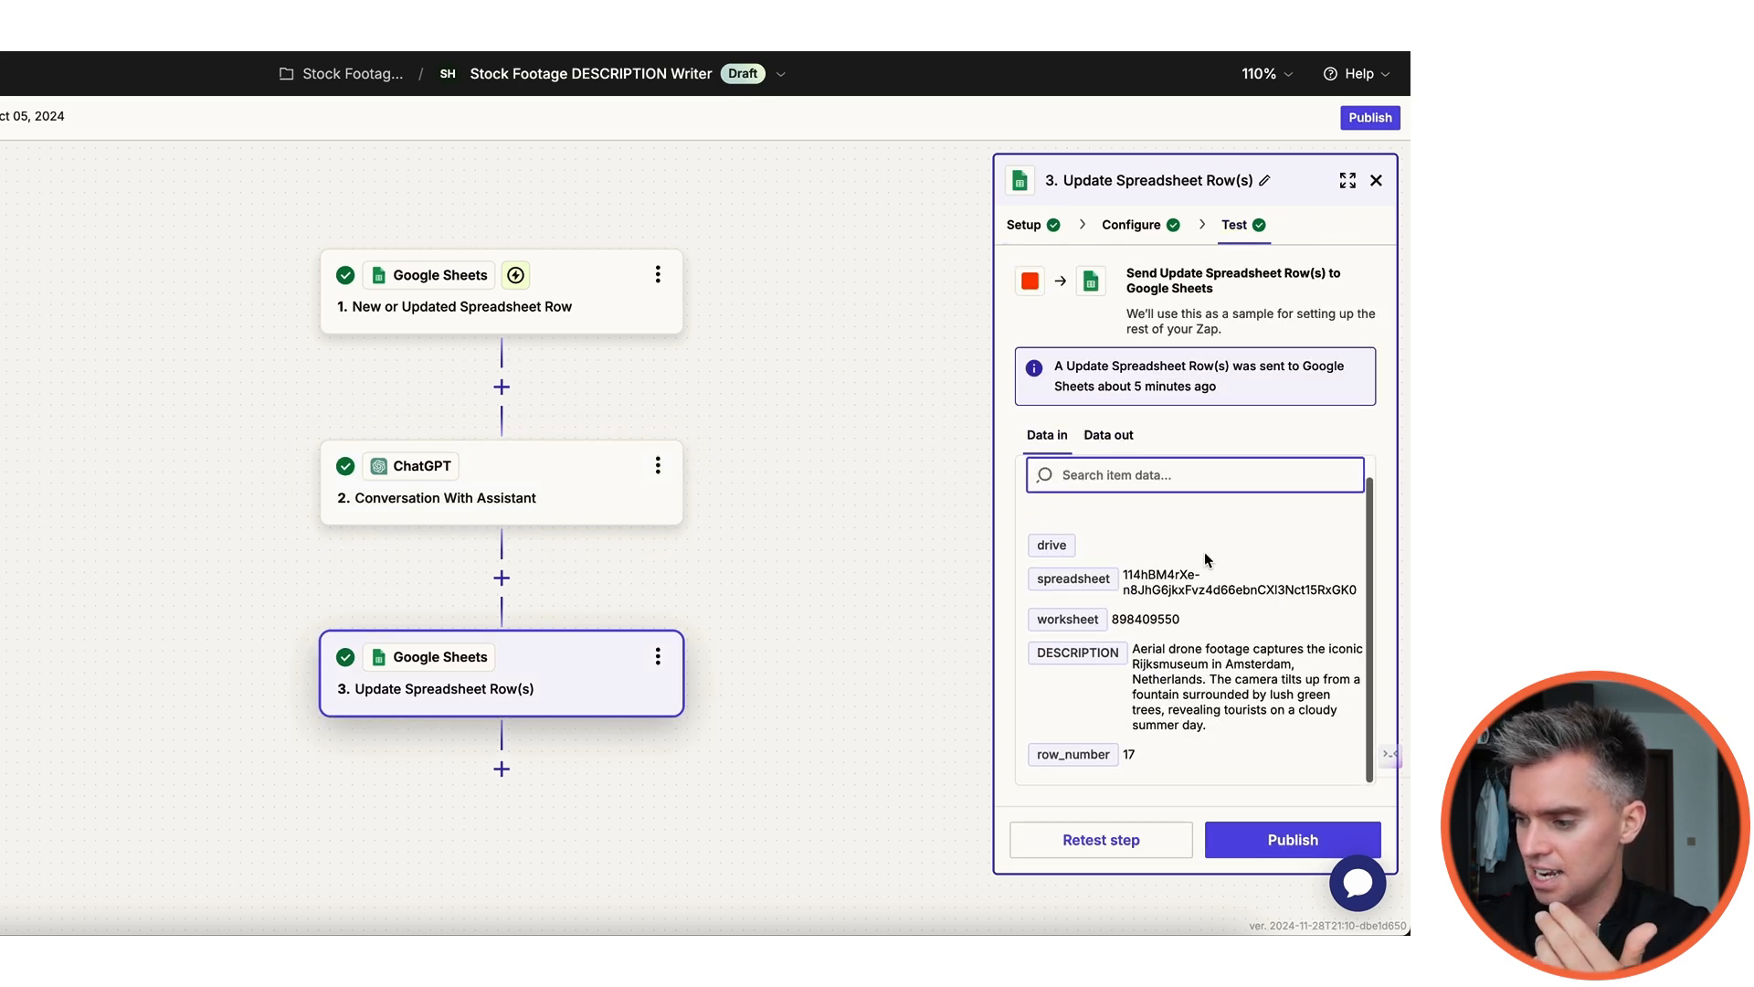
click(1116, 436)
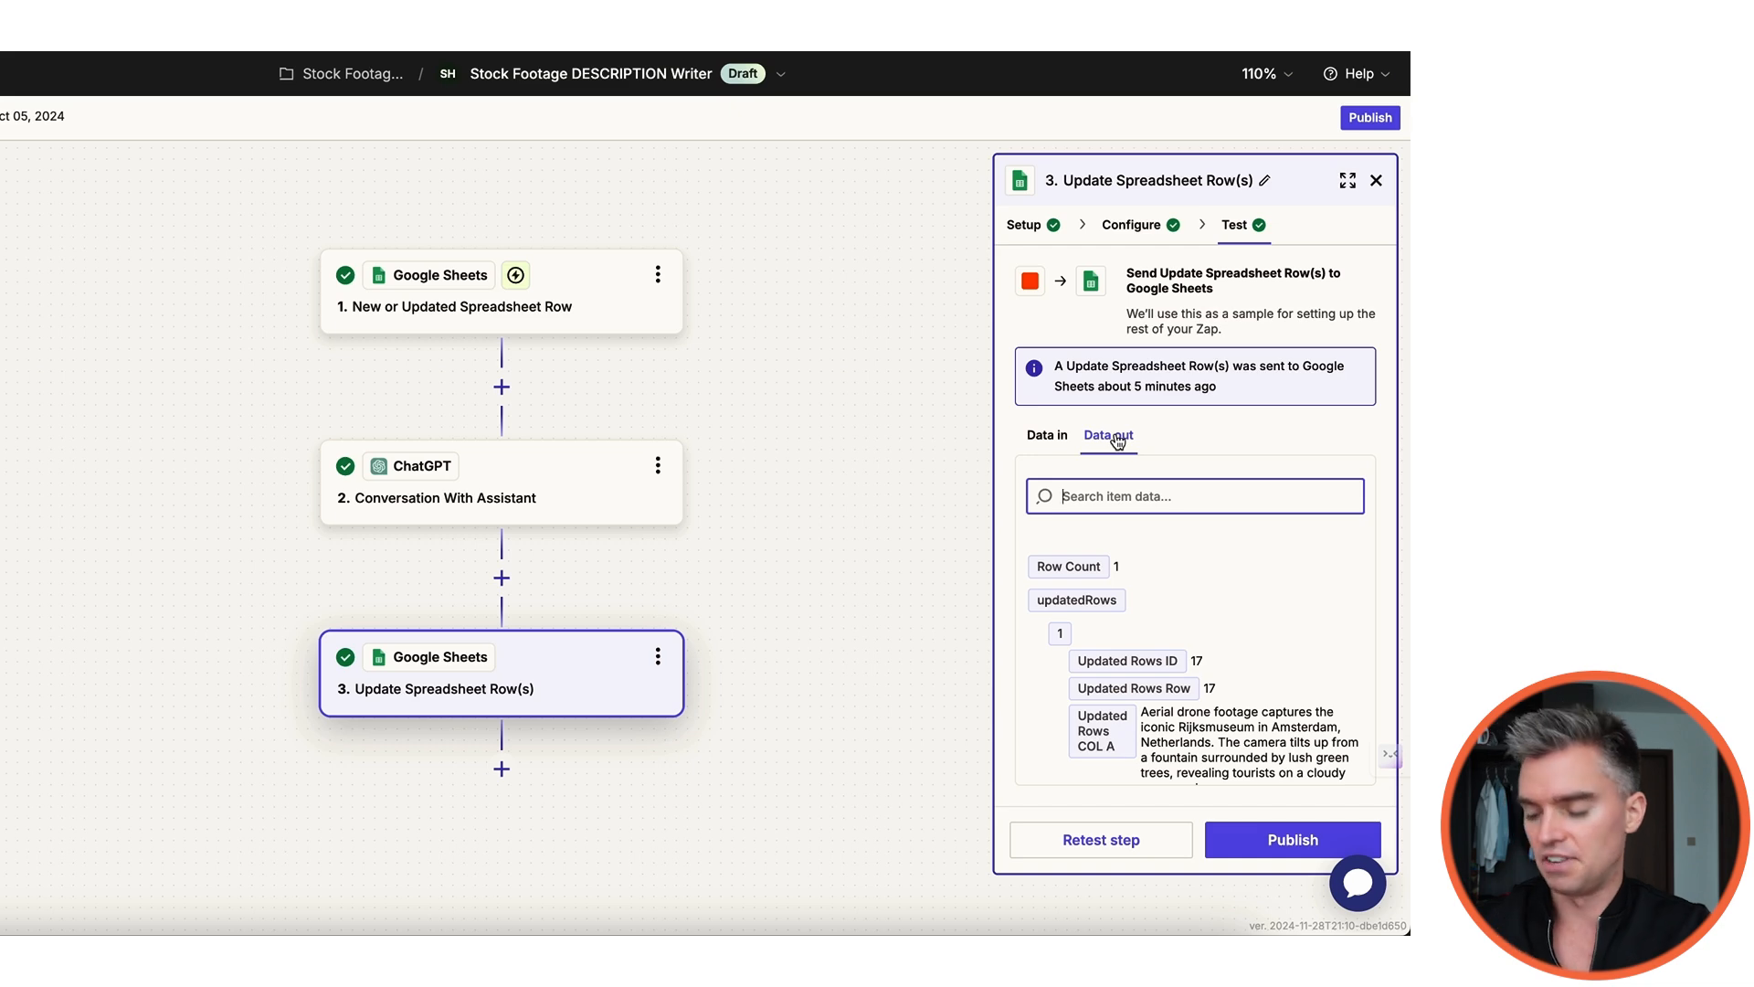
click(1291, 839)
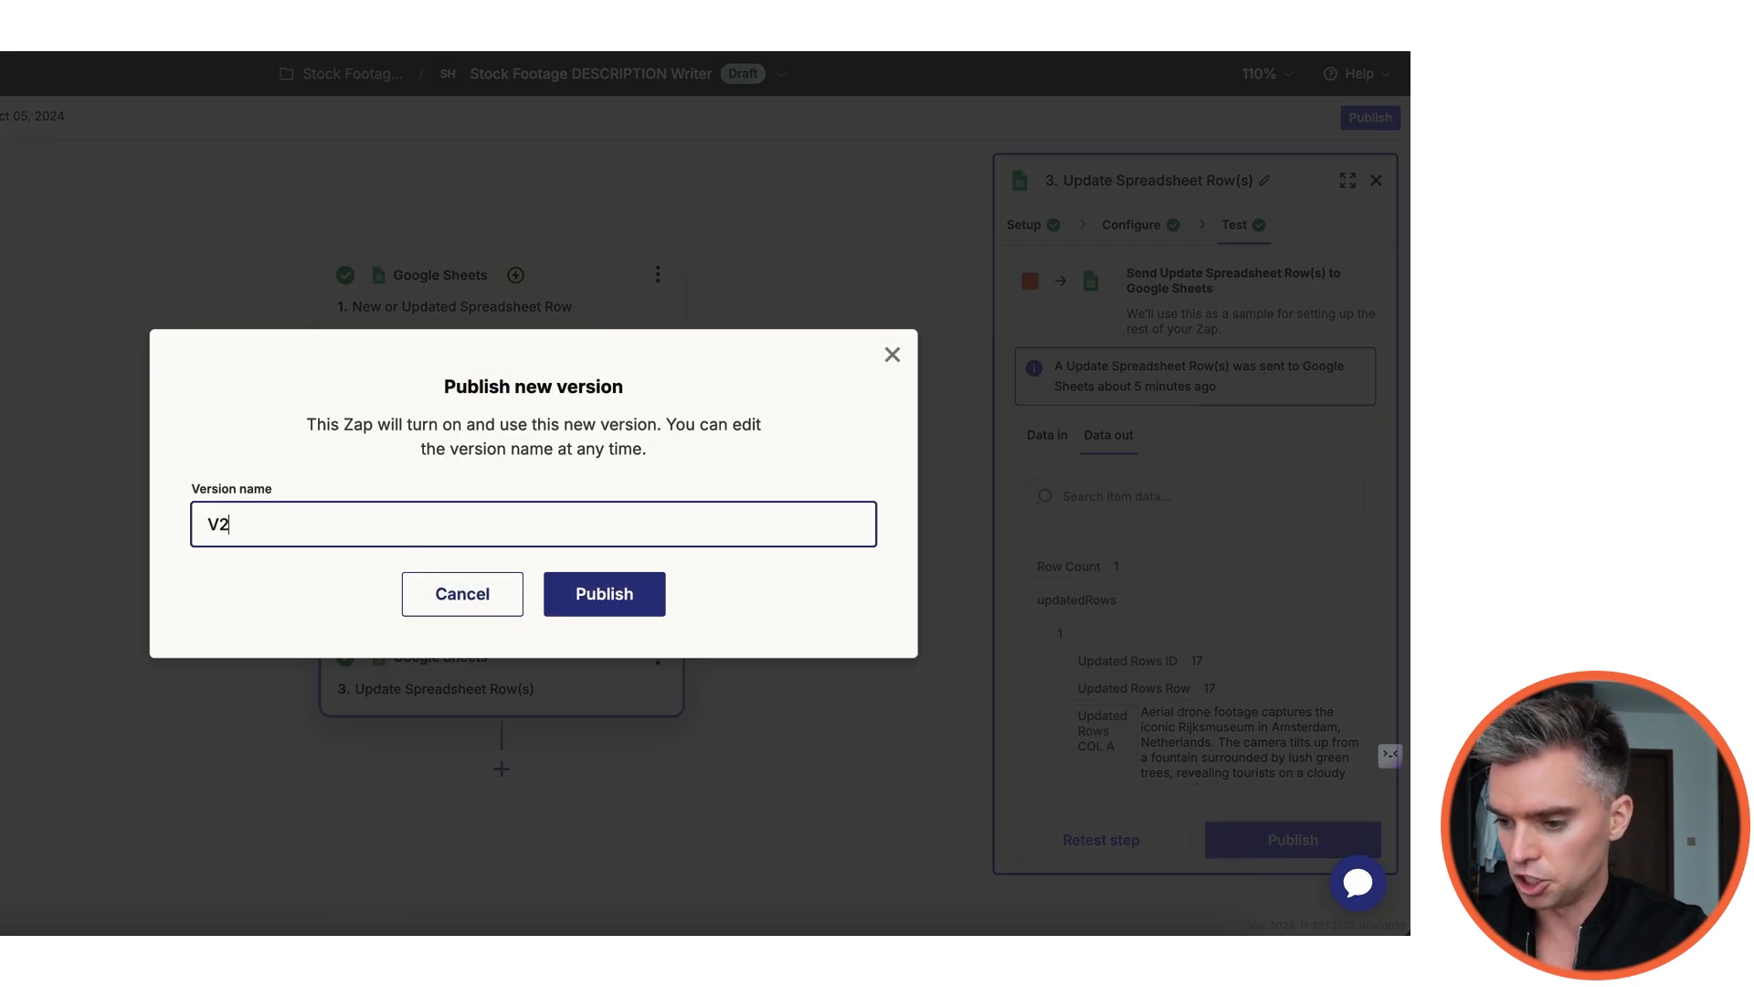
click(606, 600)
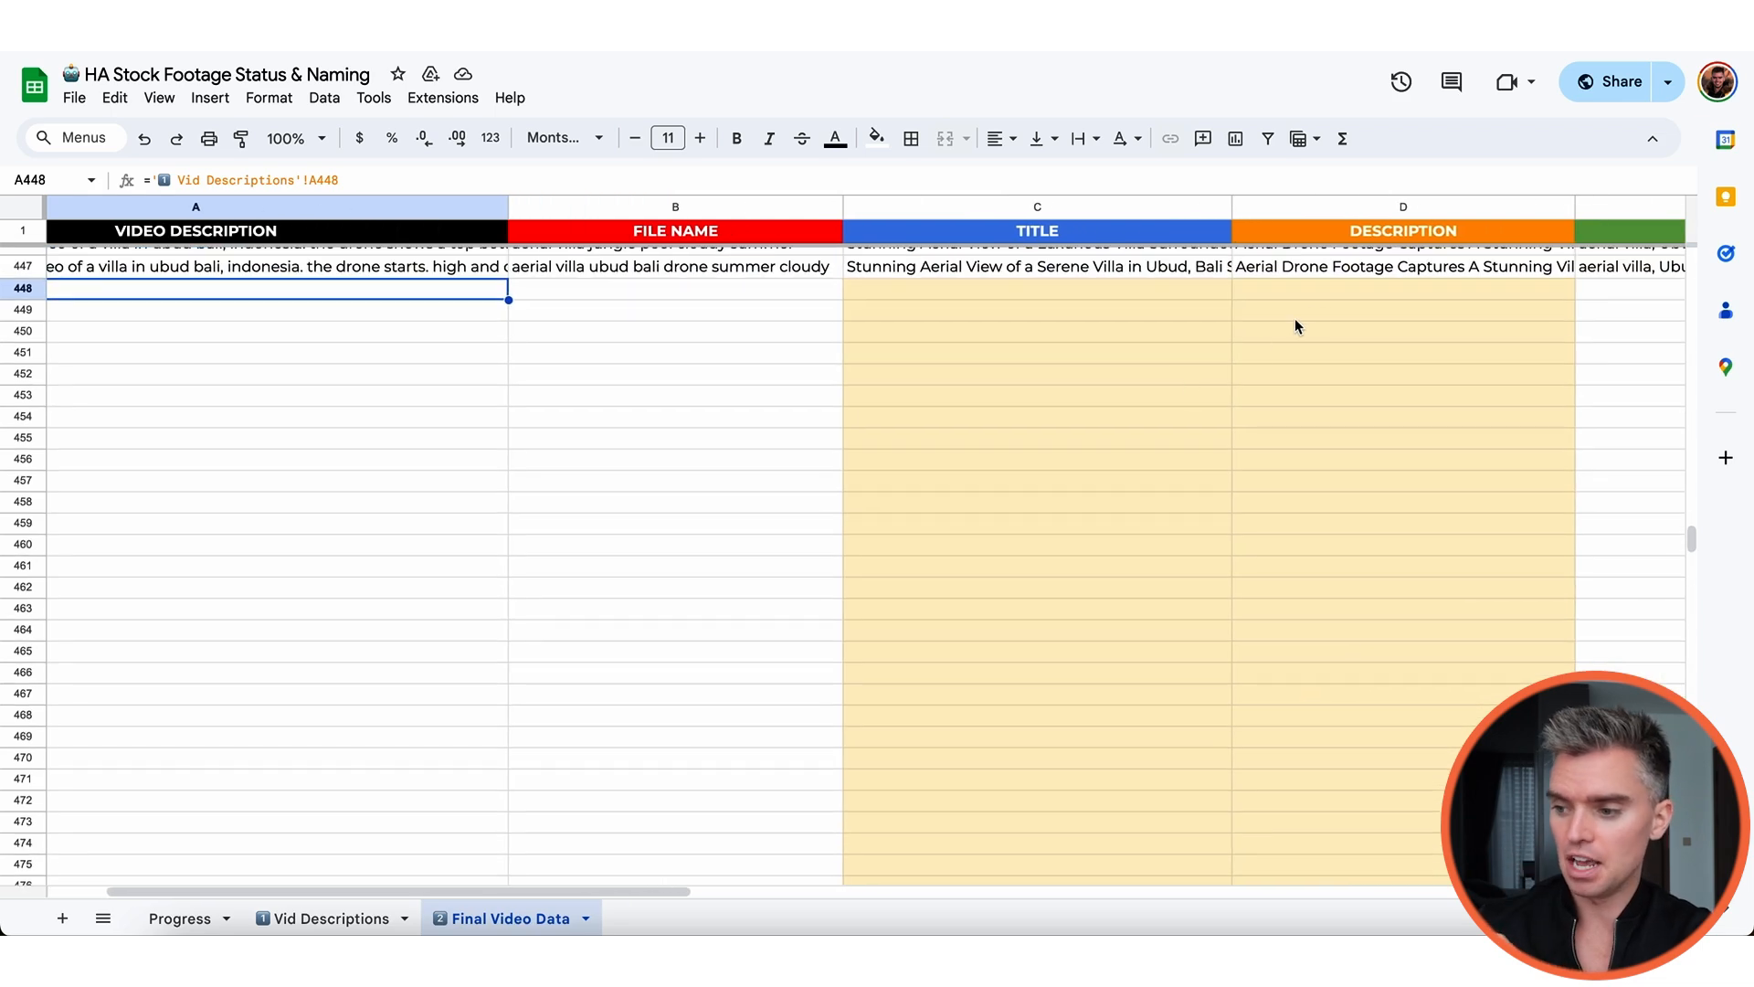
Step: Switch to the Stock Footage Automations folder in Zapier and look at the options of the Stock Footage DESCRIPTION Writer Zap
click(1301, 293)
scroll(1301, 293, down, 1)
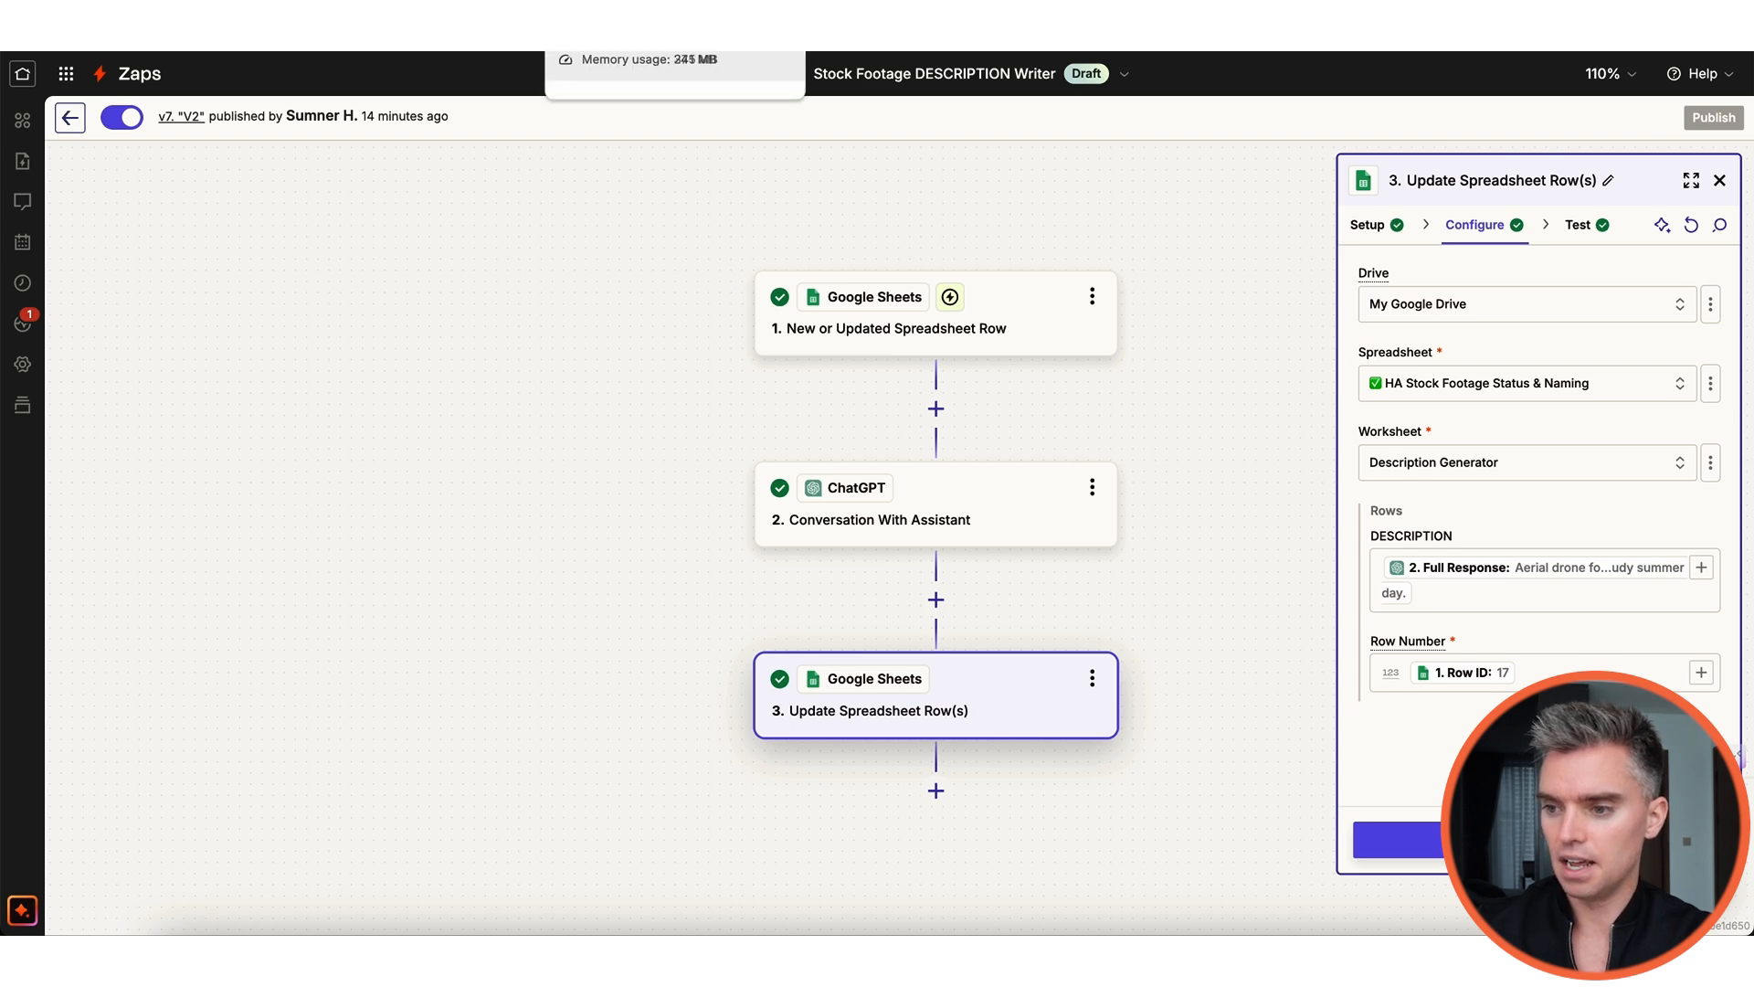
click(772, 18)
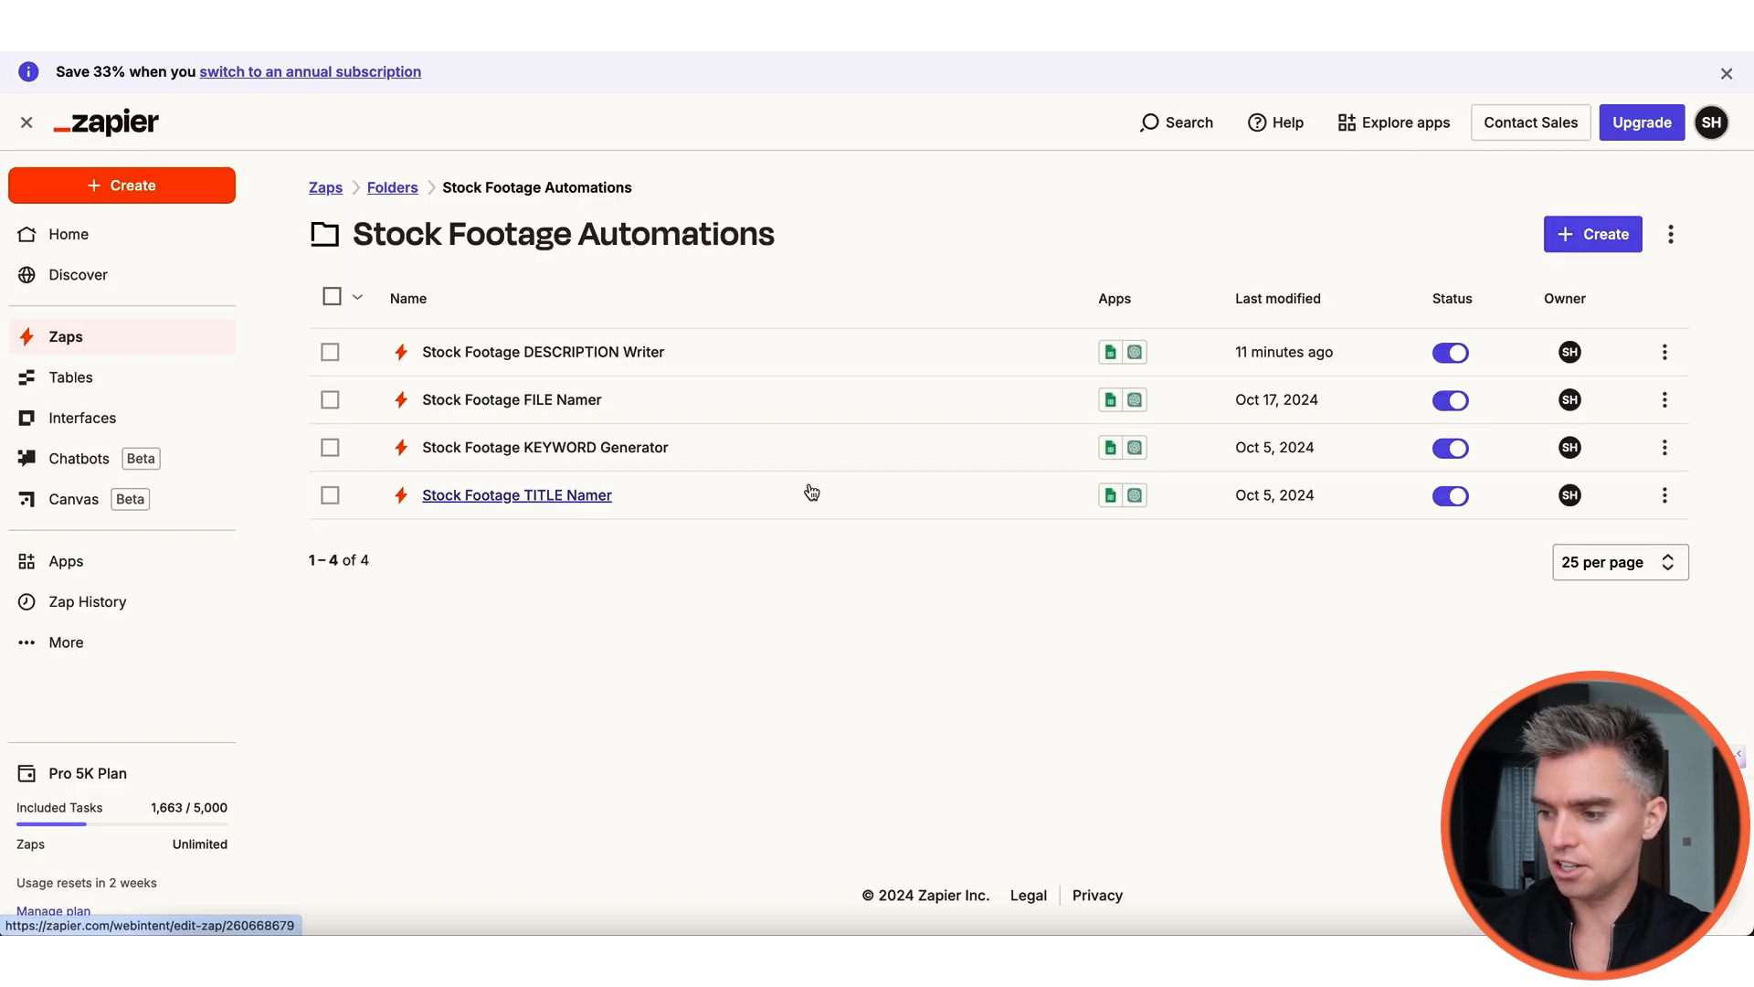
click(1666, 352)
click(1130, 238)
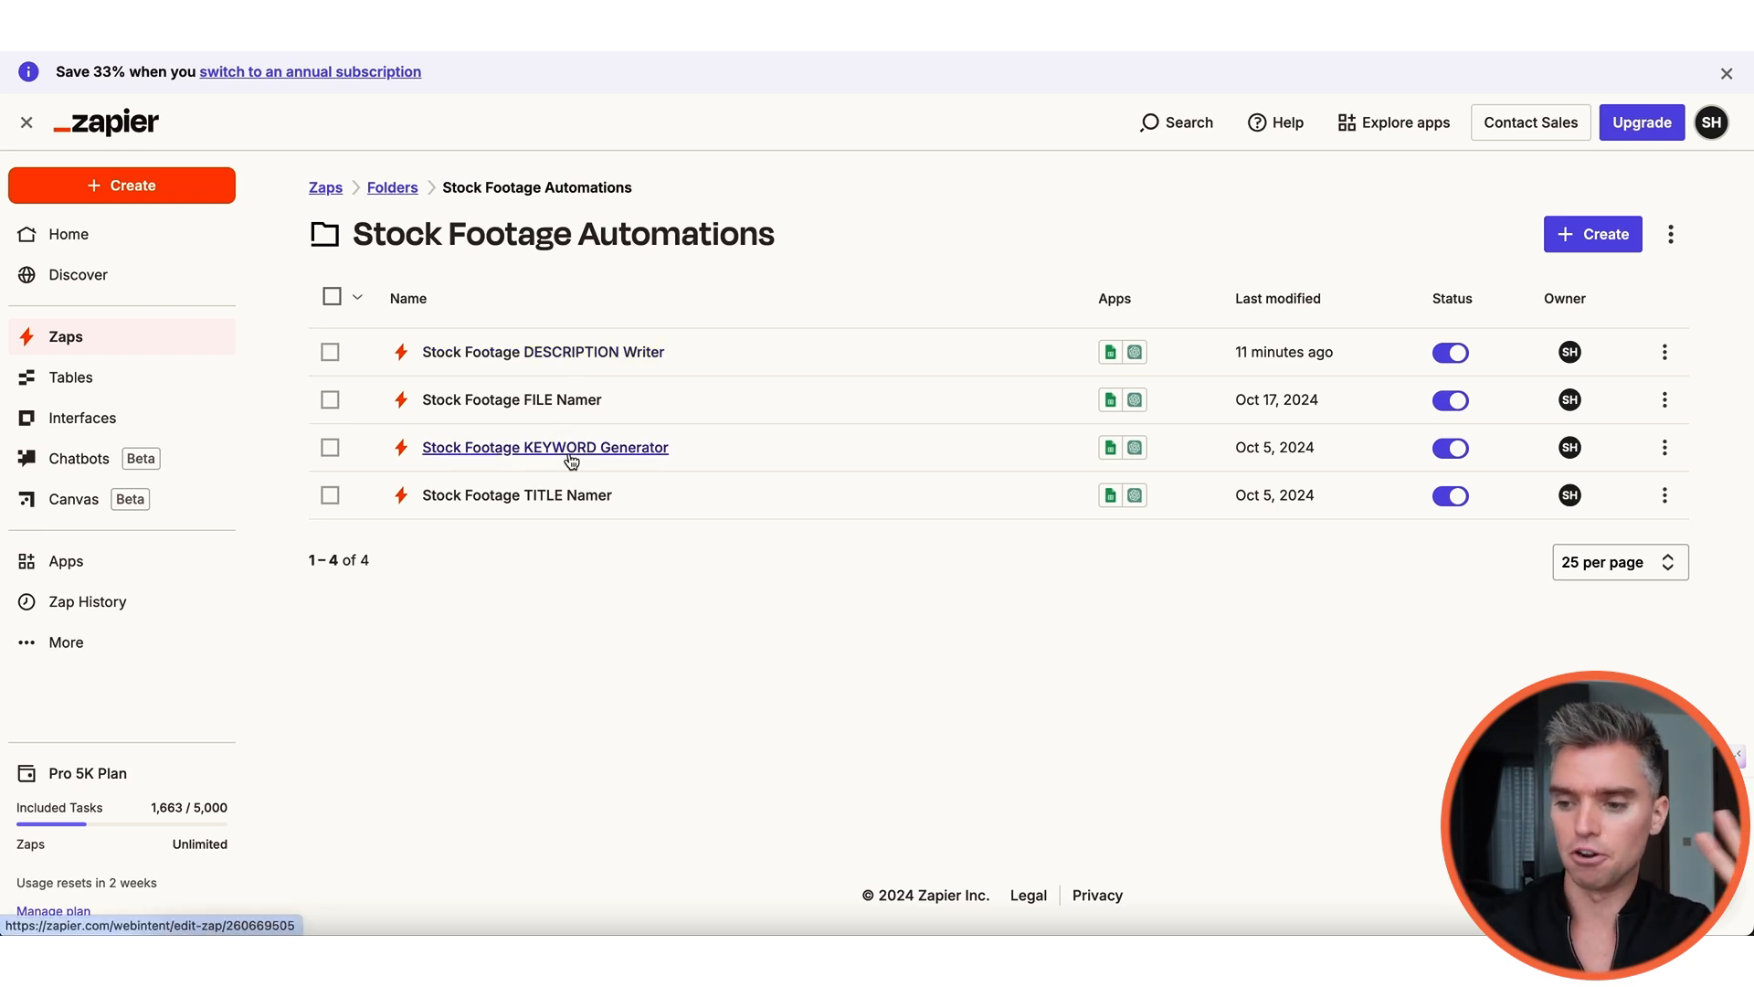
Step: Switch to the Final Video Data sheet in Google Sheets and examine the FILE NAME, TITLE, DESCRIPTION and KEYWORDS cells of row 448
key(ctrl+Tab)
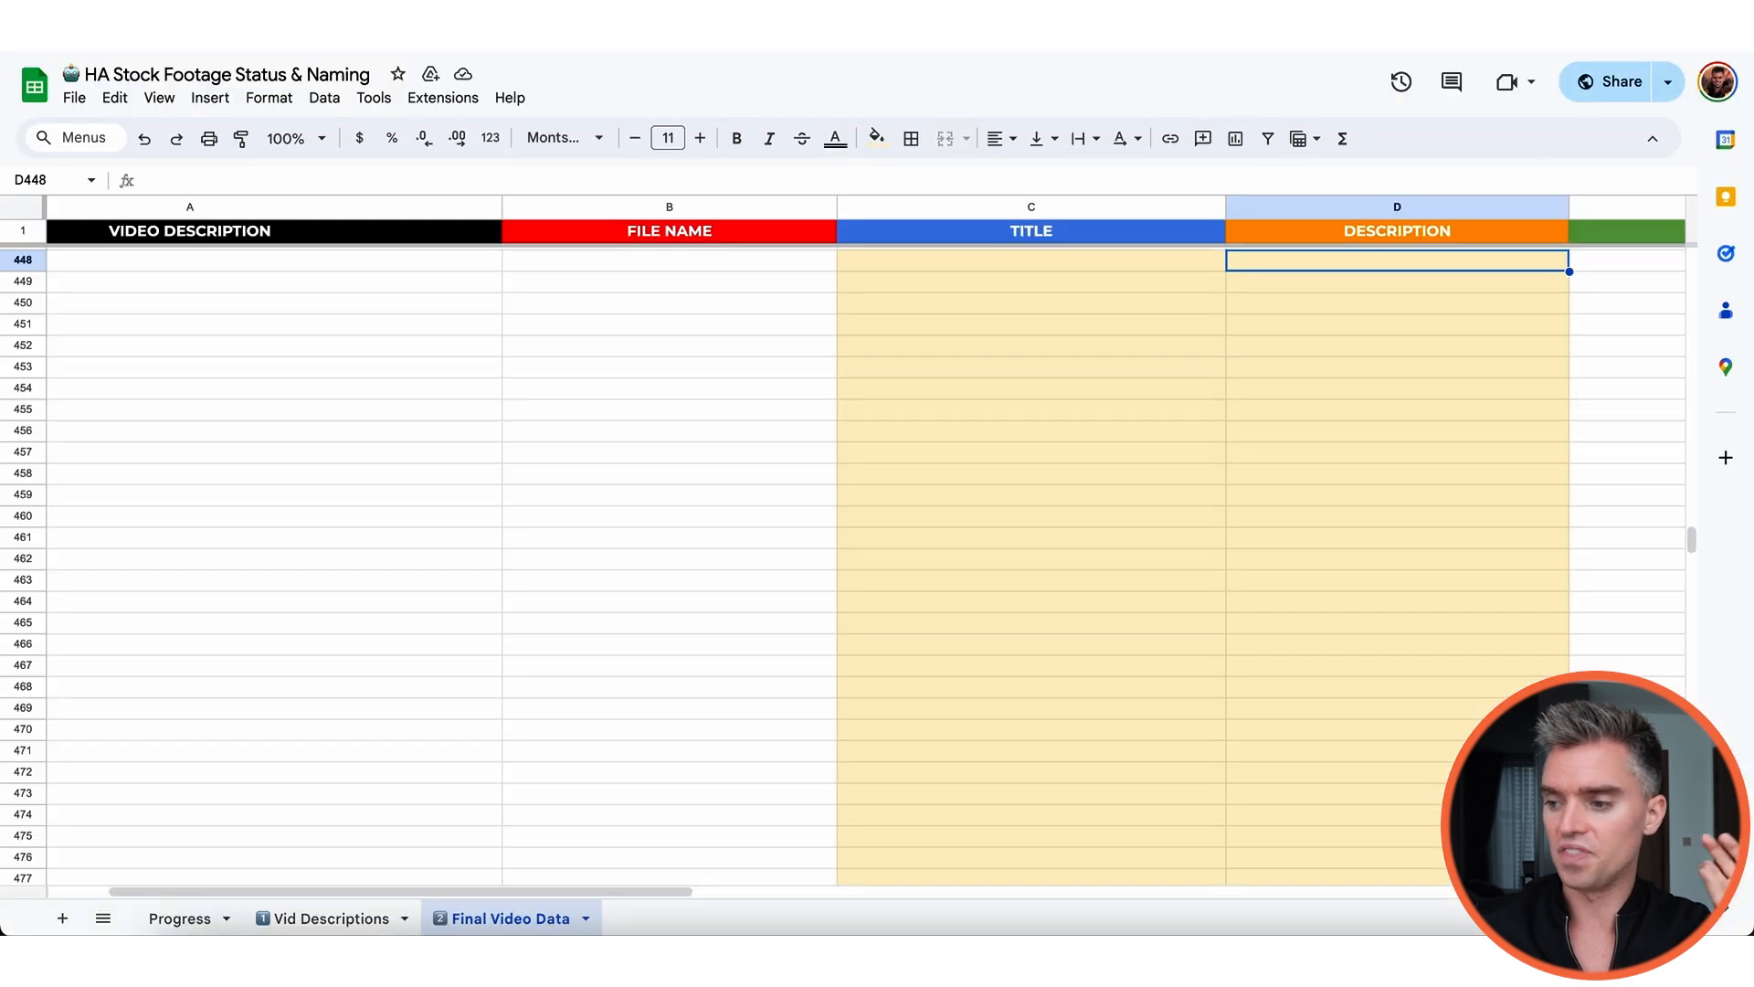
click(667, 261)
click(1081, 265)
click(1307, 262)
scroll(1370, 274, right, 5)
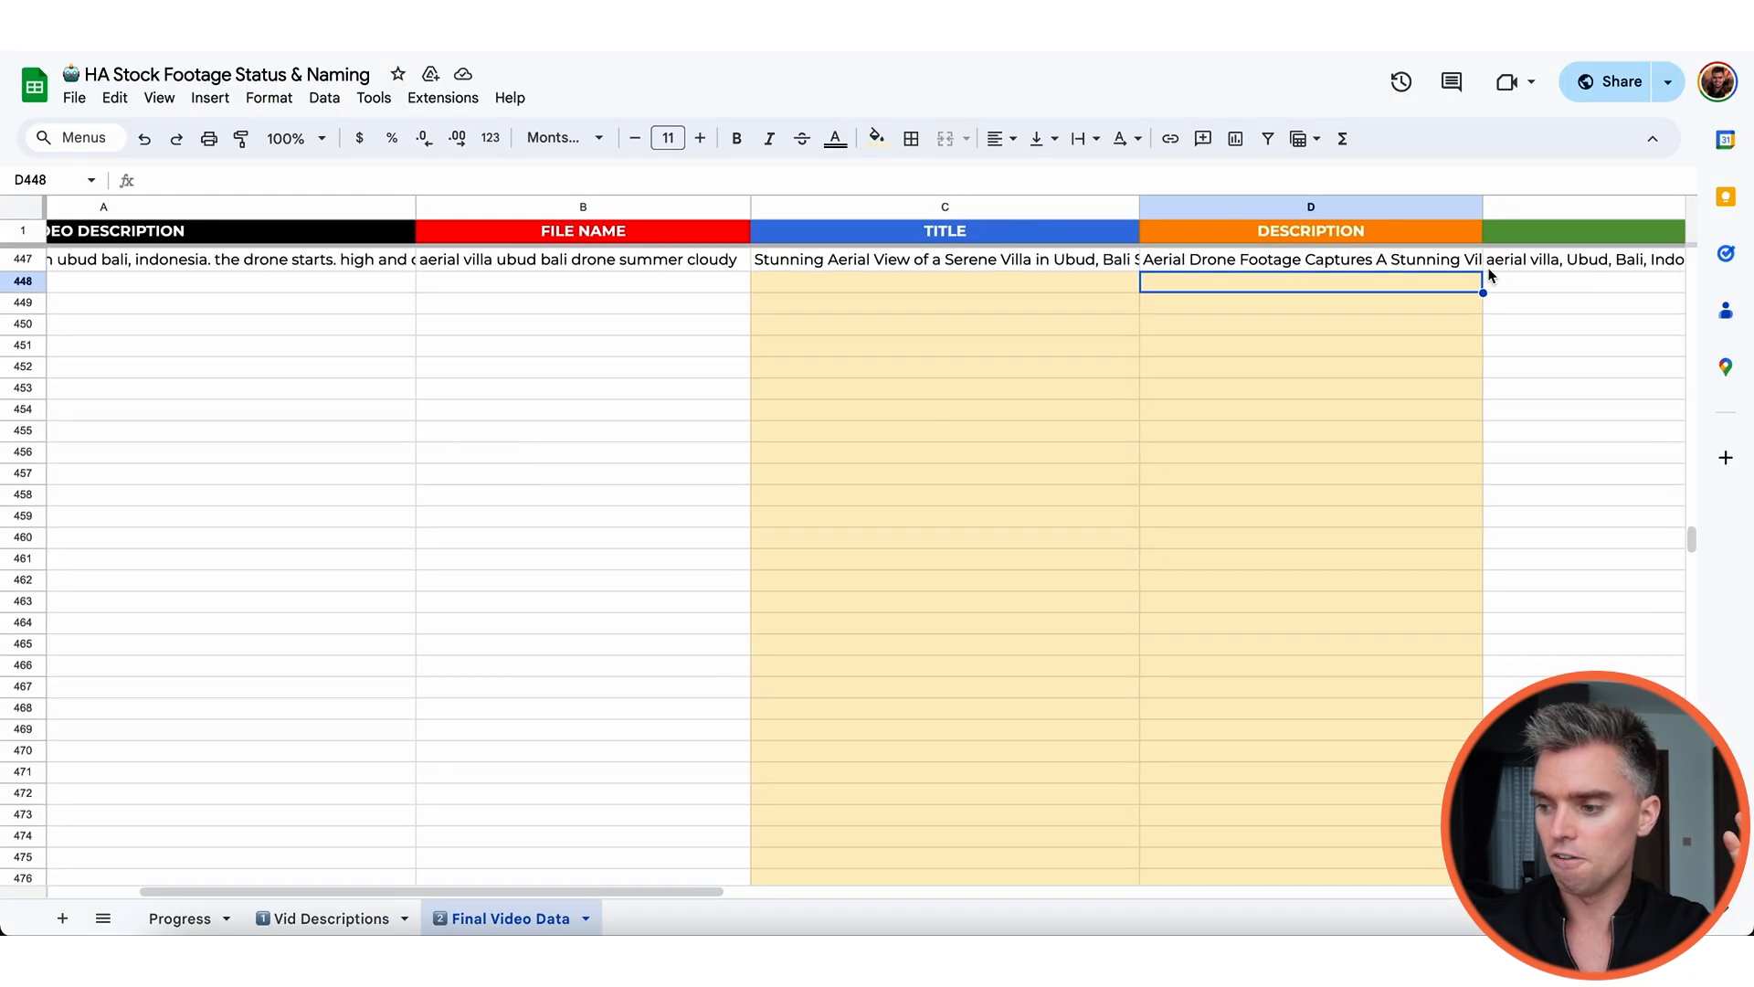
click(1526, 276)
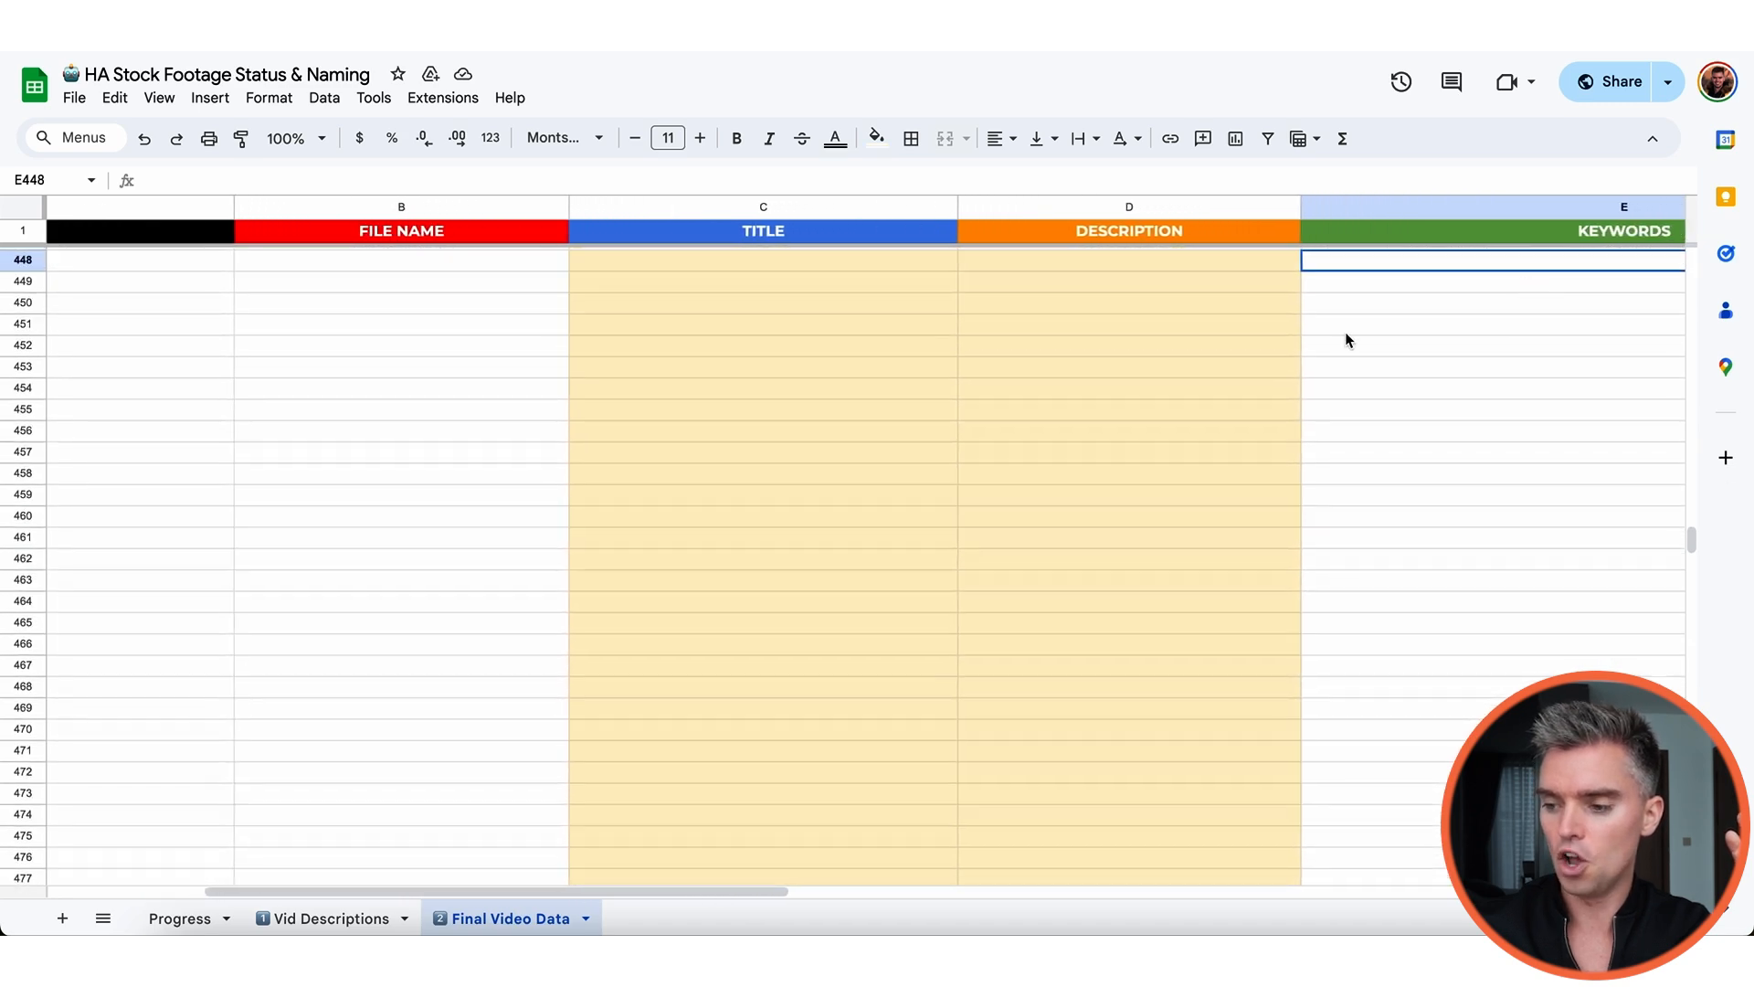
scroll(1332, 336, left, 5)
click(554, 266)
scroll(639, 309, up, 1)
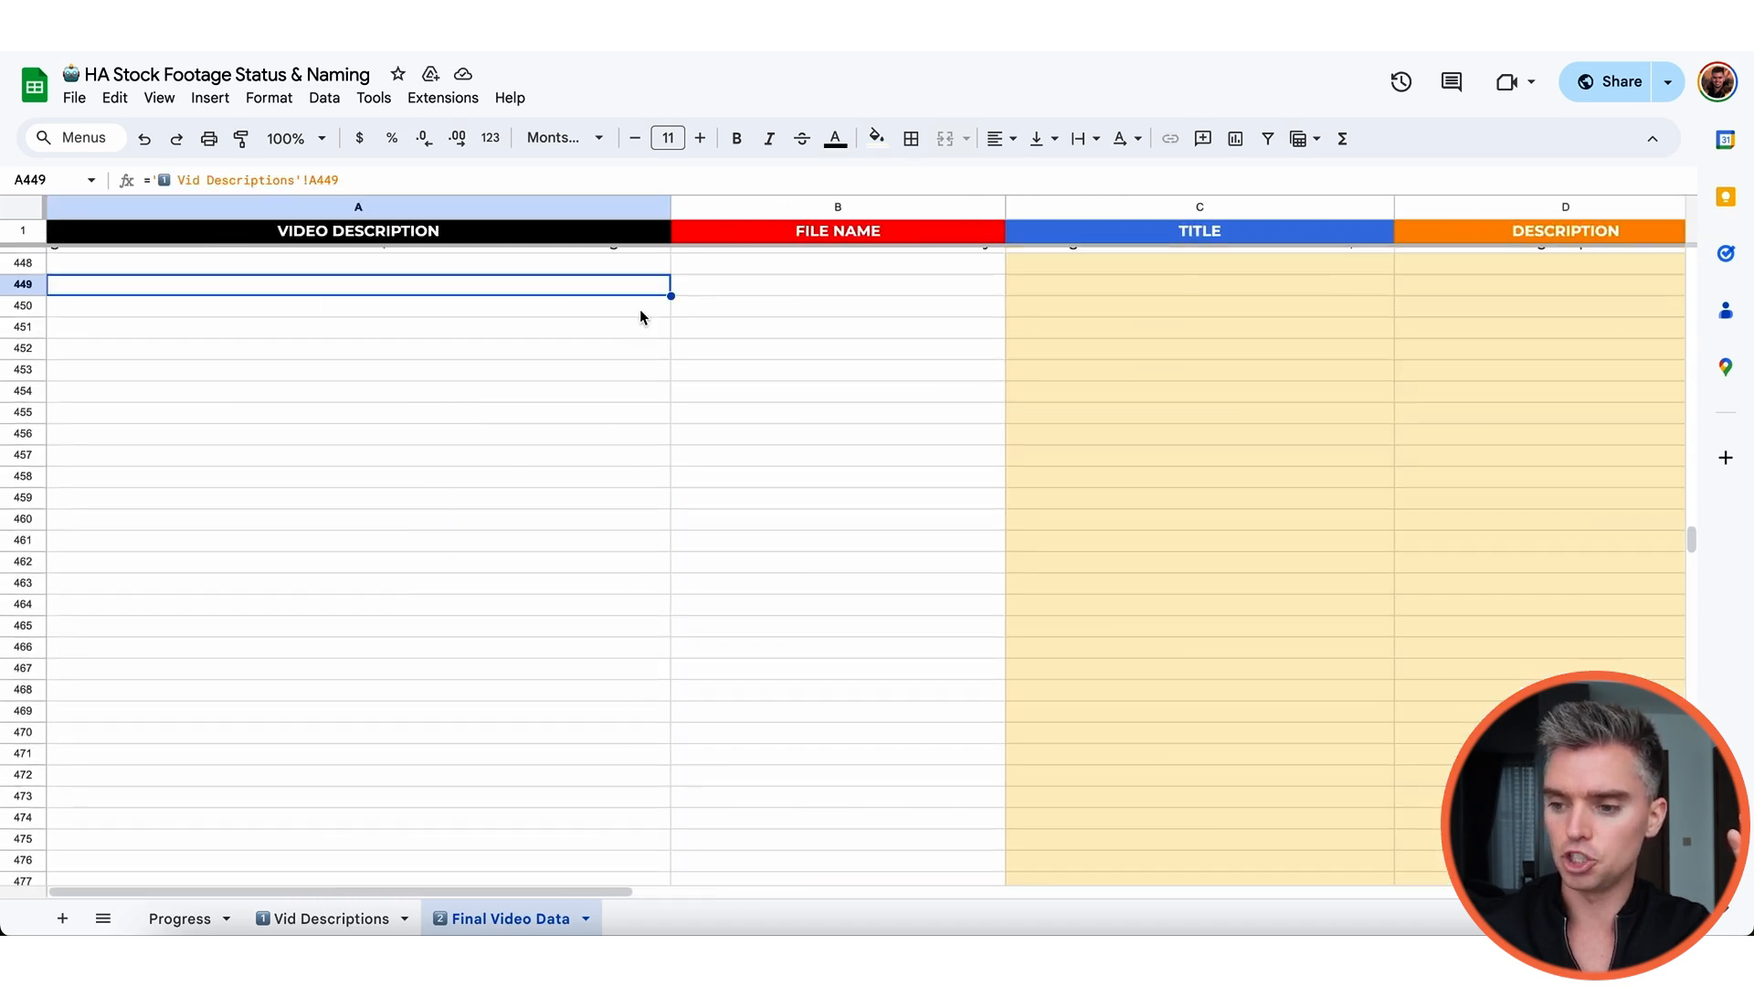
scroll(639, 315, up, 1)
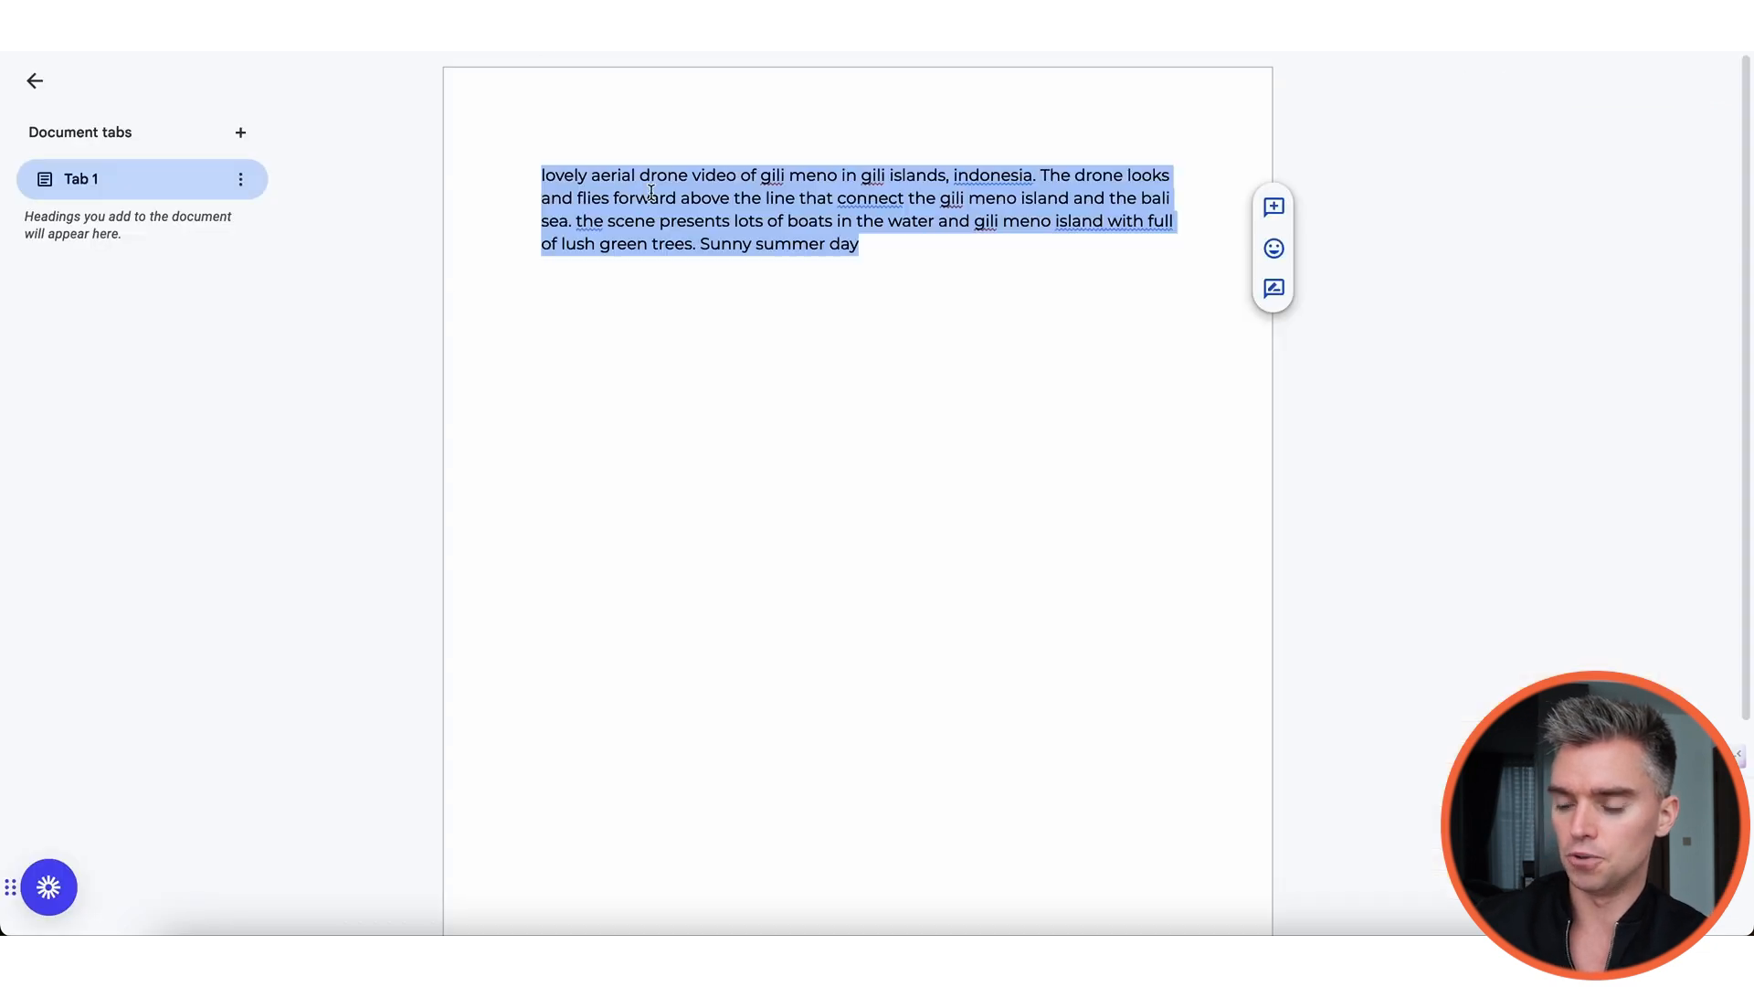
Step: Copy the whole Gili Meno aerial drone video description from the Google Docs document into VIDEO DESCRIPTION cell A448 of Final Video Data
click(651, 193)
drag(939, 270, 584, 239)
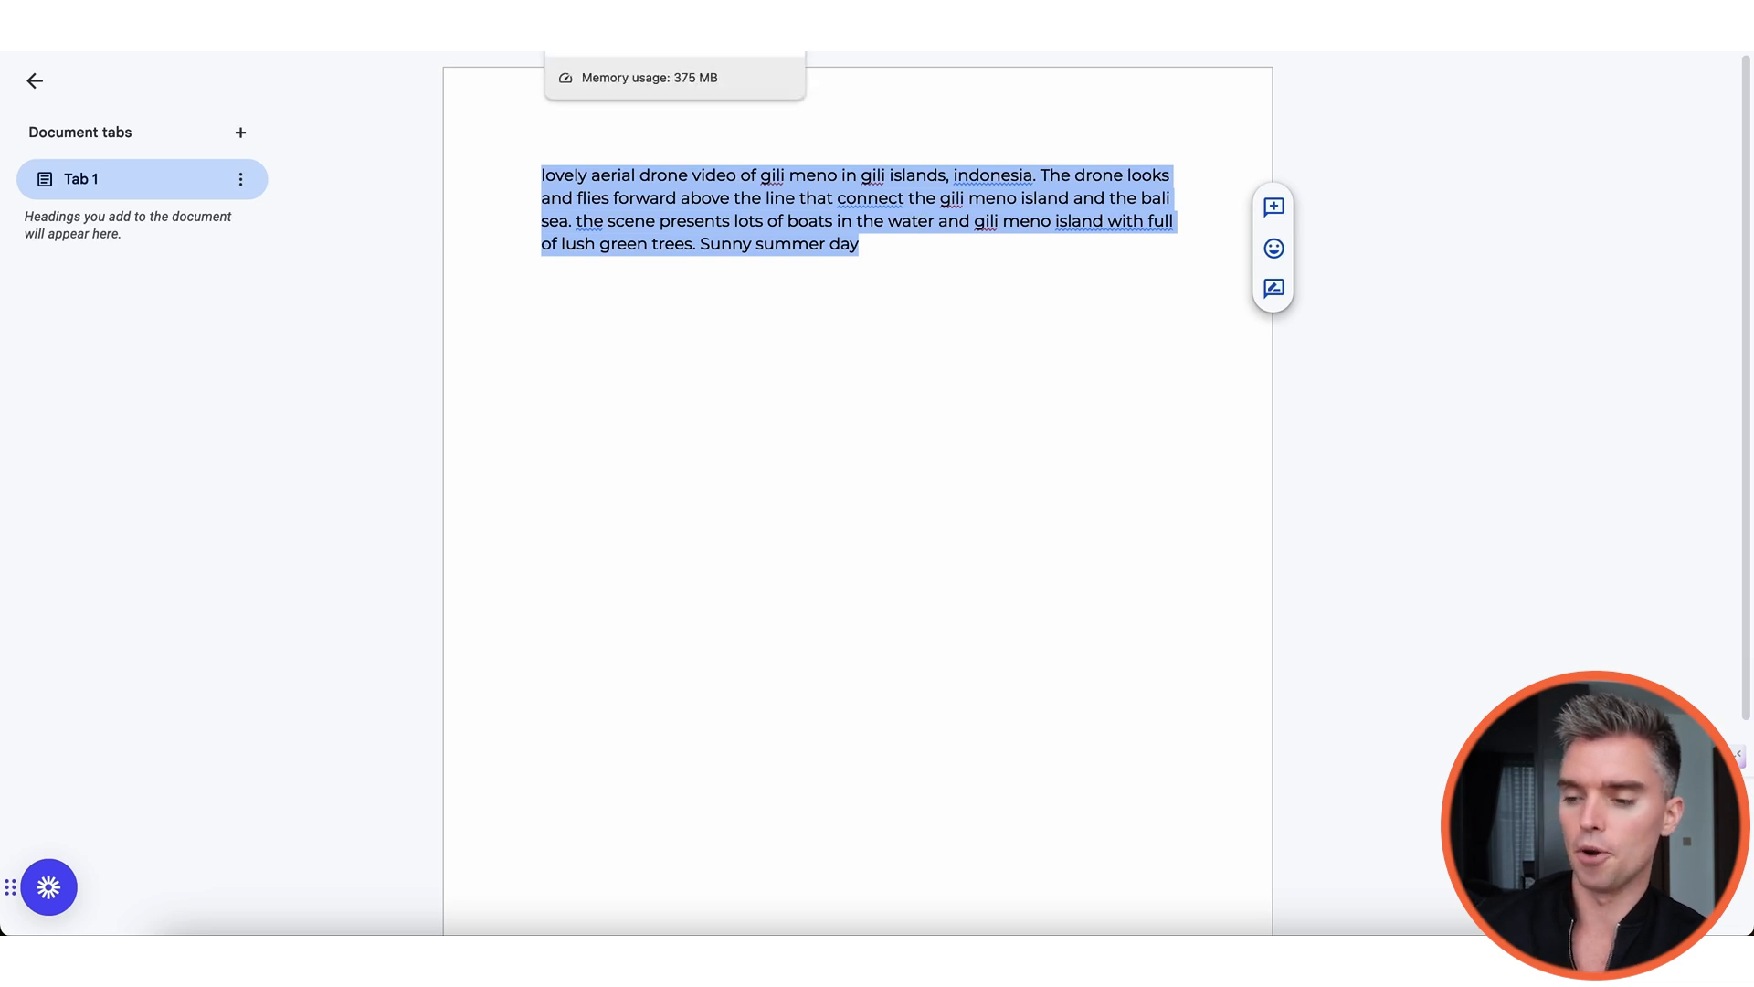
click(622, 26)
double_click(570, 261)
key(ctrl+a)
key(BackSpace)
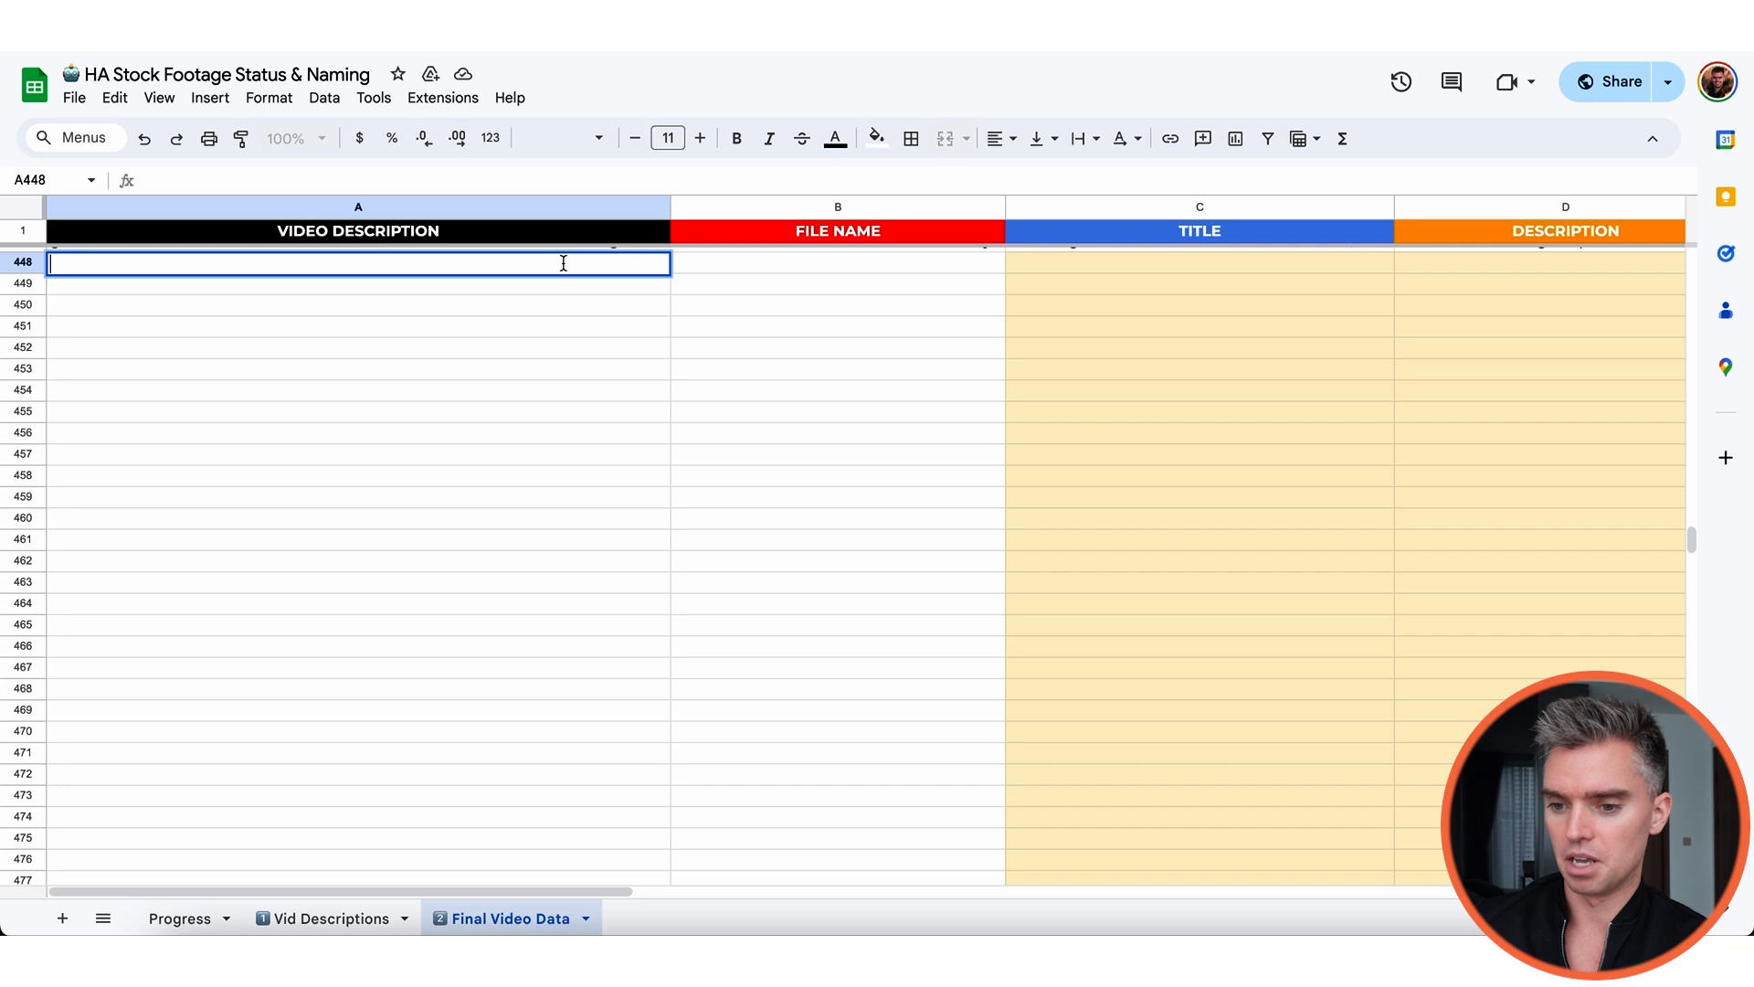
text(lovely aerial drone video of gili meno in gili islands, indonesia. The drone looks and flies forward above the line that connect the gili meno island and the bali sea. the scene presents lots of boats in the water and gili meno island with full of lush green trees. Sunny summer day)
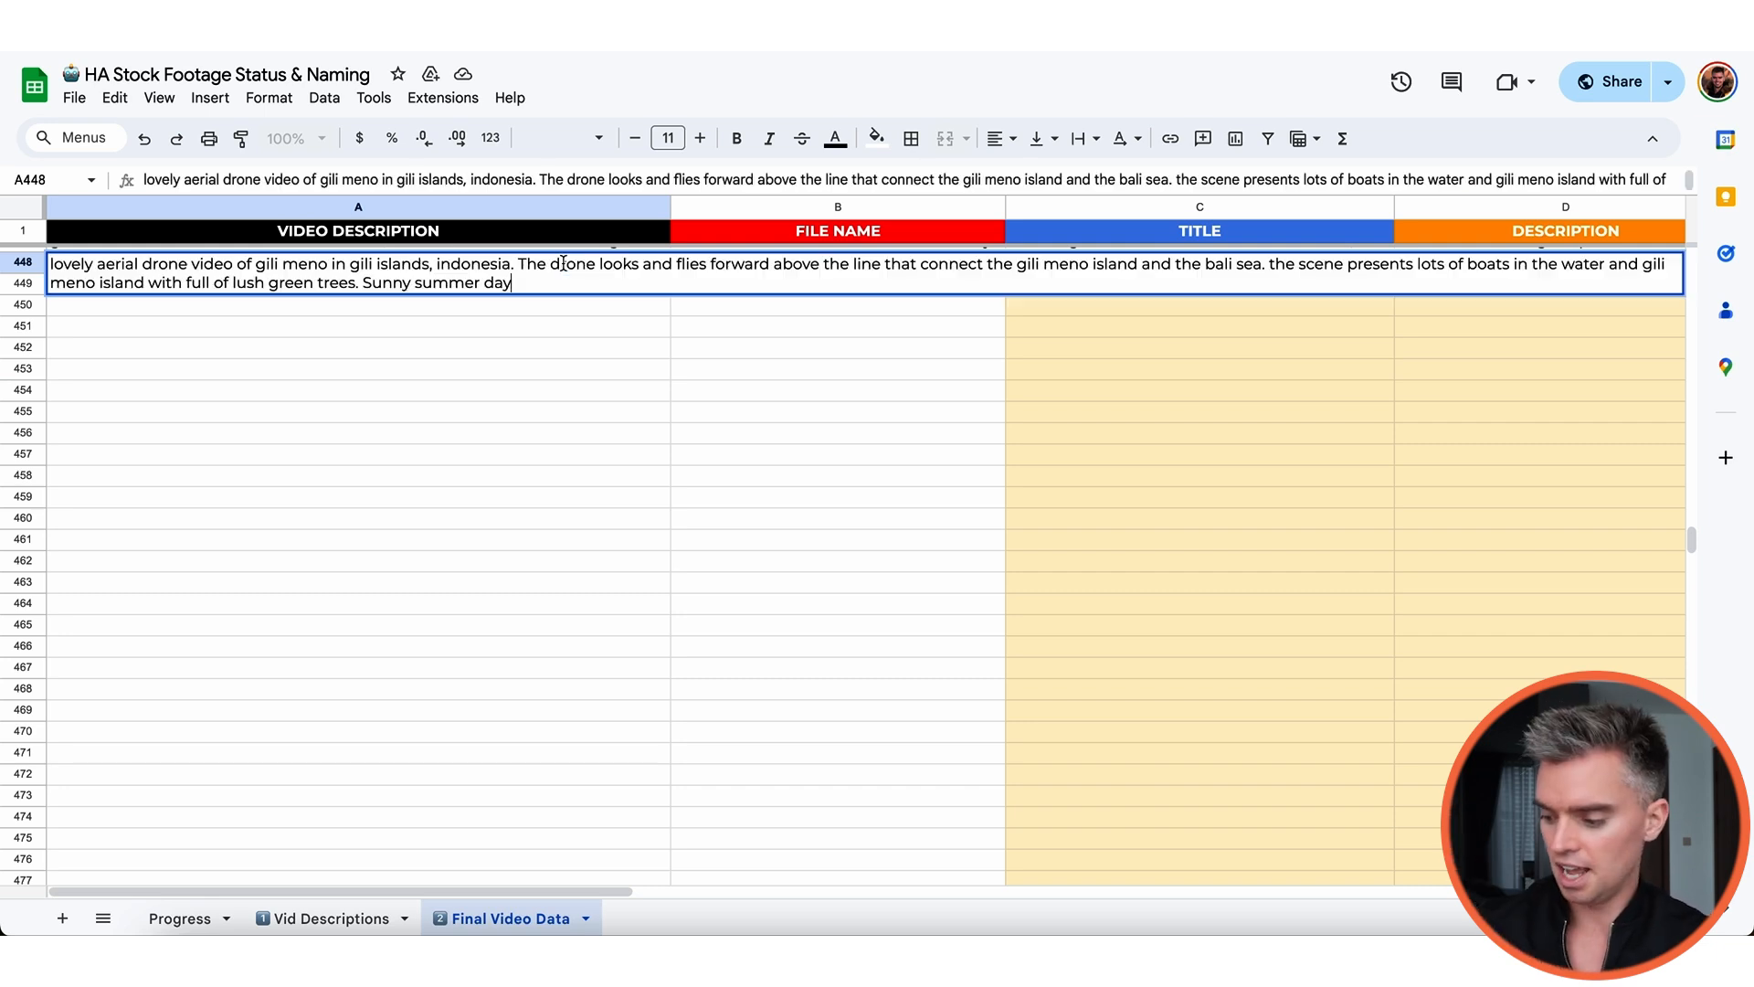
key(Return)
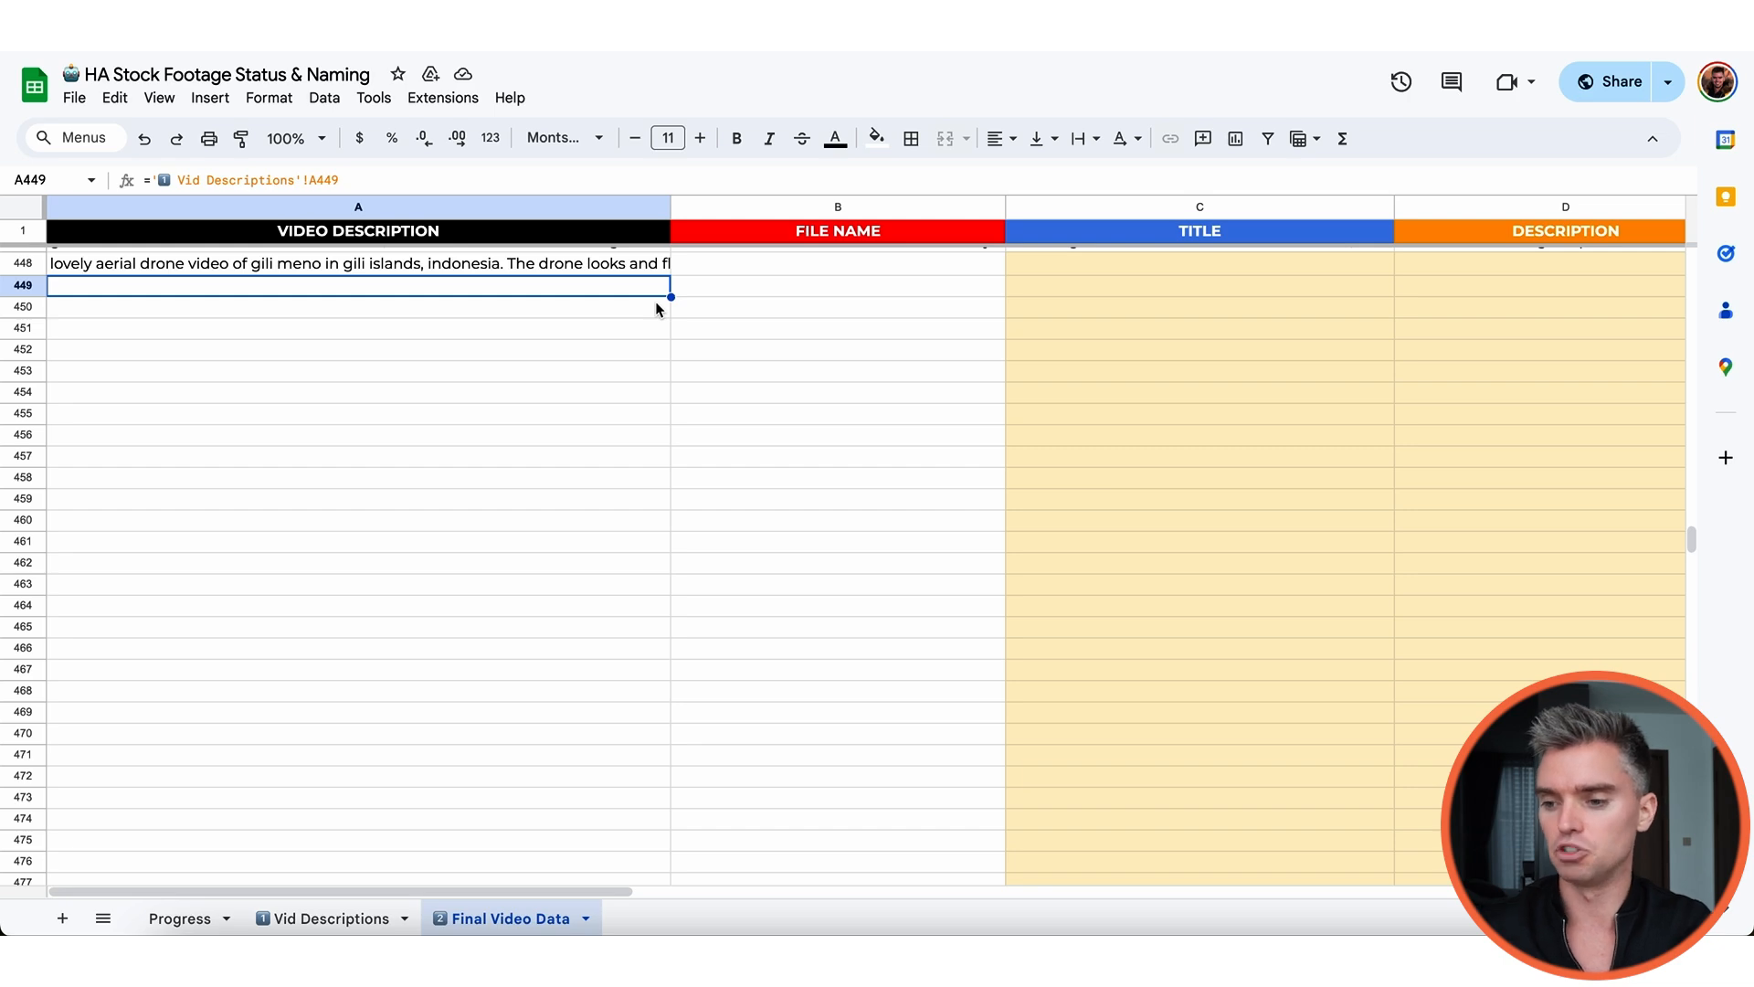
Step: Examine the generated file name, title, description and keywords for the Gili Meno video in row 448
scroll(823, 351, right, 3)
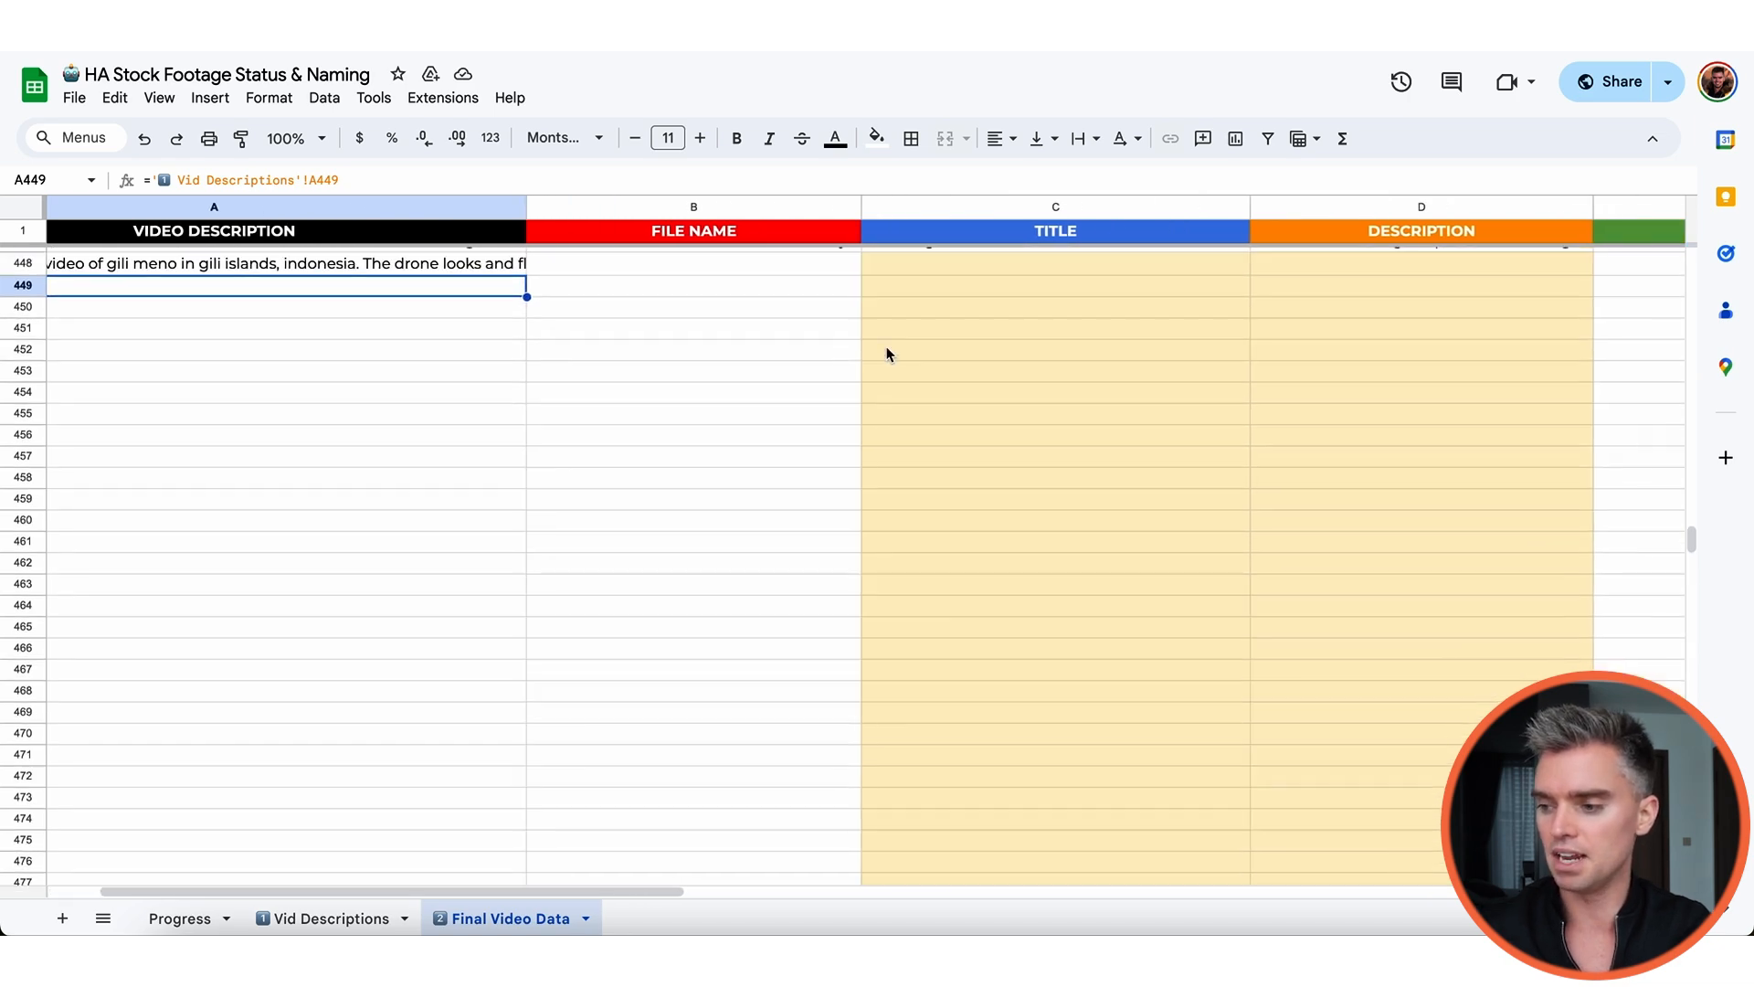
scroll(886, 353, right, 3)
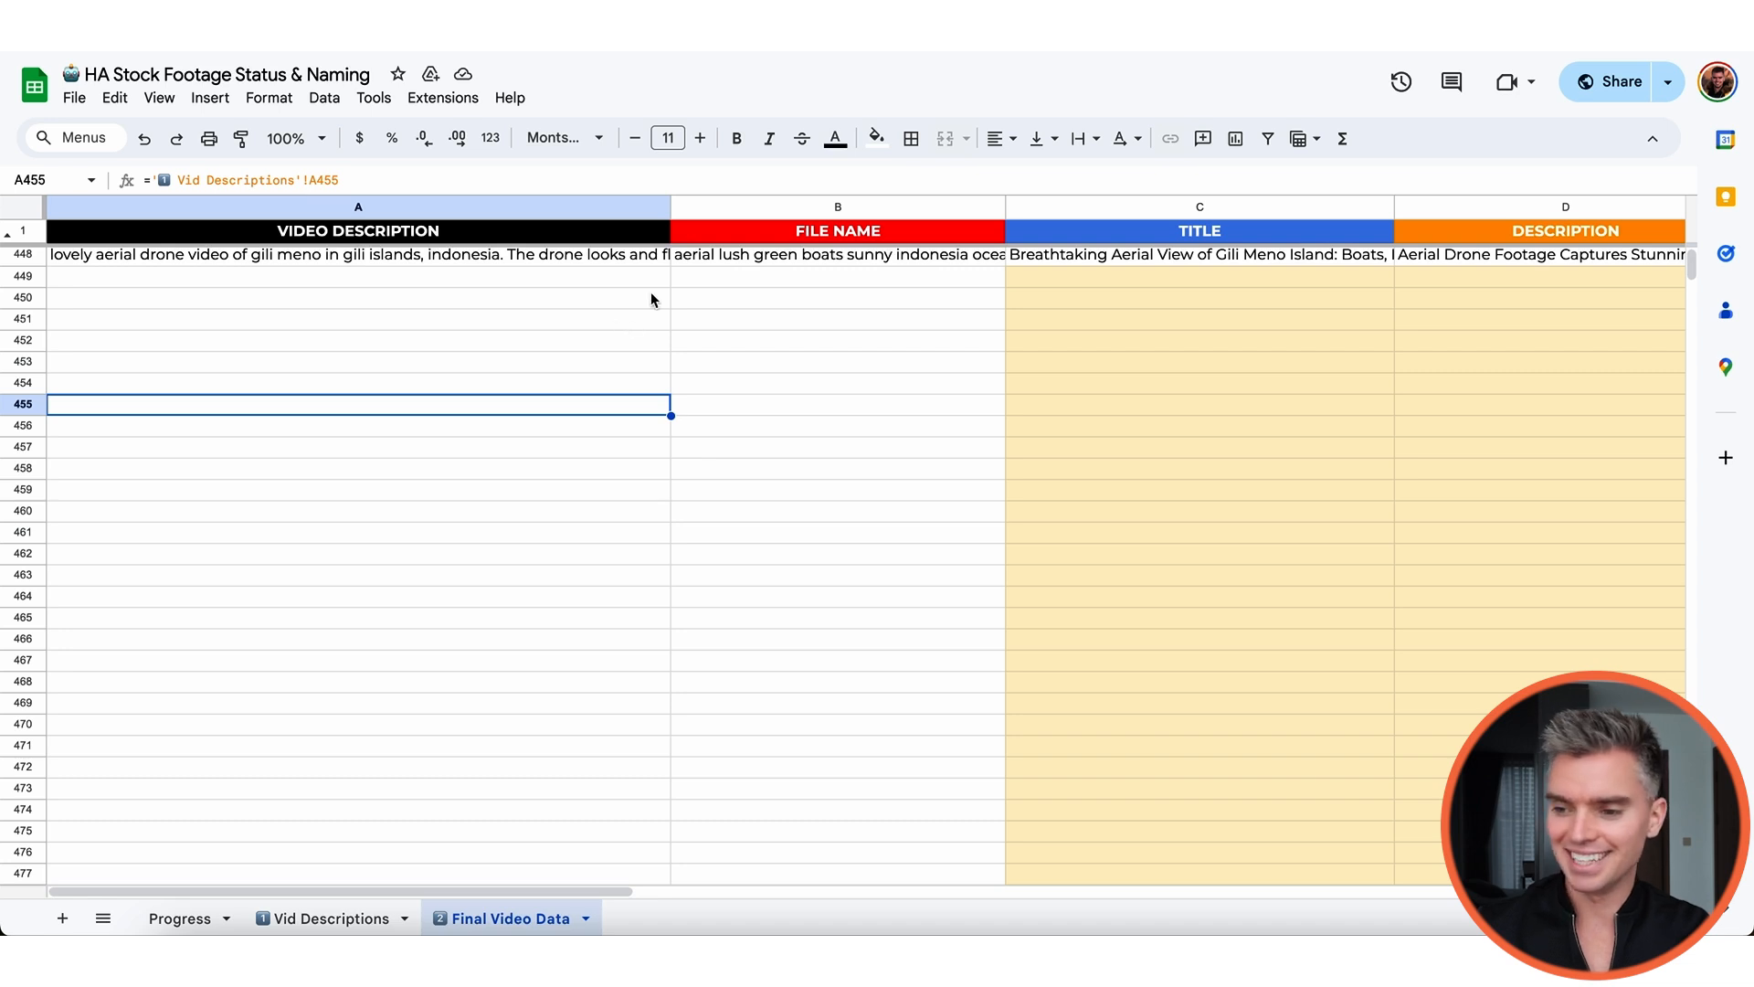
click(546, 261)
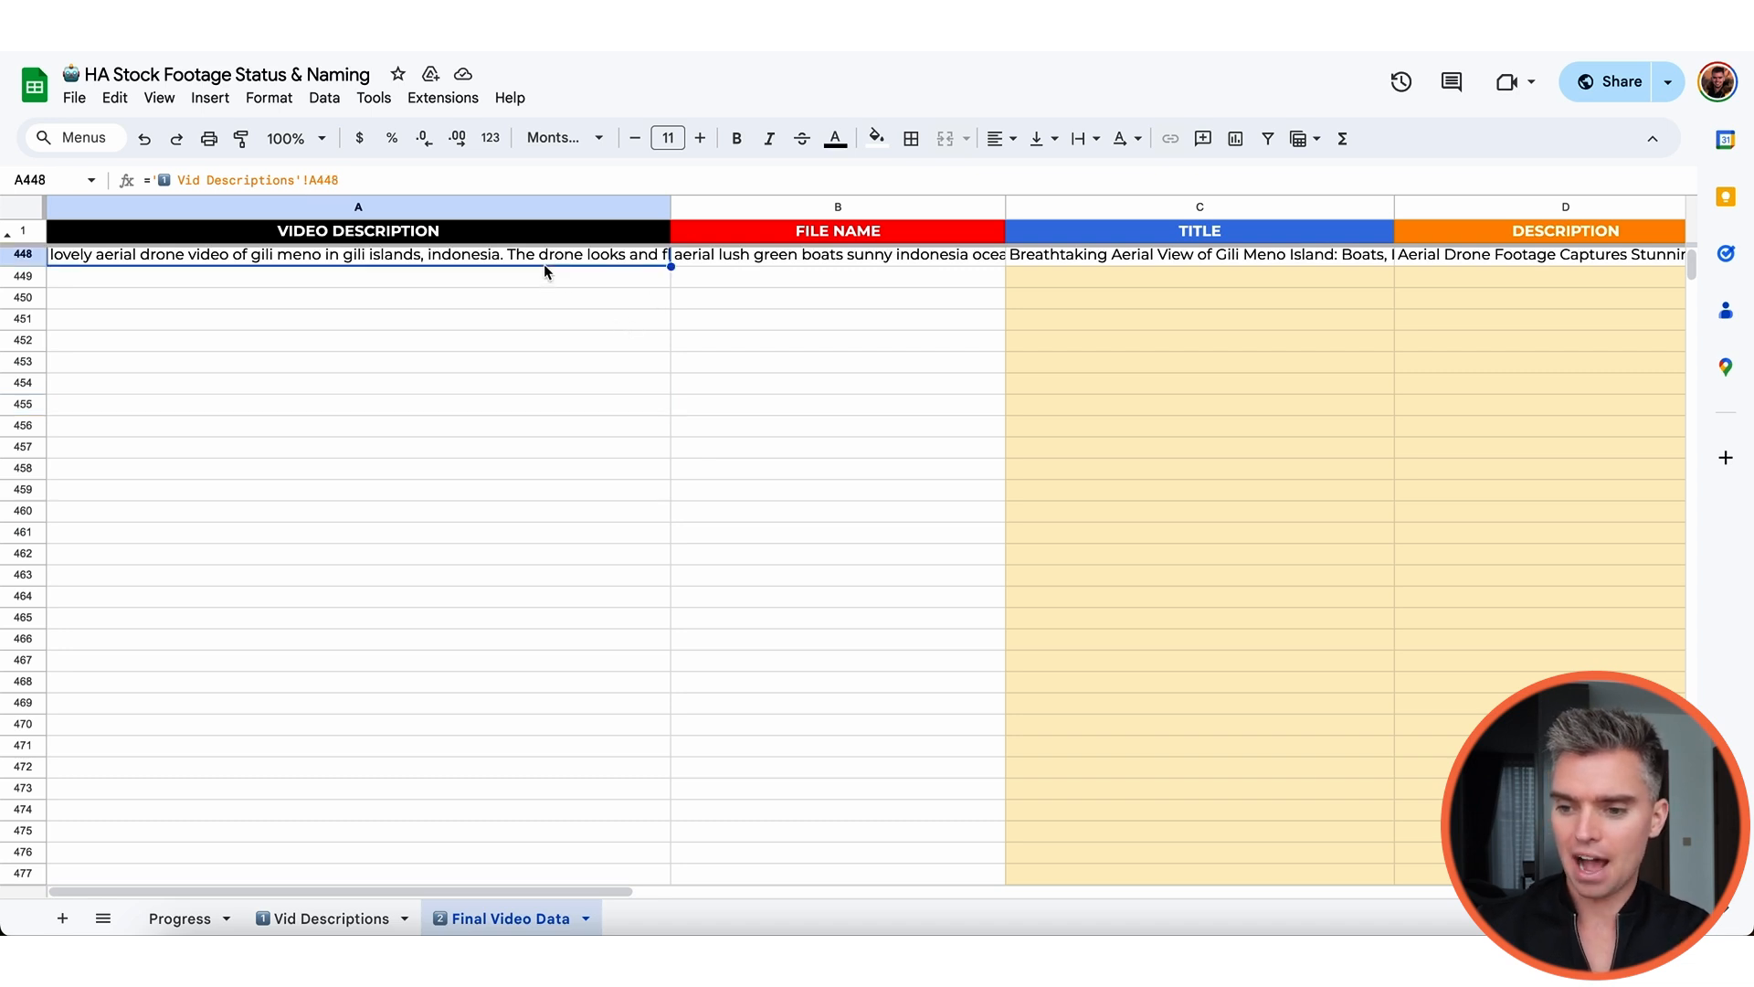
scroll(545, 265, up, 1)
scroll(821, 303, down, 1)
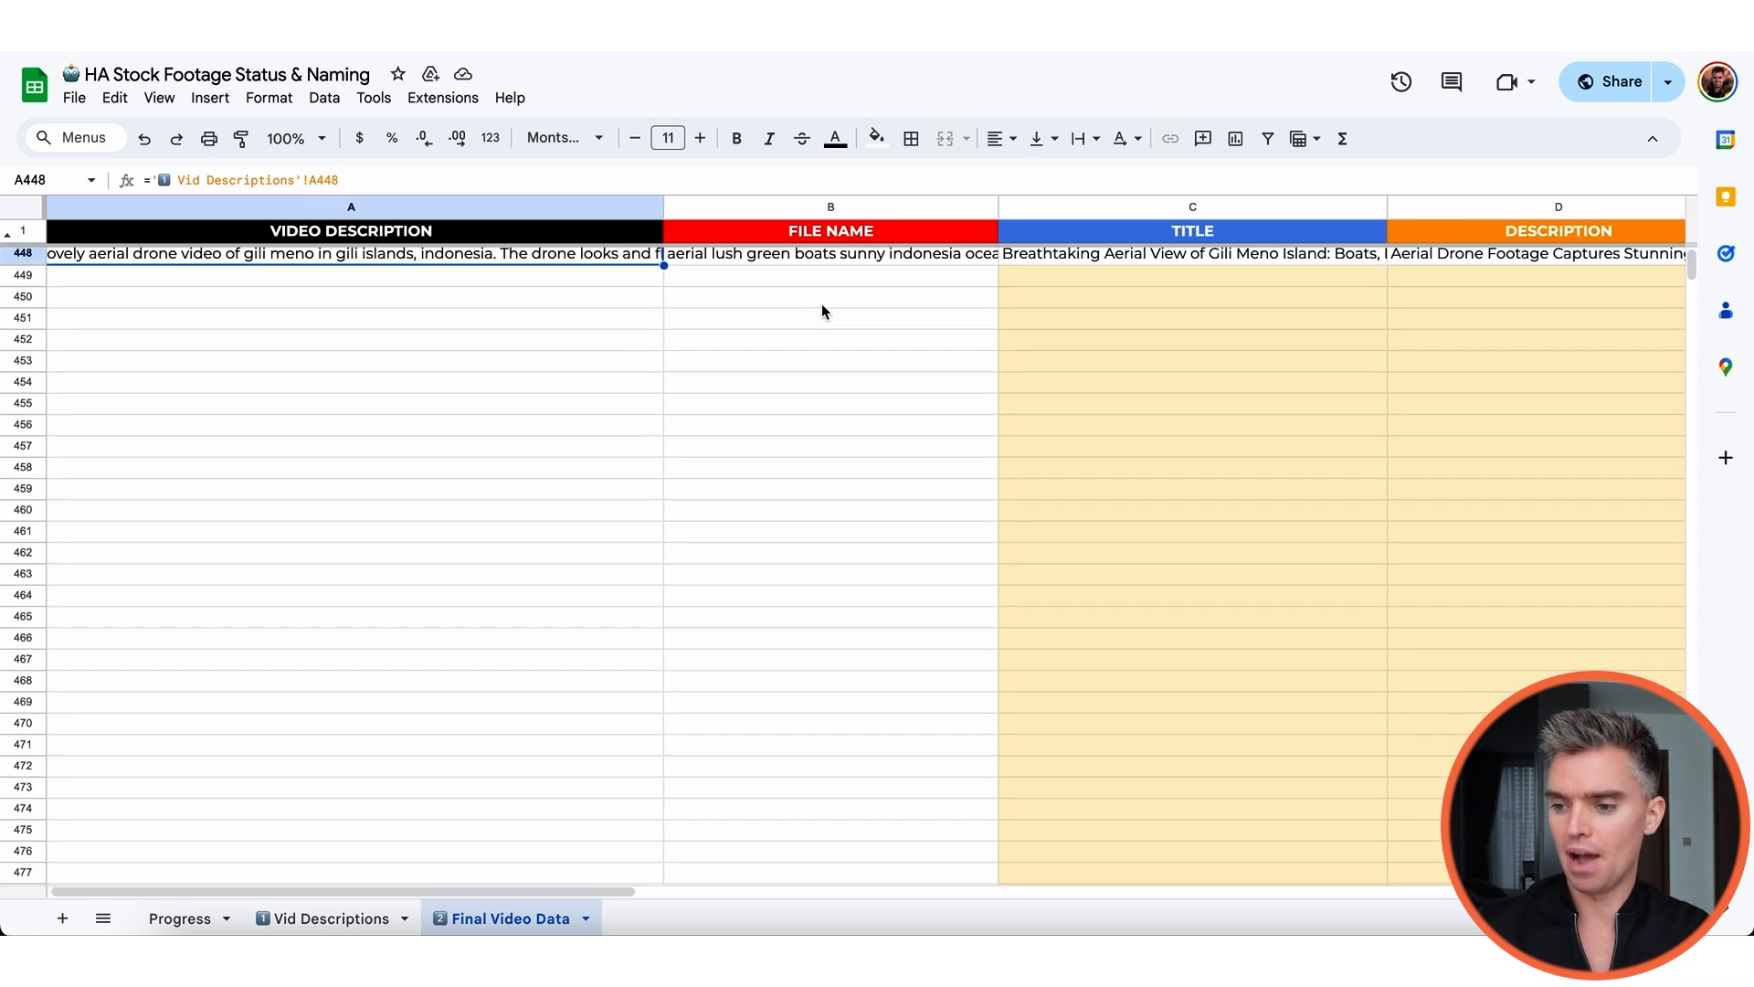
click(896, 273)
scroll(957, 336, up, 1)
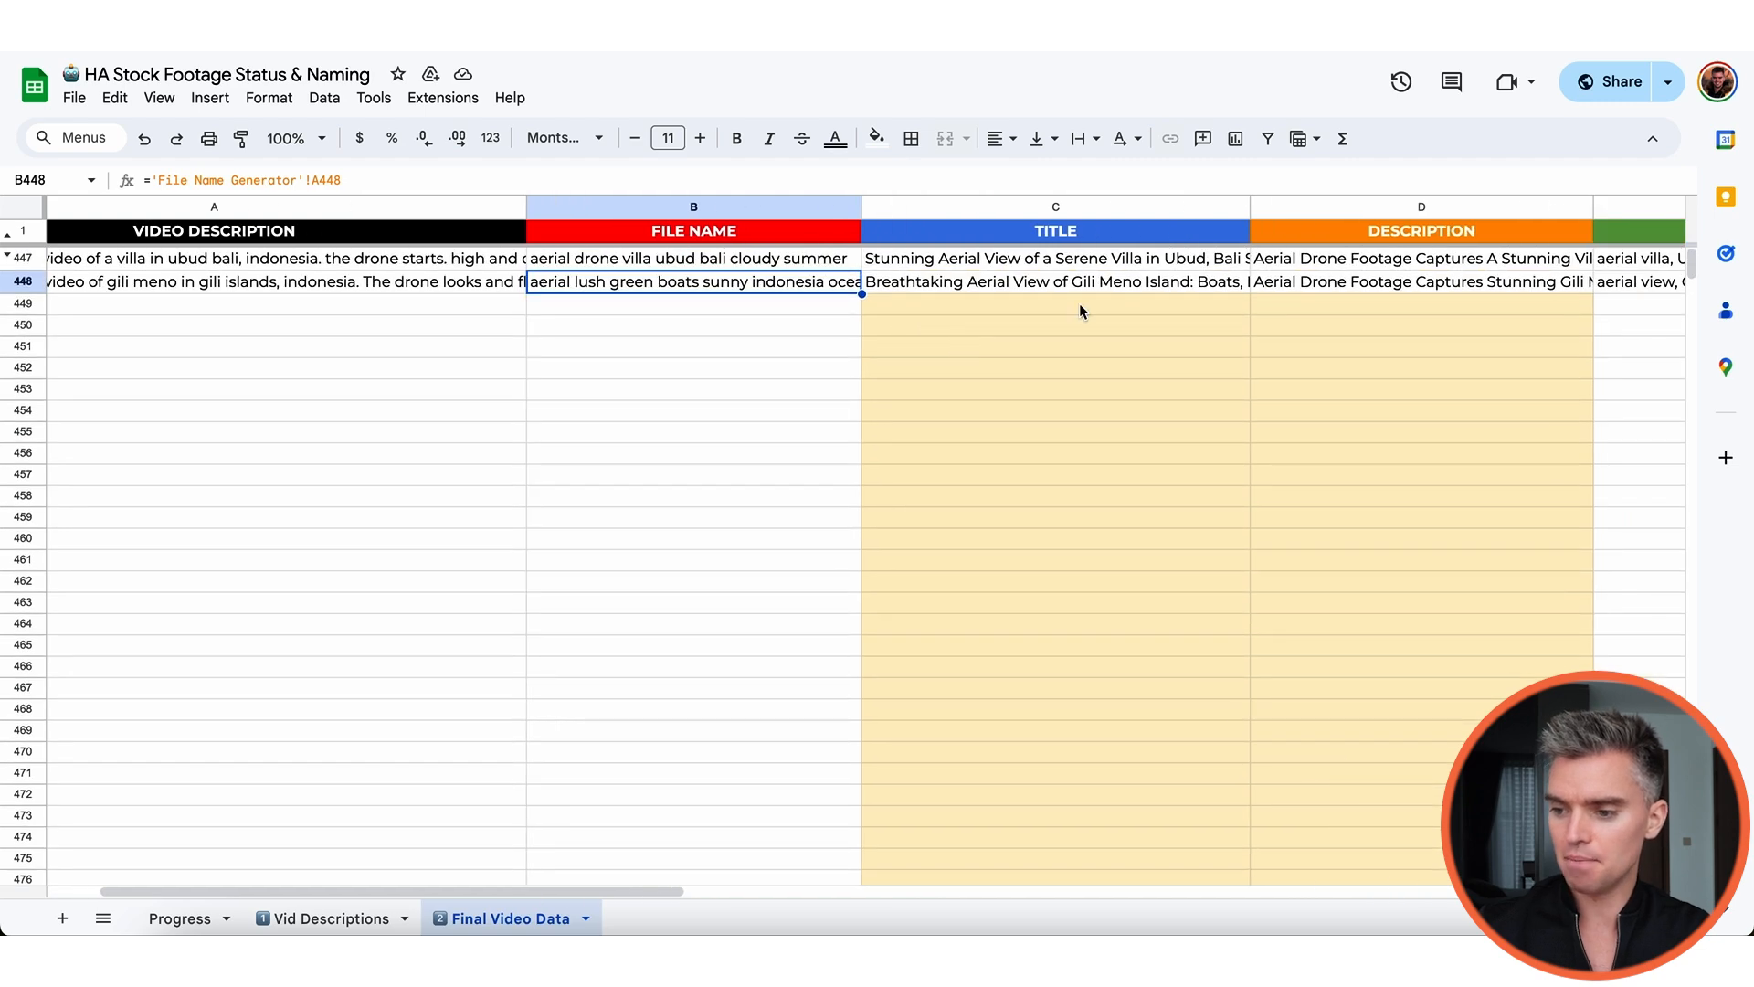
scroll(1080, 304, right, 3)
scroll(1261, 299, right, 5)
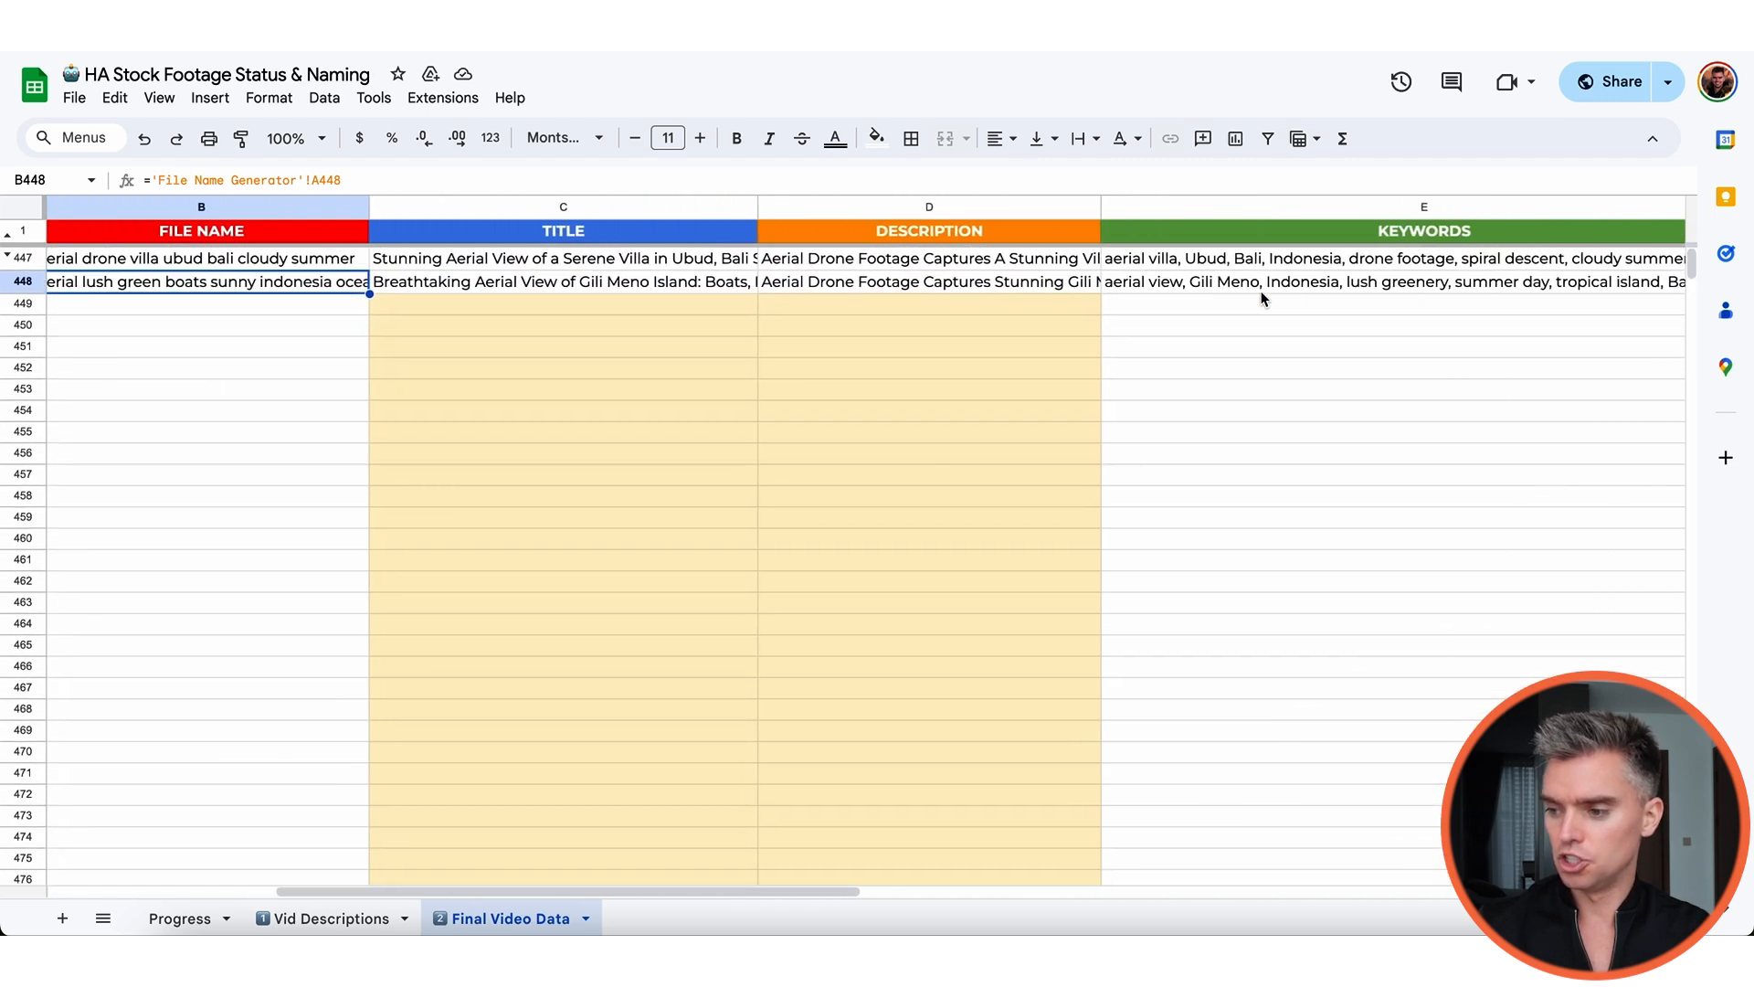
scroll(1262, 298, down, 1)
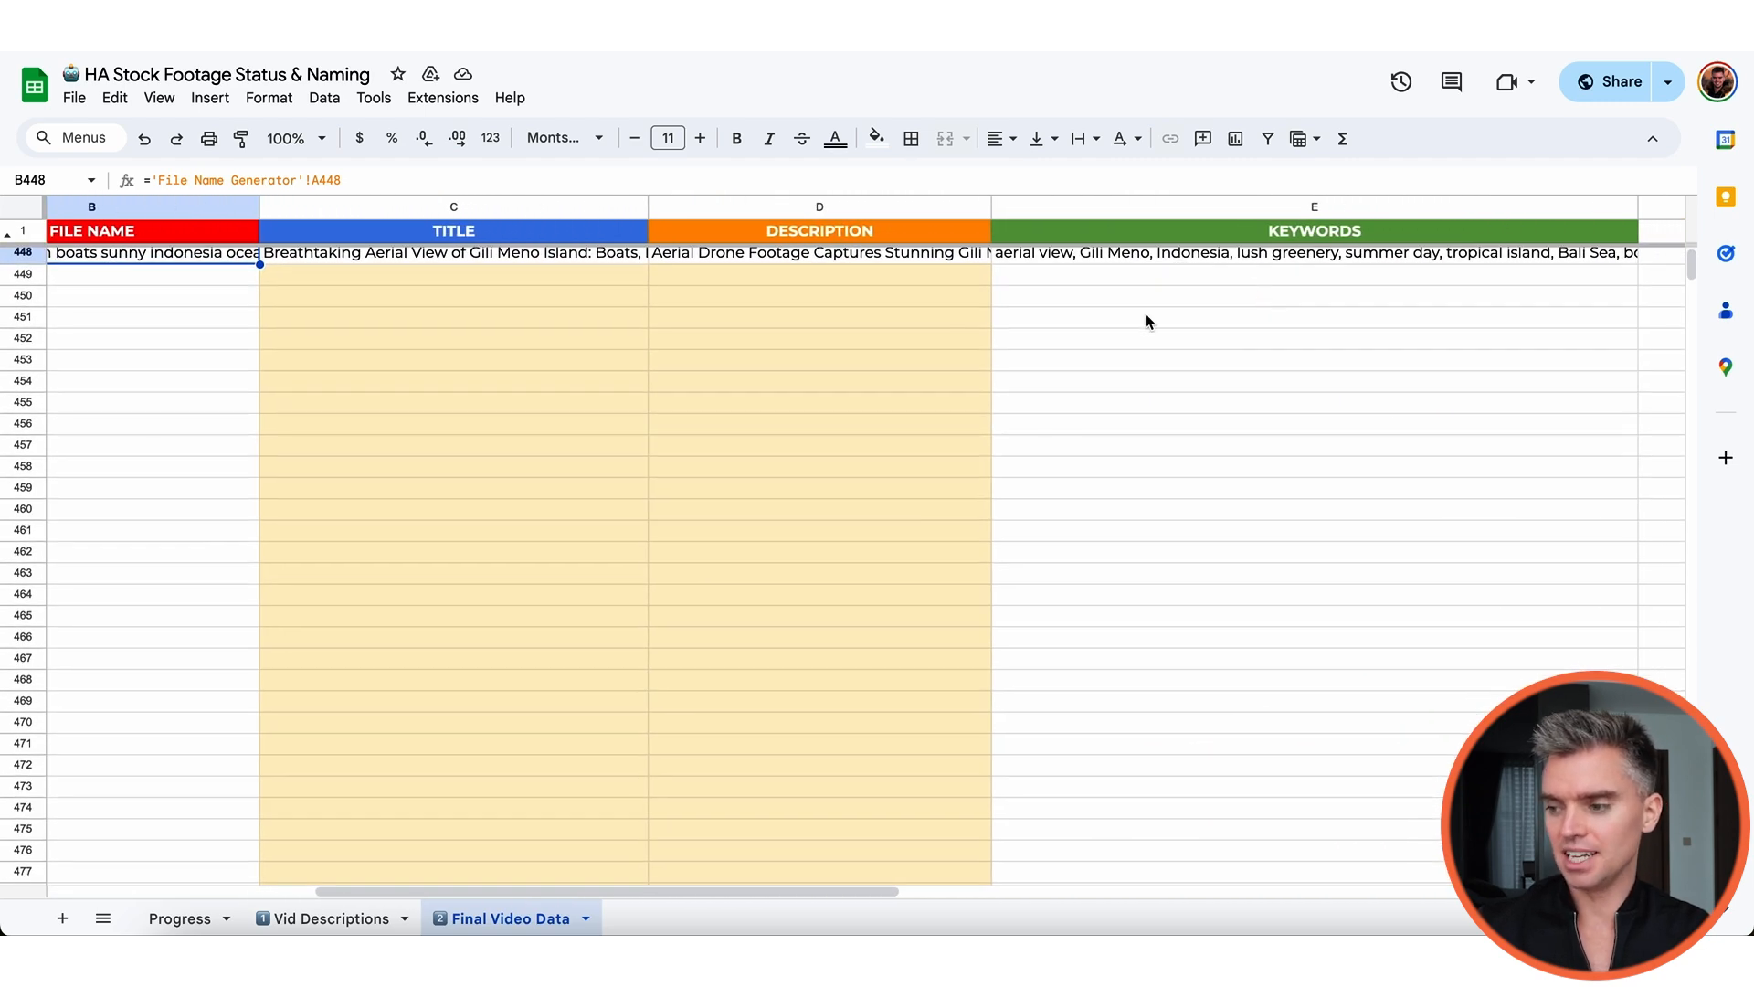
scroll(688, 318, left, 5)
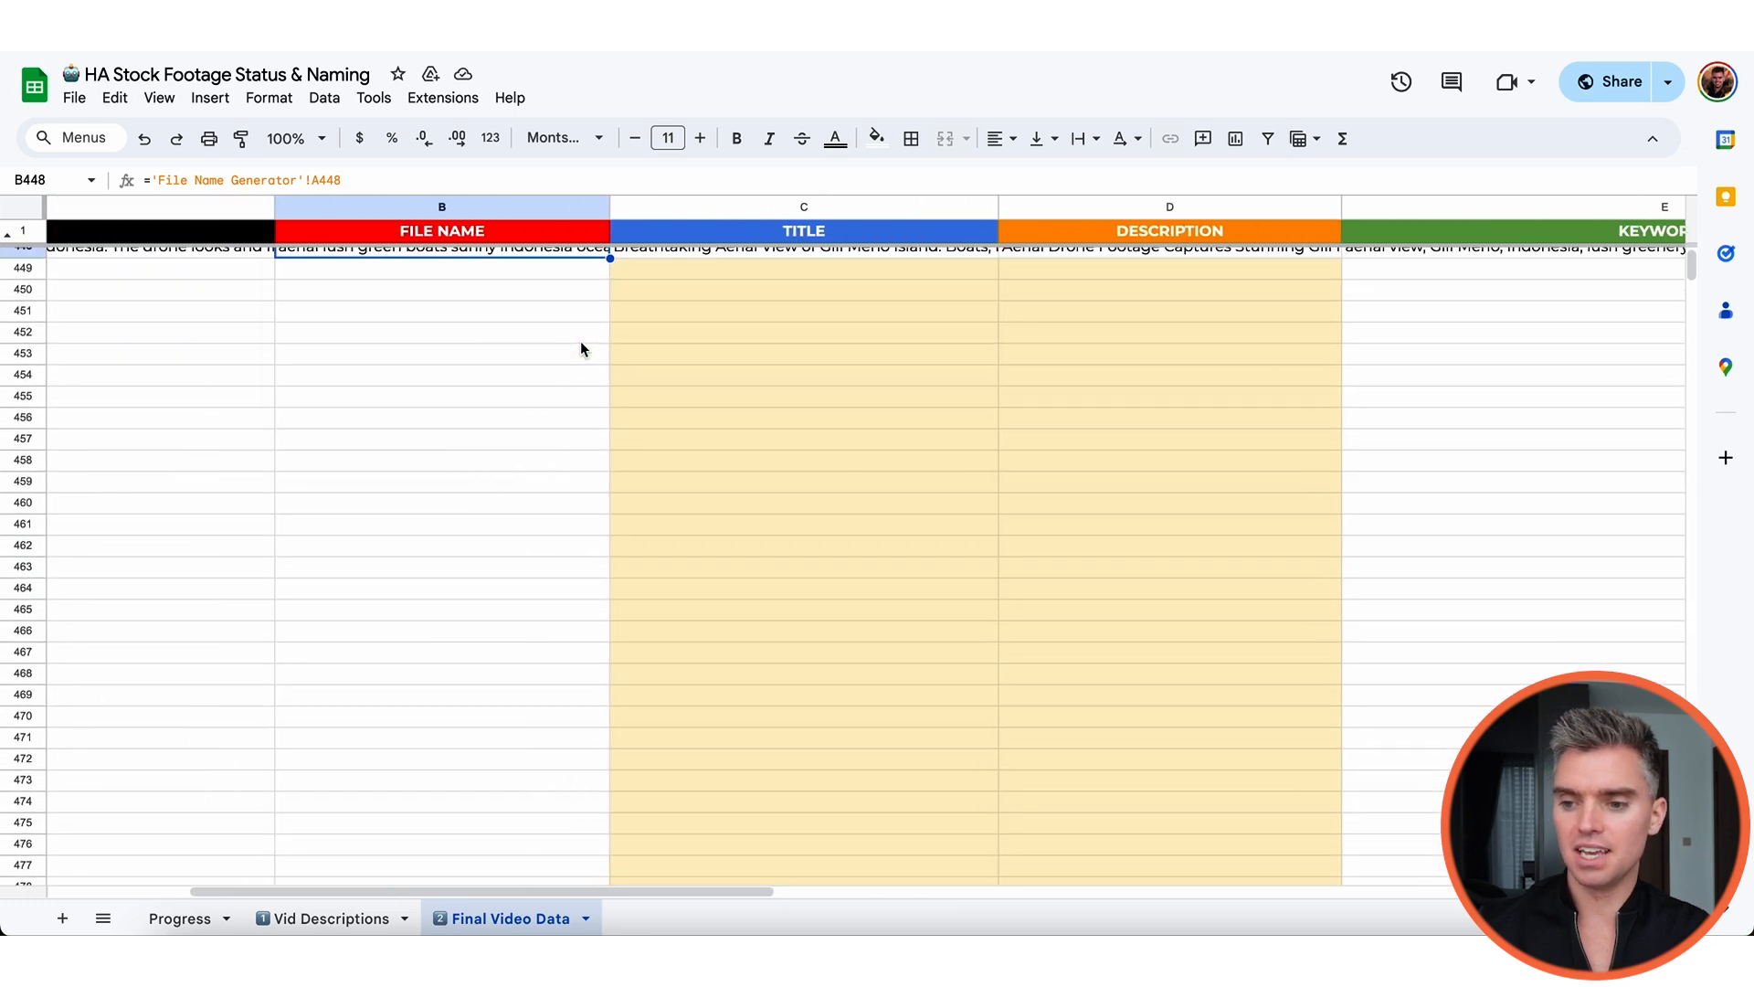
scroll(581, 348, left, 2)
scroll(582, 348, up, 1)
scroll(579, 347, left, 5)
scroll(579, 347, down, 1)
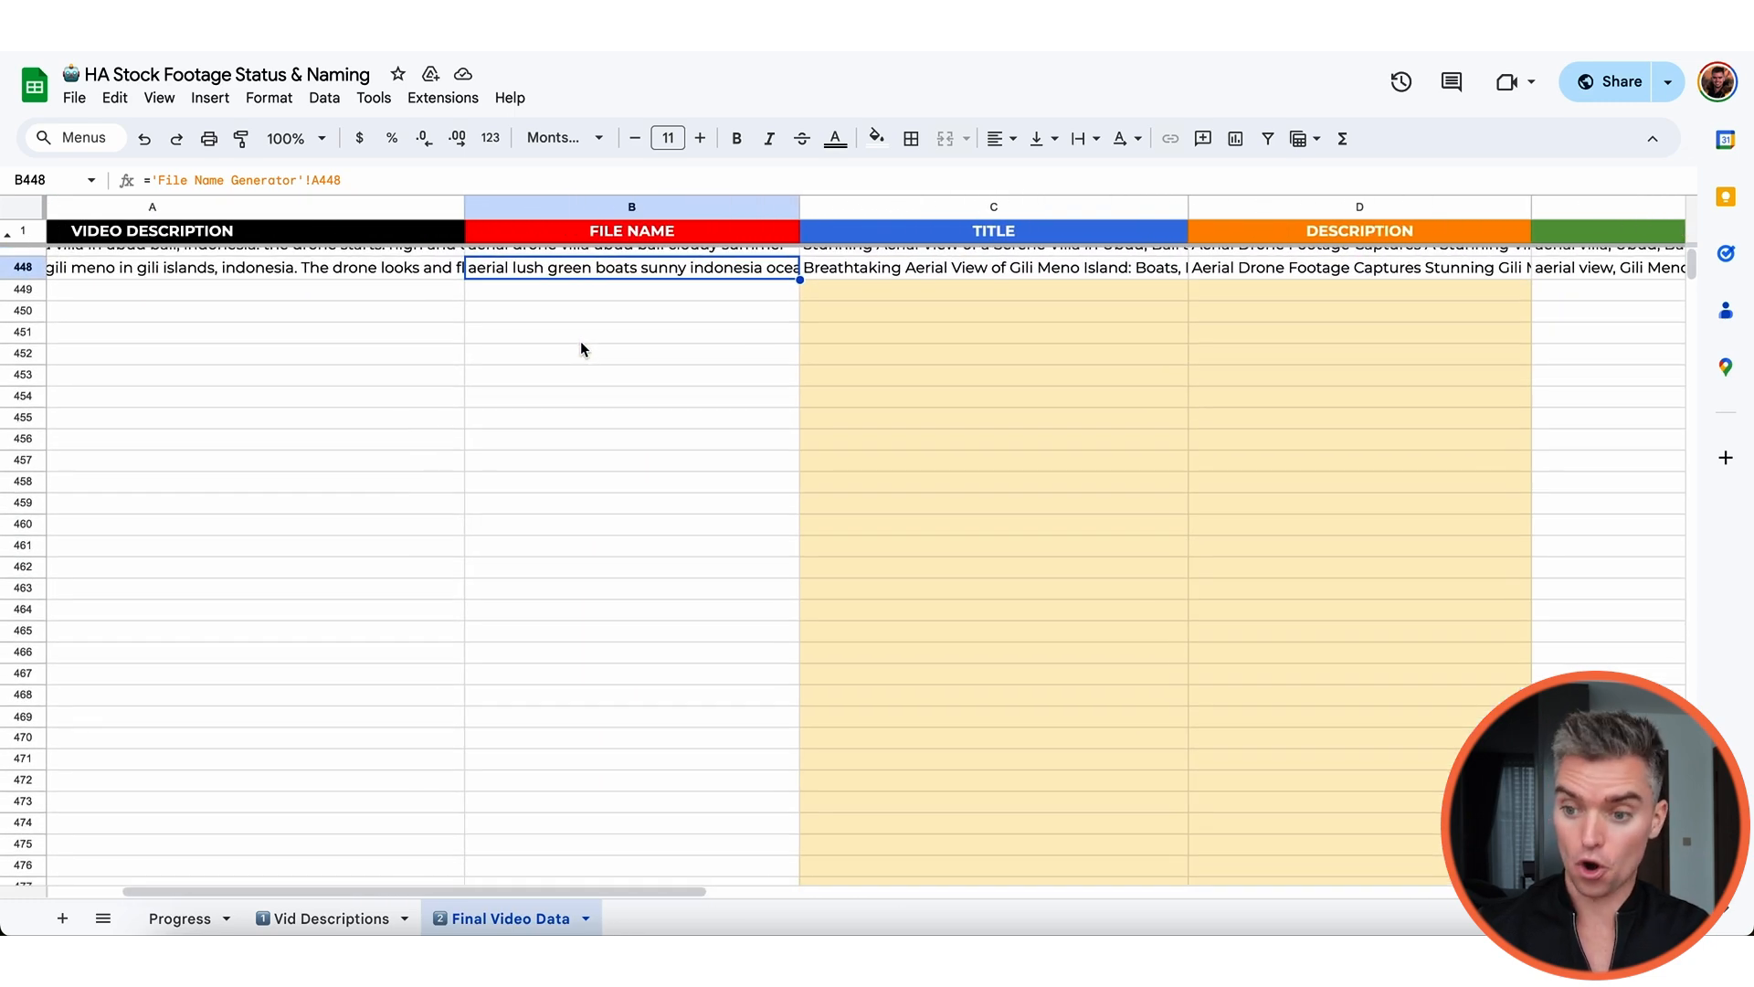
scroll(490, 371, left, 3)
scroll(489, 371, up, 1)
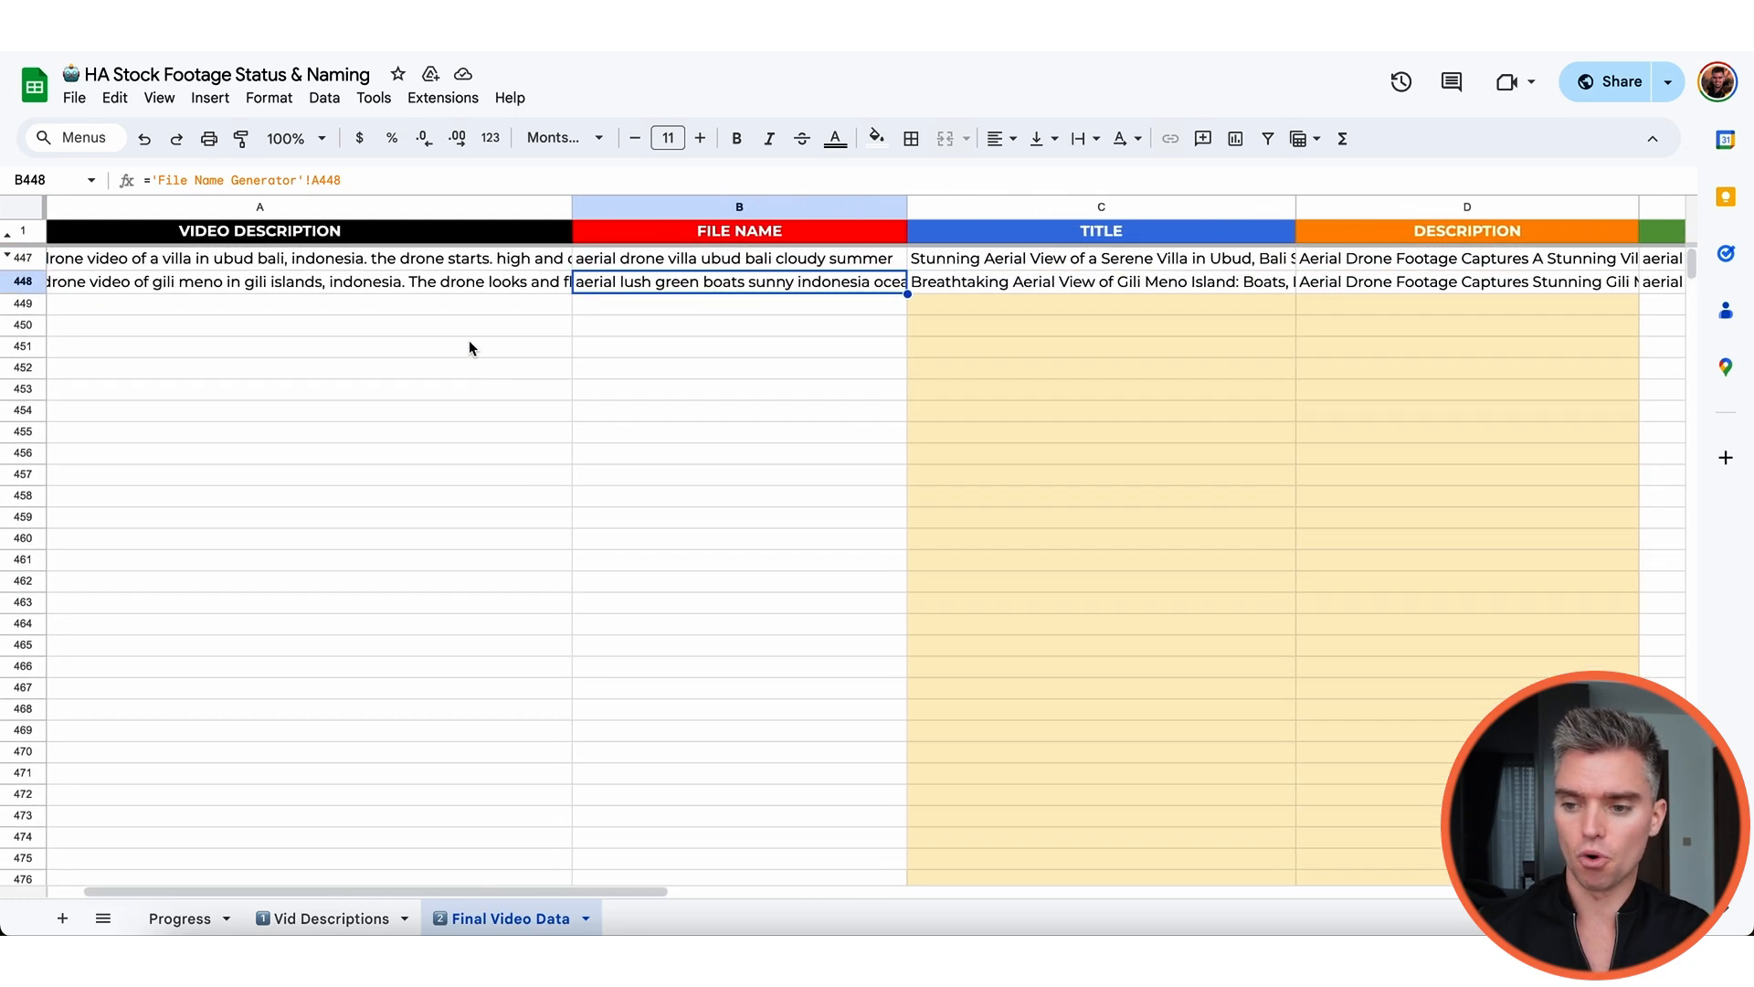
scroll(469, 341, down, 1)
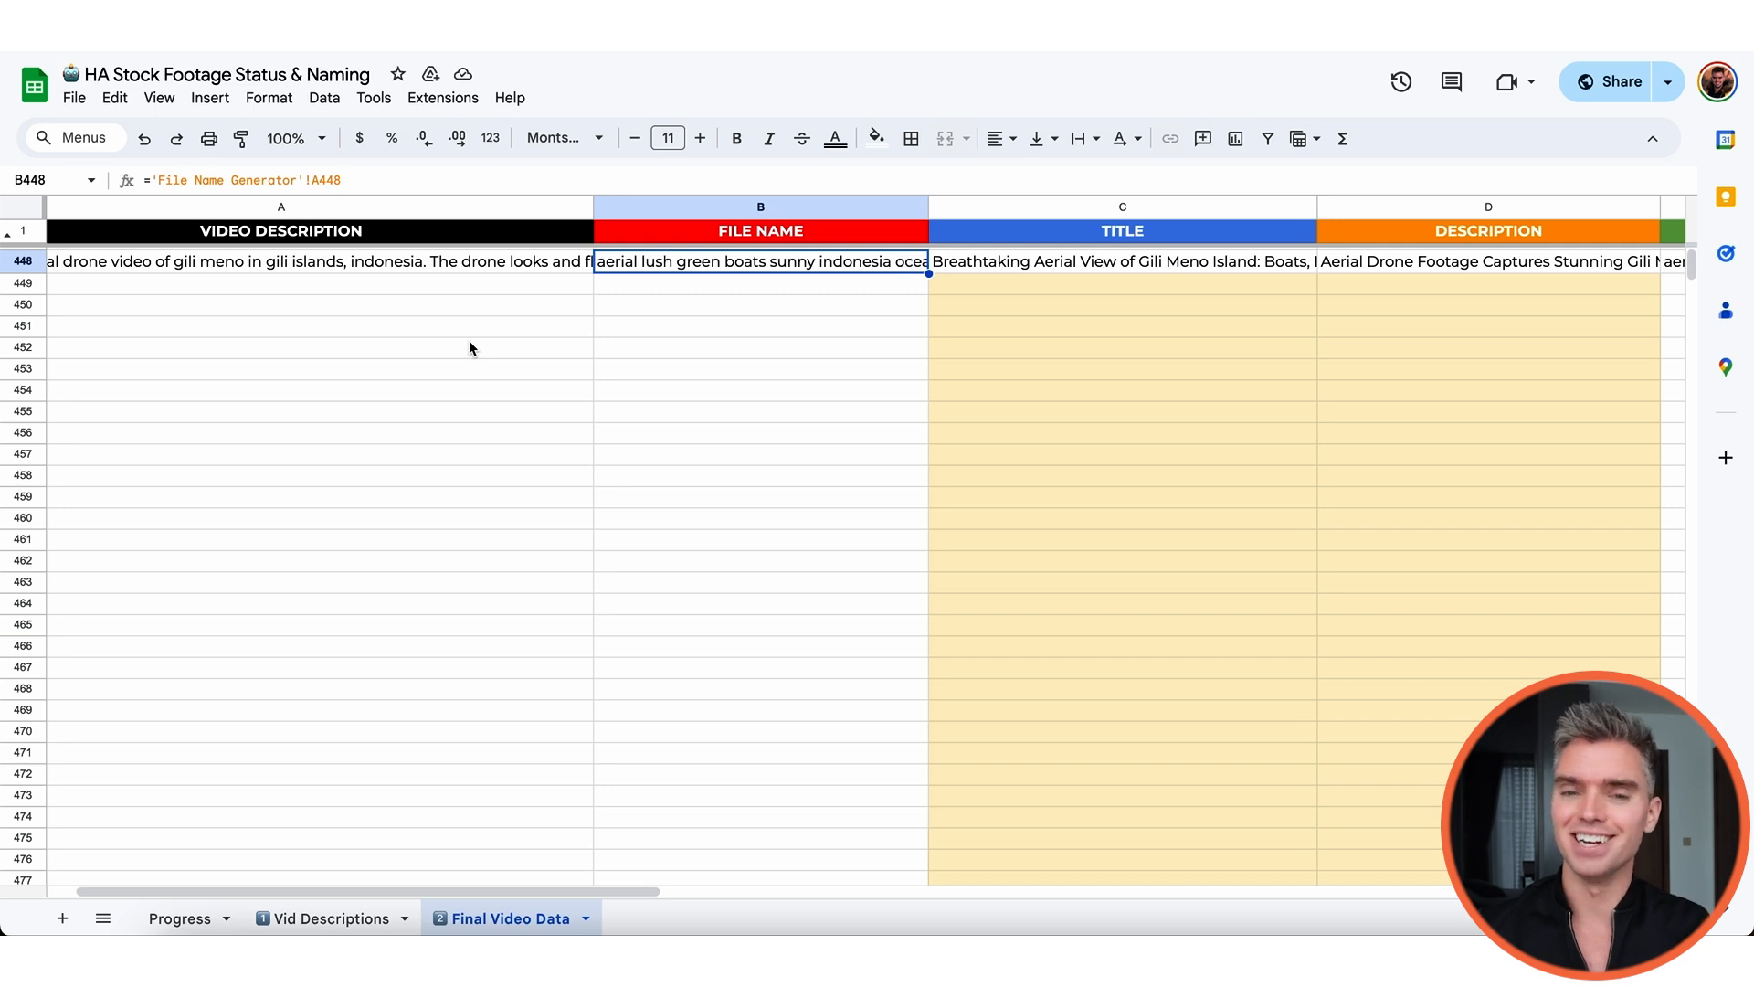